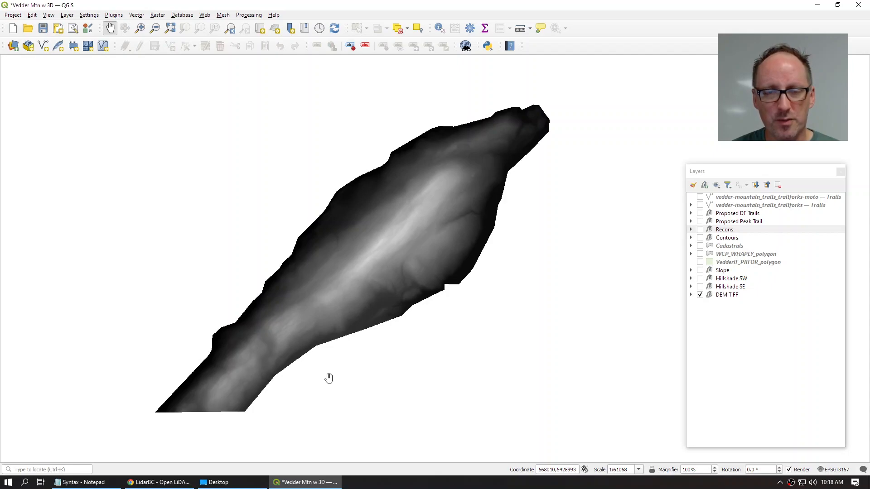
# Step: Pan across the zoomed-in DEM, then recentre the whole elevation model in view
pyautogui.scroll(2, 417, 205)
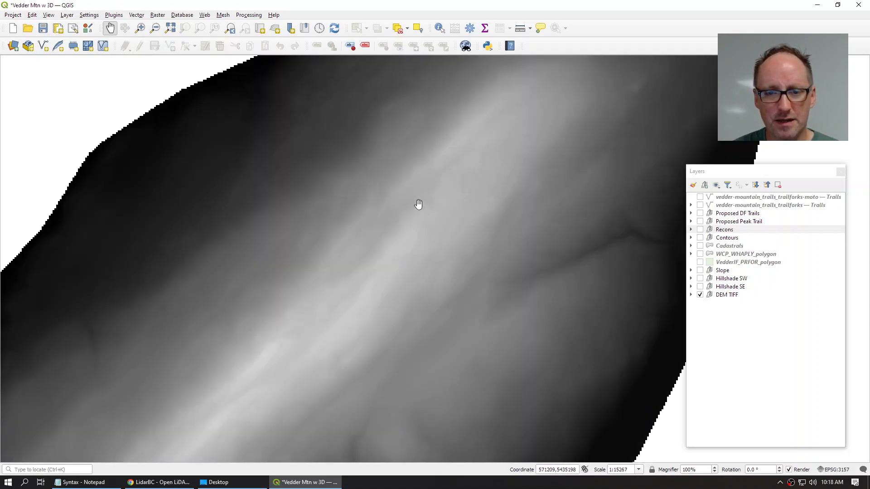
pyautogui.moveTo(419, 183); pyautogui.dragTo(375, 291)
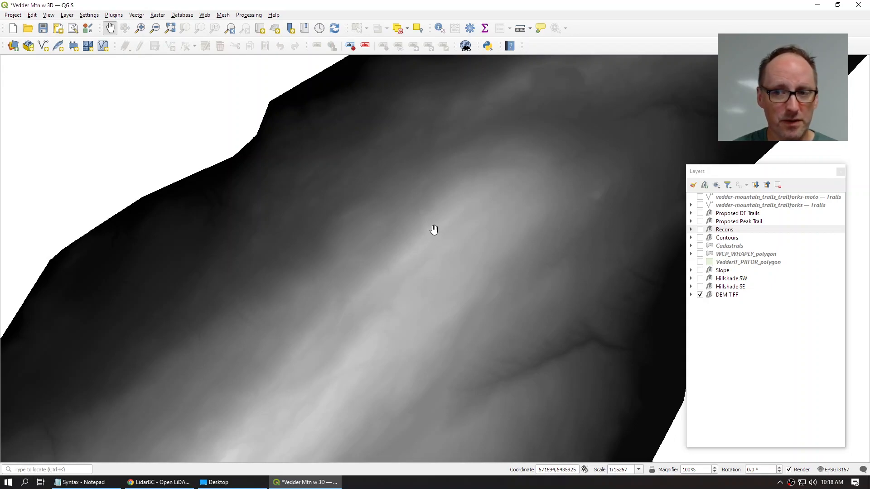
pyautogui.scroll(-2, 433, 230)
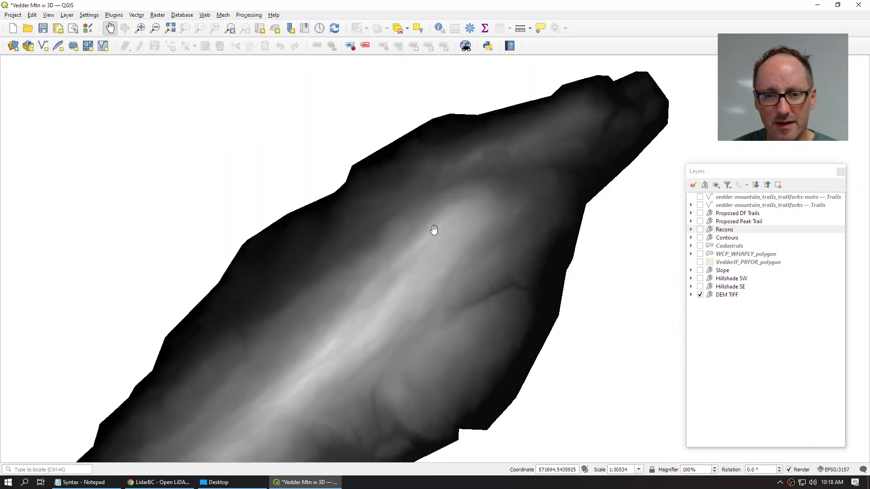
pyautogui.moveTo(429, 233); pyautogui.dragTo(466, 175)
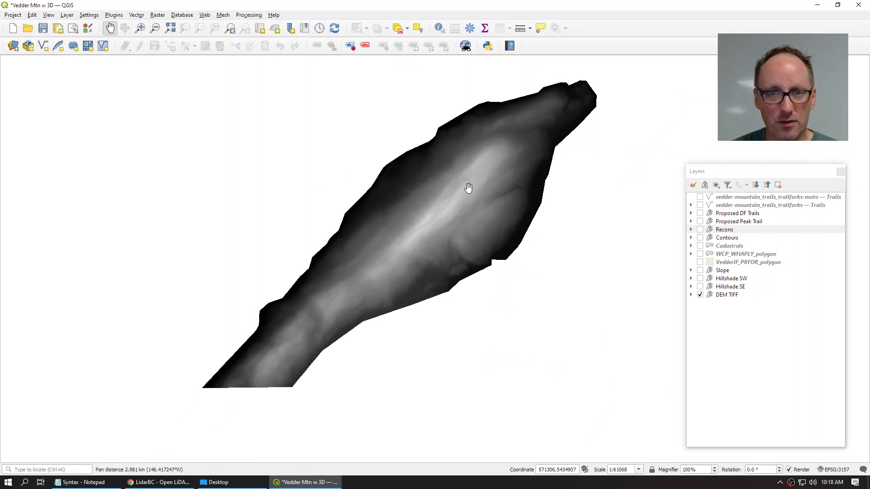
# Step: Turn on Hillshade SW, zoom to about 1:7633, and pan across the mountainside to the northern ridge
pyautogui.click(701, 282)
pyautogui.click(700, 278)
pyautogui.moveTo(586, 251); pyautogui.dragTo(574, 274)
pyautogui.scroll(1, 515, 224)
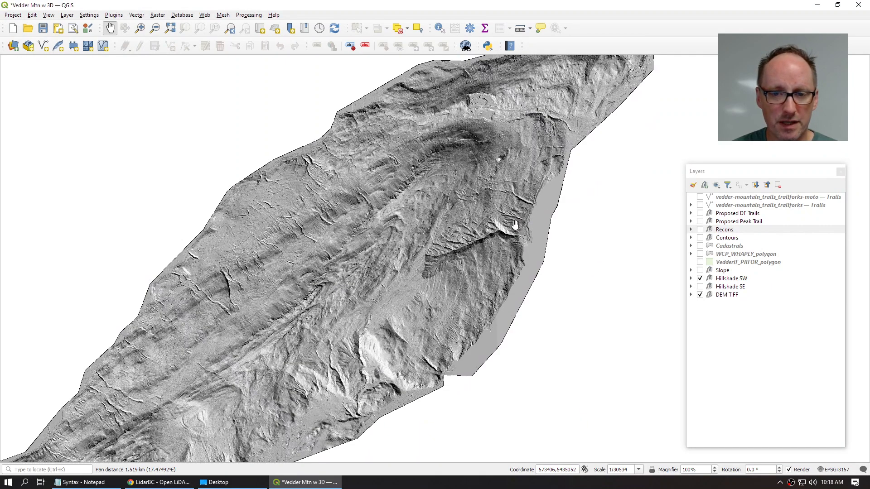
pyautogui.scroll(2, 515, 225)
pyautogui.moveTo(483, 169); pyautogui.dragTo(537, 282)
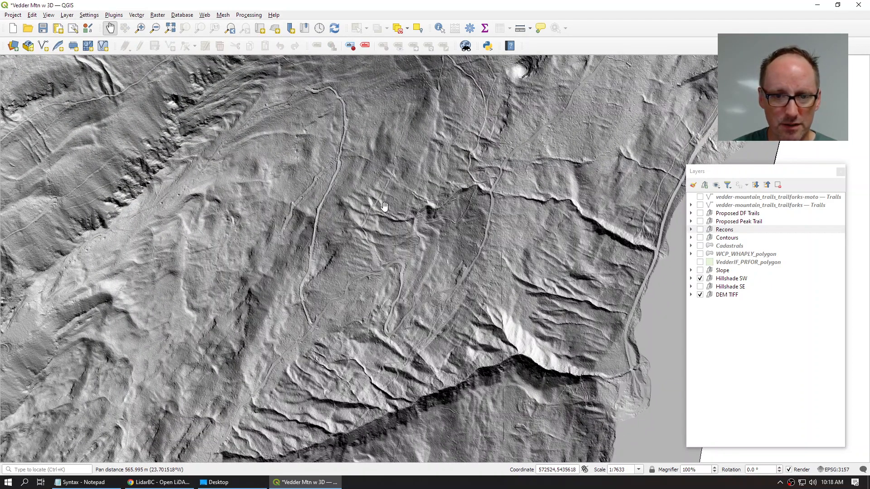
pyautogui.moveTo(393, 177); pyautogui.dragTo(429, 256)
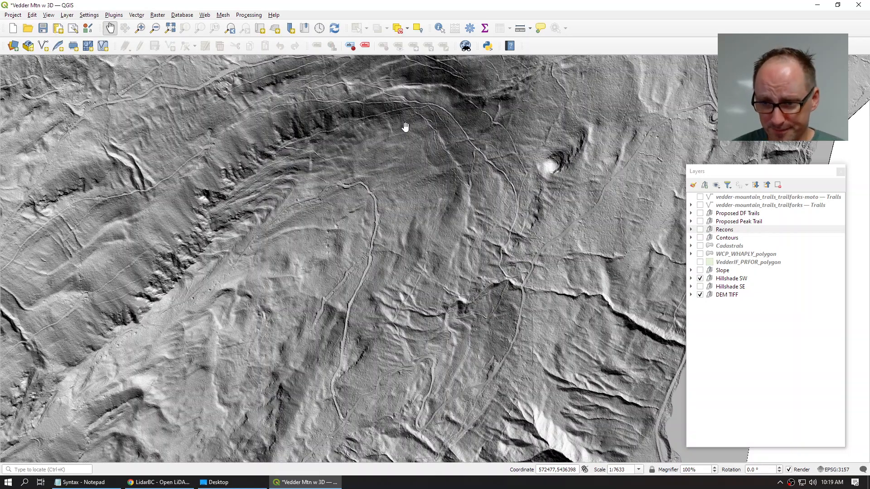
pyautogui.moveTo(401, 119); pyautogui.dragTo(369, 235)
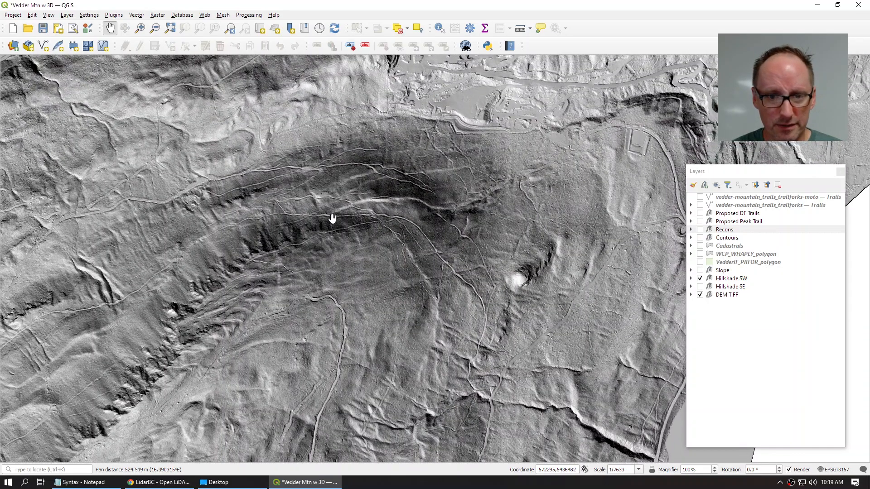
# Step: Turn on the vedder-mountain_trails_trailforks and Slope layers, panning toward the western ridge
pyautogui.click(700, 205)
pyautogui.moveTo(454, 215); pyautogui.dragTo(425, 130)
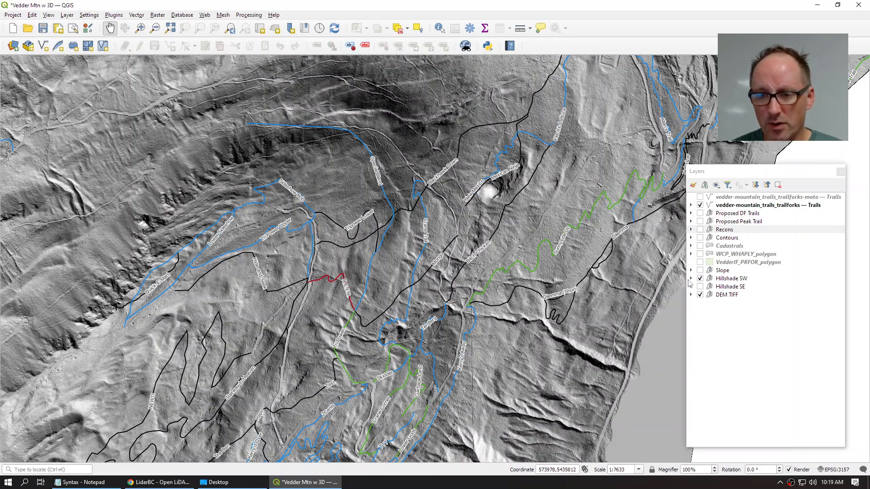
pyautogui.click(699, 270)
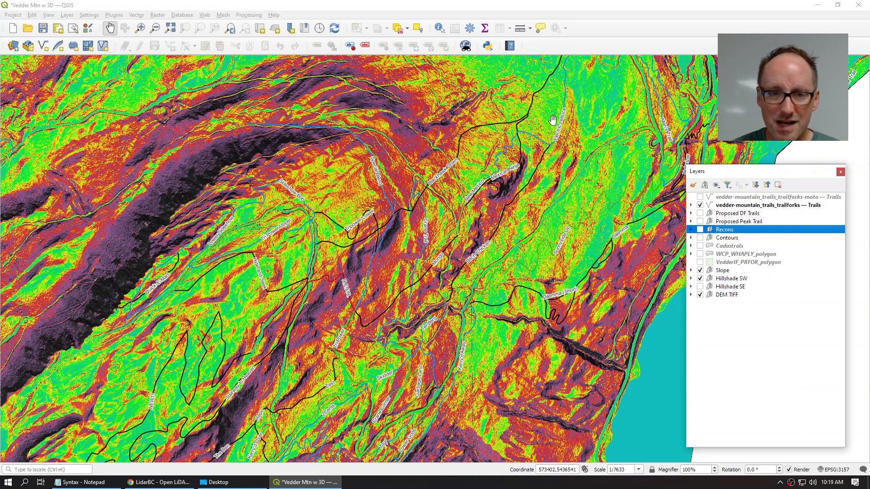
pyautogui.moveTo(552, 120); pyautogui.dragTo(589, 149)
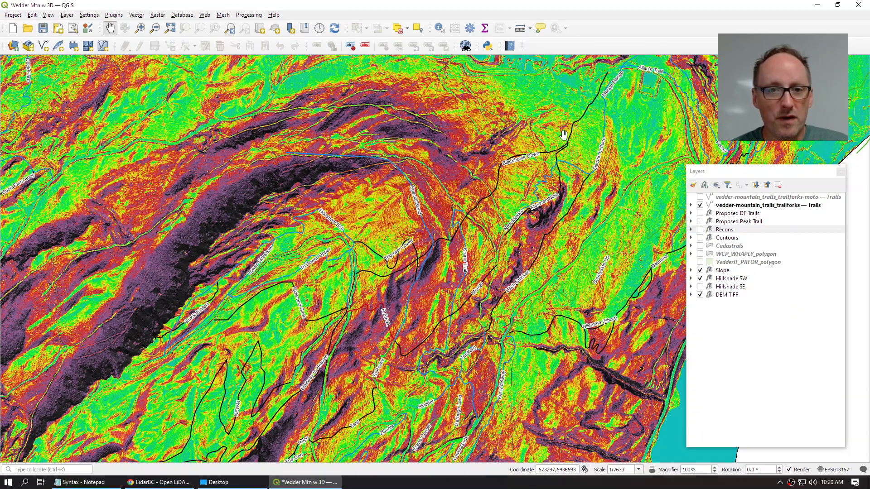
pyautogui.moveTo(239, 132); pyautogui.dragTo(425, 103)
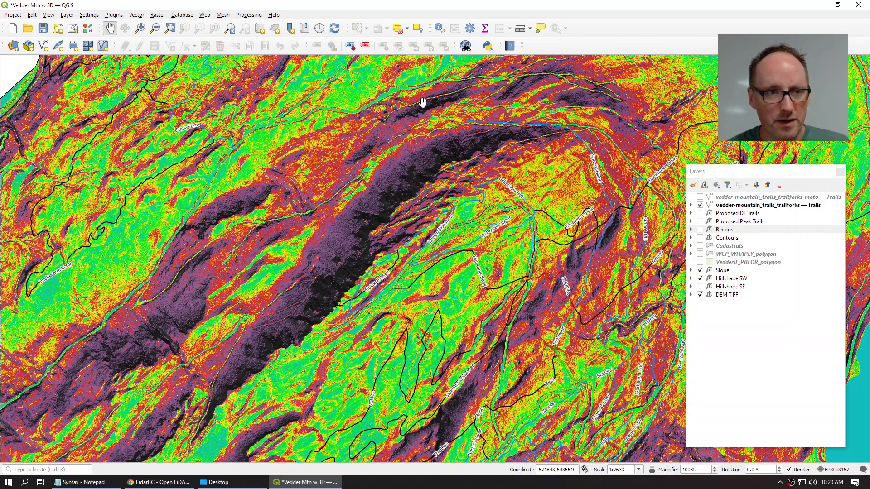
# Step: Close the Vedder Mtn w 3D project, discarding unsaved changes
pyautogui.click(13, 15)
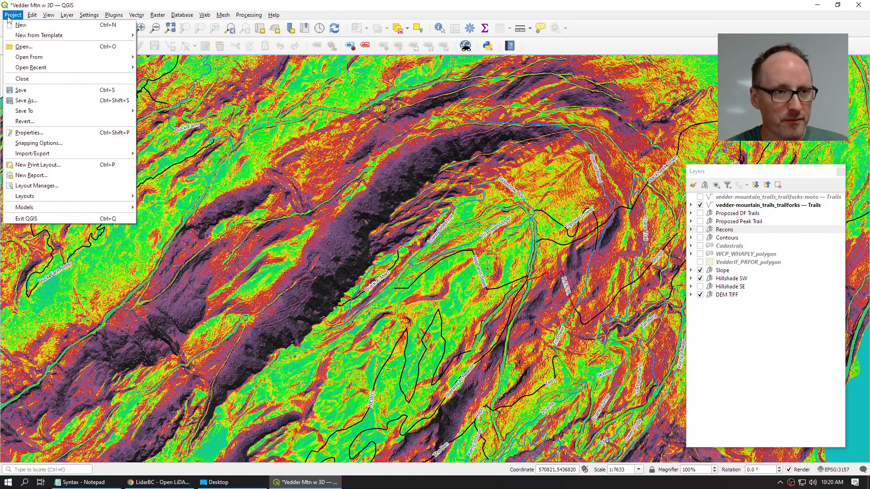
pyautogui.click(21, 80)
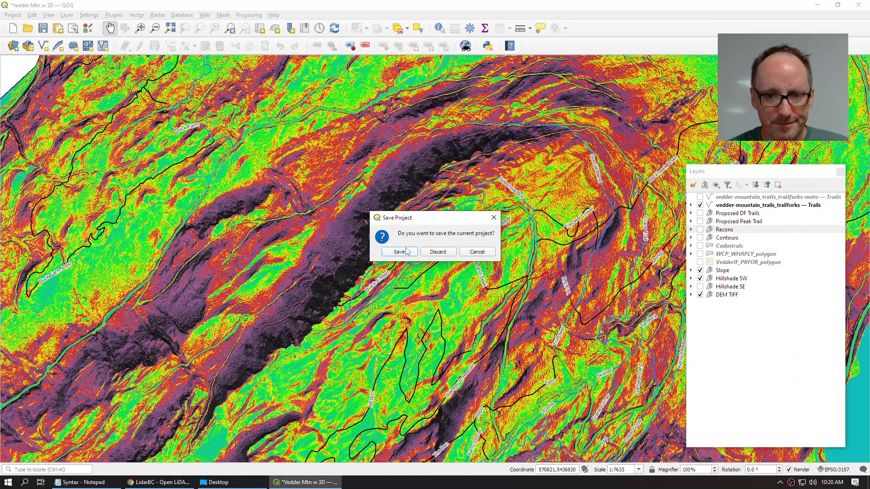
pyautogui.click(438, 252)
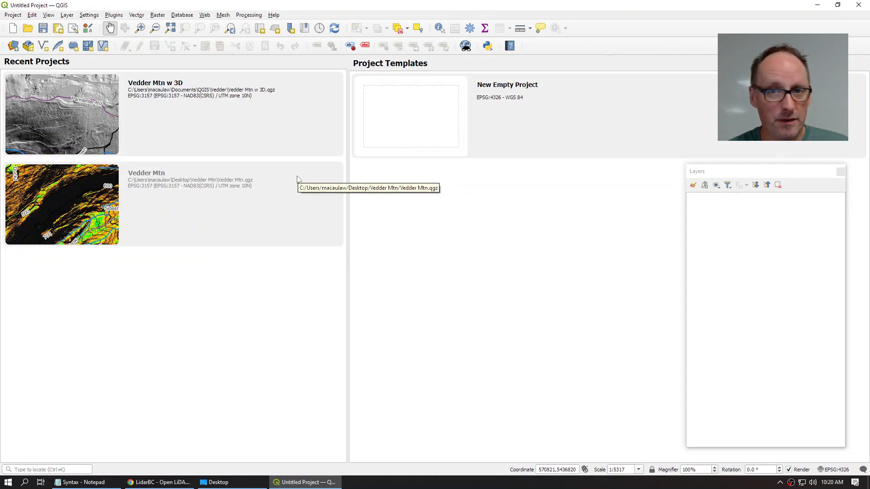
# Step: Glance at the QGIS download page in the browser, then start a new empty QGIS project
pyautogui.click(160, 482)
pyautogui.click(42, 9)
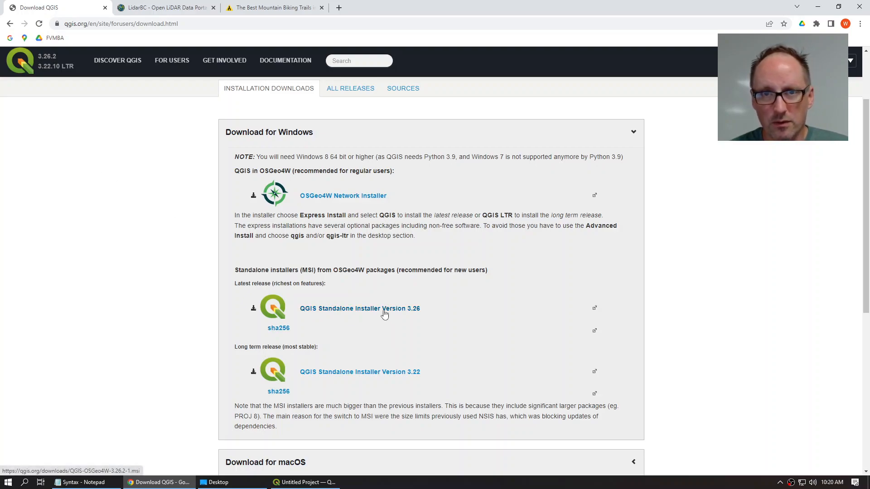
pyautogui.click(304, 482)
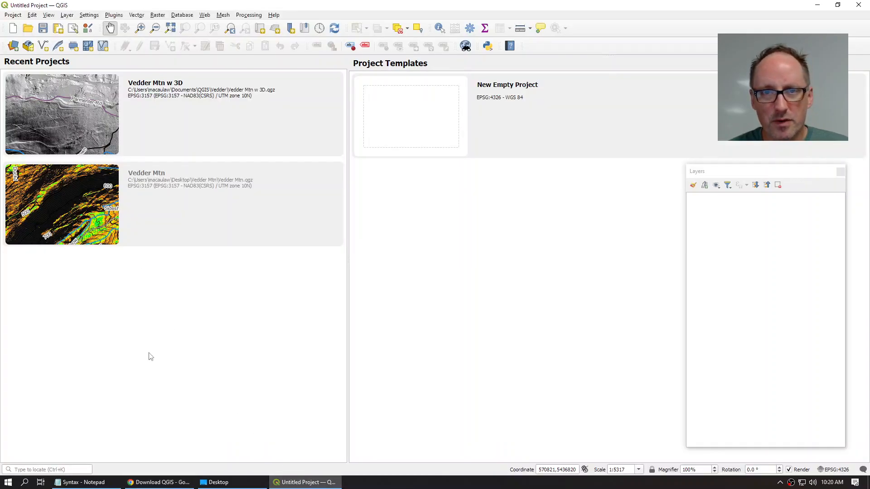
pyautogui.click(13, 15)
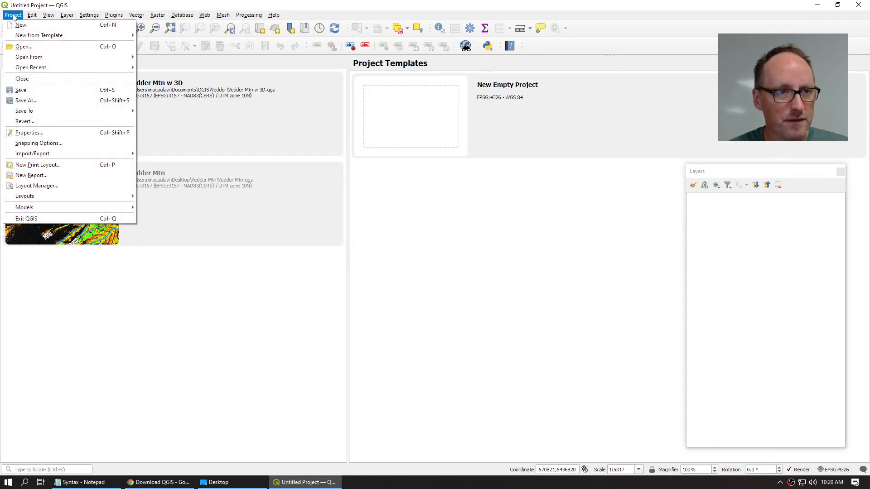
pyautogui.click(18, 25)
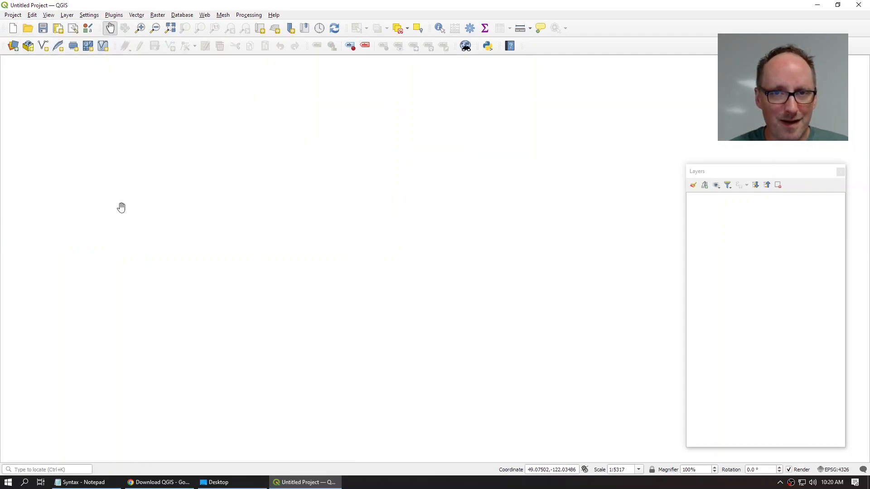
# Step: Switch to the LidarBC portal tab and go from Home to the Discovery and Download map
pyautogui.click(159, 482)
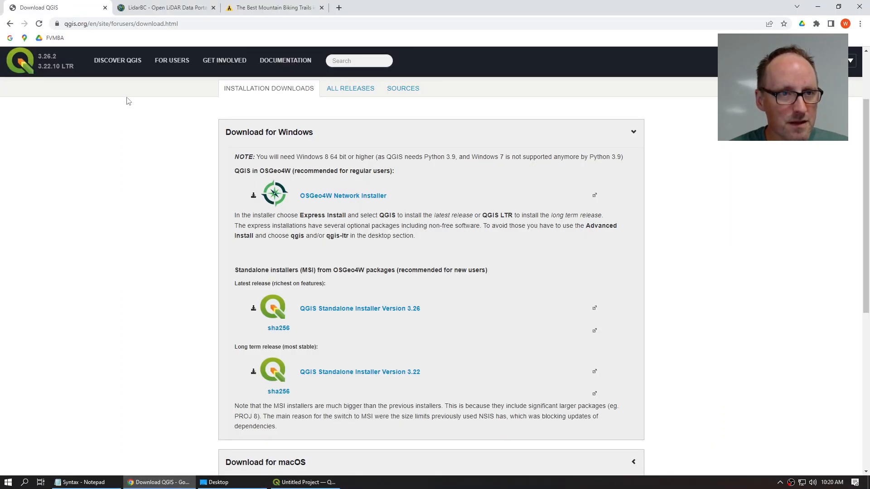
pyautogui.click(163, 8)
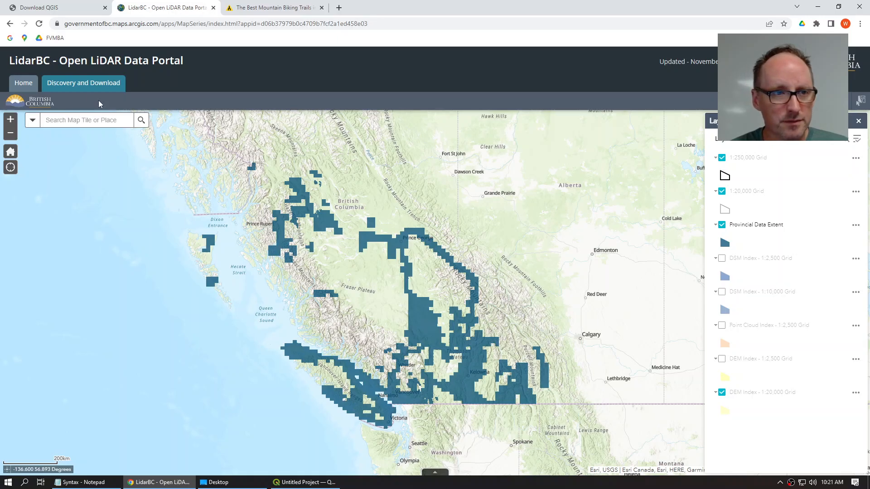
pyautogui.click(11, 86)
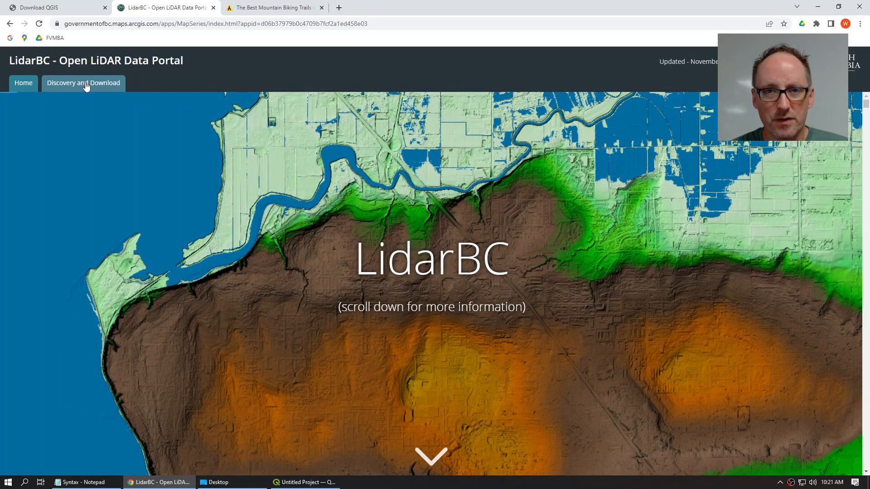
pyautogui.click(86, 86)
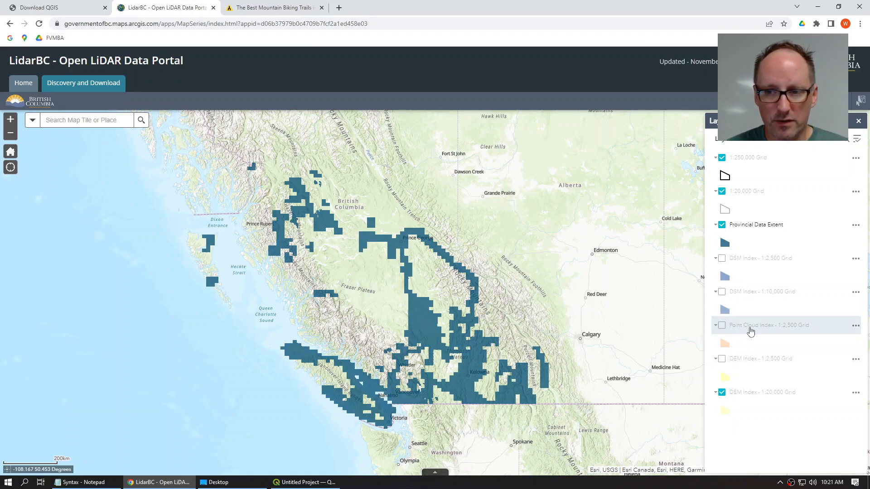
# Step: Toggle the DSM Index 1:2,500 and 1:10,000 grids on and back off
pyautogui.click(722, 260)
pyautogui.click(721, 292)
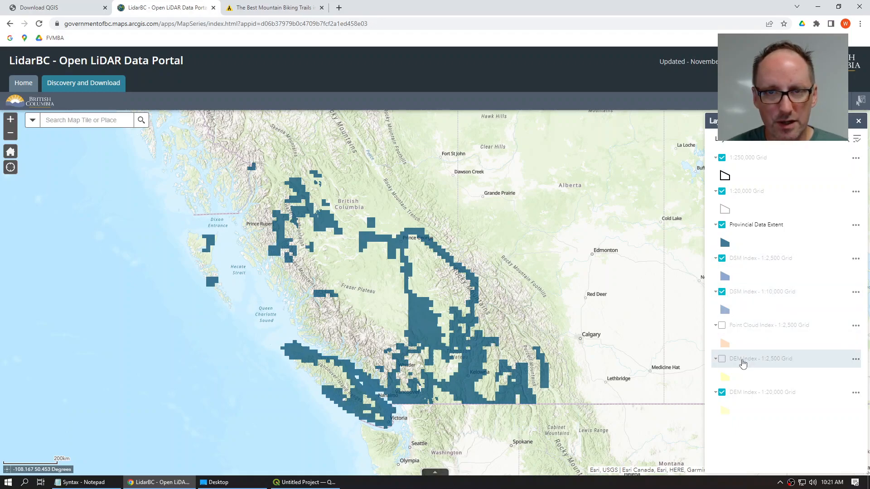
pyautogui.click(722, 292)
pyautogui.click(722, 259)
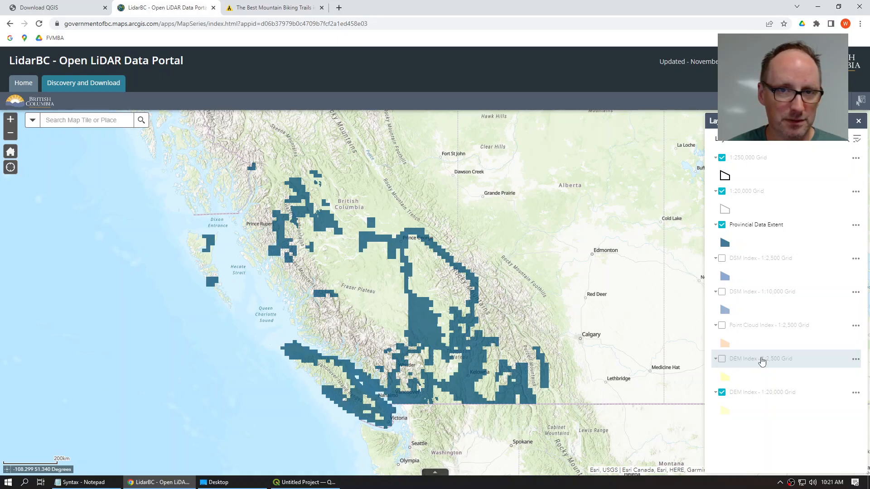
# Step: Zoom in, preview the DEM Index 1:2,500 grid, then show tile 92G.010's DEM download details
pyautogui.scroll(2, 425, 415)
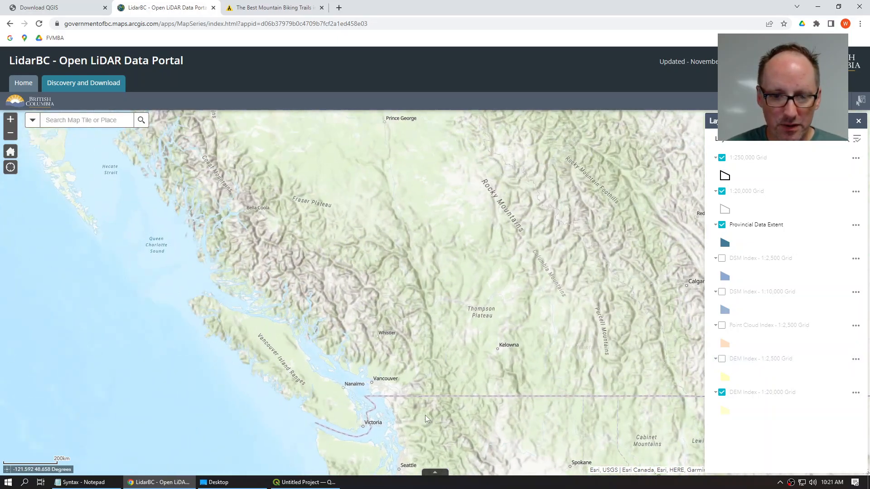
pyautogui.scroll(2, 384, 372)
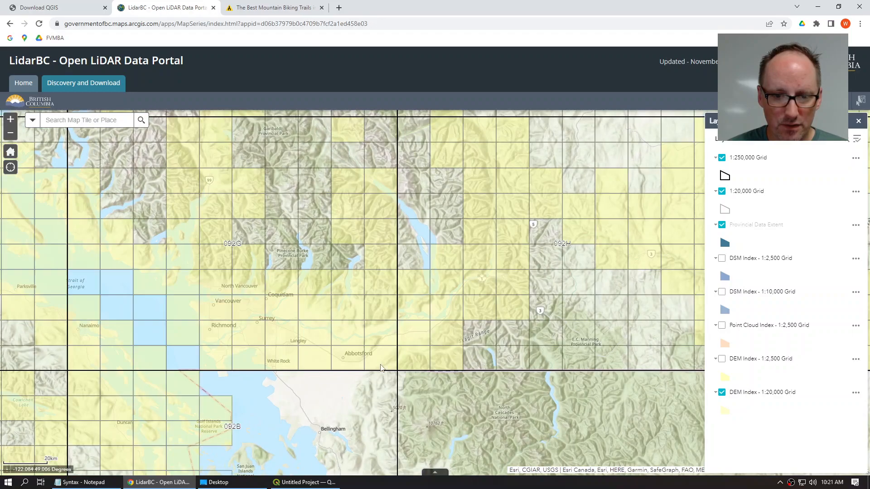
pyautogui.scroll(2, 377, 362)
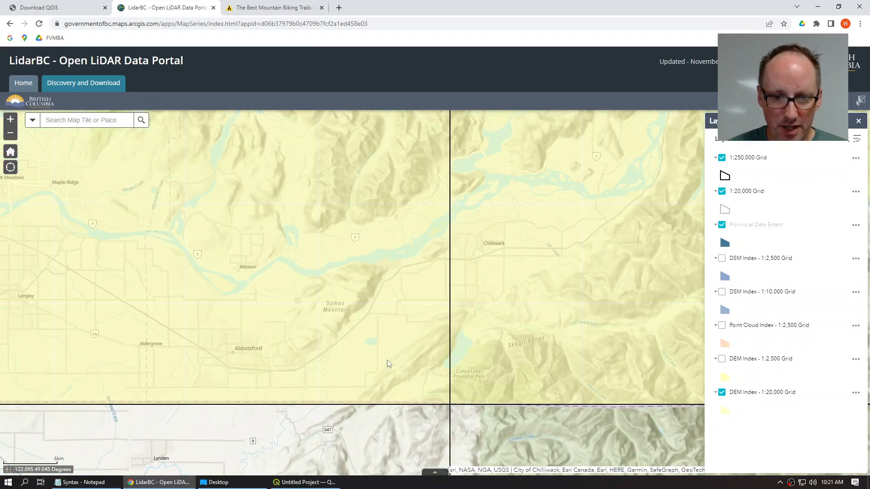
pyautogui.scroll(1, 429, 365)
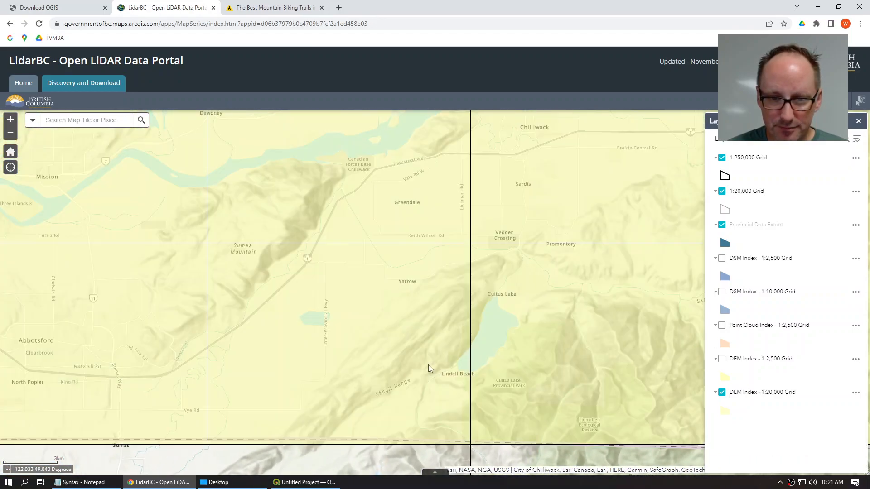
pyautogui.click(722, 359)
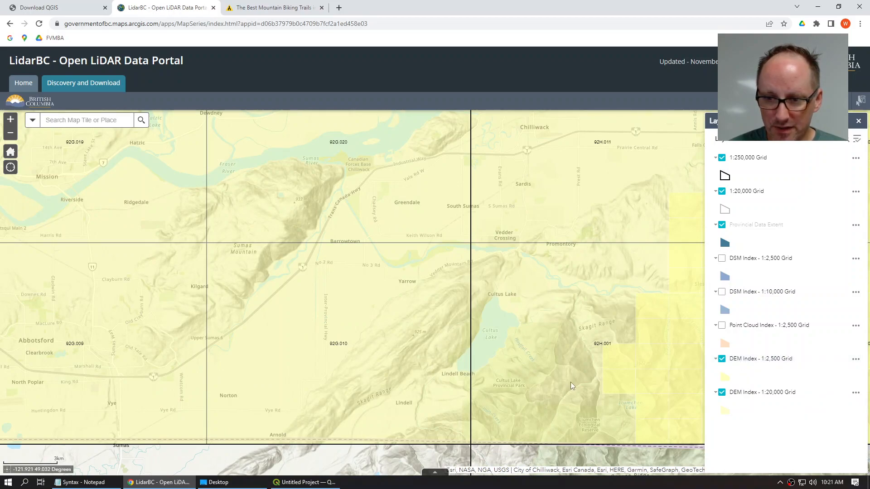
pyautogui.moveTo(553, 379); pyautogui.dragTo(438, 359)
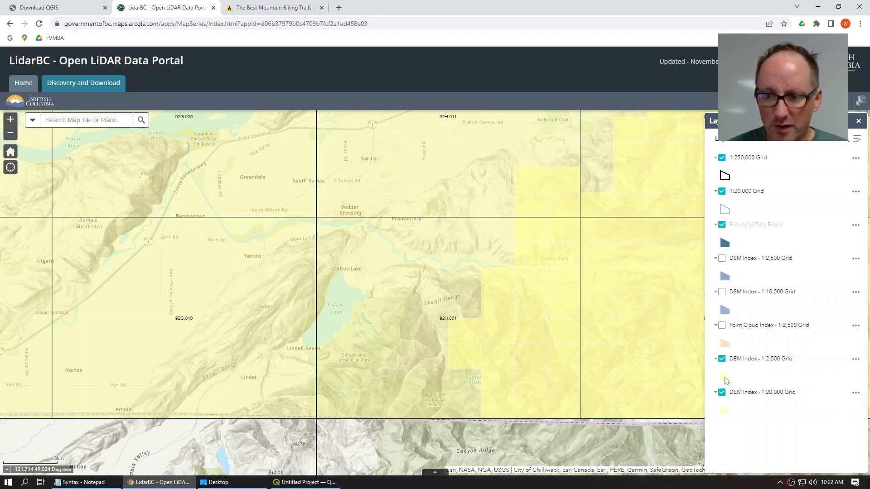
pyautogui.click(722, 359)
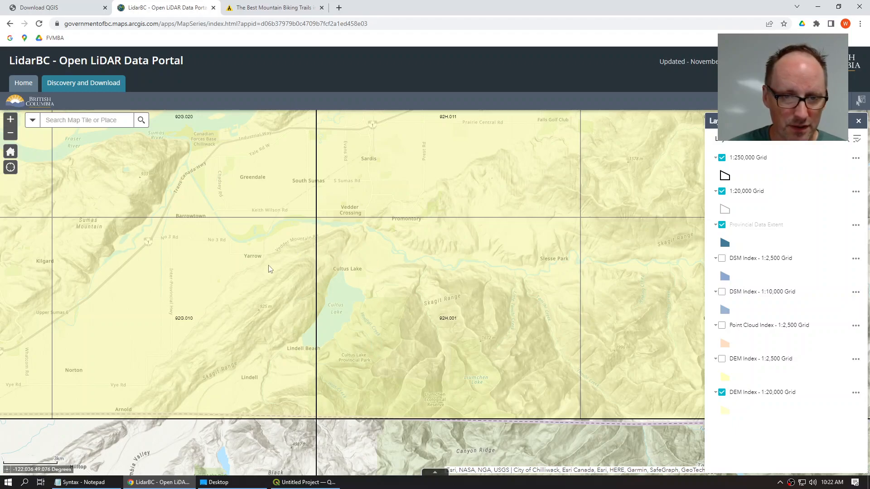
pyautogui.moveTo(399, 318); pyautogui.dragTo(581, 309)
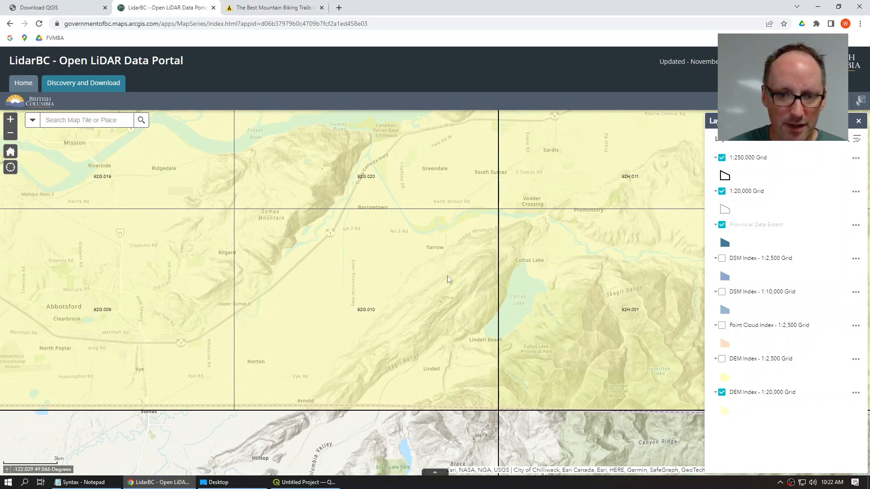
pyautogui.click(427, 275)
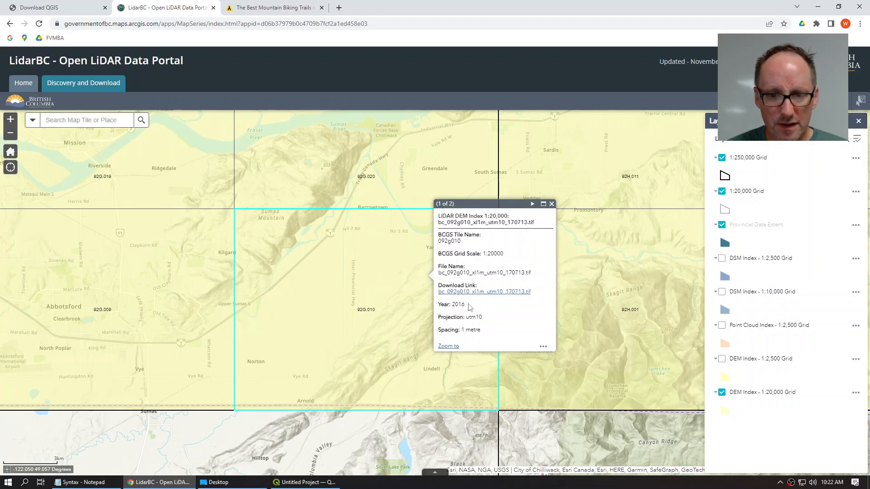
pyautogui.click(532, 204)
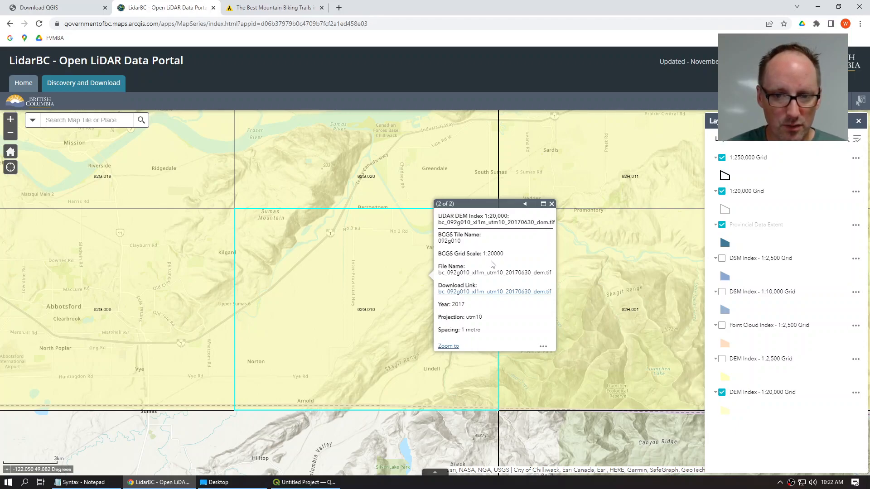
pyautogui.rightClick(510, 295)
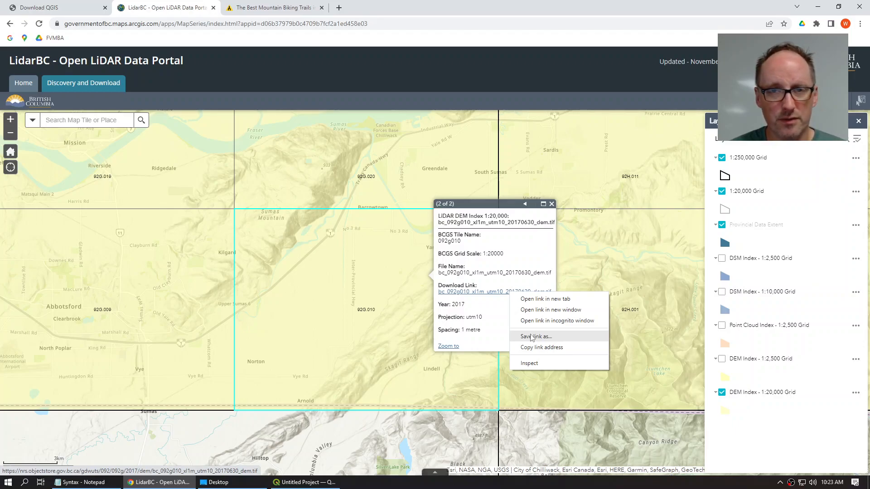
pyautogui.click(406, 262)
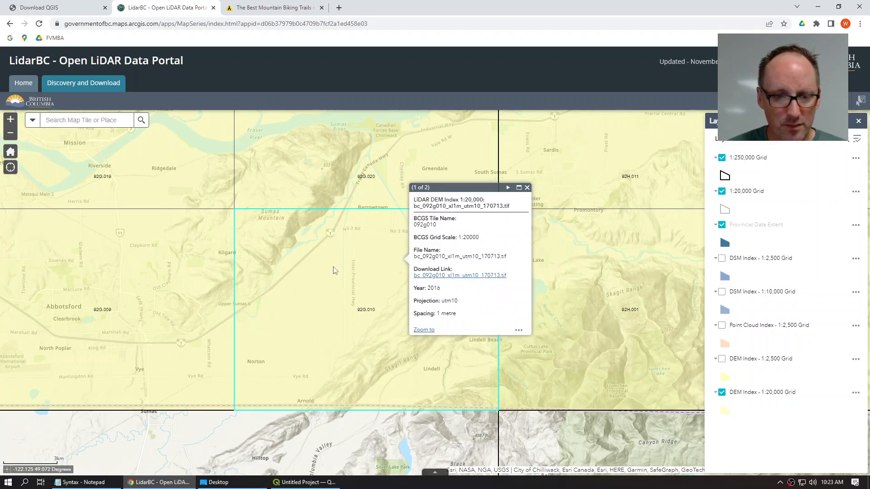
# Step: Locate the 20170630 DEM TIF and Vedder Mtn folder on the Desktop, then return to QGIS
pyautogui.click(216, 482)
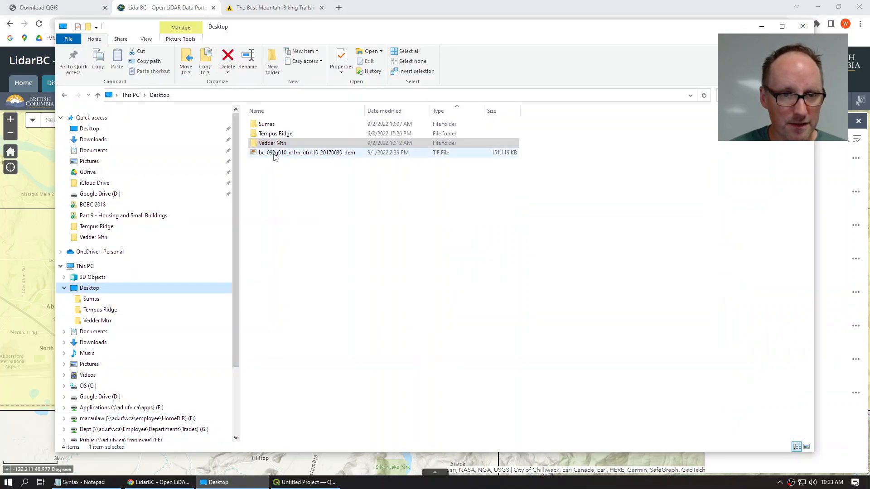
pyautogui.click(273, 153)
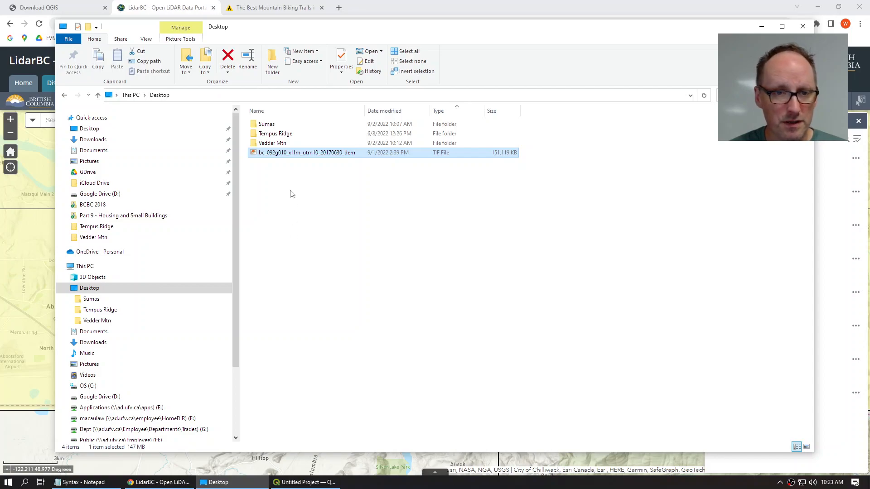
pyautogui.click(267, 143)
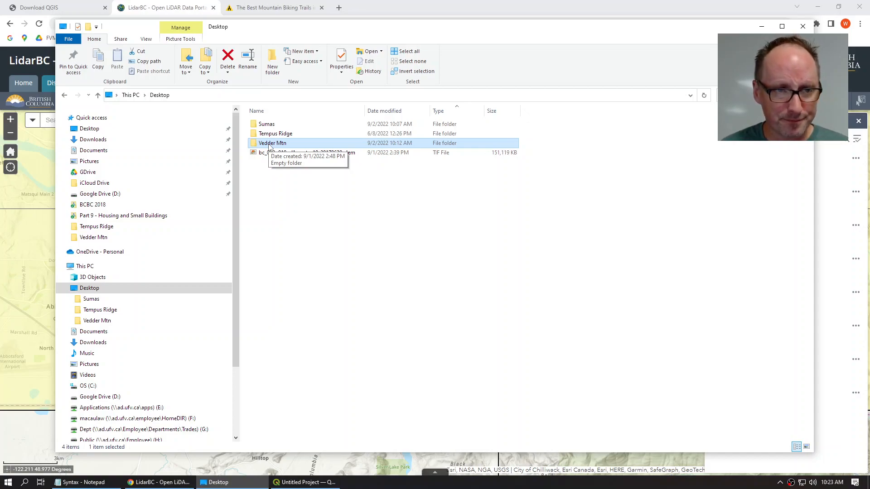
pyautogui.click(304, 482)
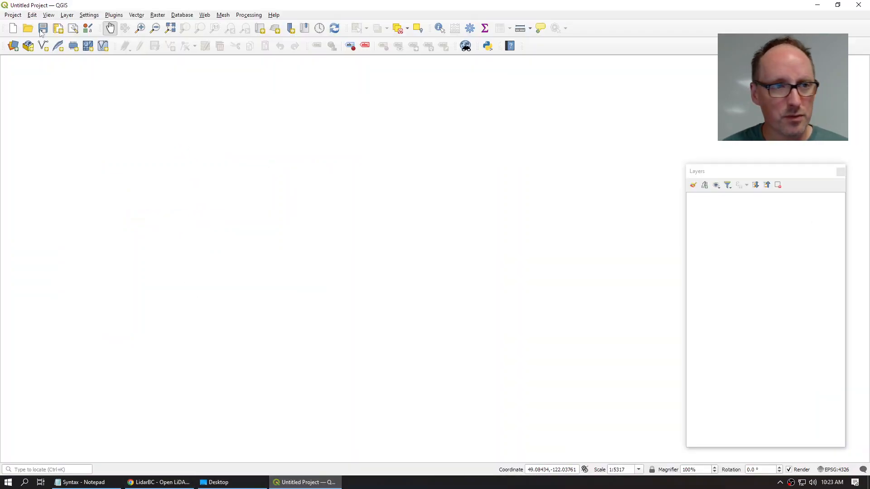
pyautogui.click(13, 15)
# Step: Save the empty project as Vedder Mtn.qgz in the Desktop's Vedder Mtn folder
pyautogui.click(27, 101)
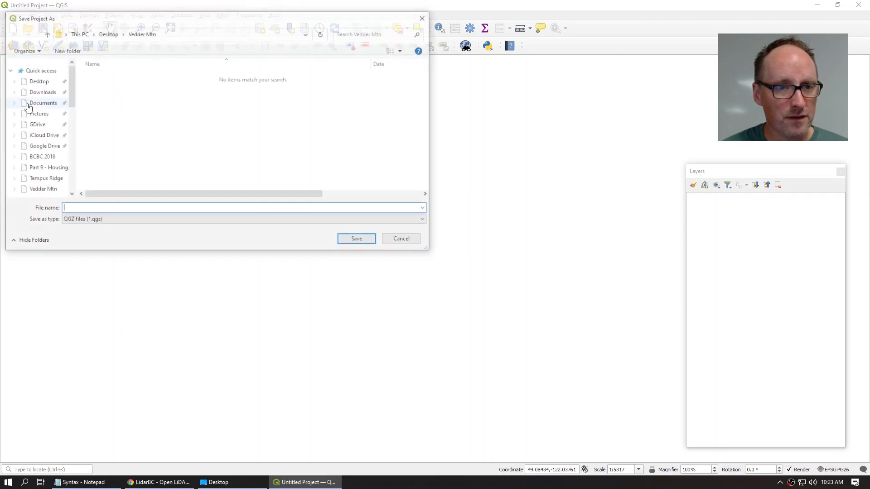
pyautogui.click(37, 157)
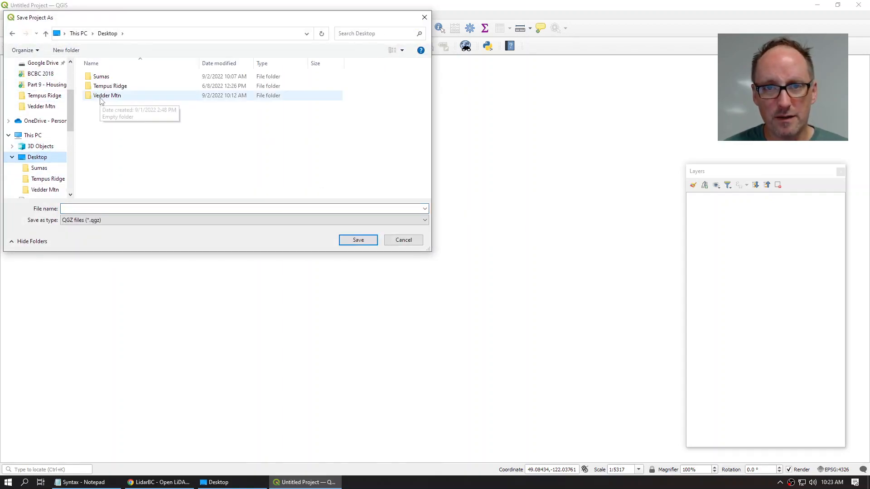
pyautogui.doubleClick(101, 96)
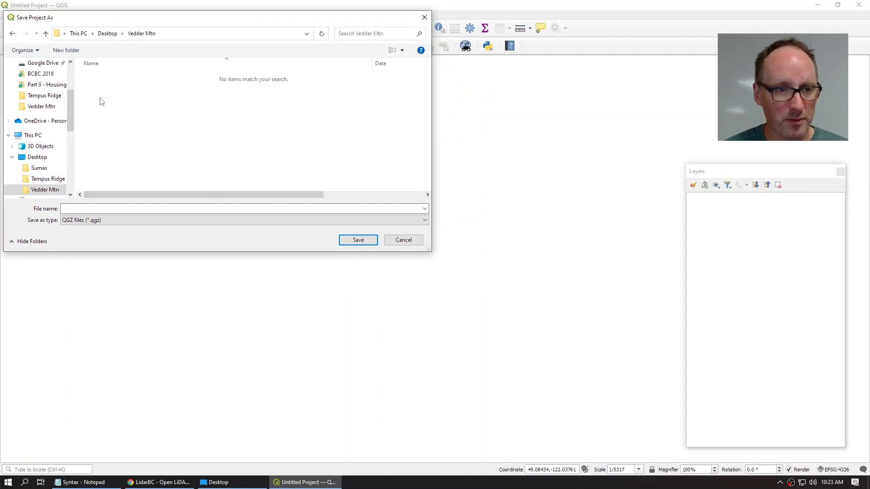
pyautogui.click(89, 208)
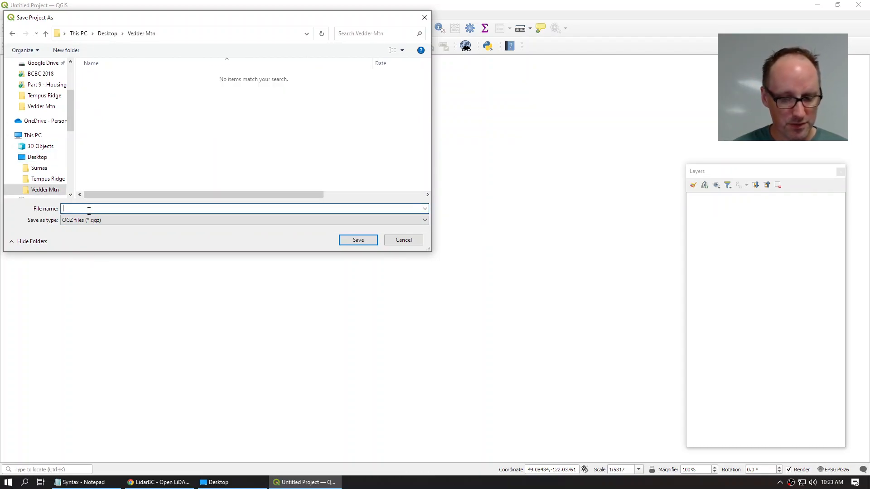
pyautogui.write('Vedder Mtn')
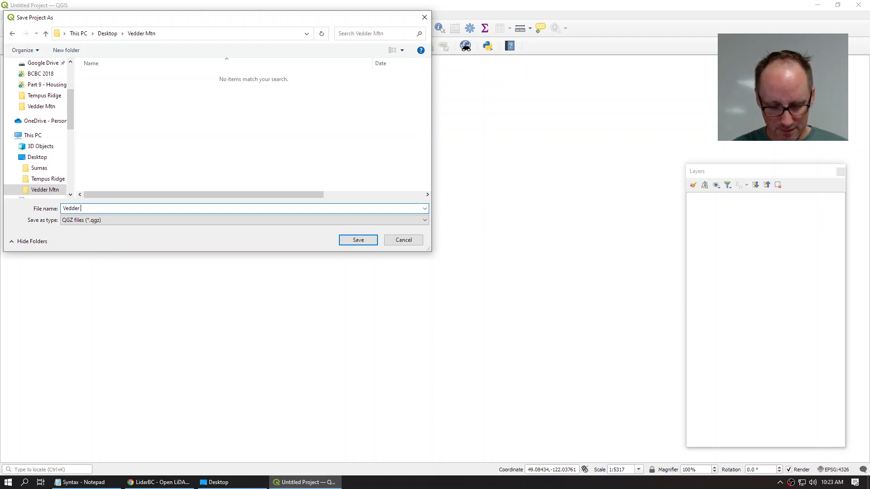
pyautogui.click(360, 241)
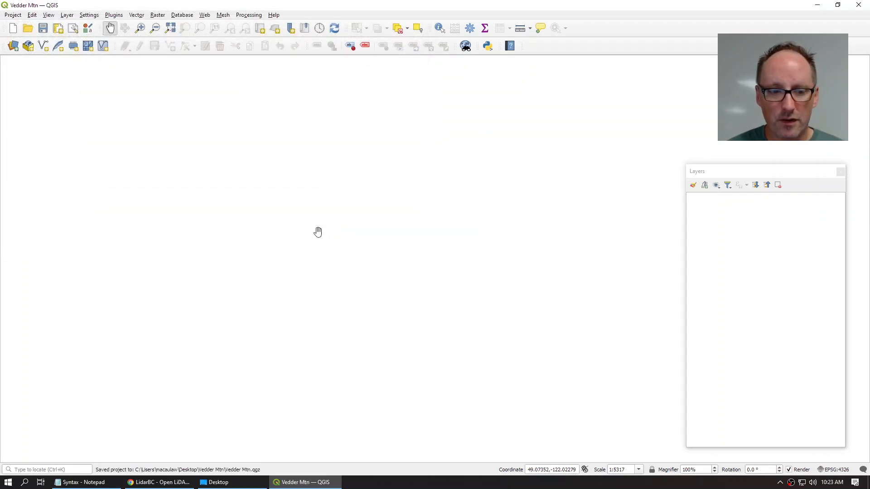
pyautogui.click(213, 483)
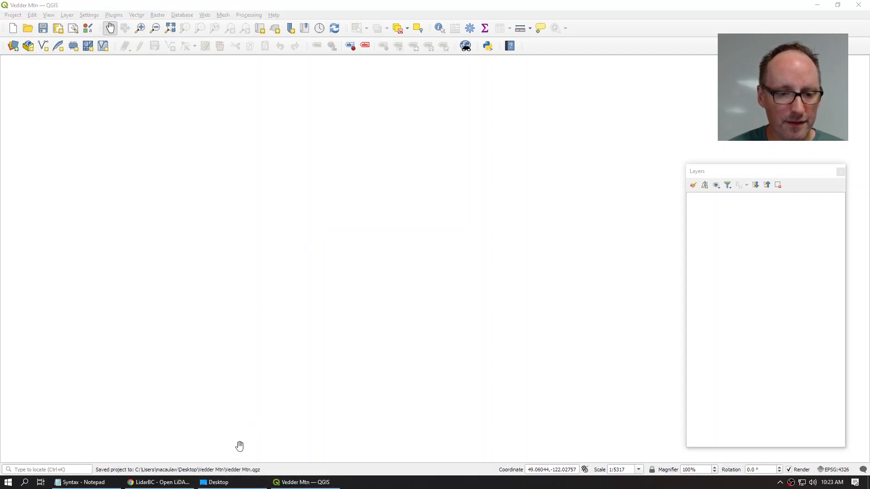
# Step: Drag bc_092g010_xl1m_utm10_20170630_dem.tif onto the Vedder Mtn folder, then return to QGIS
pyautogui.click(240, 481)
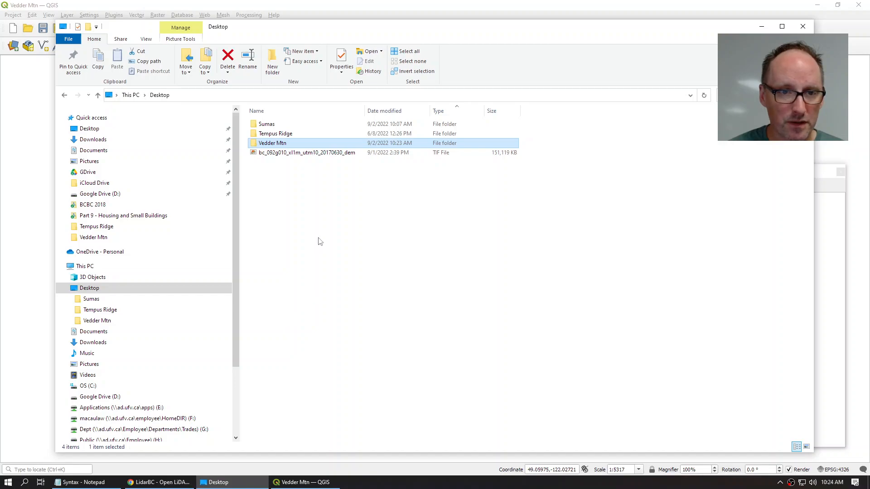
pyautogui.moveTo(277, 156); pyautogui.dragTo(290, 144)
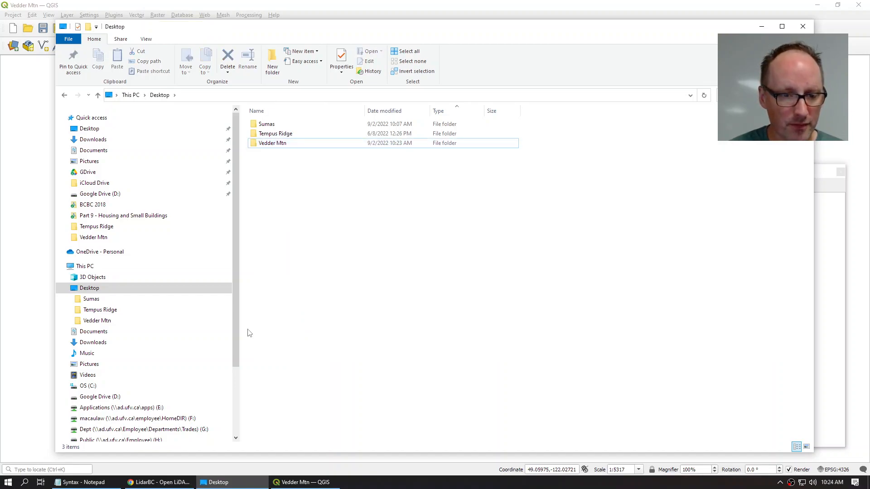
pyautogui.click(285, 481)
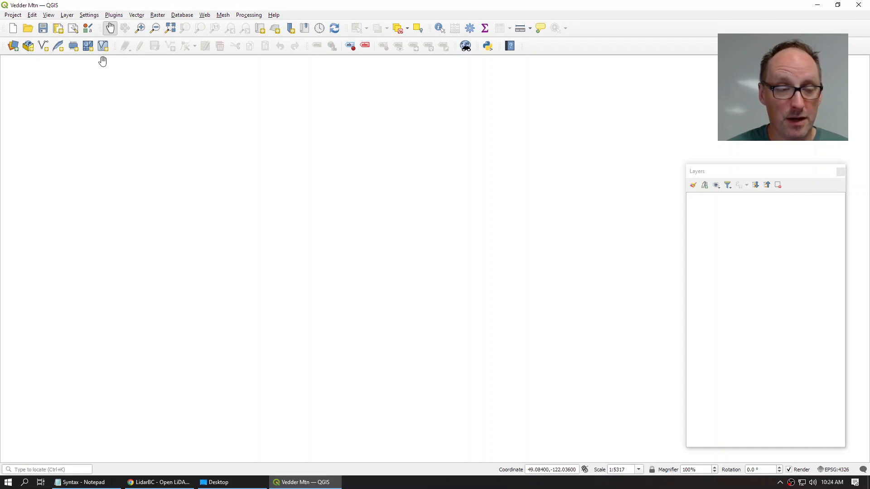
# Step: Add bc_092g010_xl1m_utm10_20170630_dem.tif as a raster layer and centre it on the map
pyautogui.click(67, 15)
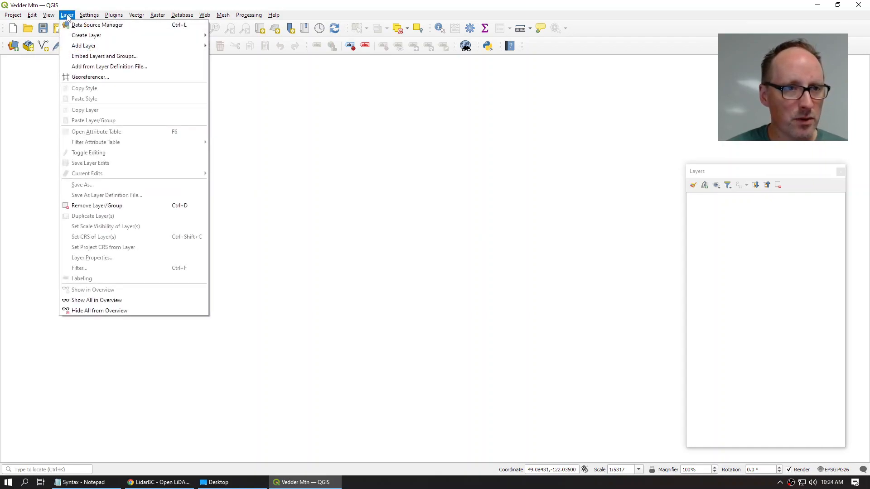
pyautogui.moveTo(74, 47)
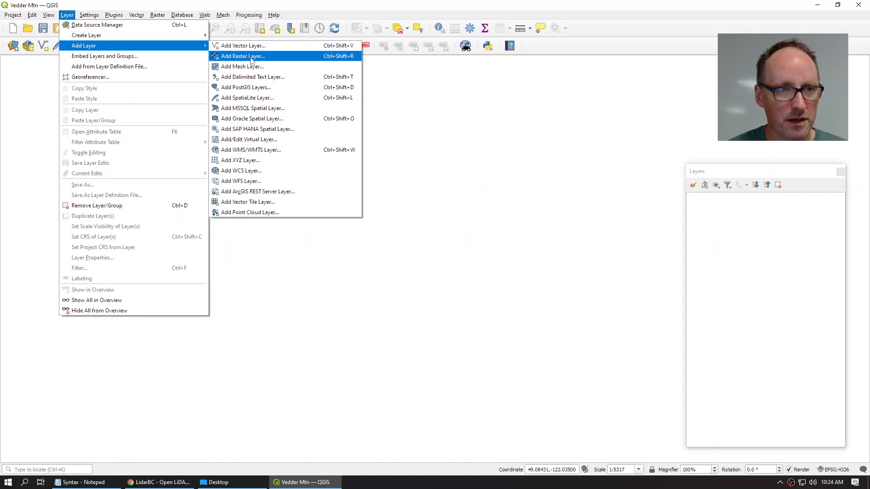
pyautogui.click(252, 60)
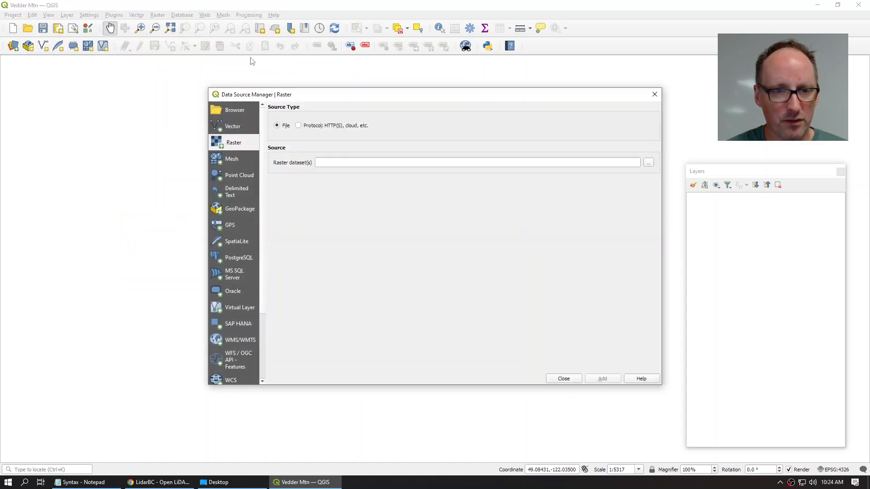
pyautogui.click(648, 162)
pyautogui.click(323, 168)
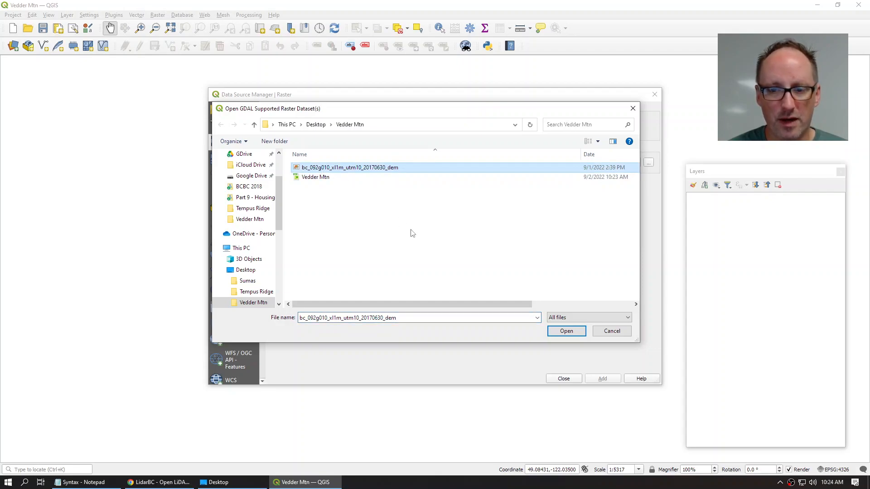
pyautogui.click(570, 333)
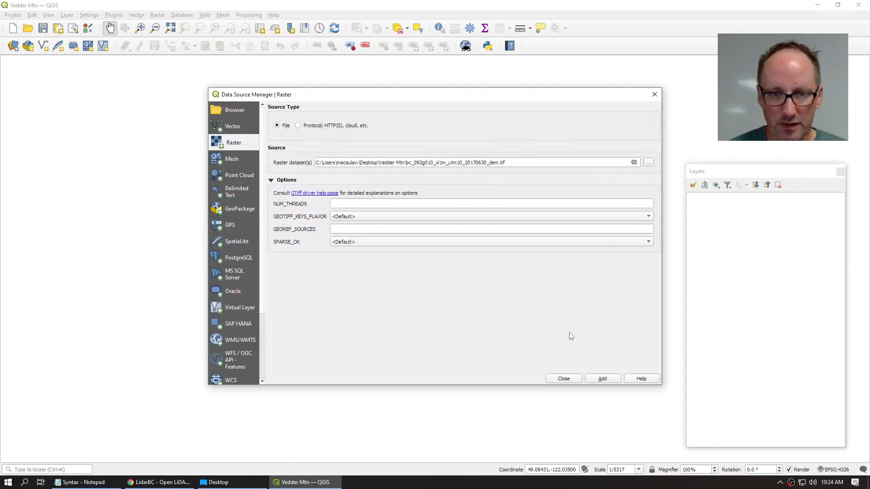
pyautogui.click(607, 380)
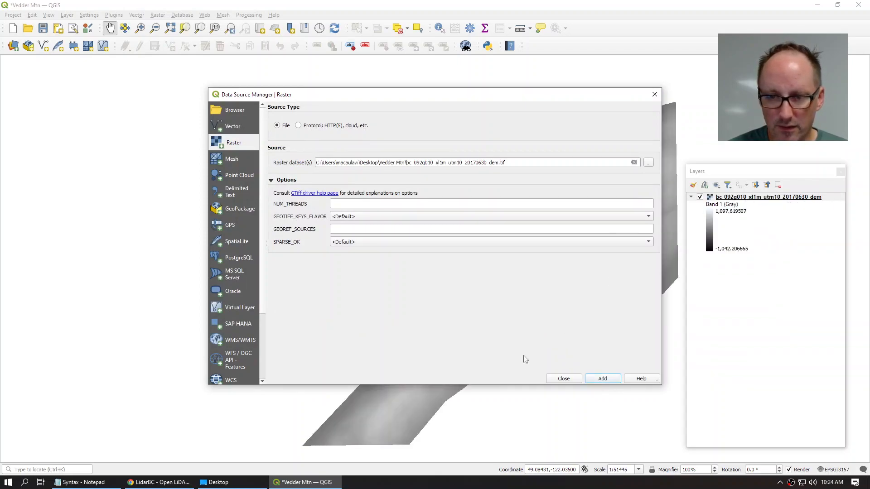
pyautogui.click(573, 380)
pyautogui.moveTo(606, 367); pyautogui.dragTo(526, 361)
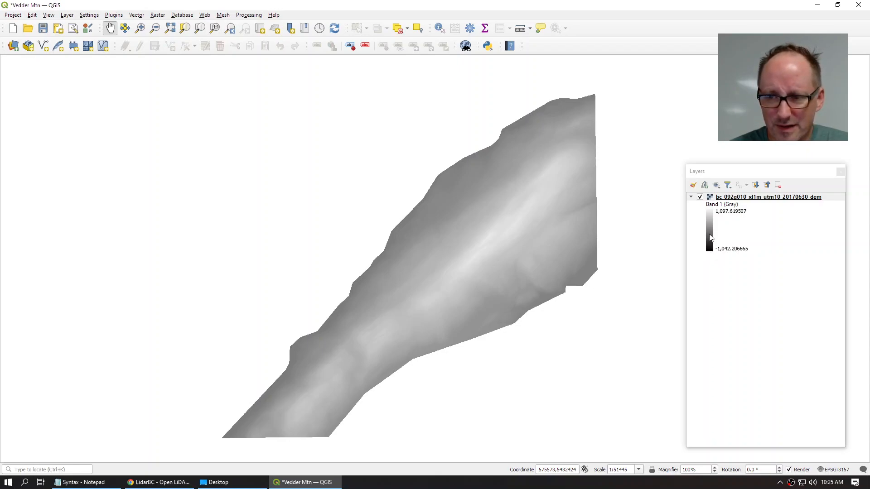
# Step: Change the DEM's greyscale minimum from -1042.21 to 0, then switch the layer off
pyautogui.doubleClick(711, 238)
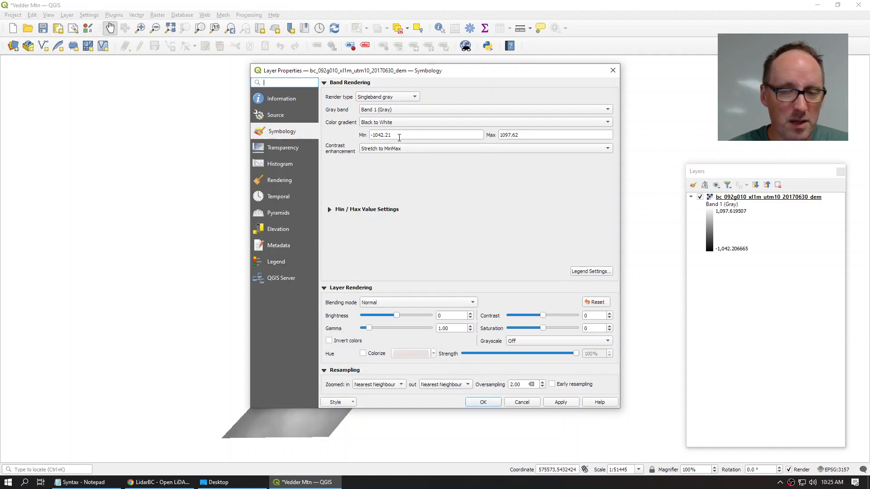
pyautogui.moveTo(400, 136); pyautogui.dragTo(369, 135)
pyautogui.write('0')
pyautogui.click(482, 401)
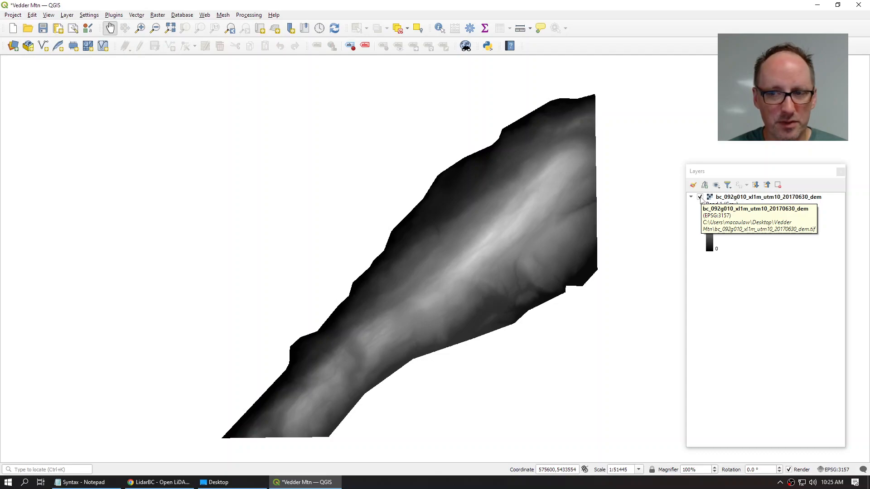
pyautogui.click(700, 197)
pyautogui.click(94, 9)
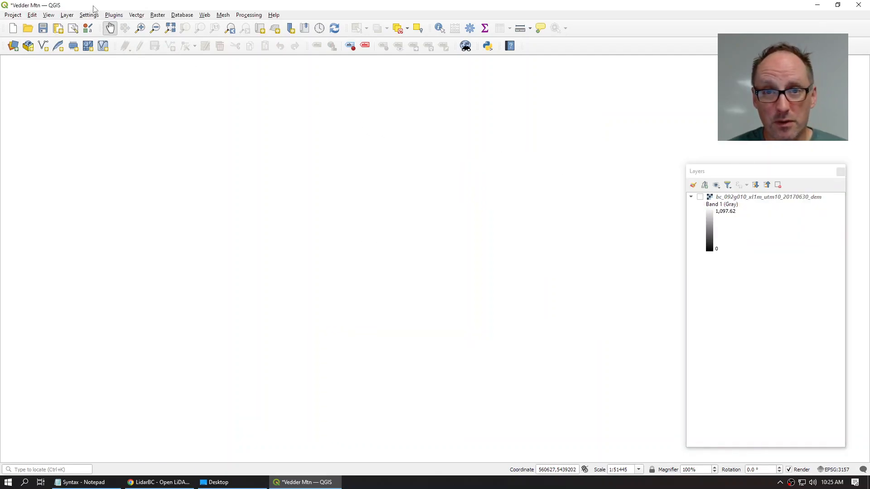
# Step: Open the Raster Contour tool with ELEV as the contour attribute name
pyautogui.click(159, 16)
pyautogui.moveTo(192, 93)
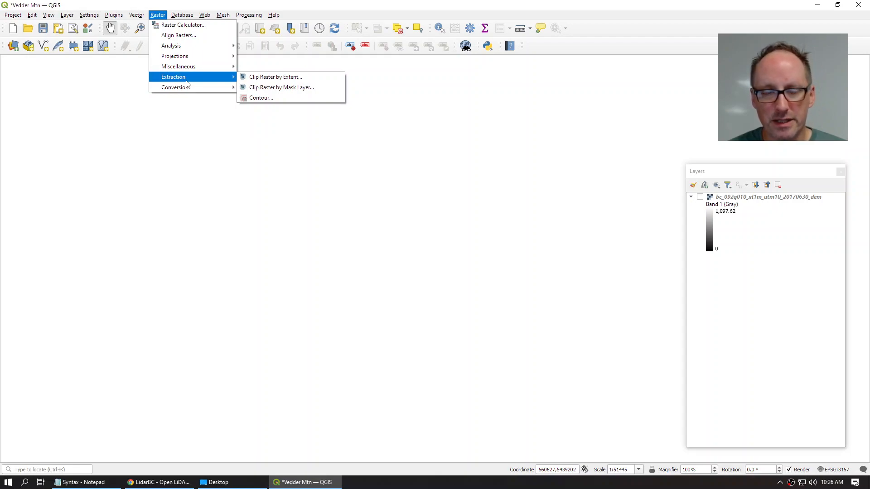
pyautogui.click(250, 98)
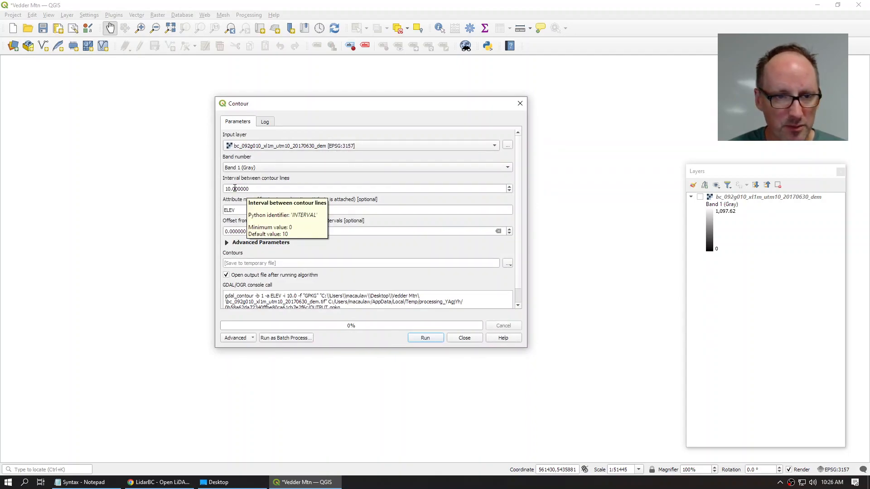
pyautogui.click(240, 209)
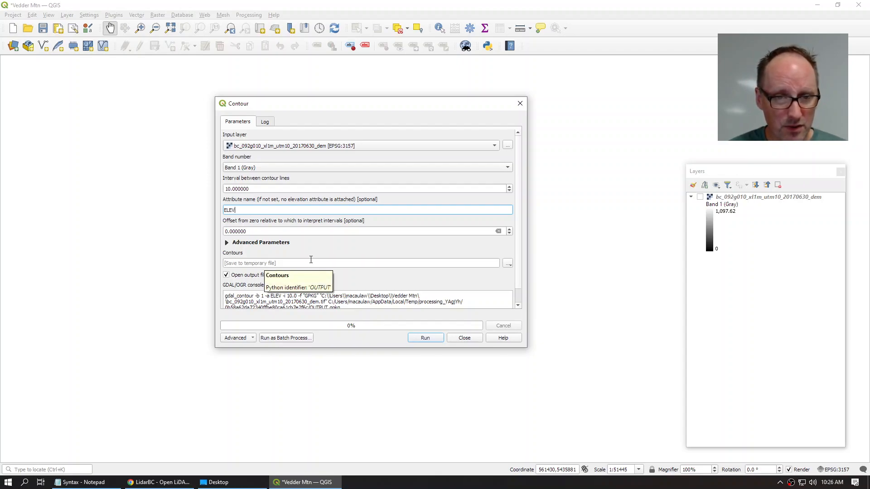
# Step: Save the output as Contours 10m in the Vedder Mtn folder and run the tool
pyautogui.click(508, 263)
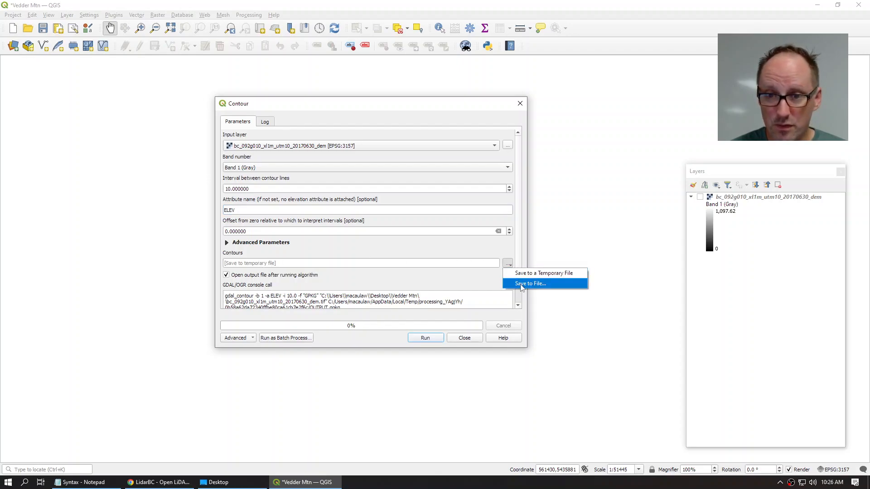
pyautogui.click(522, 284)
pyautogui.write('Ci')
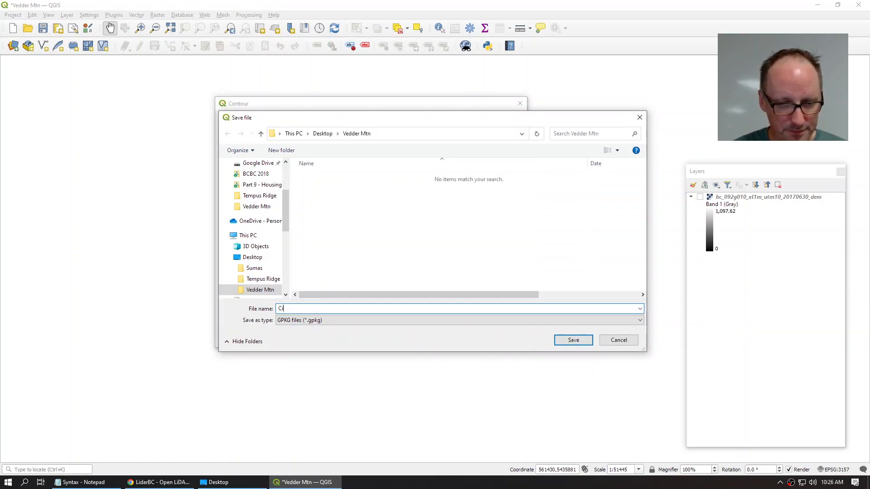
pyautogui.write('bntour')
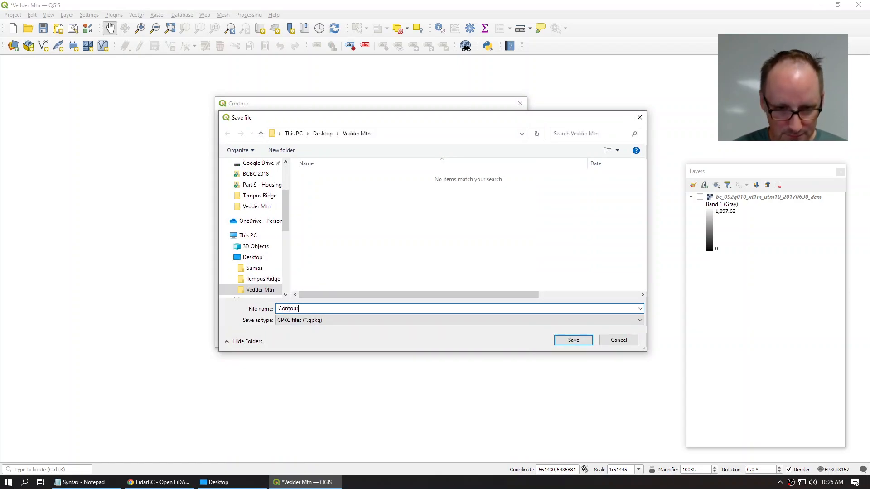
pyautogui.write('s 10m')
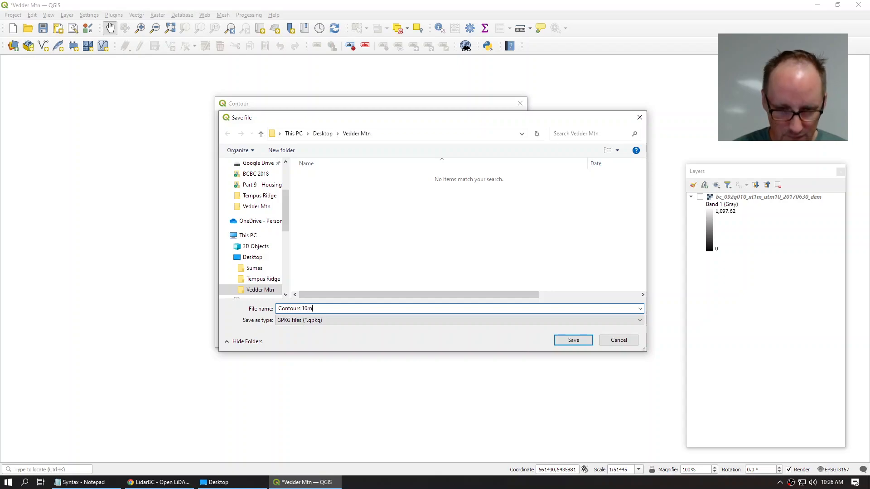
pyautogui.click(569, 340)
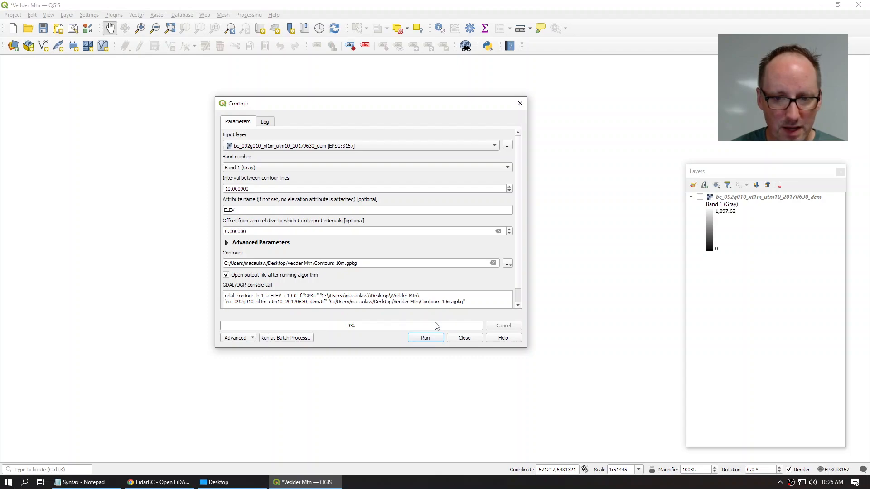
pyautogui.click(426, 338)
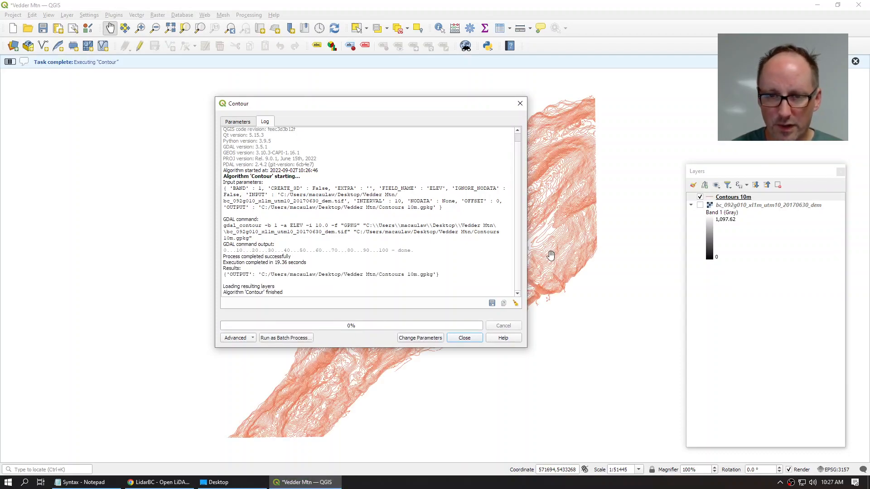
# Step: Close the Contour dialog and set the Contours 10m symbol colour to black
pyautogui.click(464, 338)
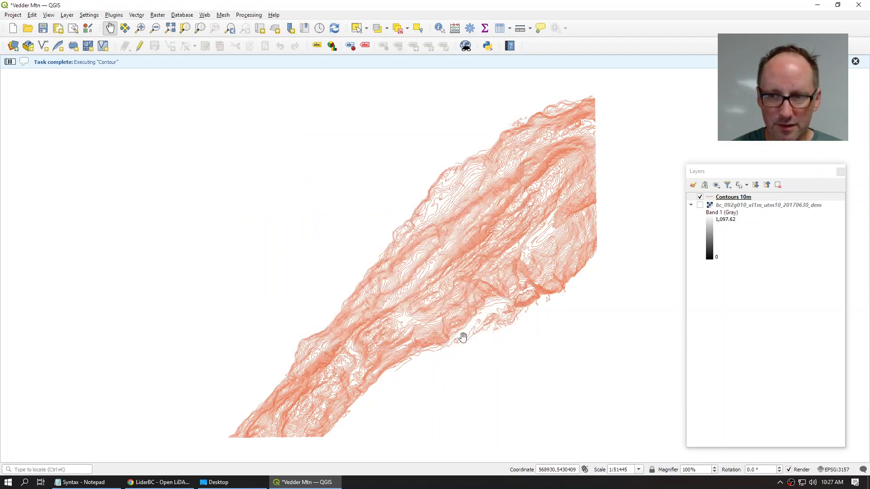
pyautogui.scroll(2, 474, 321)
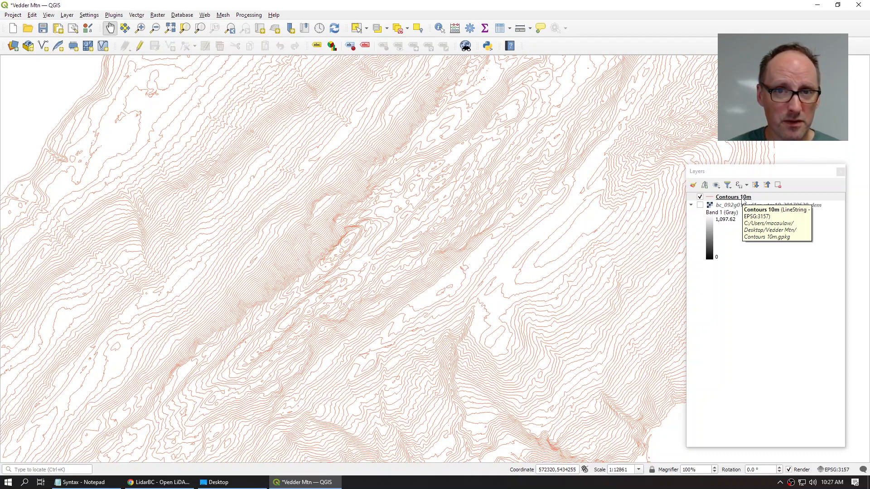
pyautogui.doubleClick(743, 199)
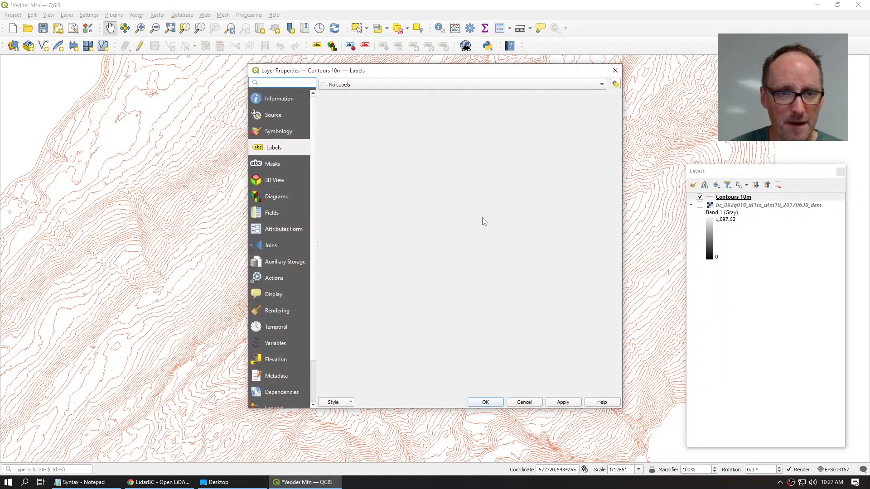
pyautogui.click(277, 133)
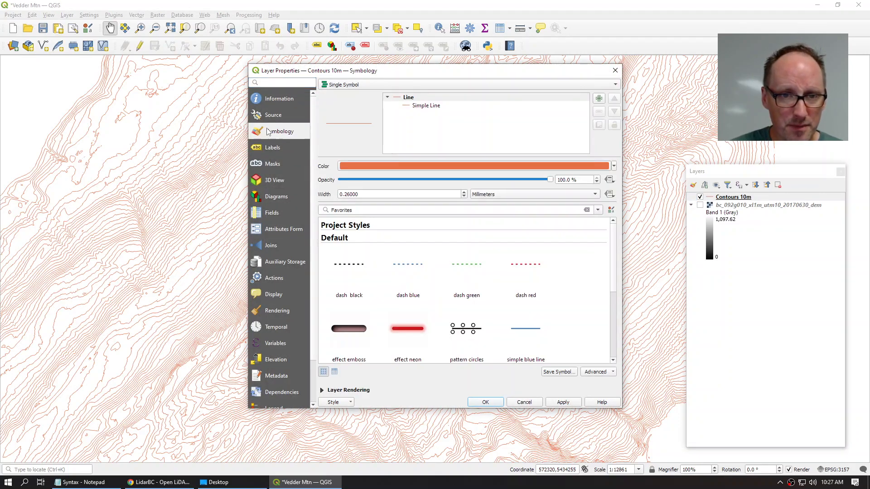
pyautogui.click(376, 166)
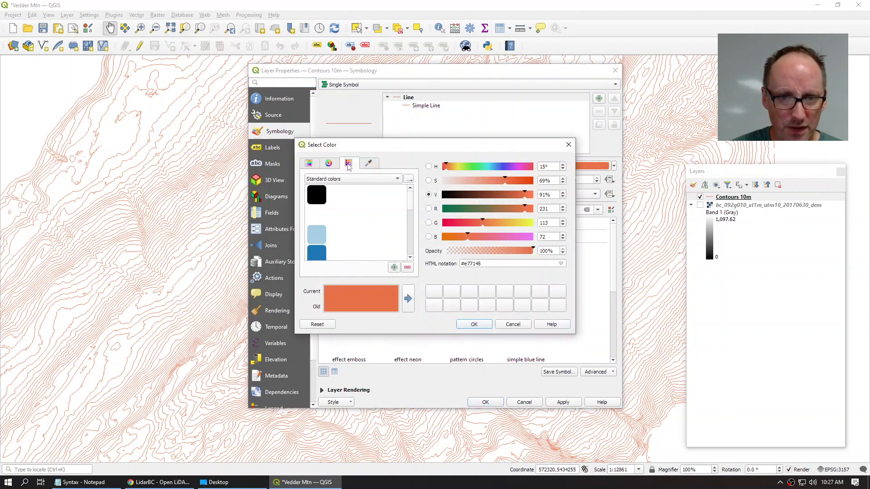
pyautogui.click(317, 195)
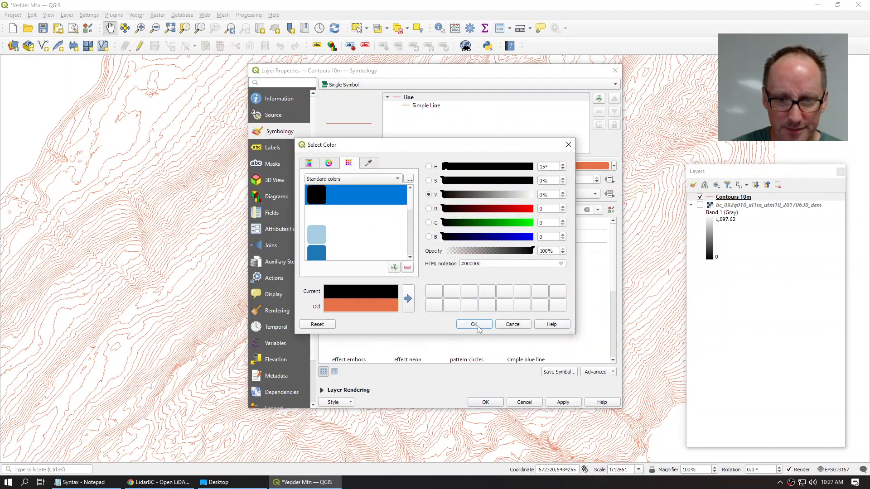
pyautogui.click(474, 324)
pyautogui.moveTo(397, 275)
pyautogui.click(485, 402)
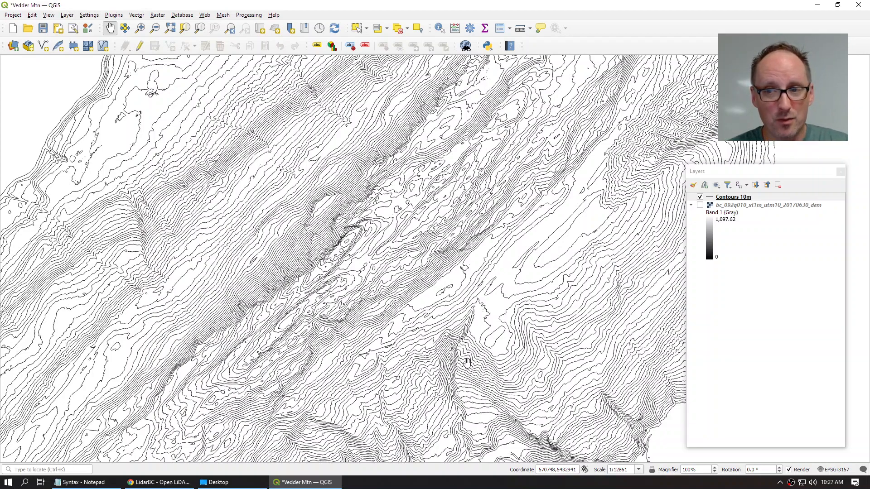
# Step: Switch Contours 10m symbology to Rule-based and add a rule labelled 100m
pyautogui.doubleClick(739, 198)
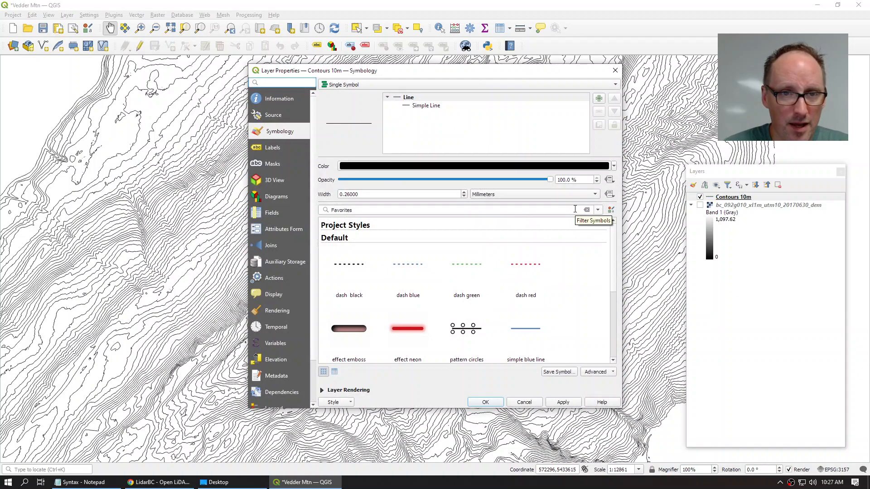
pyautogui.click(347, 87)
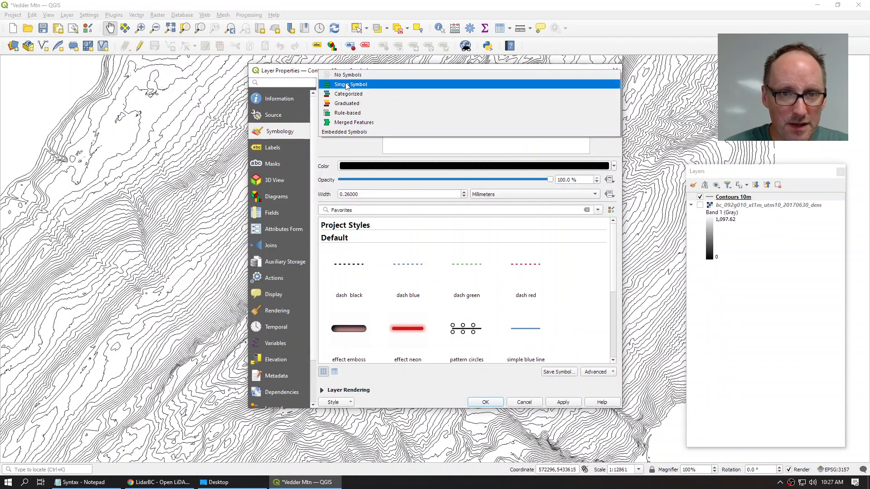
pyautogui.click(286, 126)
pyautogui.click(344, 85)
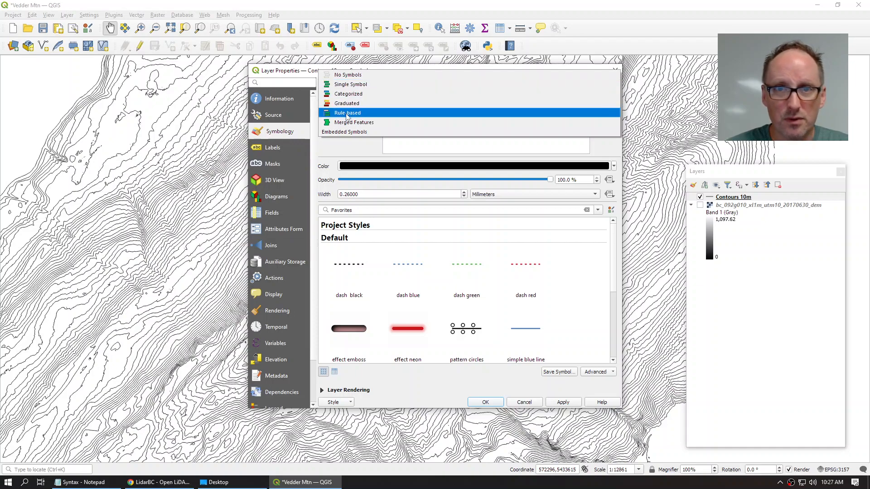
pyautogui.click(347, 113)
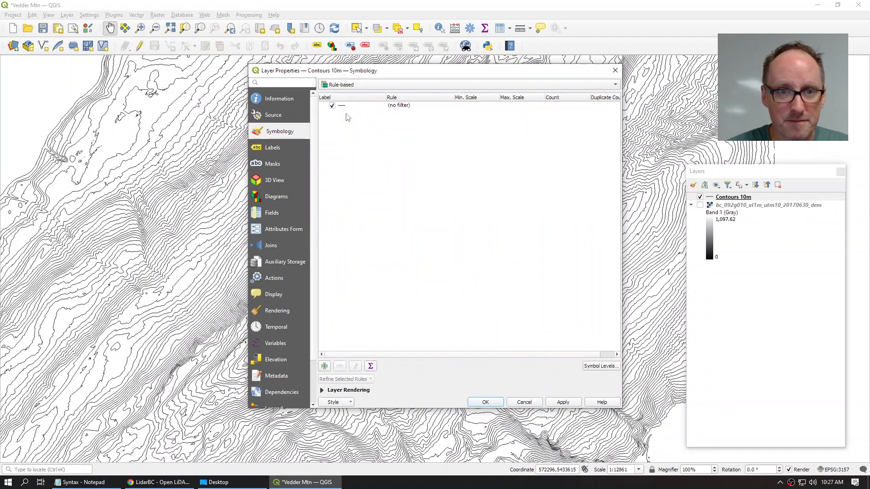
pyautogui.click(325, 366)
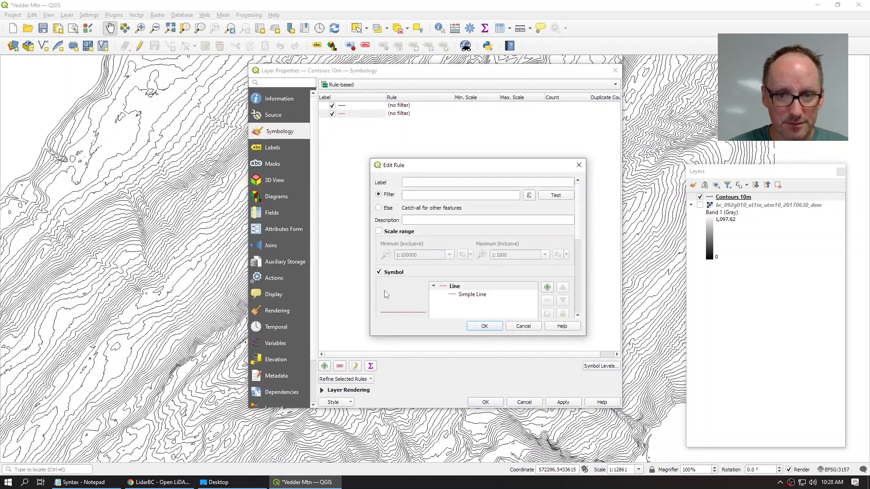
pyautogui.click(421, 183)
pyautogui.write('100m')
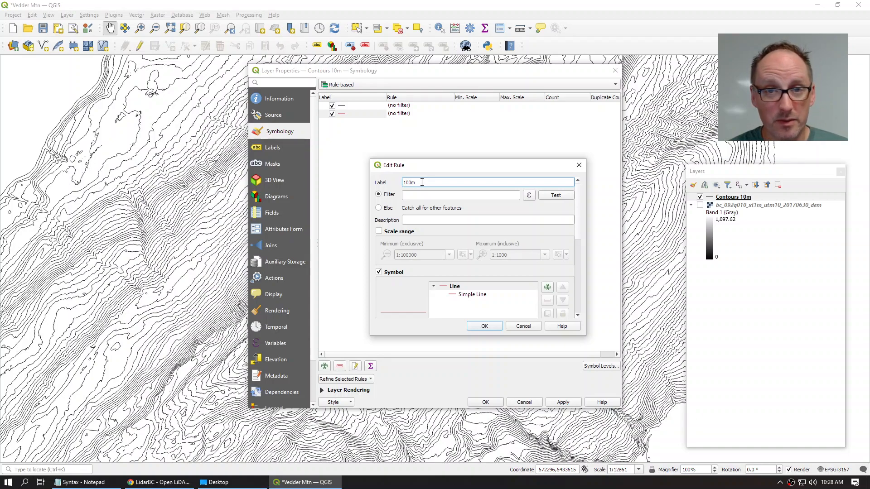
# Step: Give the 100m rule the filter ("ELEV" % 100) = 0, adapted from the copied expression
pyautogui.click(421, 196)
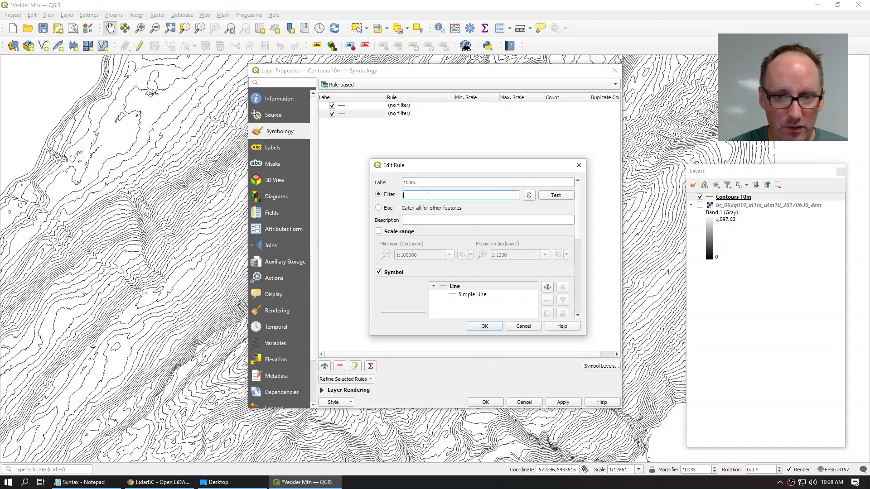
pyautogui.click(101, 483)
pyautogui.moveTo(164, 180); pyautogui.dragTo(98, 175)
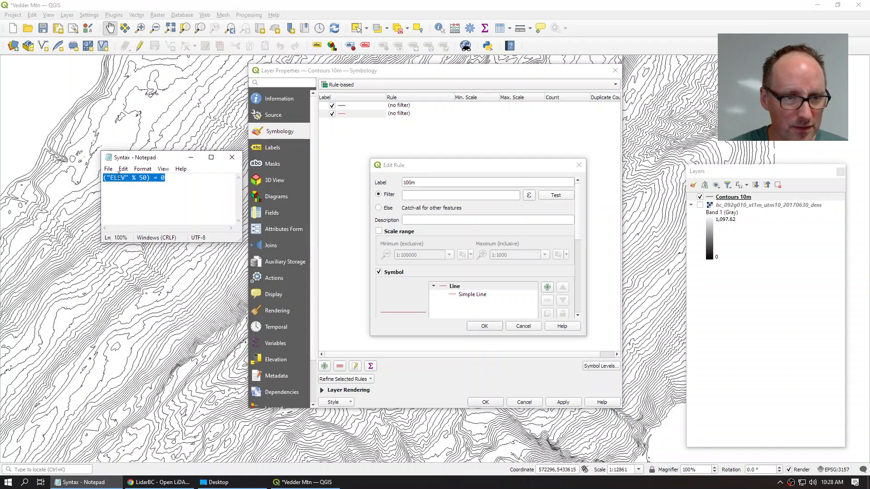
pyautogui.rightClick(119, 176)
pyautogui.click(142, 204)
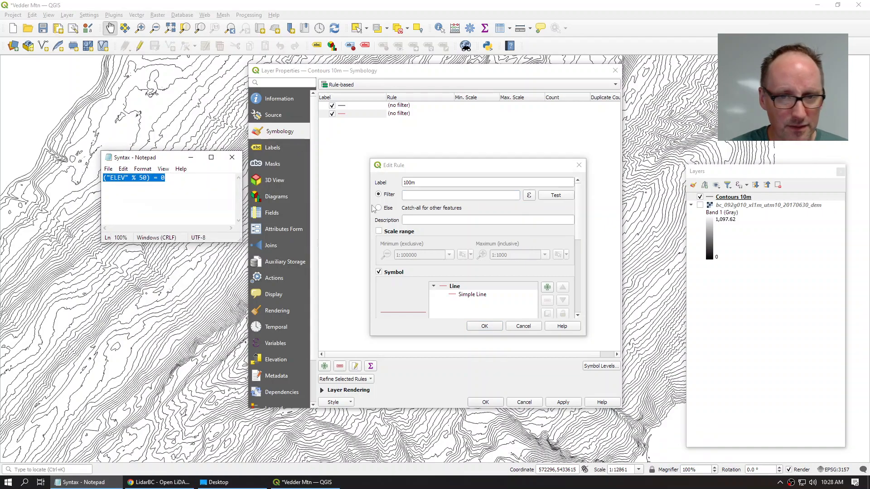
pyautogui.click(411, 194)
pyautogui.hotkey('ctrl', 'v')
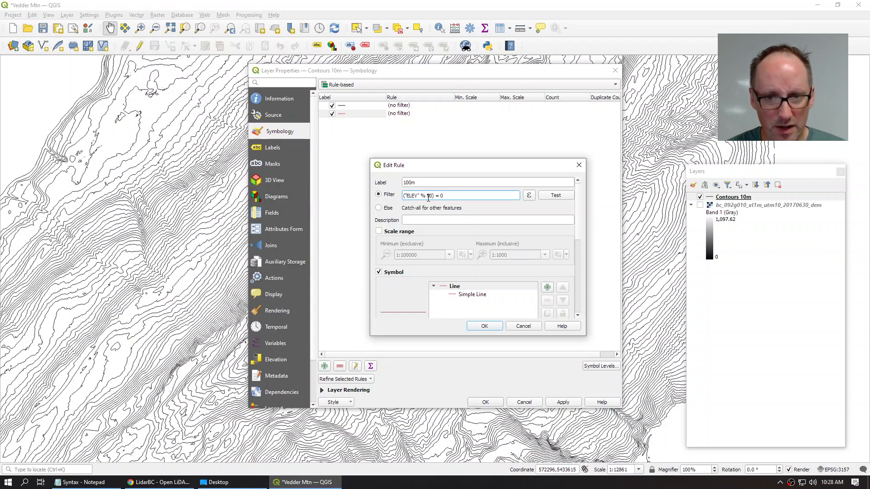
pyautogui.click(433, 196)
pyautogui.press('BackSpace')
pyautogui.press('BackSpace')
pyautogui.write('100')
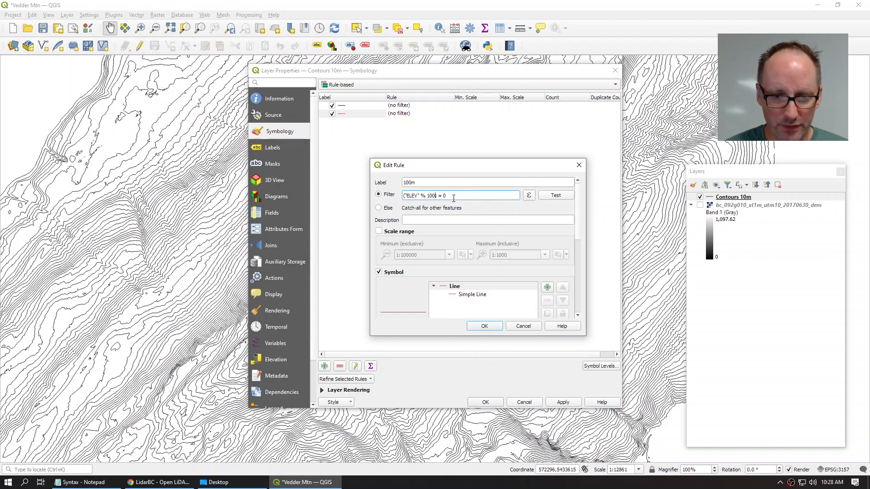
# Step: Make the 100m rule line black with width 0.5, then save and apply the styling
pyautogui.moveTo(578, 201); pyautogui.dragTo(565, 249)
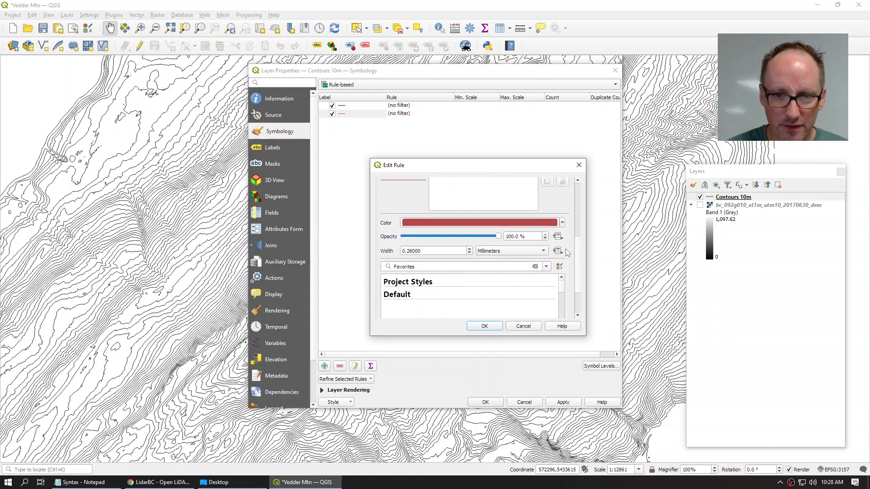
pyautogui.click(438, 222)
pyautogui.click(316, 195)
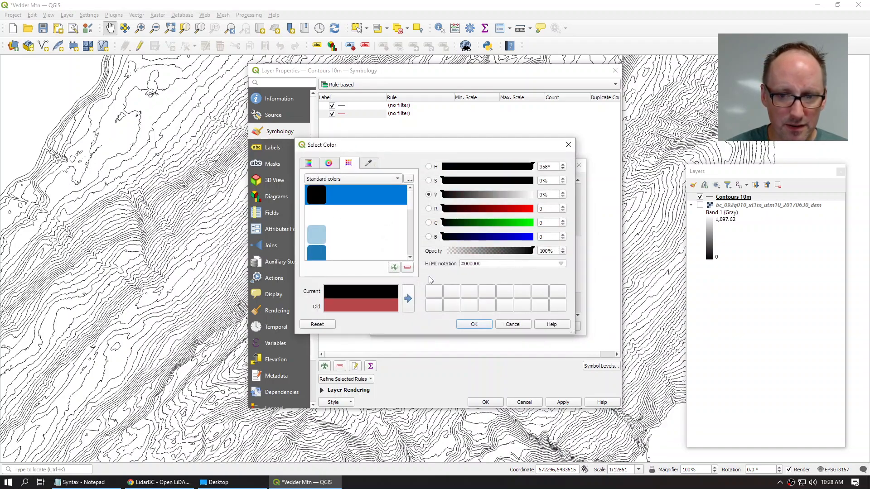
pyautogui.click(473, 325)
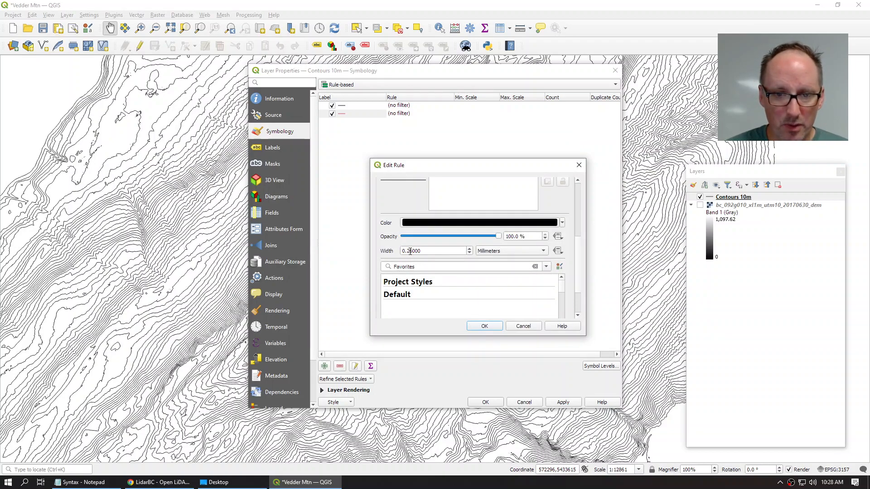
pyautogui.moveTo(409, 251); pyautogui.dragTo(435, 251)
pyautogui.write('5')
pyautogui.click(477, 326)
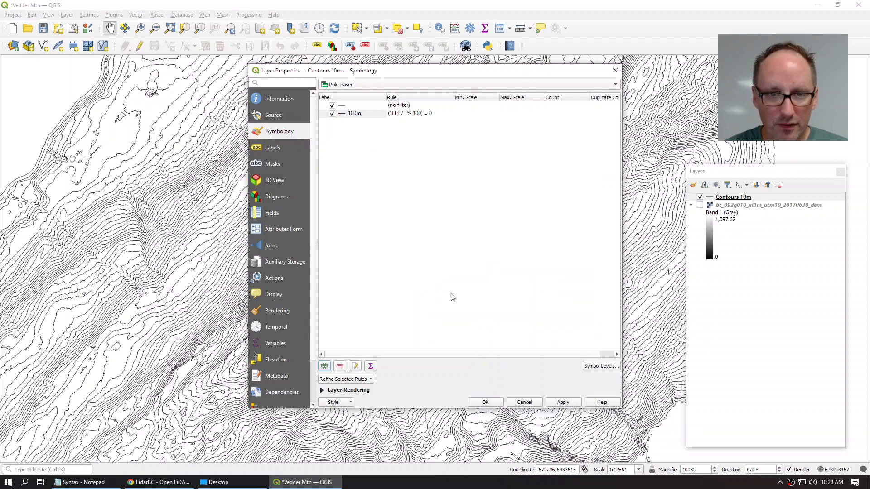
pyautogui.click(483, 401)
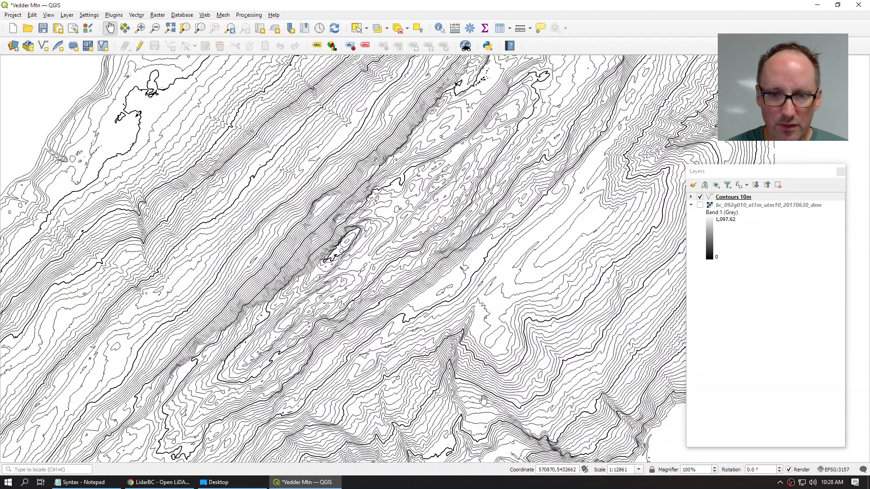
# Step: Pan the map, toggle the Contours 10m rule classes, and reopen the layer's properties
pyautogui.moveTo(541, 250); pyautogui.dragTo(412, 339)
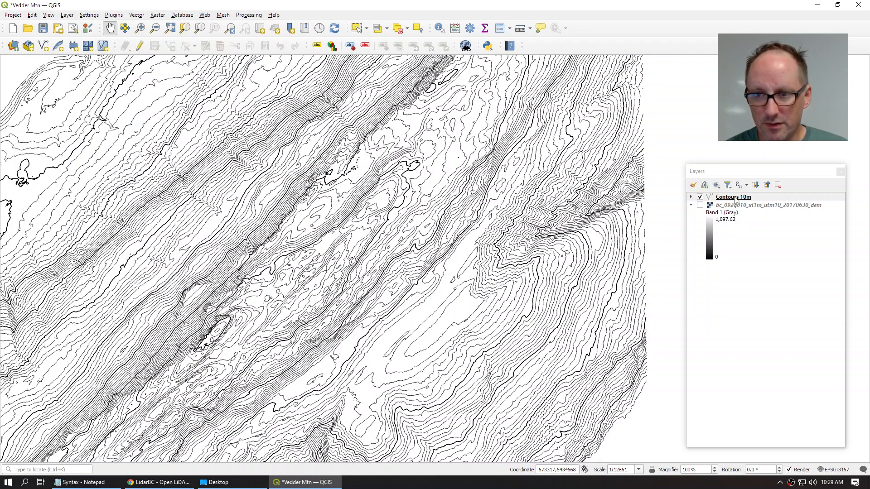
pyautogui.click(690, 197)
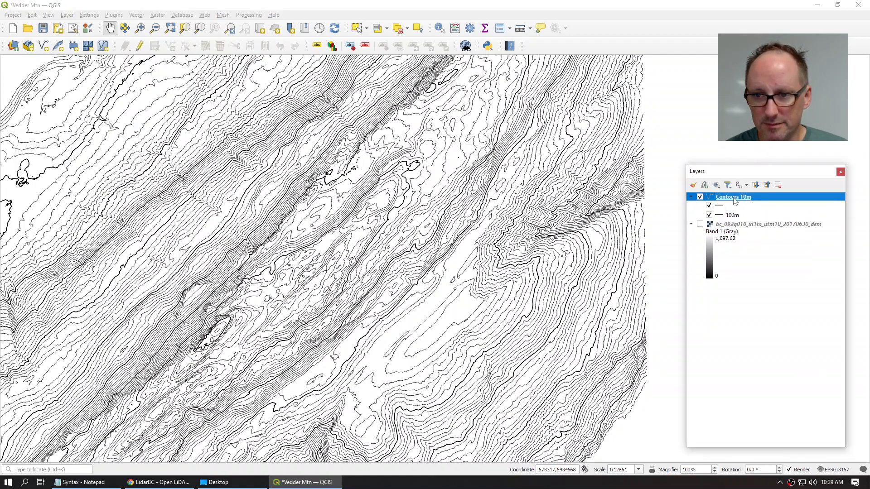
pyautogui.click(724, 216)
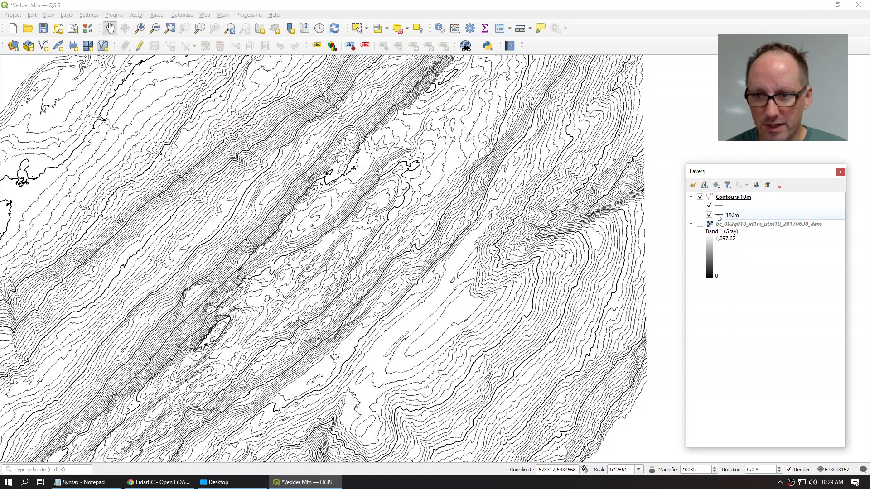
pyautogui.click(709, 206)
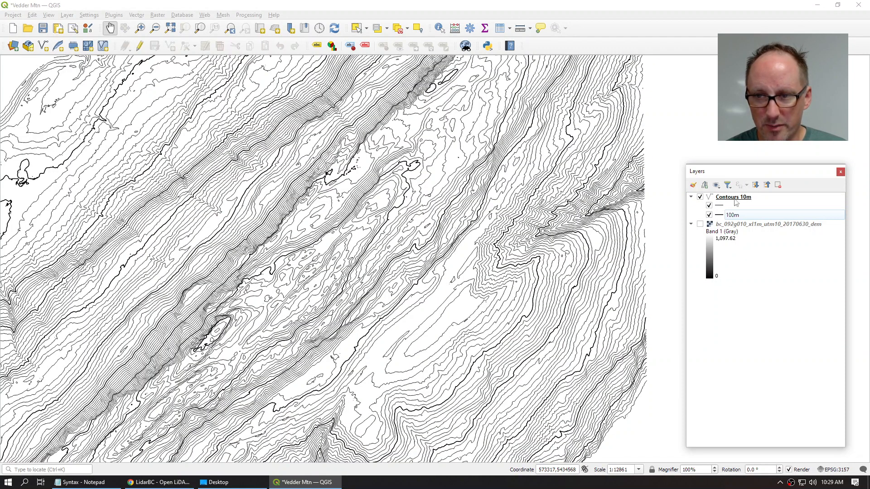
pyautogui.doubleClick(734, 199)
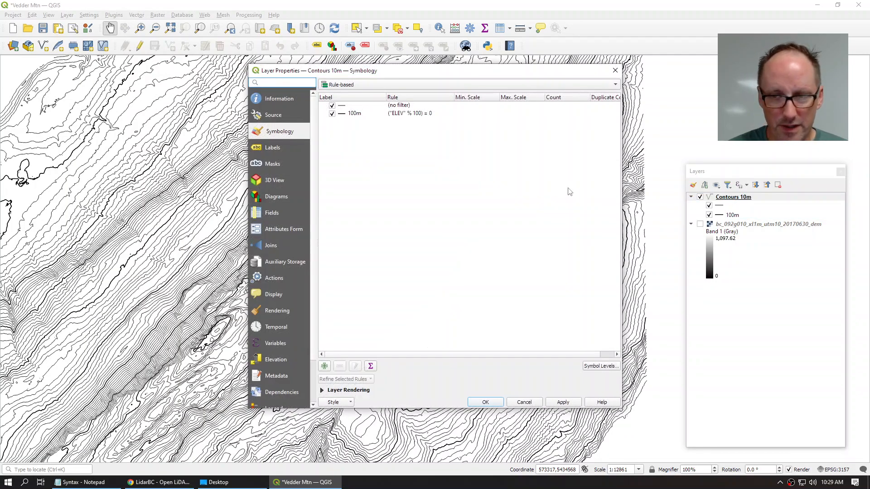
# Step: Switch to Rule-based Labeling and add a 100m label rule filtered by ("ELEV" % 100) = 0
pyautogui.click(268, 148)
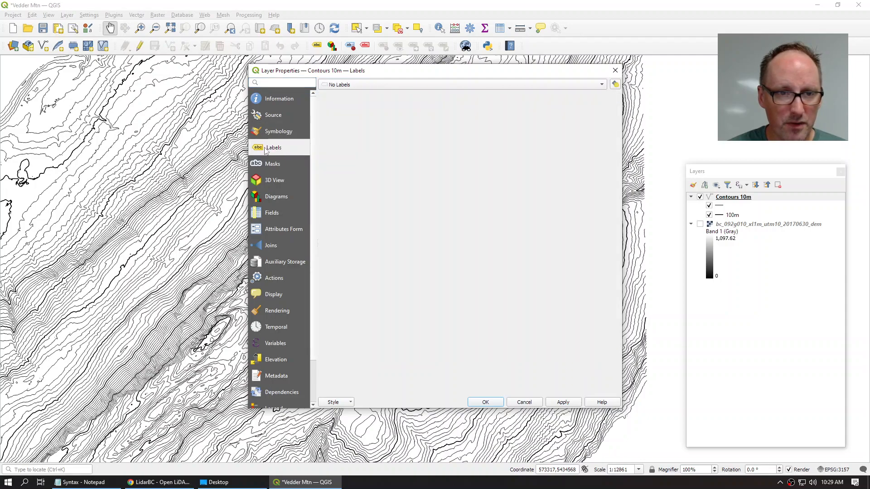
pyautogui.click(353, 85)
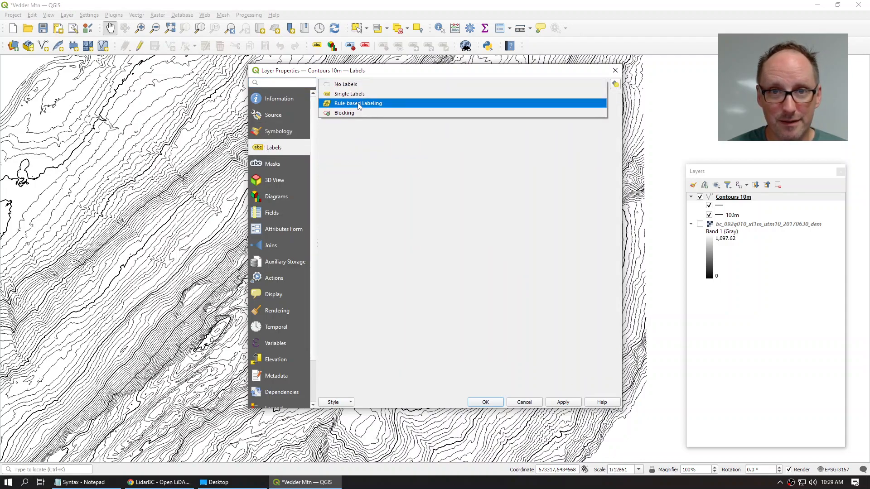
pyautogui.click(359, 104)
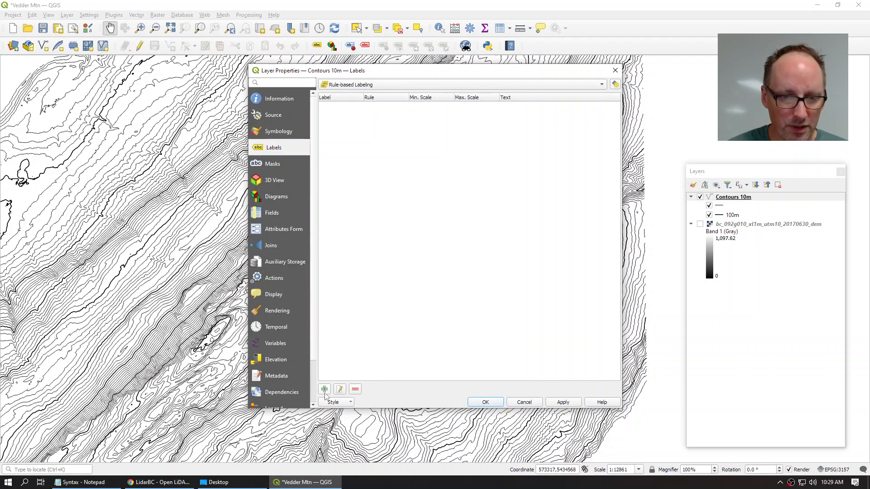
pyautogui.click(324, 390)
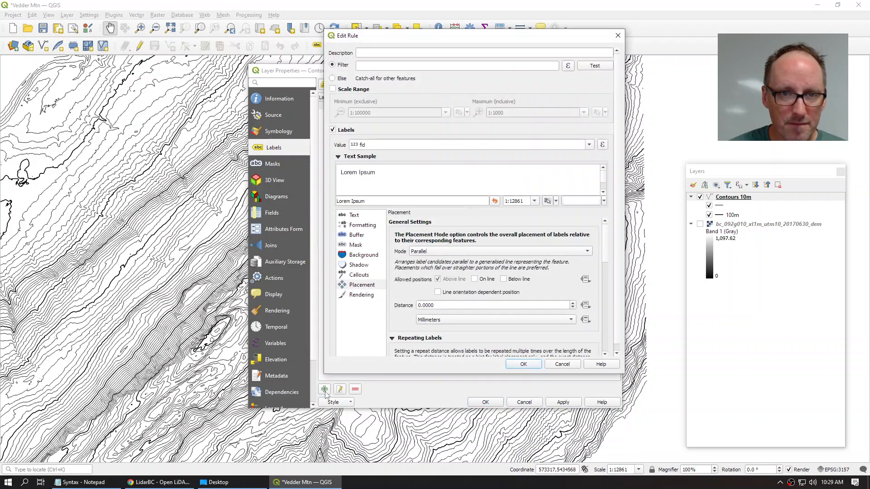
pyautogui.write('100m')
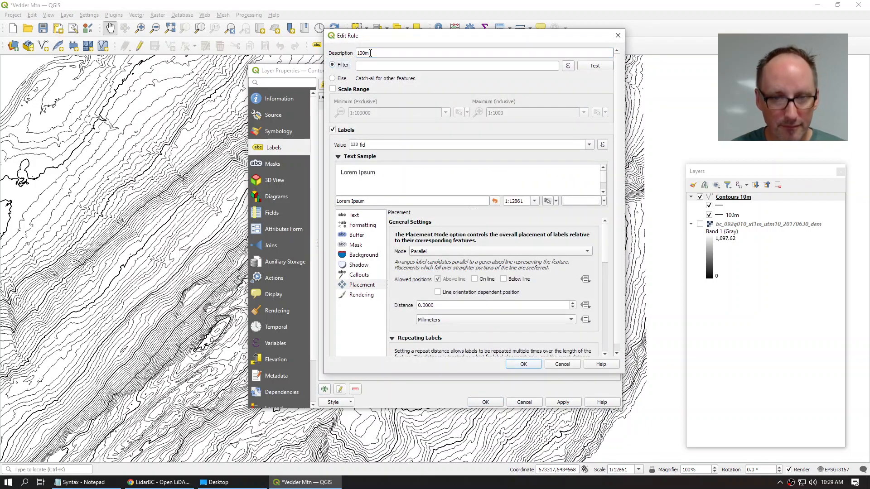
pyautogui.click(371, 66)
pyautogui.hotkey('ctrl', 'v')
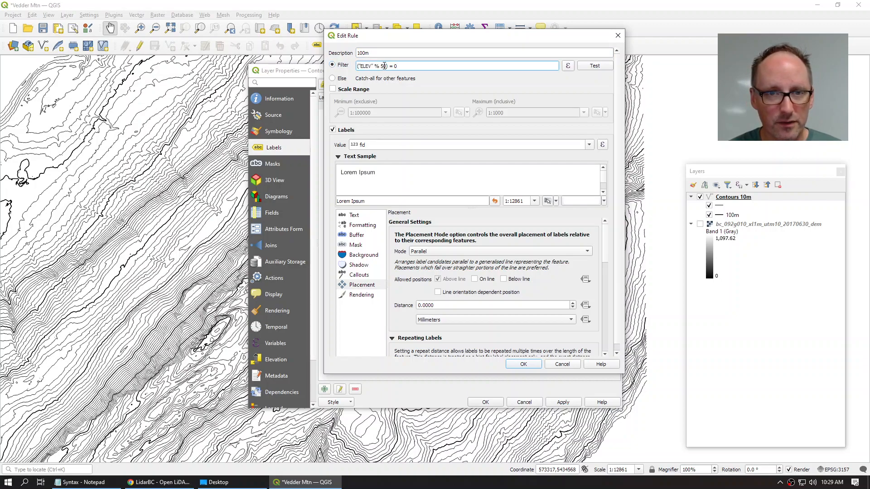
pyautogui.press('BackSpace')
pyautogui.press('BackSpace')
pyautogui.write('100')
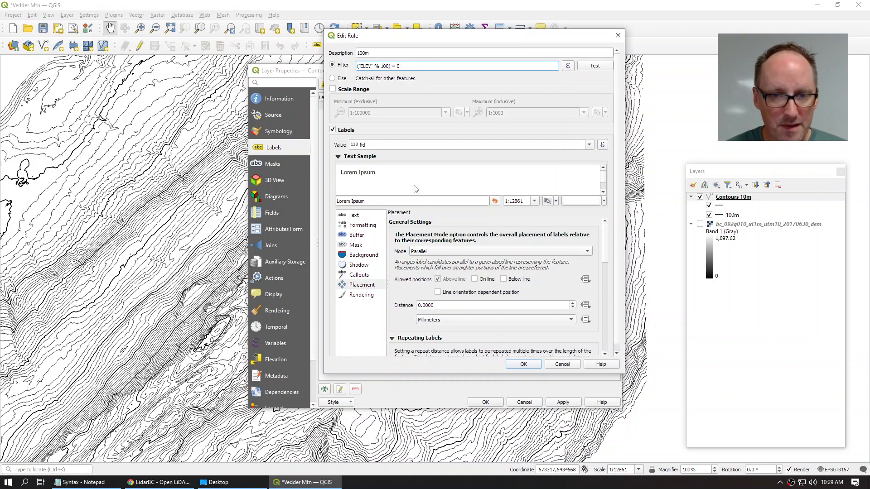
# Step: Set the 100m label text size to 8 and enable a text buffer
pyautogui.click(353, 216)
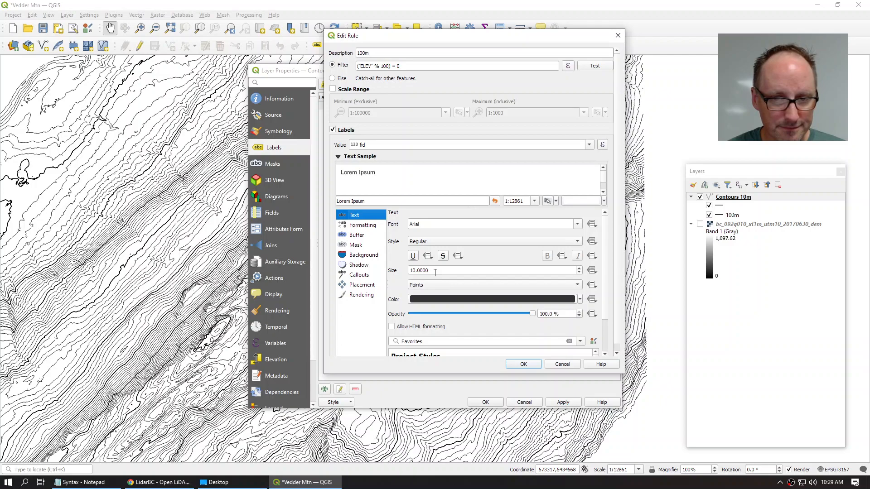
pyautogui.doubleClick(435, 270)
pyautogui.write('8')
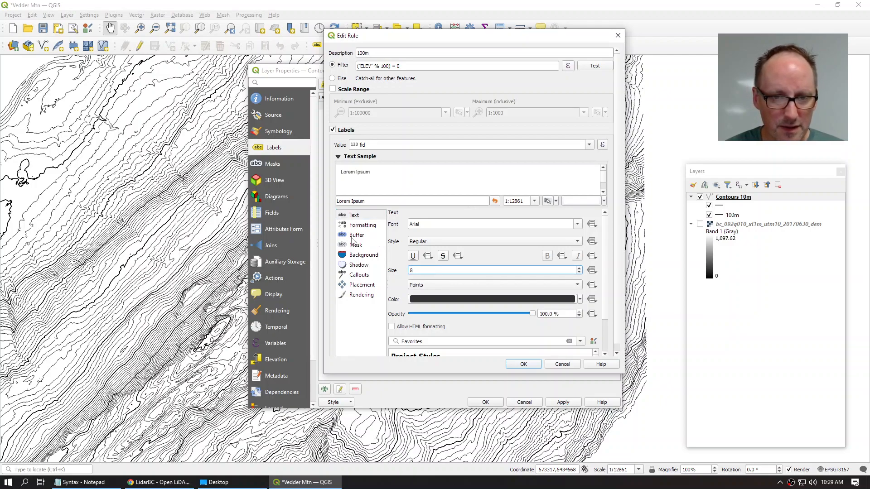
pyautogui.click(356, 239)
pyautogui.click(391, 224)
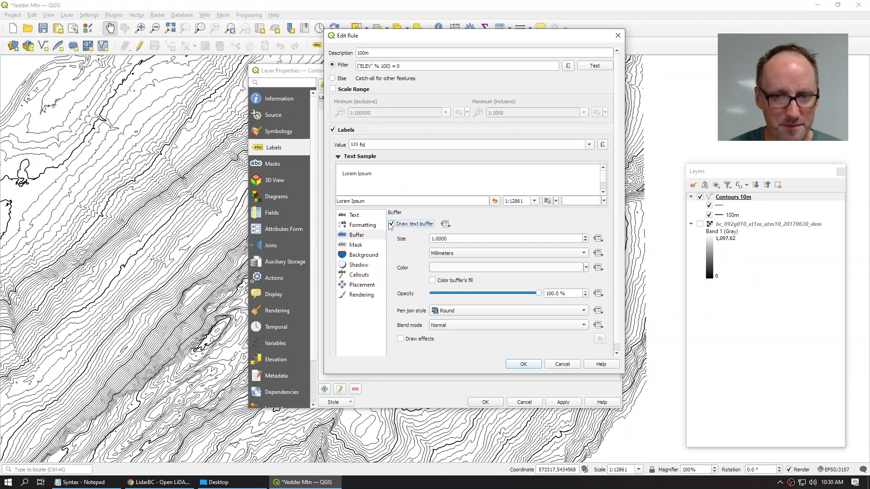
# Step: Set a 0.8 buffer, place labels on the line repeating every 100, and save the rule
pyautogui.press('Tab')
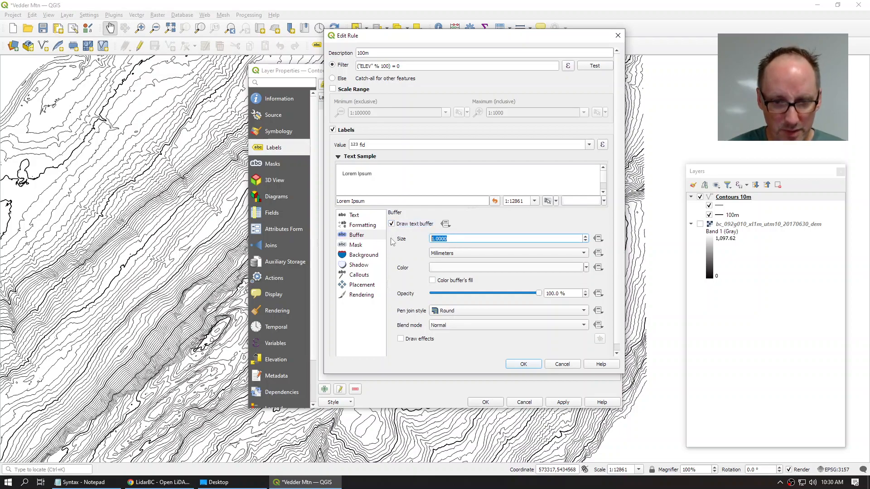
pyautogui.write('.8')
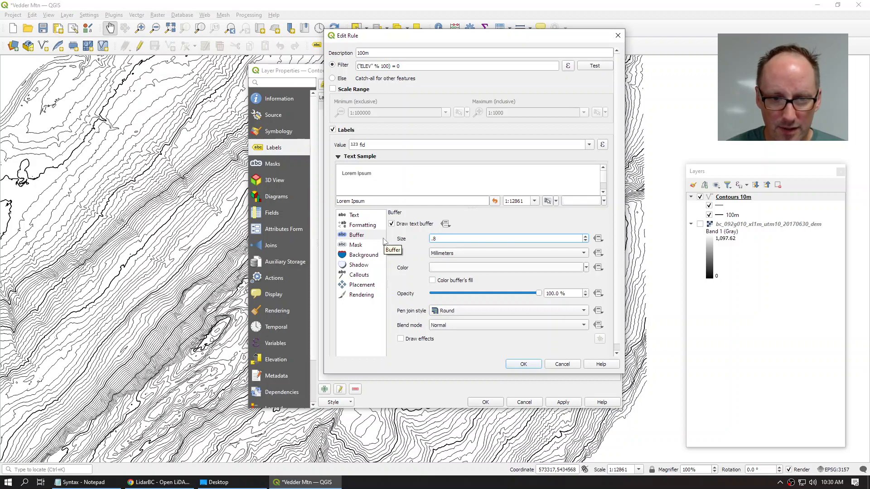
pyautogui.click(362, 285)
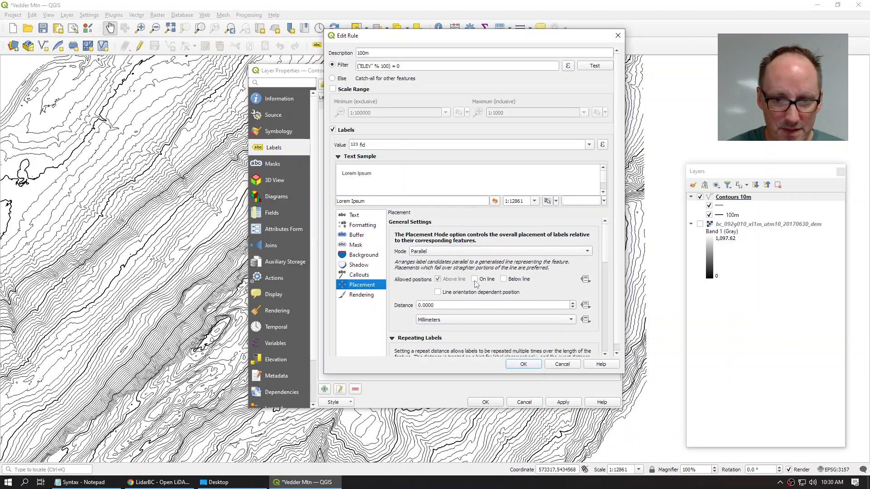
pyautogui.click(474, 280)
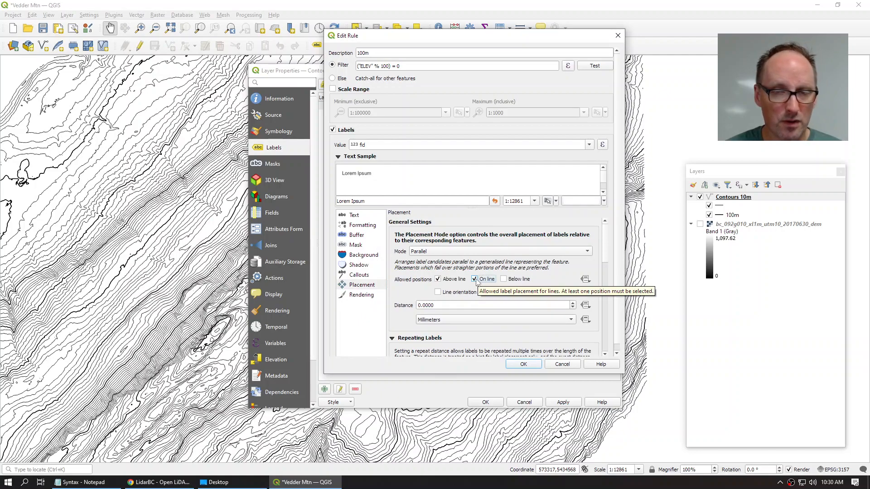
pyautogui.click(438, 279)
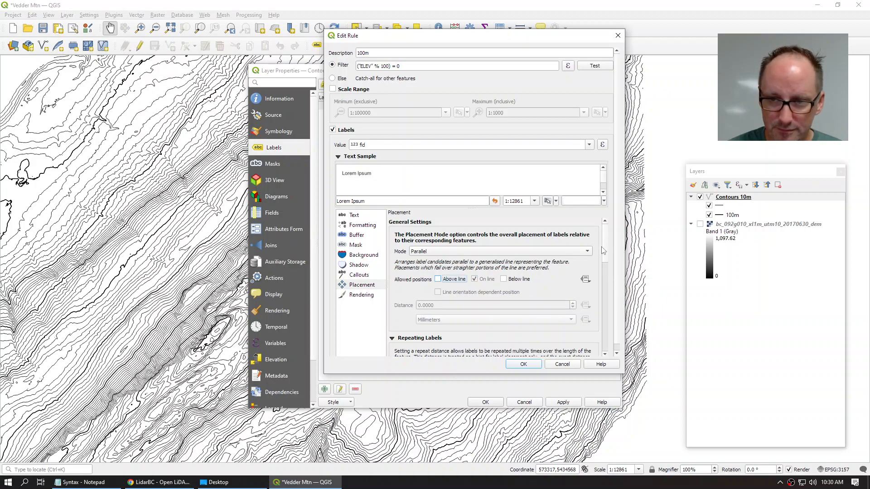
pyautogui.scroll(-3, 605, 271)
pyautogui.scroll(-1, 605, 271)
pyautogui.click(452, 278)
pyautogui.write('100')
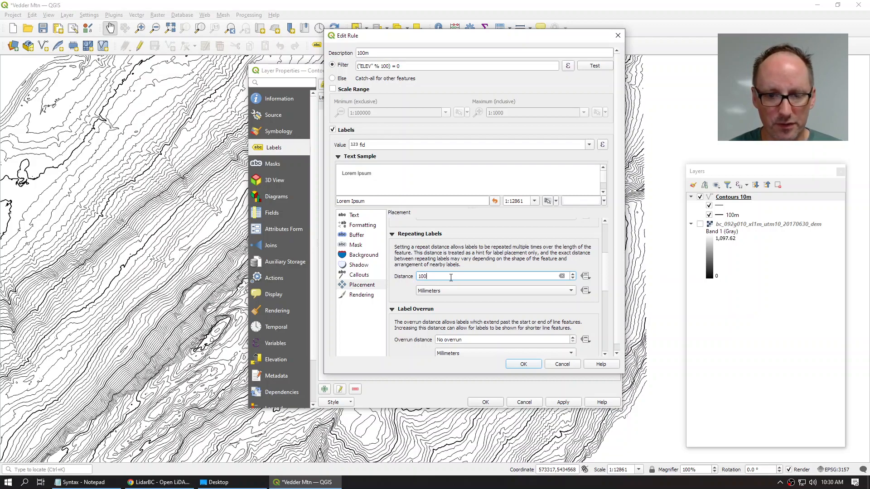
pyautogui.click(525, 366)
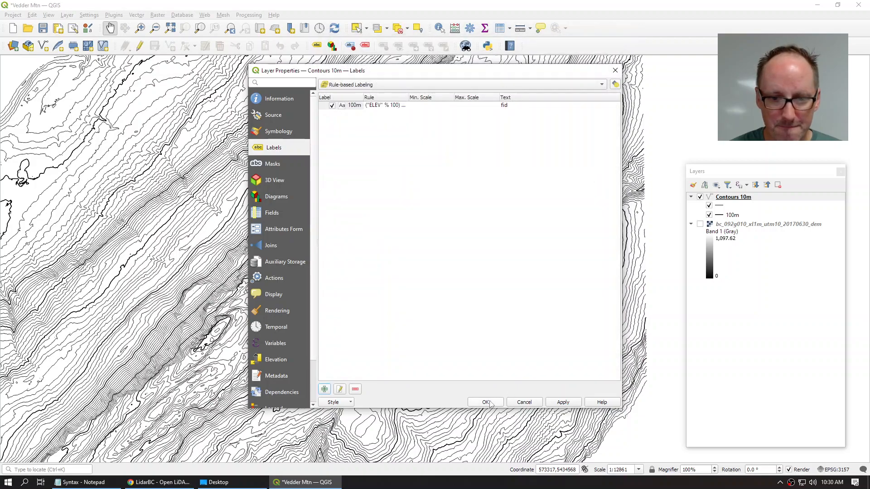
# Step: Apply the labels, zoom in on the map, and reopen the Contours 10m properties
pyautogui.click(486, 403)
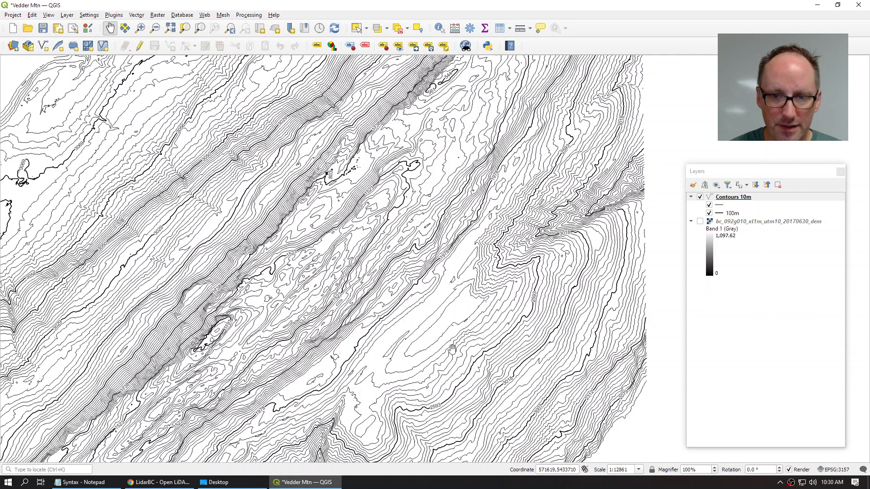
pyautogui.moveTo(494, 311); pyautogui.dragTo(465, 277)
pyautogui.scroll(2, 473, 343)
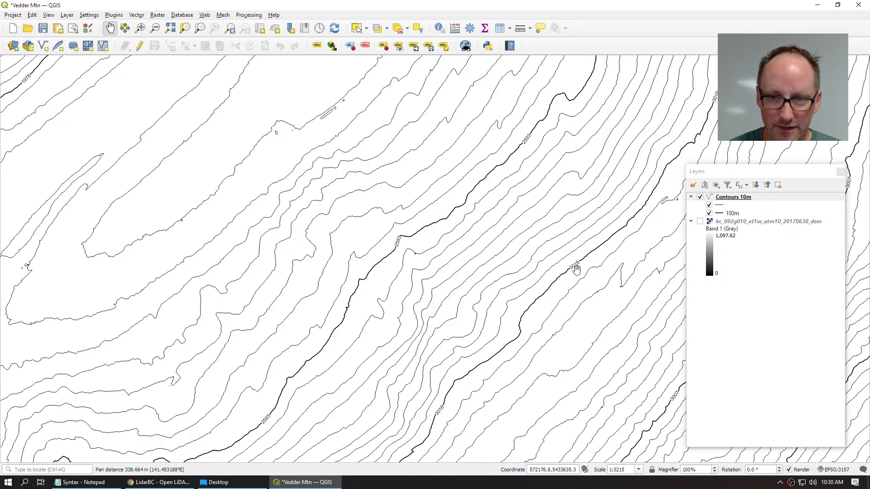
pyautogui.doubleClick(724, 198)
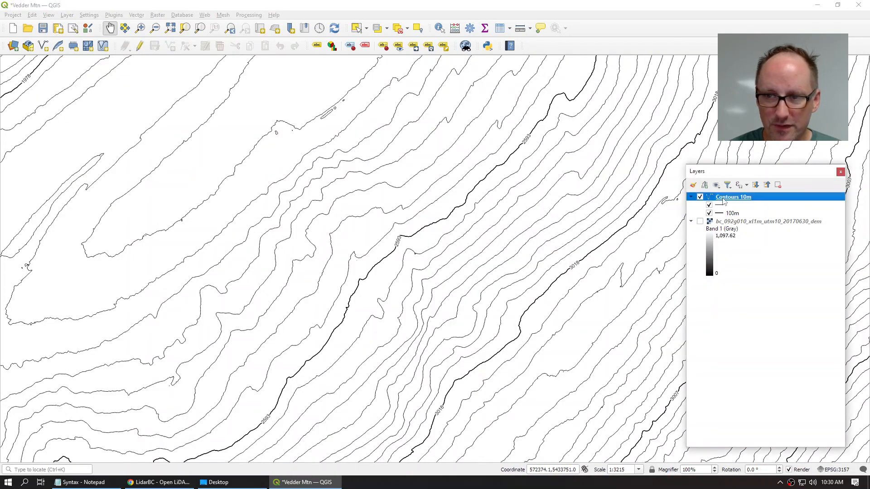
# Step: Change the 100m label rule's value from fid to the ELEV field
pyautogui.click(269, 164)
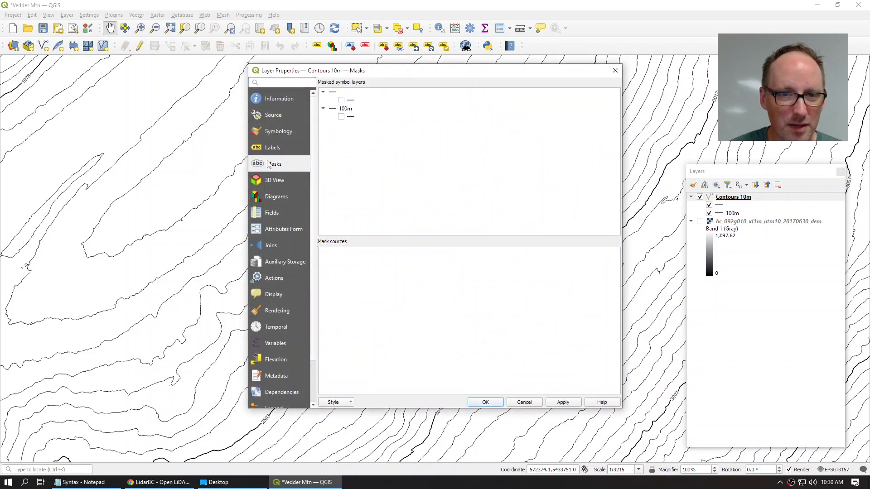
pyautogui.click(269, 148)
pyautogui.doubleClick(352, 106)
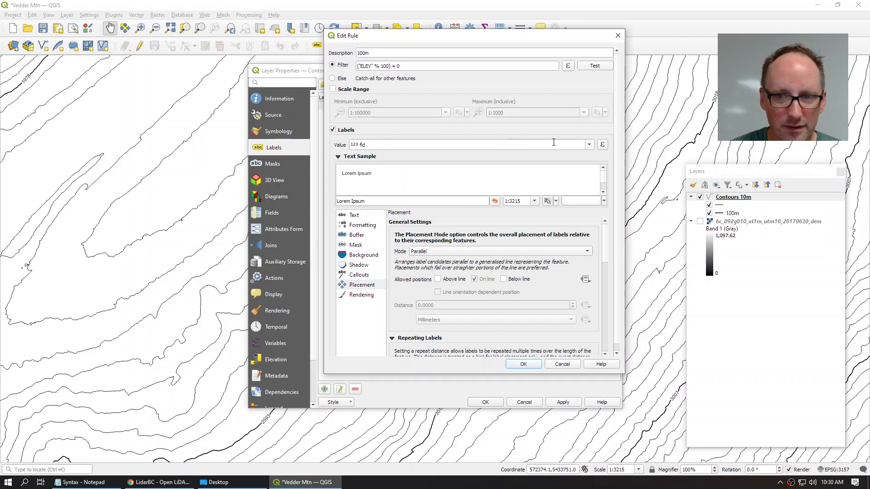
pyautogui.click(588, 144)
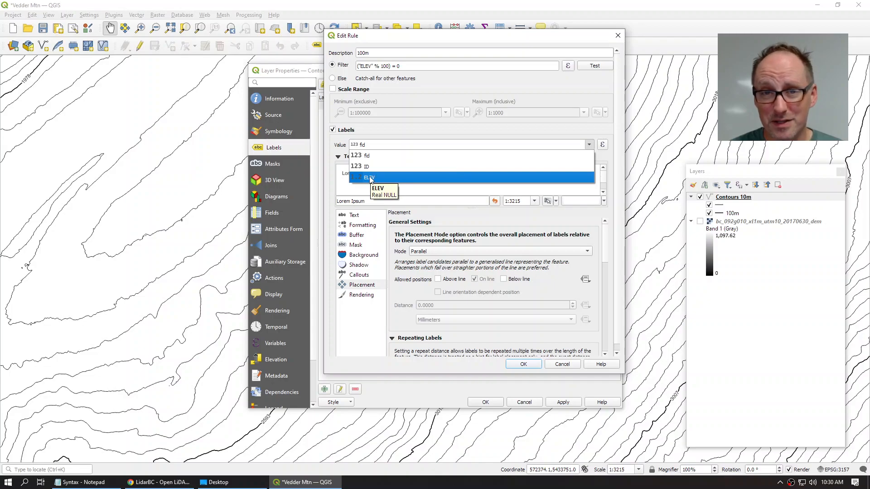
pyautogui.click(371, 178)
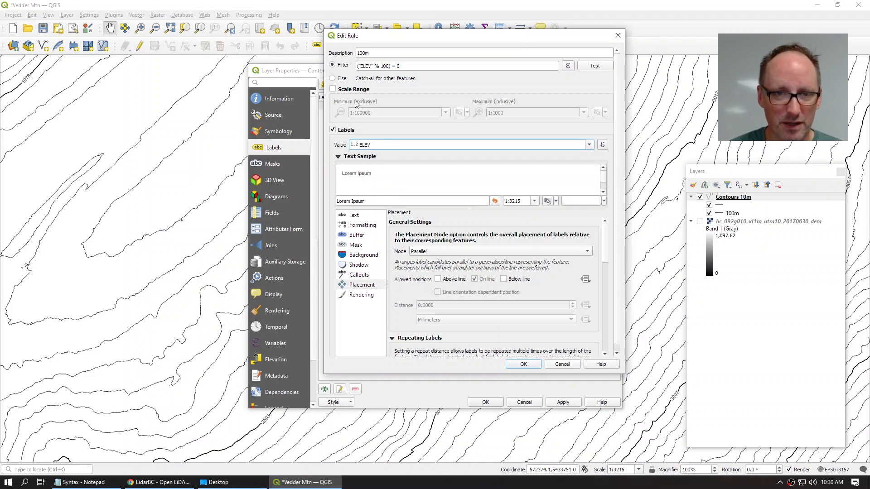
pyautogui.click(523, 364)
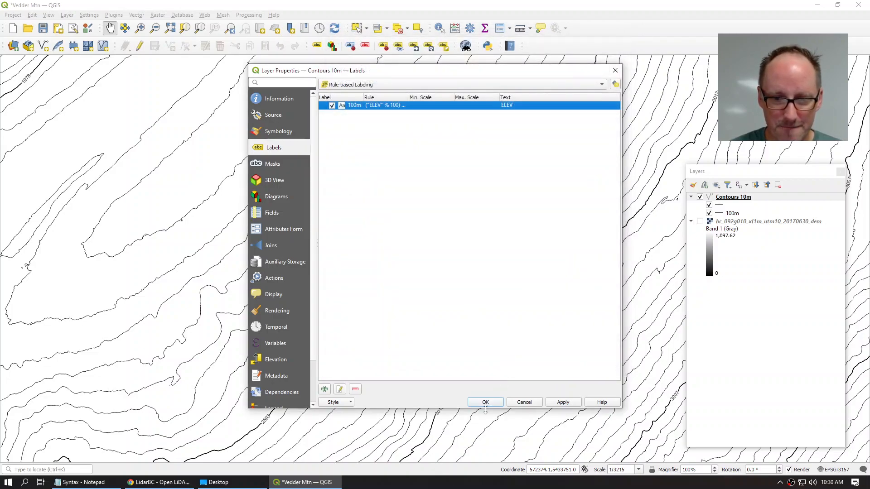
# Step: Apply the ELEV labels and zoom out to view the labelled 100m contours like 500 and 400
pyautogui.click(485, 403)
pyautogui.scroll(-2, 484, 402)
pyautogui.moveTo(473, 381); pyautogui.dragTo(505, 359)
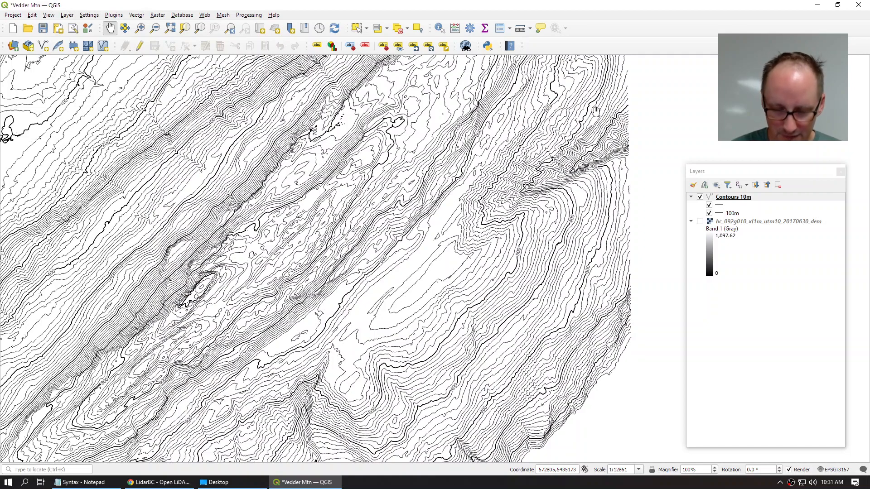
pyautogui.moveTo(368, 109); pyautogui.dragTo(381, 187)
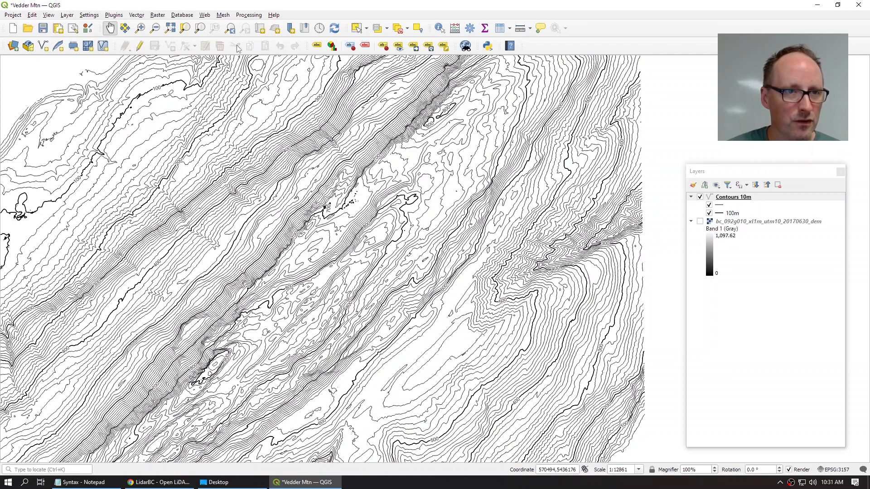
pyautogui.click(158, 15)
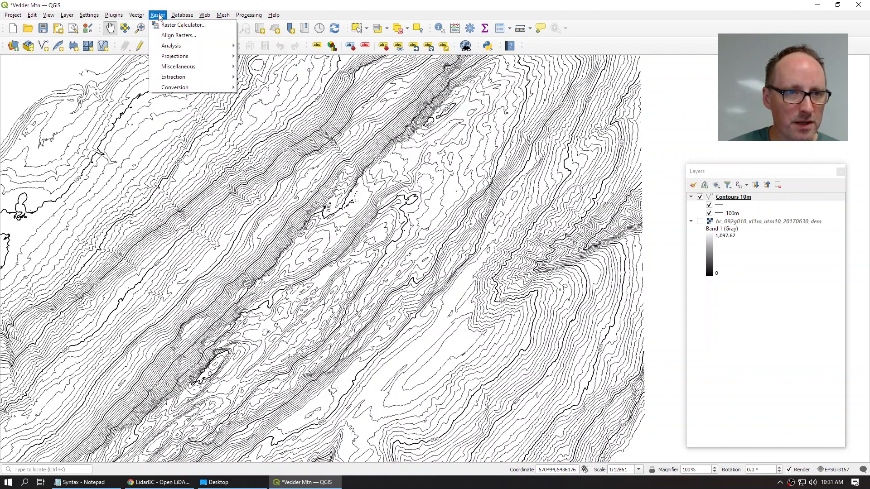
# Step: Open the Hillshade tool from Raster > Analysis
pyautogui.moveTo(178, 49)
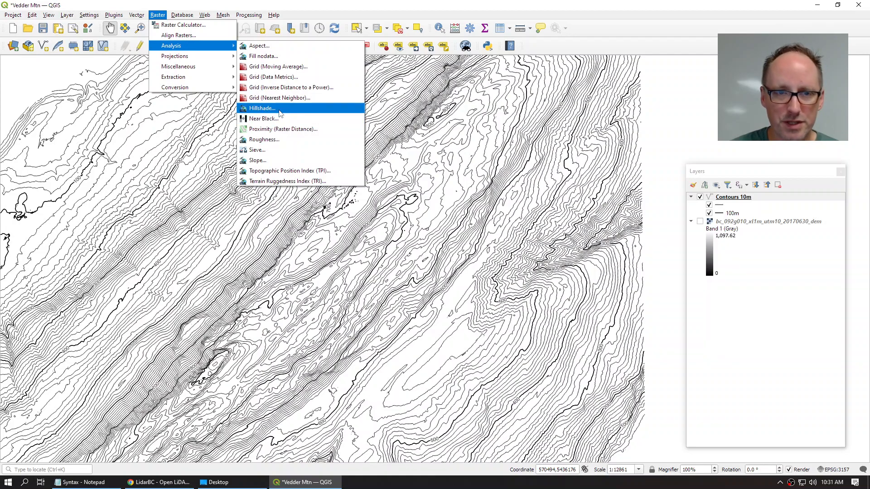
pyautogui.click(267, 108)
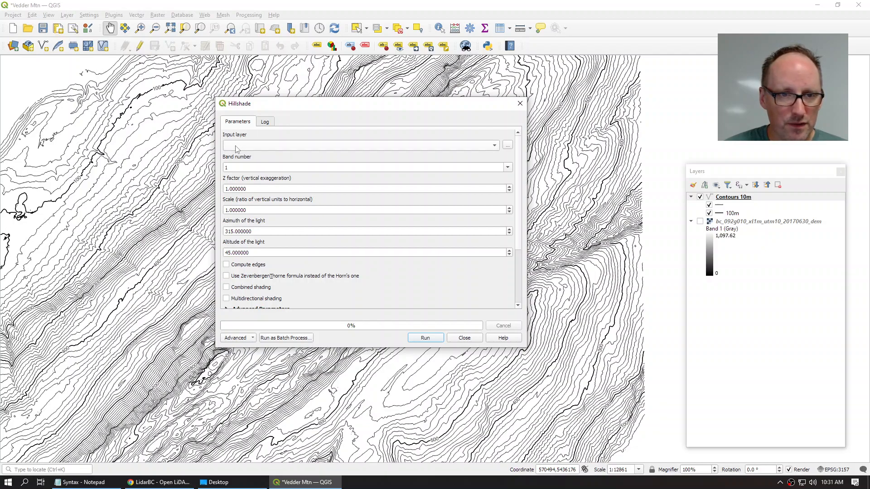
# Step: Use the 20170630 DEM as hillshade input with azimuth 135, saving output to a file
pyautogui.click(279, 145)
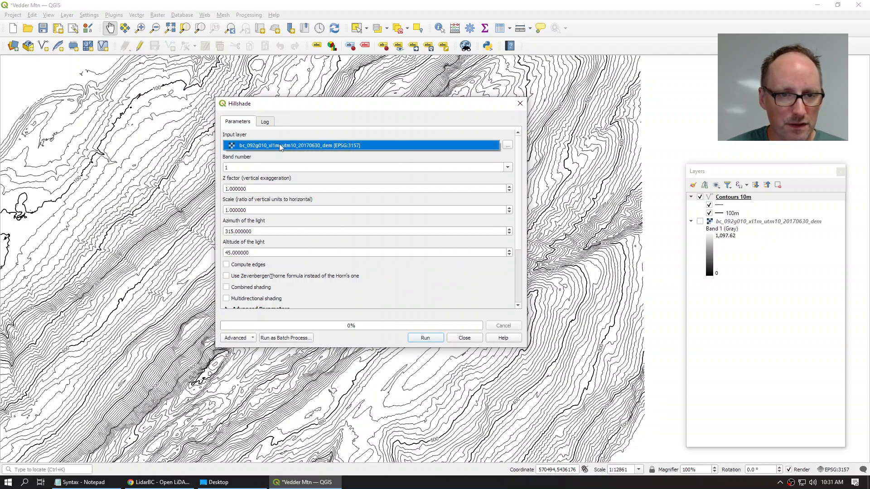
pyautogui.click(279, 146)
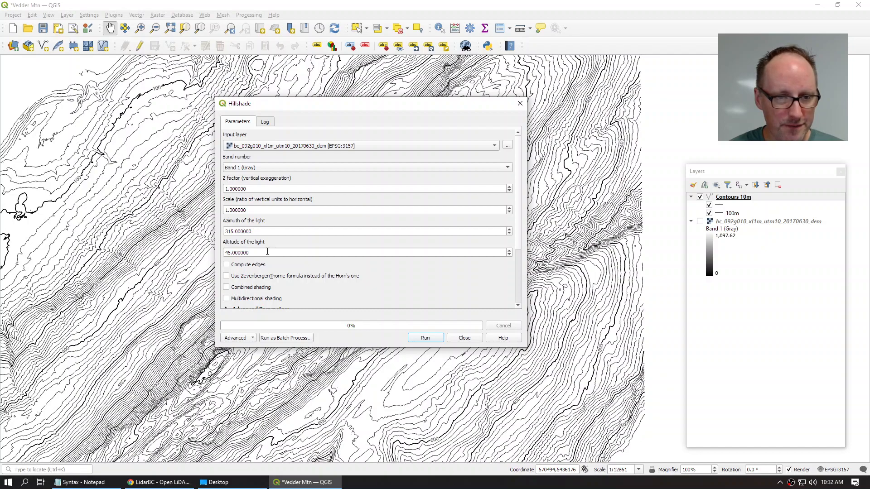
pyautogui.moveTo(256, 231); pyautogui.dragTo(223, 231)
pyautogui.write('135')
pyautogui.scroll(-3, 521, 194)
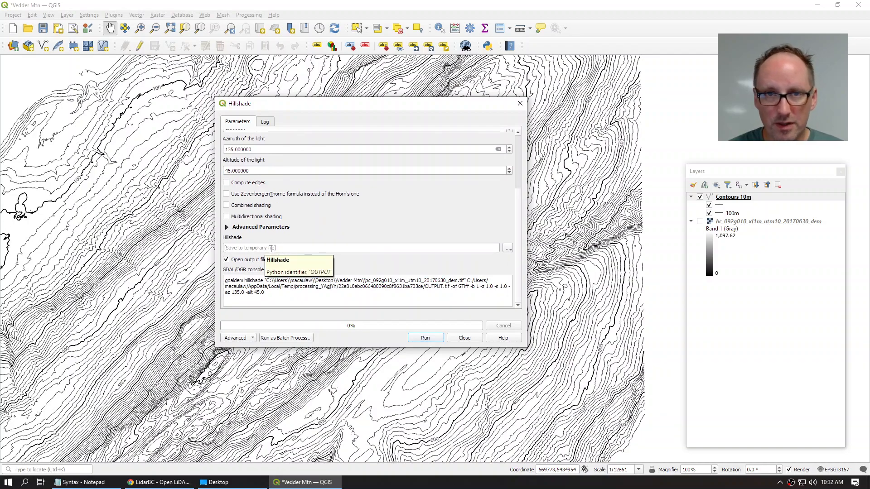
pyautogui.click(508, 248)
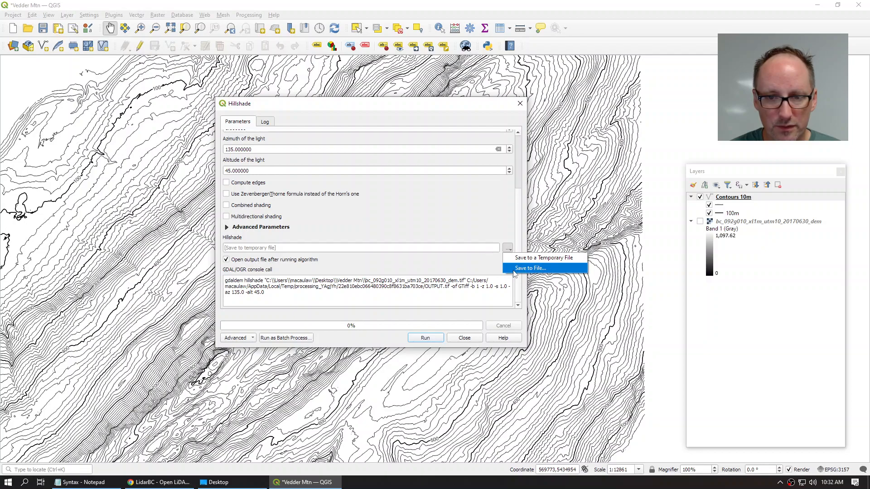
pyautogui.click(530, 268)
# Step: Save the hillshade output as Hillshade SE.tif in Vedder Mtn and run it
pyautogui.write('H')
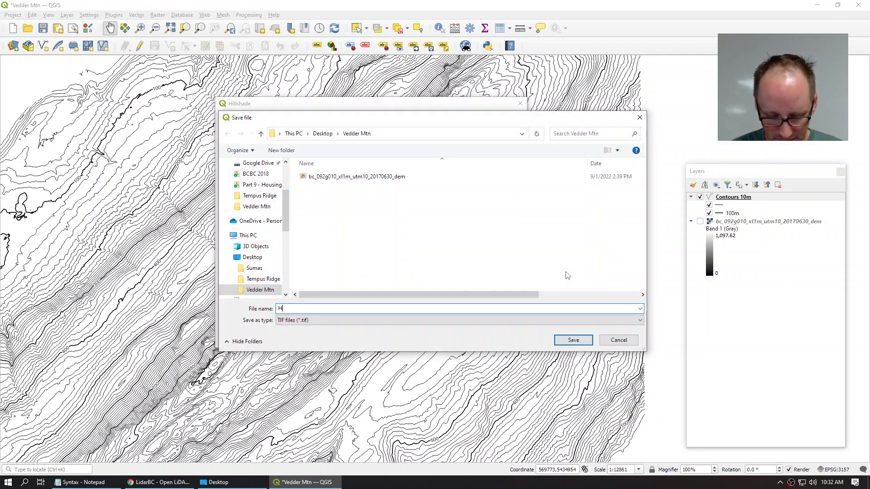
pyautogui.write('illshad')
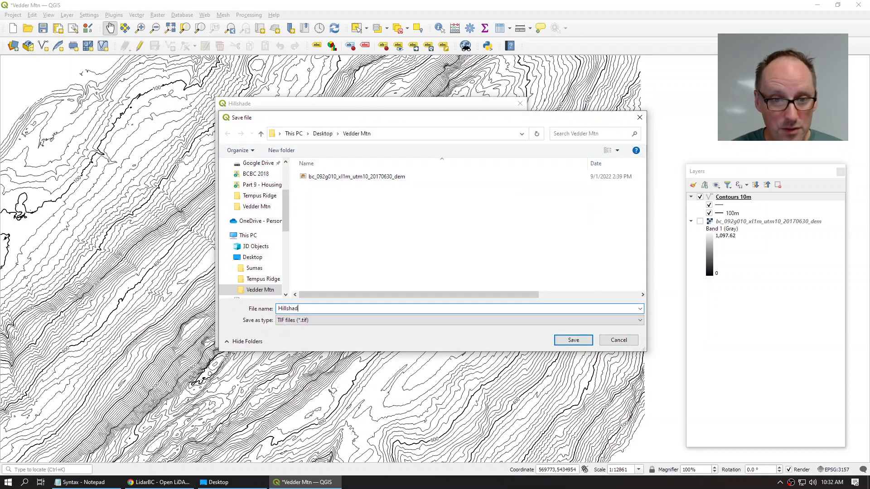
pyautogui.write('e SE')
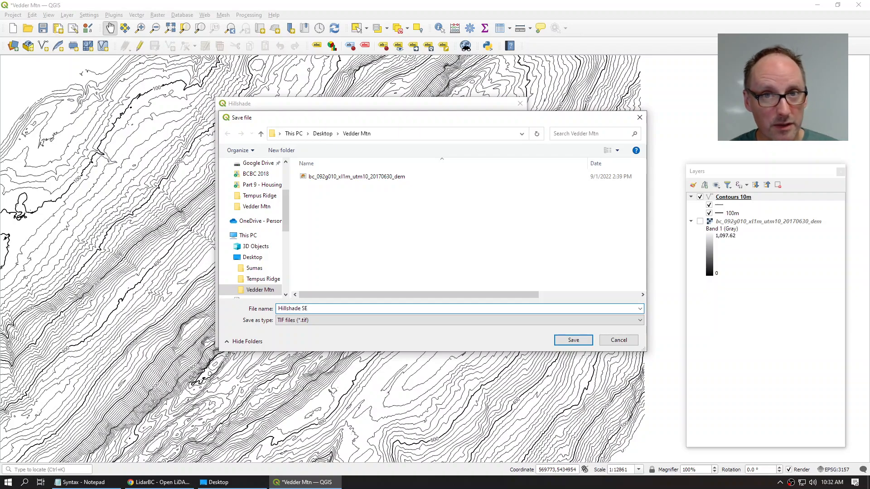
pyautogui.click(573, 340)
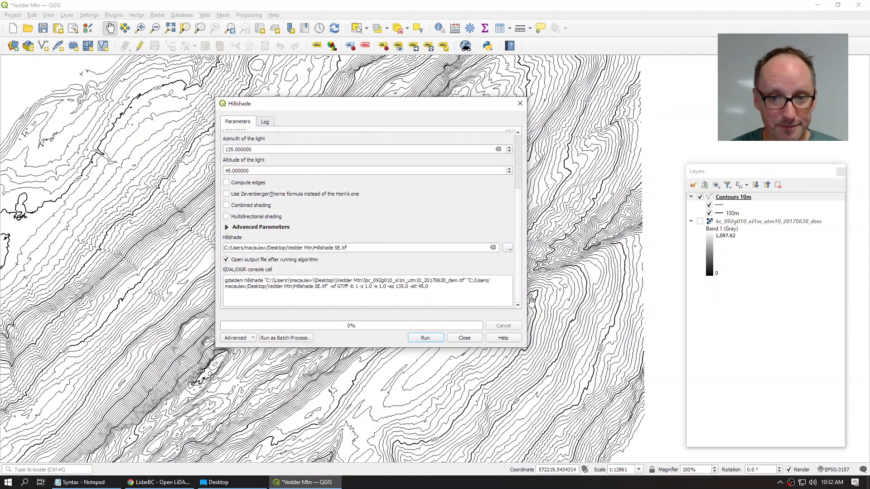
pyautogui.click(425, 337)
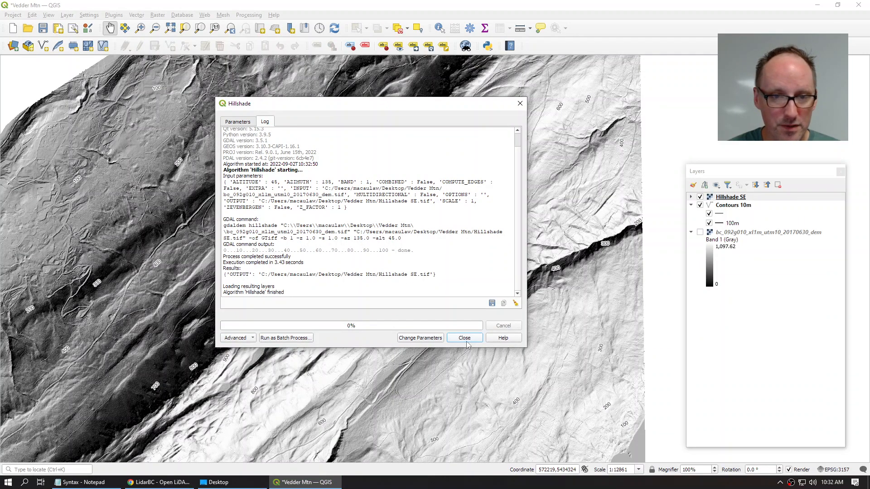
# Step: Close the Hillshade tool and move Hillshade SE below Contours 10m in the Layers panel
pyautogui.click(467, 341)
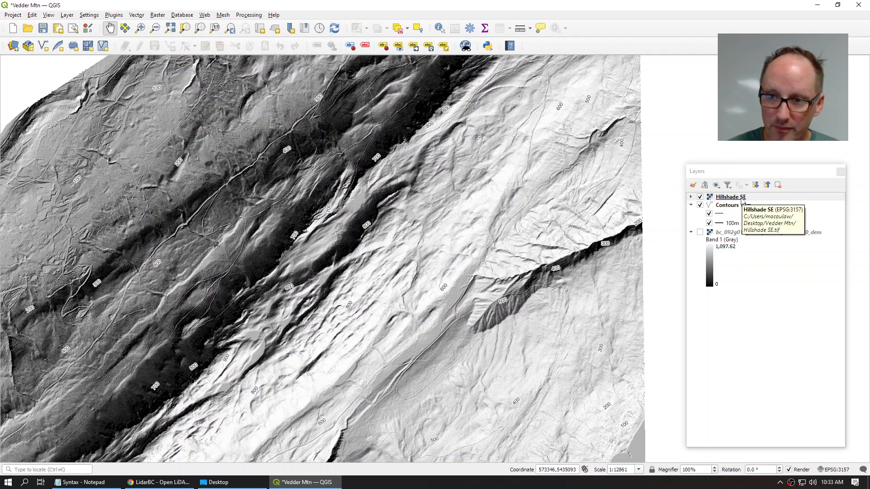
pyautogui.moveTo(743, 199)
pyautogui.mouseDown()
pyautogui.moveTo(746, 219)
pyautogui.moveTo(772, 227)
pyautogui.moveTo(754, 208)
pyautogui.moveTo(780, 231)
pyautogui.moveTo(772, 294)
pyautogui.moveTo(776, 231)
pyautogui.mouseUp()
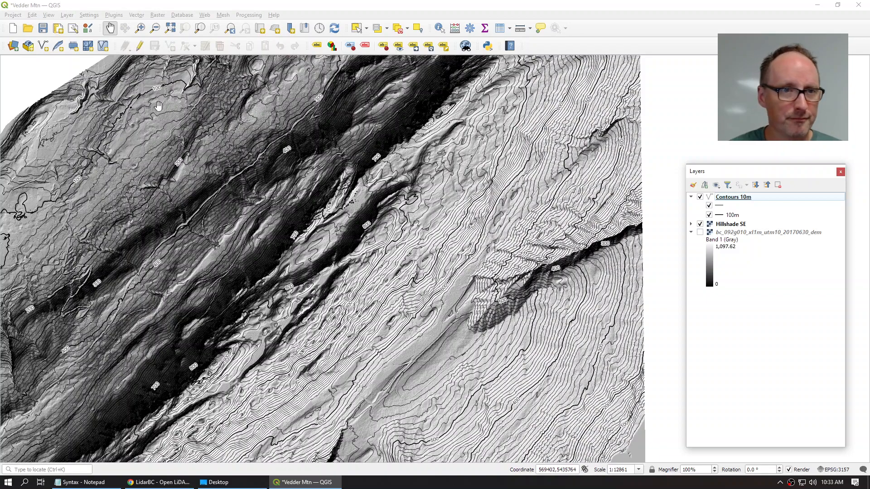
# Step: Set up the Slope tool on the 20170630 DEM with slope expressed as percent
pyautogui.click(160, 15)
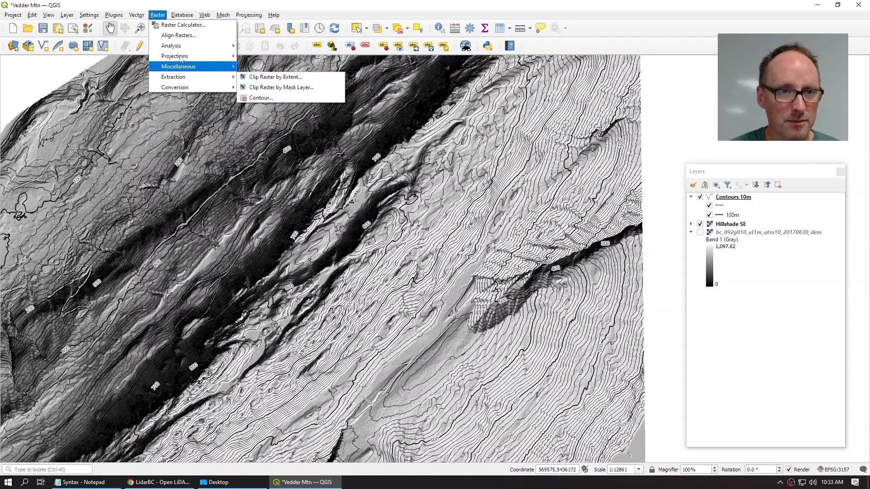
pyautogui.moveTo(183, 49)
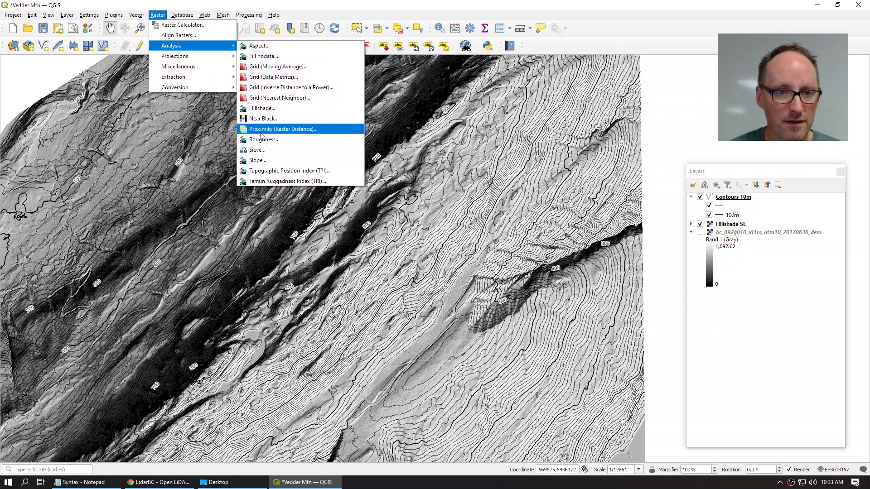
pyautogui.click(258, 161)
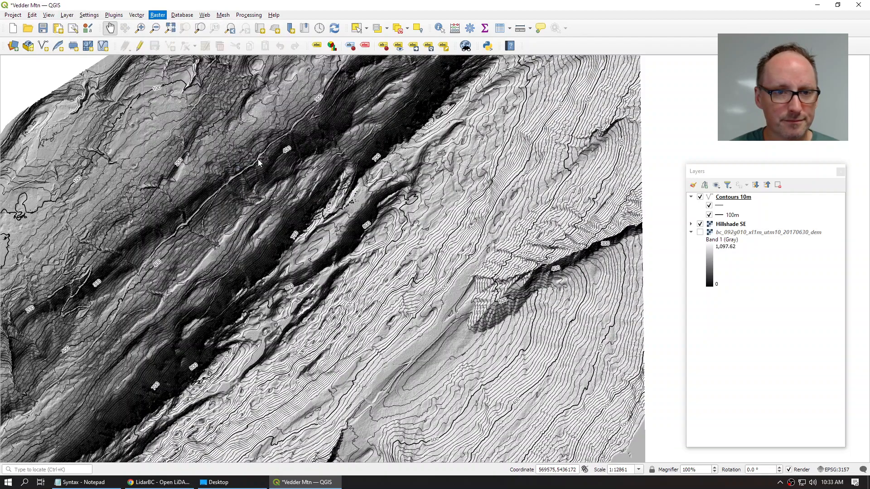
pyautogui.click(243, 149)
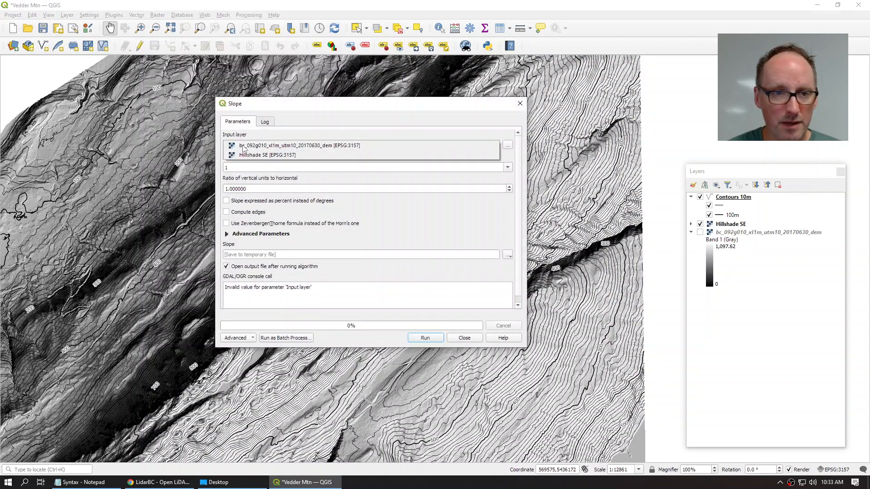
pyautogui.click(296, 149)
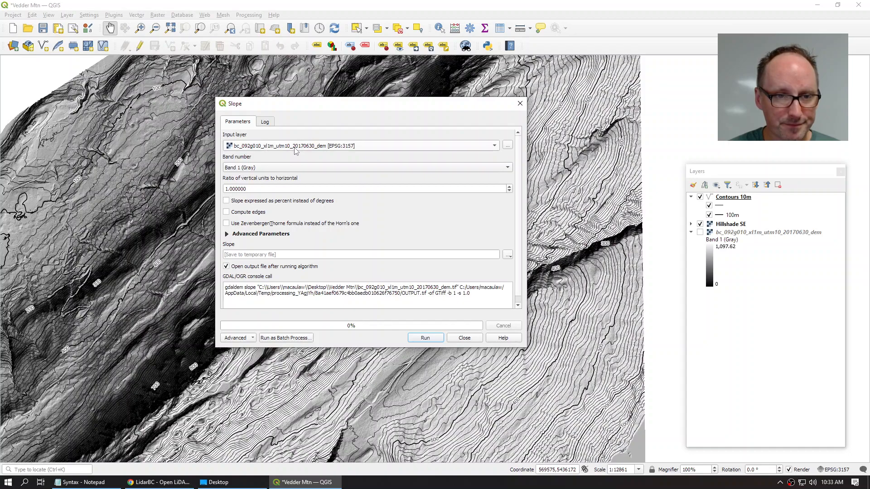
pyautogui.click(230, 202)
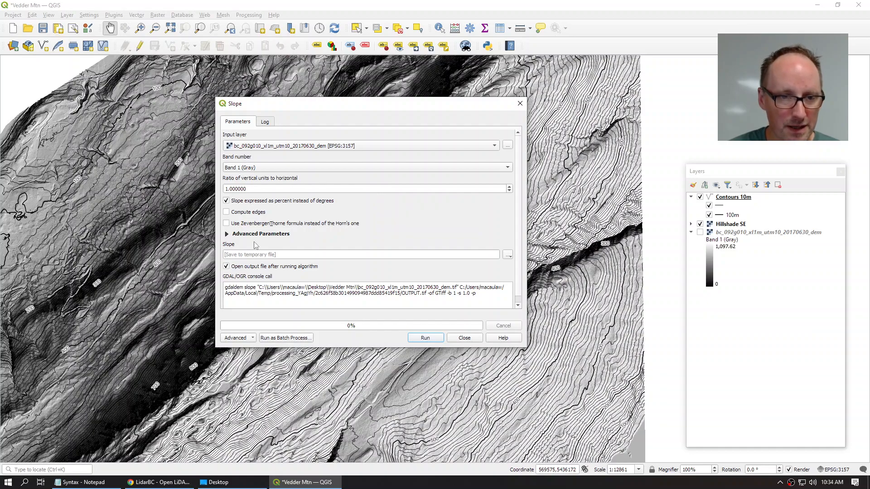
pyautogui.click(508, 255)
# Step: Save the slope output as Slope.tif in Vedder Mtn and run the calculation
pyautogui.click(530, 275)
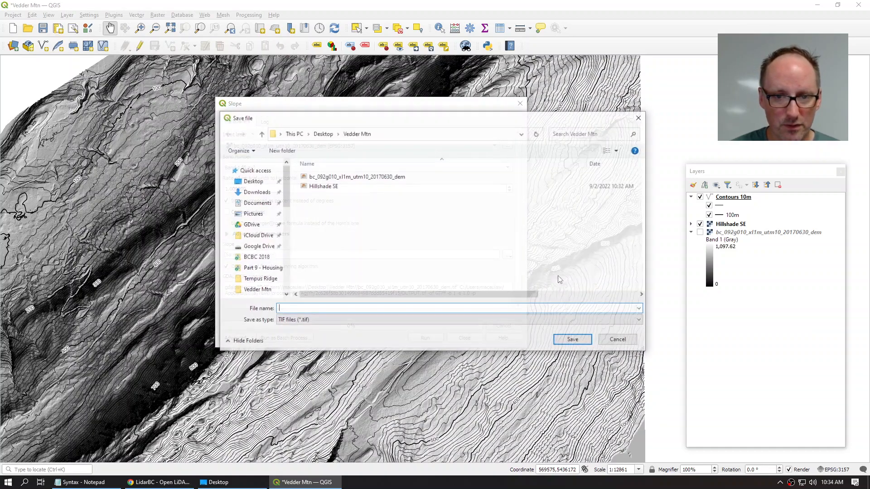
pyautogui.write('Slope')
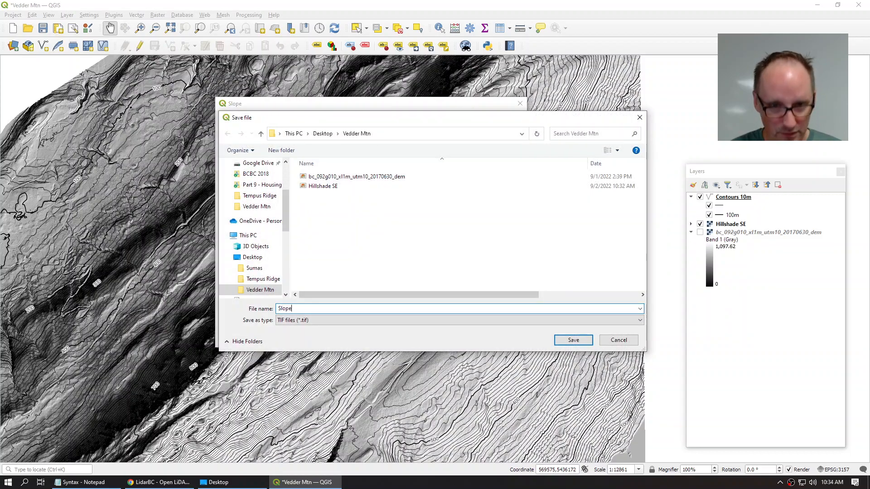
pyautogui.click(572, 340)
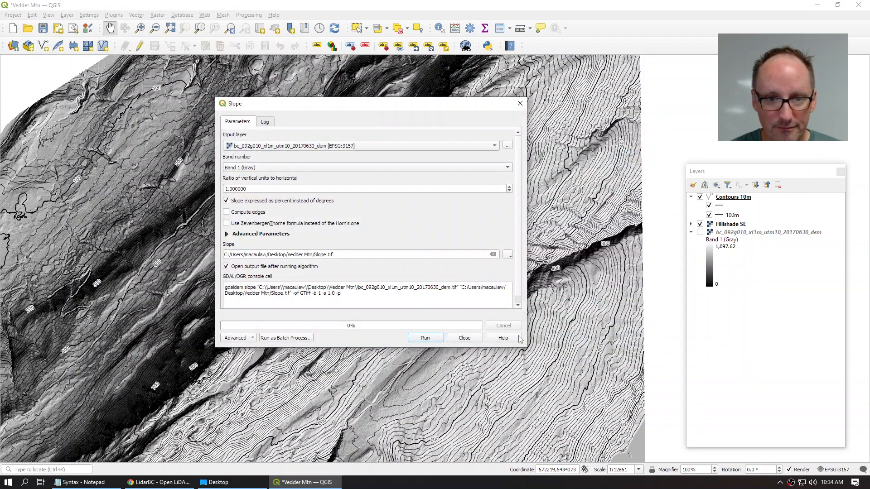
pyautogui.click(428, 338)
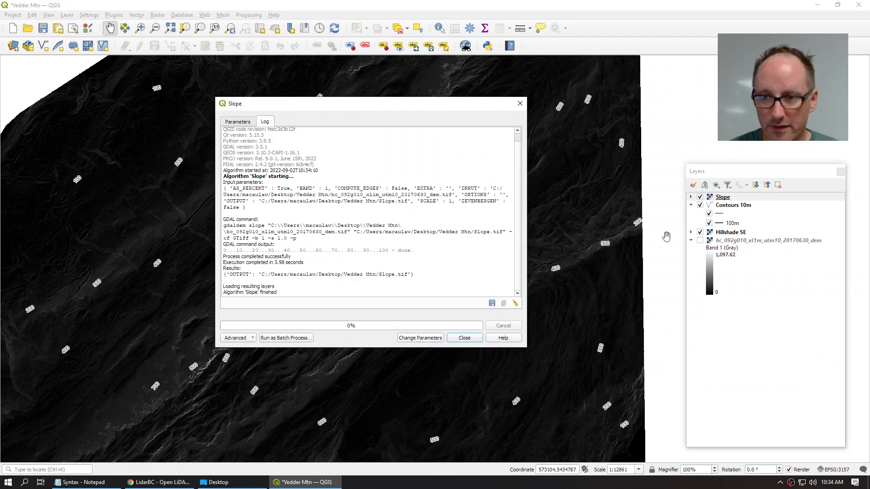
# Step: Close the Slope tool, move Slope below Contours 10m, and open its layer properties
pyautogui.click(465, 338)
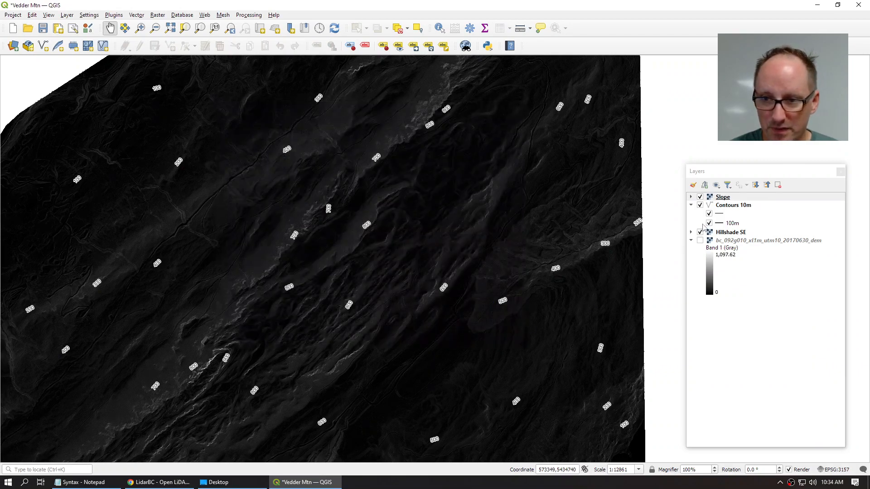
pyautogui.moveTo(726, 200); pyautogui.dragTo(755, 233)
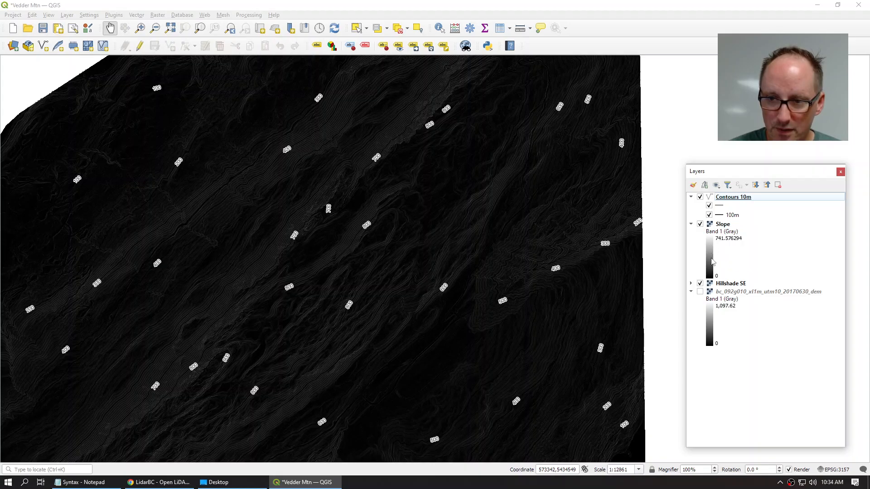
pyautogui.click(713, 261)
pyautogui.doubleClick(713, 262)
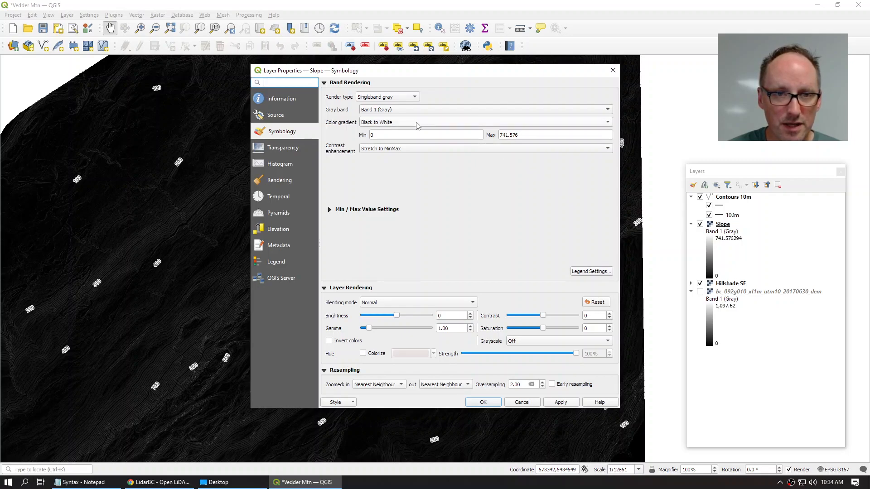
# Step: Switch the Slope layer's render type to singleband pseudocolor
pyautogui.click(397, 98)
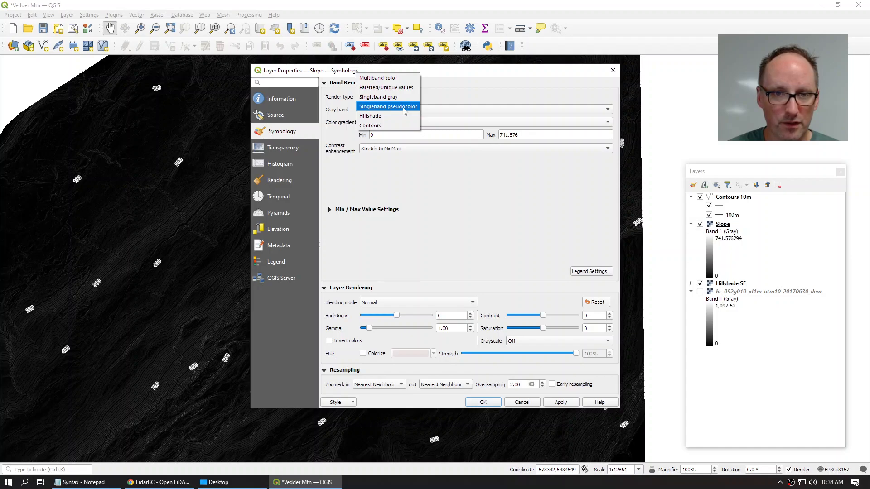
pyautogui.click(405, 107)
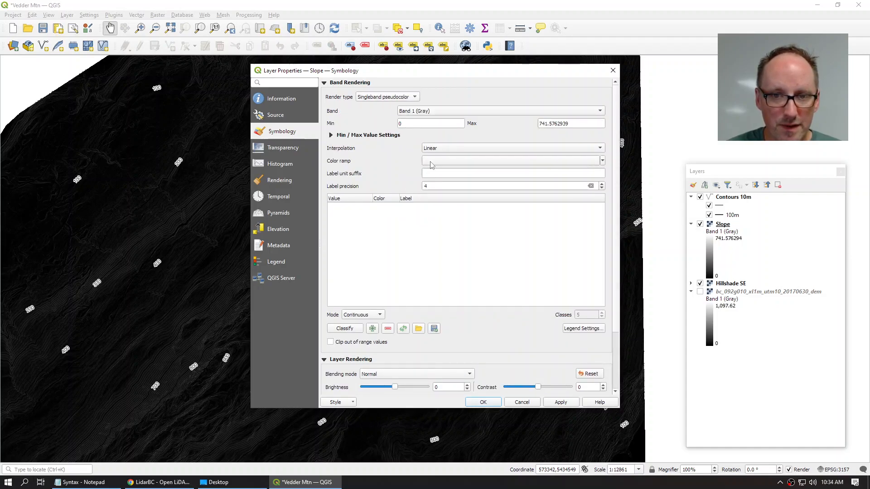
pyautogui.click(466, 163)
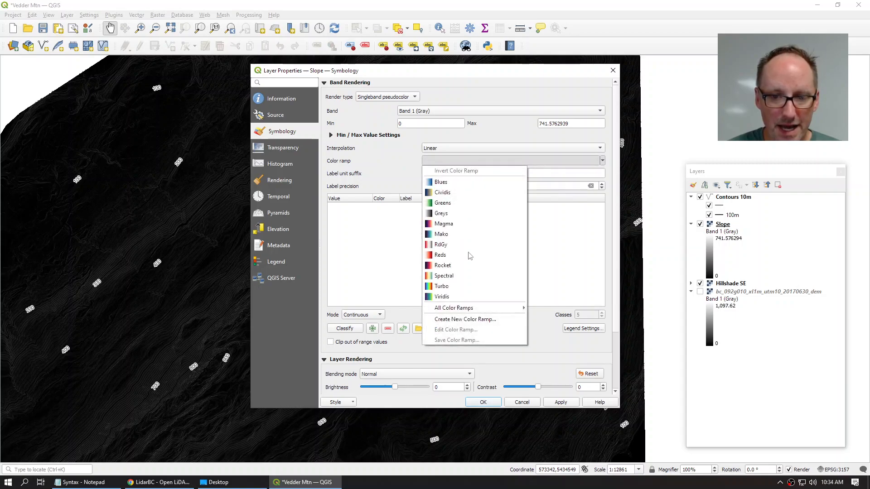
# Step: Create a cpt-city colour ramp from the Topography elevation palette for the Slope layer
pyautogui.click(474, 319)
pyautogui.click(439, 244)
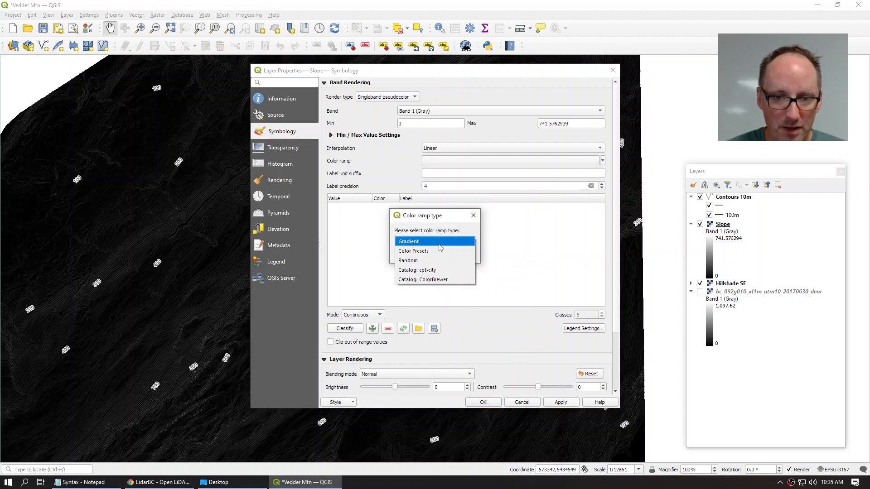
pyautogui.click(440, 270)
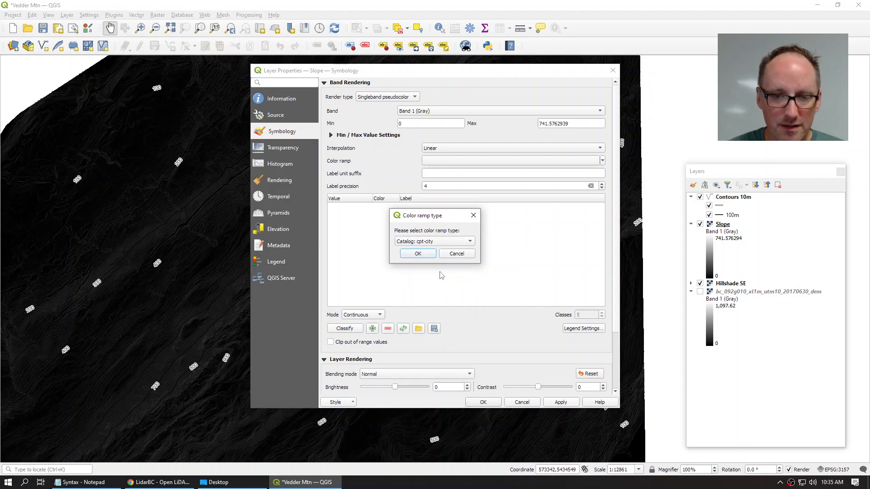
pyautogui.click(419, 254)
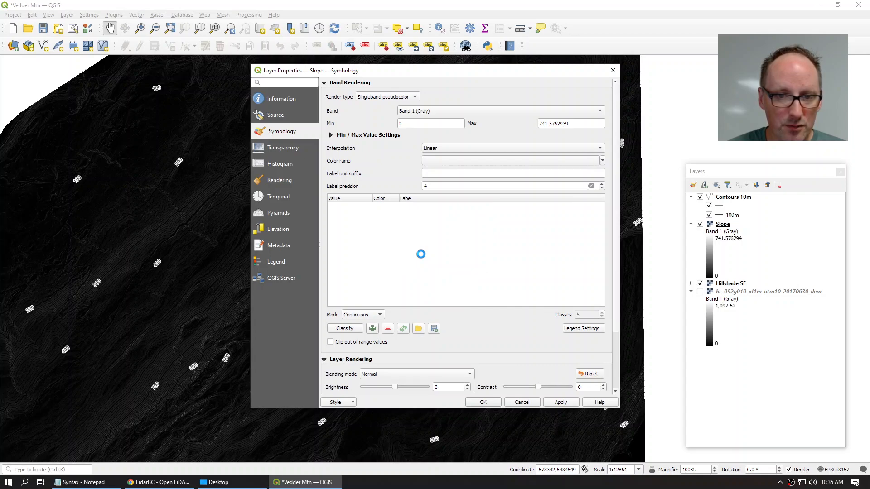
pyautogui.click(299, 245)
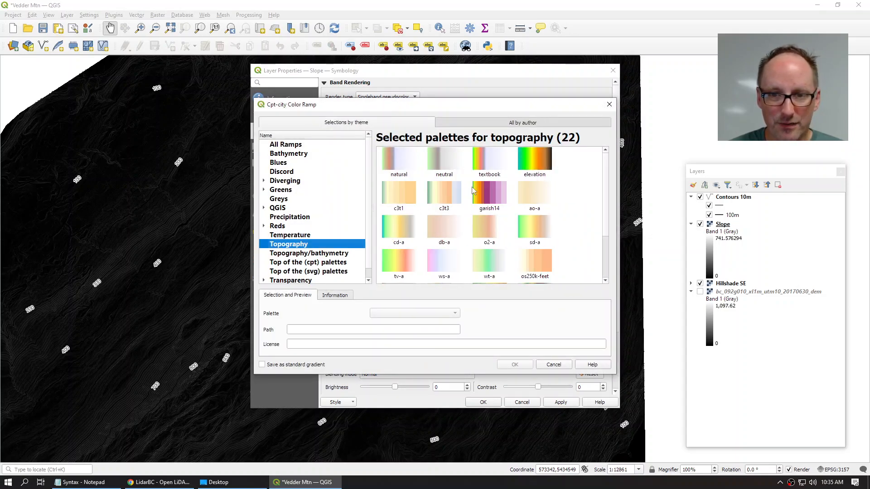
pyautogui.click(539, 163)
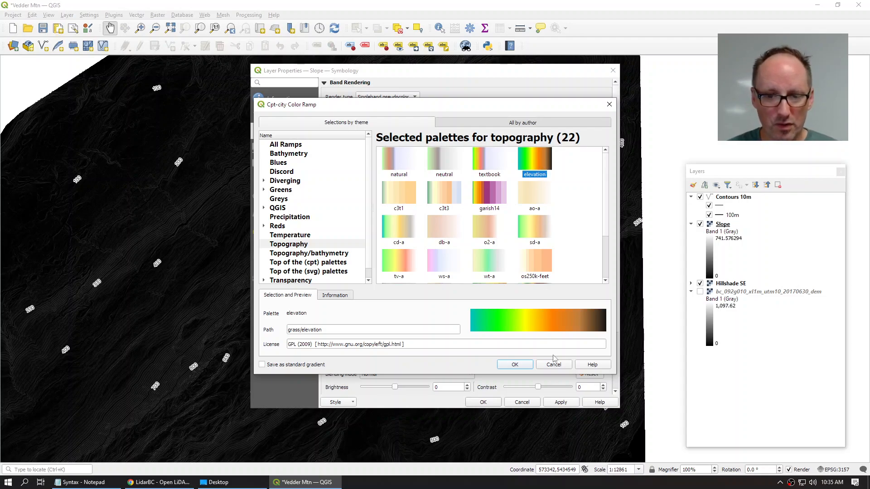
pyautogui.click(515, 365)
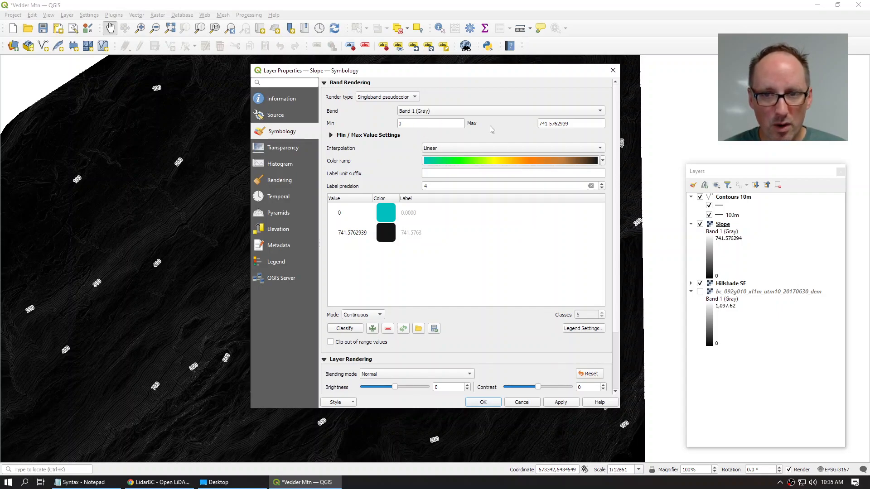
# Step: Set the Slope colour stretch maximum to 60 and apply the layer properties
pyautogui.moveTo(573, 124); pyautogui.dragTo(515, 123)
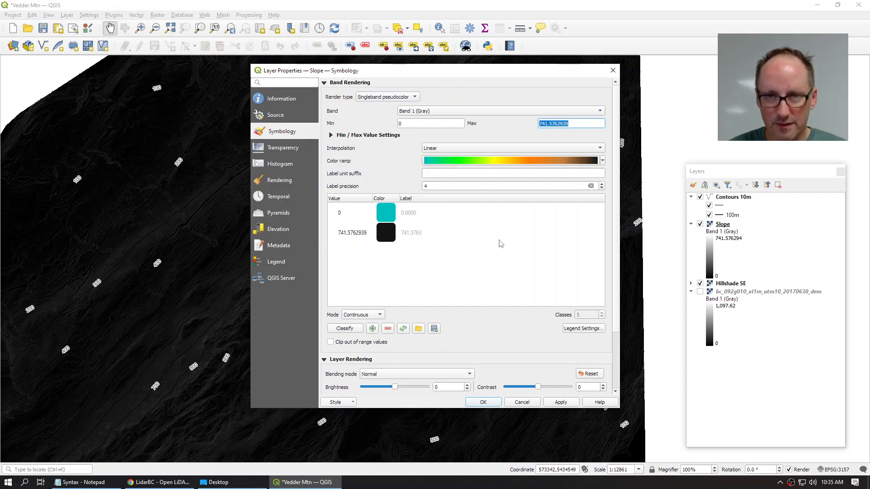
pyautogui.write('60')
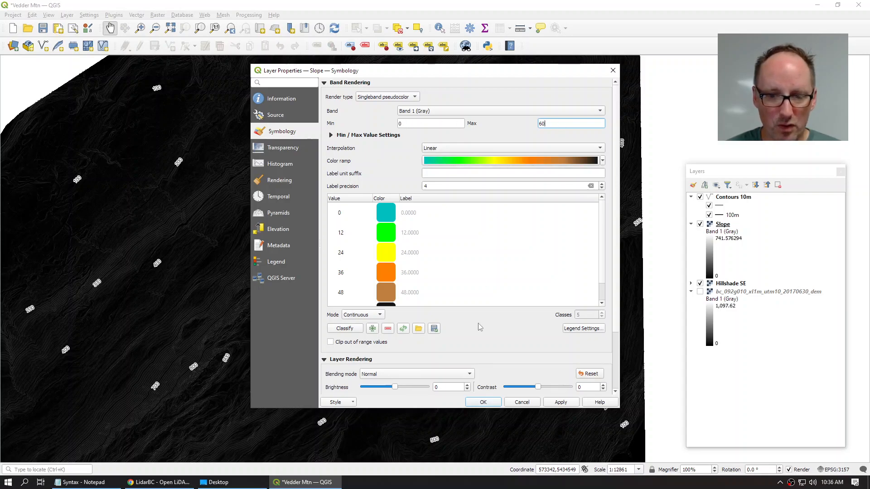
pyautogui.click(484, 403)
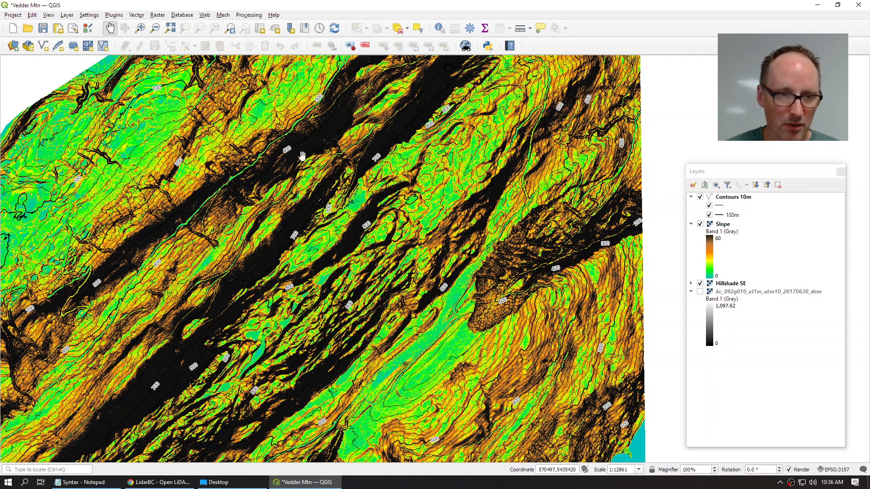
# Step: Pan and zoom around the coloured slope map, then reopen the Slope layer's properties
pyautogui.moveTo(307, 155); pyautogui.dragTo(337, 268)
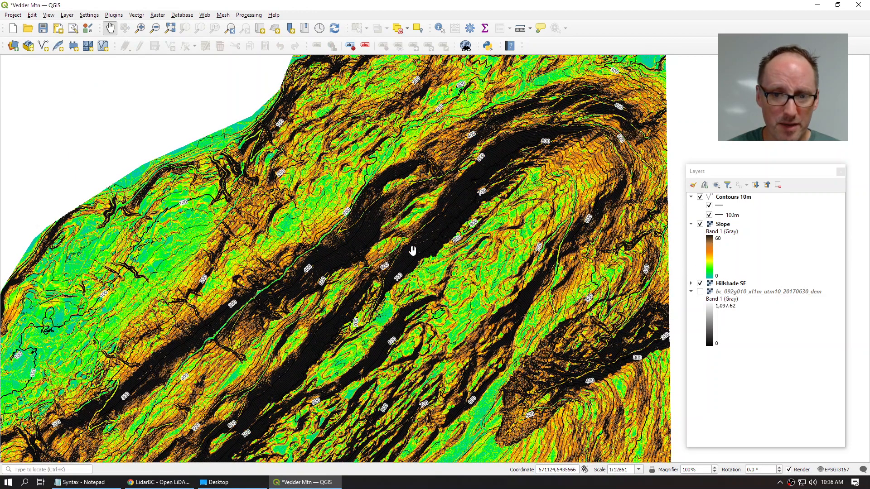
pyautogui.scroll(1, 412, 251)
pyautogui.moveTo(468, 326); pyautogui.dragTo(468, 164)
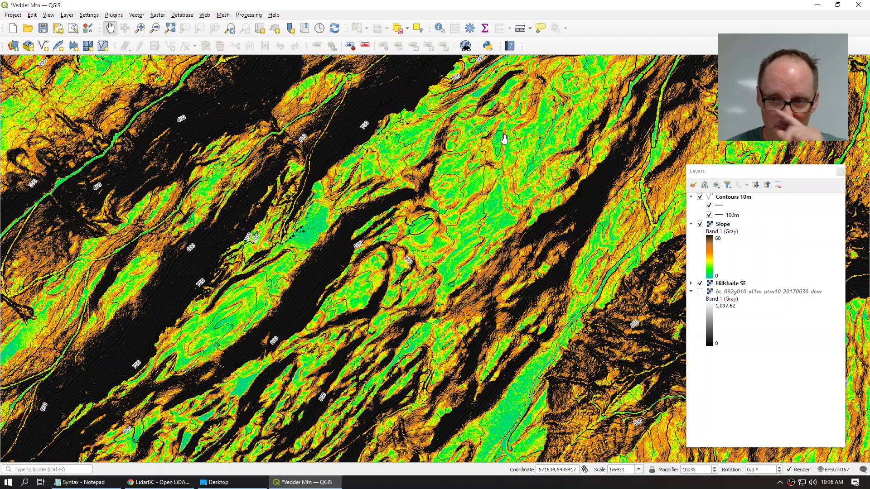
pyautogui.moveTo(505, 139); pyautogui.dragTo(392, 243)
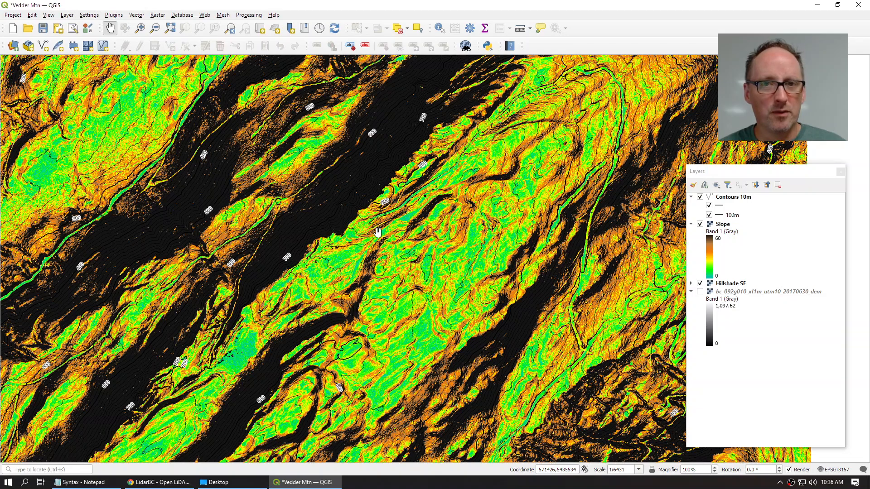
pyautogui.doubleClick(719, 225)
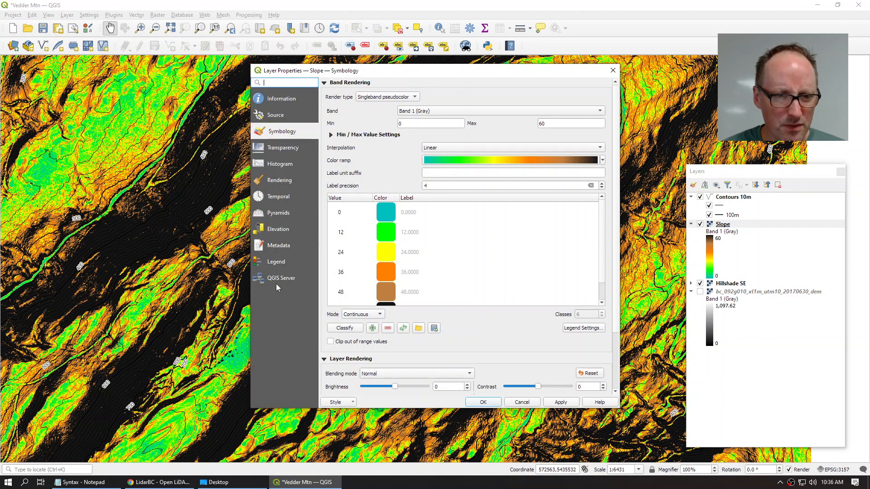
# Step: Add an opacity slider to the Slope legend and lower the slope's opacity over the hillshade
pyautogui.click(273, 263)
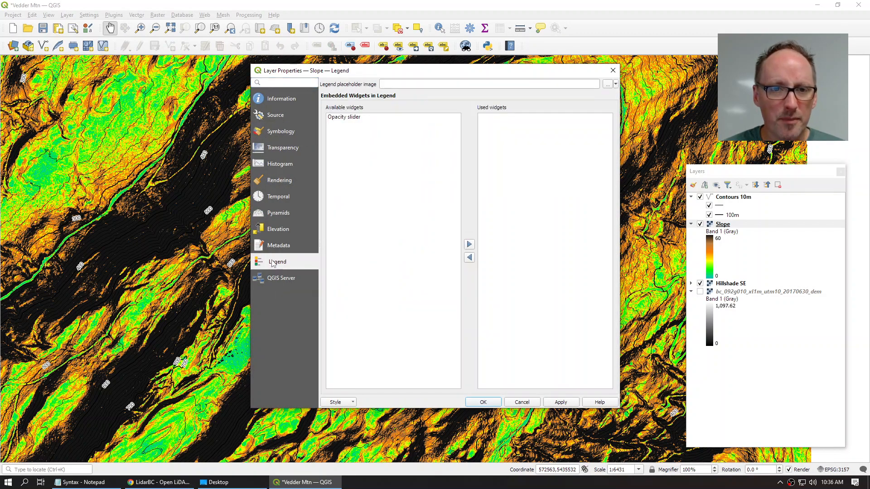
pyautogui.click(344, 119)
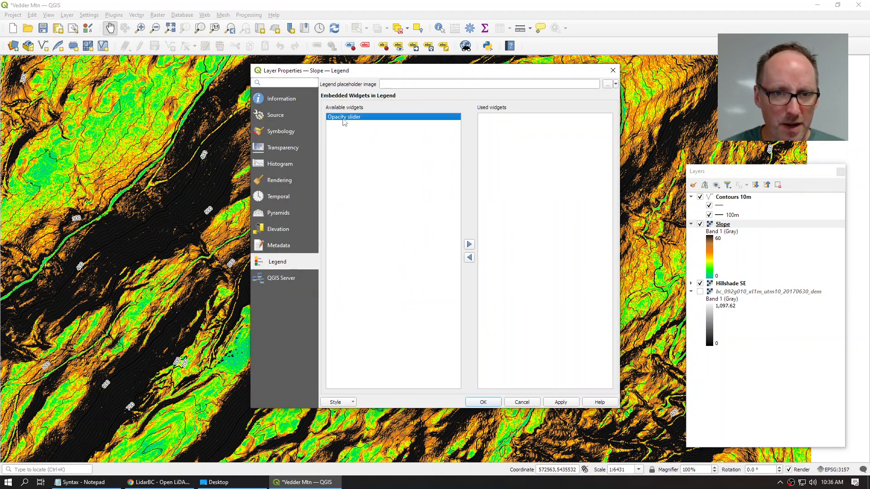
pyautogui.click(469, 244)
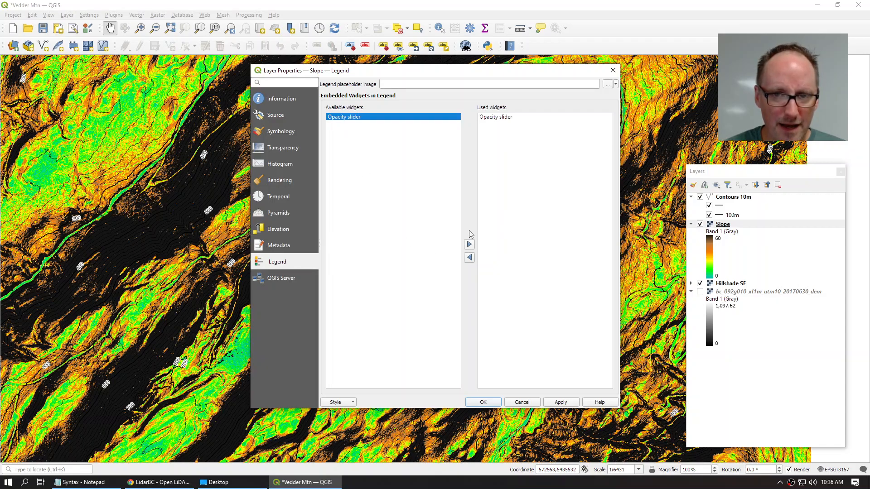
pyautogui.click(483, 402)
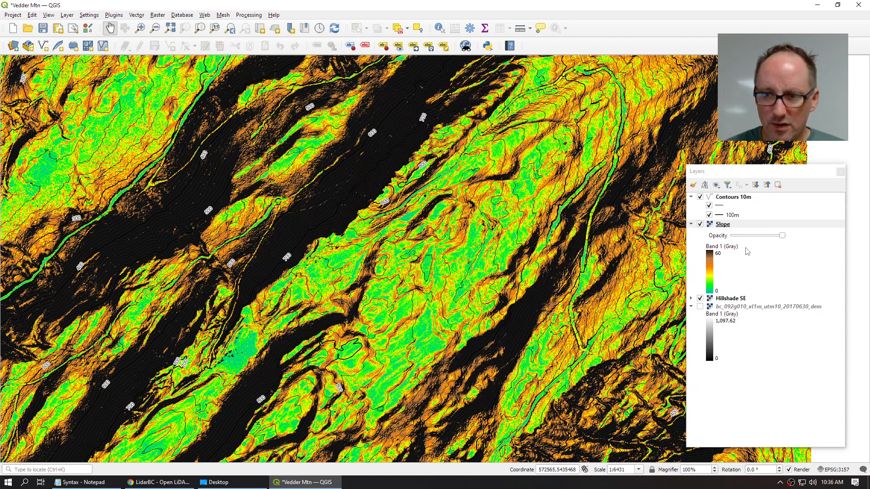
pyautogui.moveTo(782, 235)
pyautogui.mouseDown()
pyautogui.moveTo(747, 239)
pyautogui.moveTo(770, 237)
pyautogui.mouseUp()
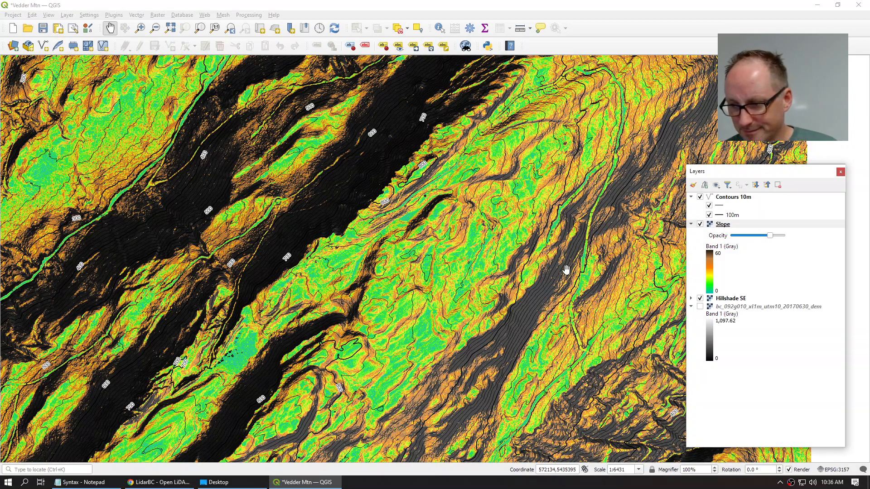
pyautogui.scroll(-2, 418, 240)
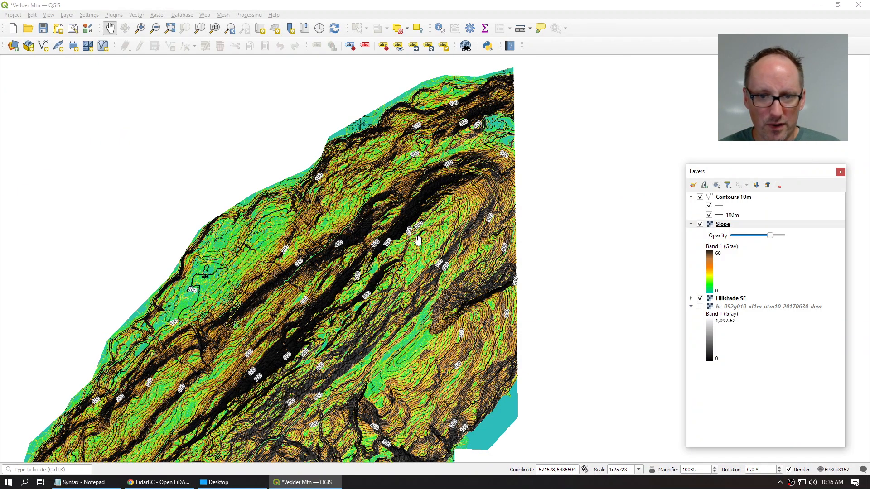
pyautogui.scroll(1, 430, 229)
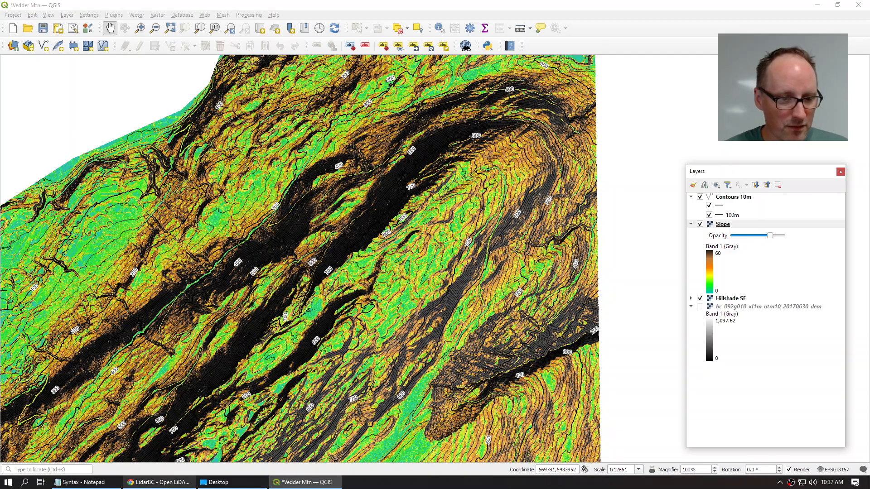
# Step: Bring up the Trailforks Vedder Mountain trail list in the browser
pyautogui.click(158, 482)
pyautogui.click(256, 9)
pyautogui.scroll(10, 121, 196)
# Step: From the Trailforks home page, open the Nearby > Browse by Map trail map
pyautogui.scroll(20, 120, 195)
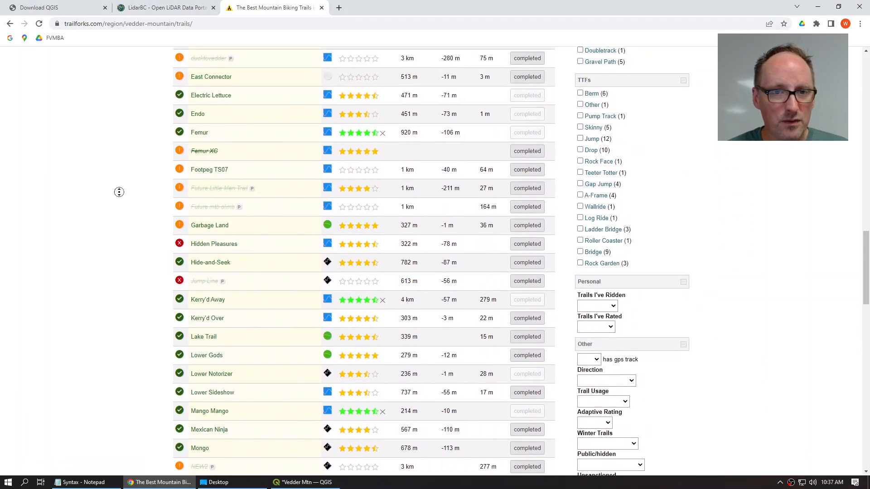
pyautogui.middleClick(118, 192)
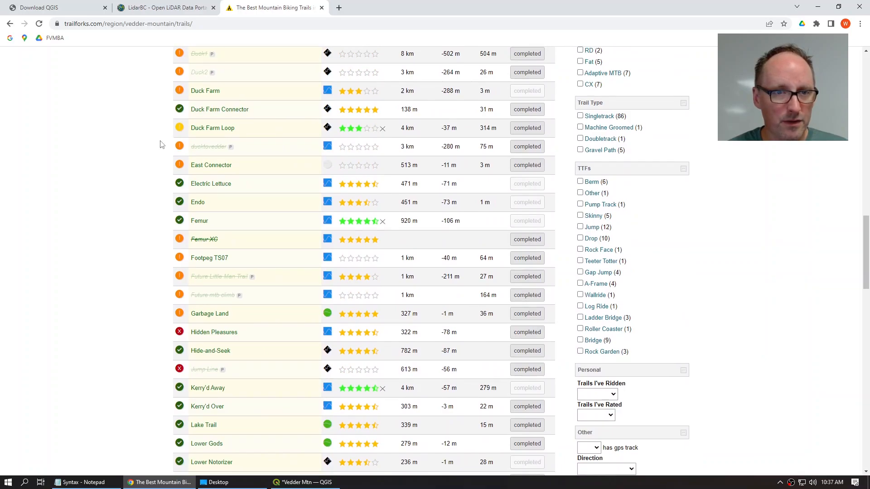
pyautogui.scroll(20, 160, 144)
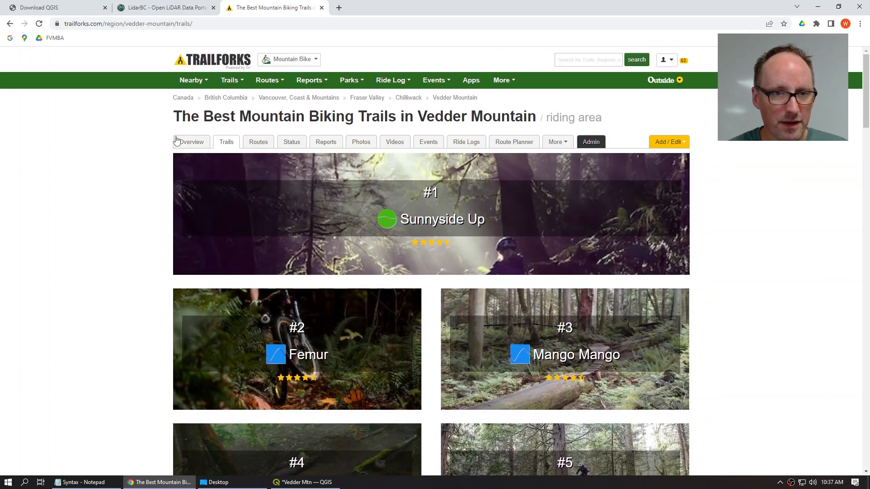
pyautogui.click(232, 84)
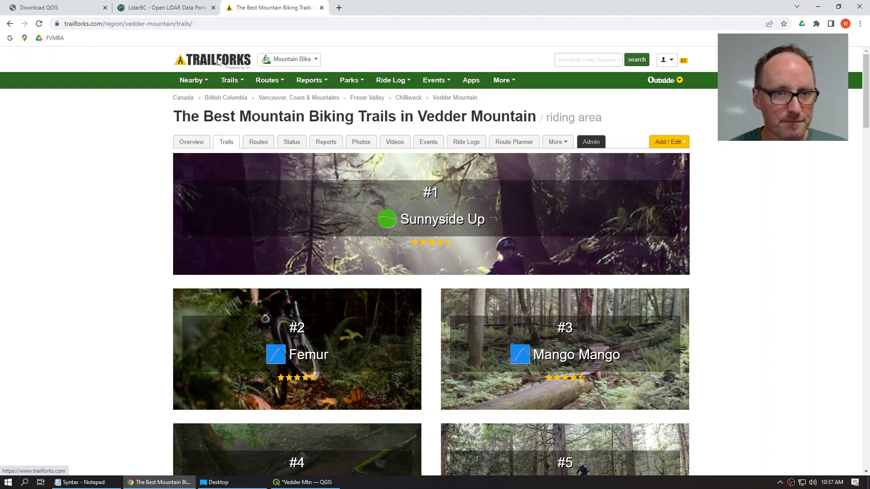
pyautogui.click(220, 64)
pyautogui.click(190, 80)
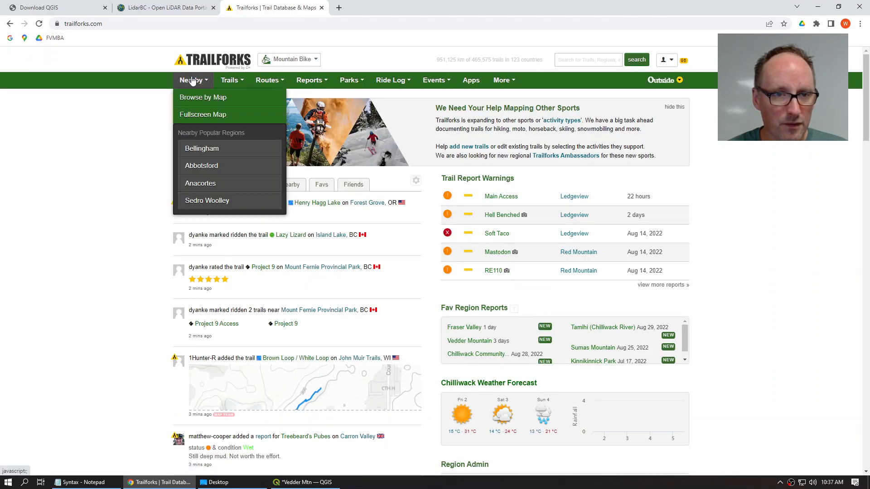
pyautogui.click(202, 98)
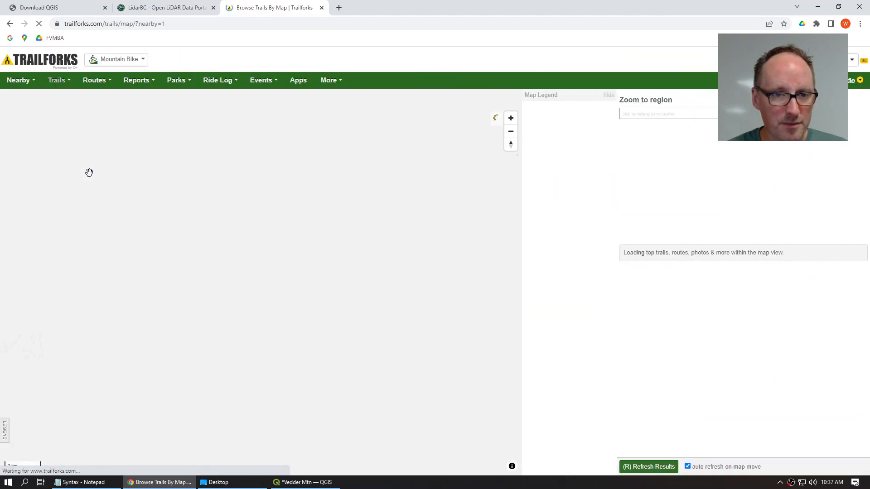
# Step: Pan to Vedder Mountain on the map and open its region page from the marker
pyautogui.moveTo(443, 284); pyautogui.dragTo(256, 276)
pyautogui.scroll(-1, 256, 276)
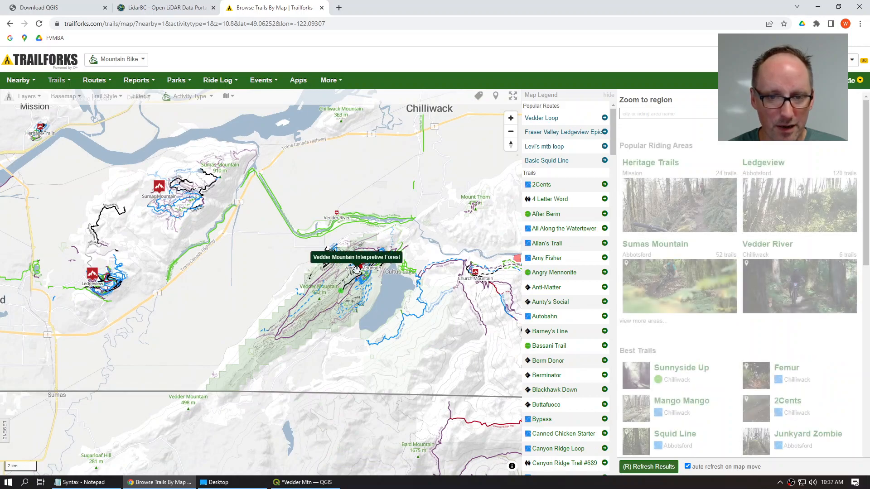
pyautogui.click(363, 258)
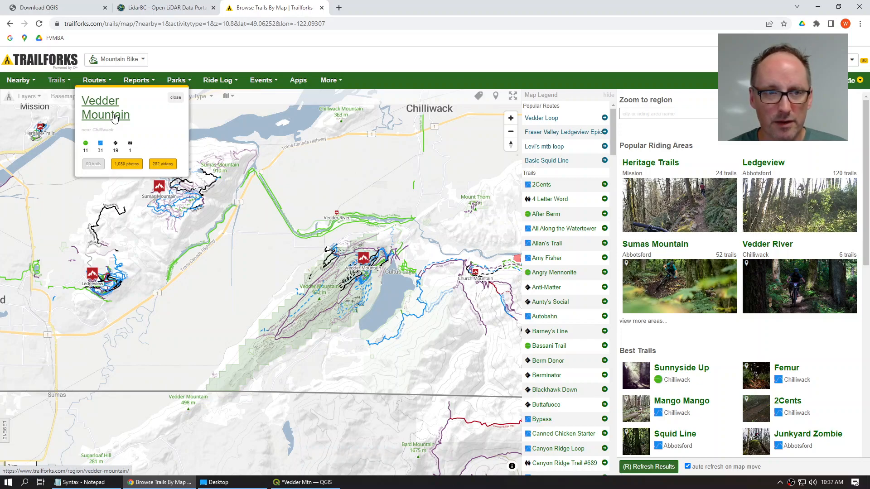
pyautogui.click(114, 118)
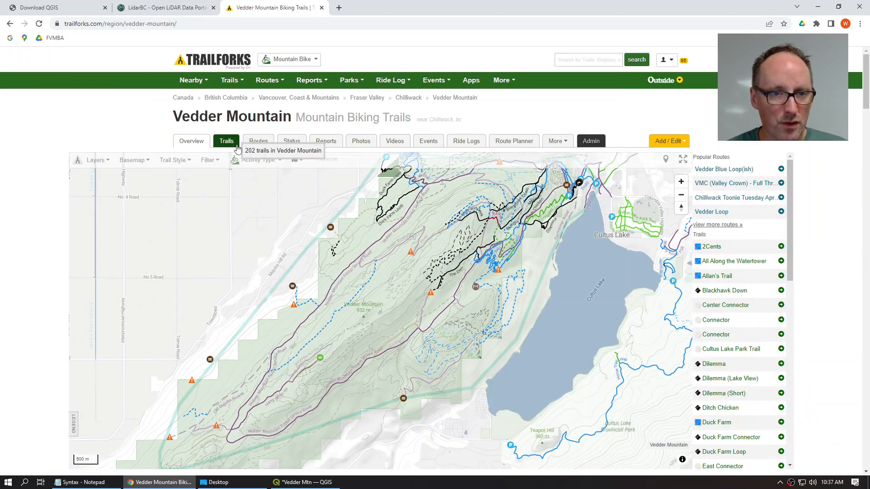
# Step: Open the Vedder Mountain trail list and look through it
pyautogui.click(237, 149)
pyautogui.scroll(-5, 187, 235)
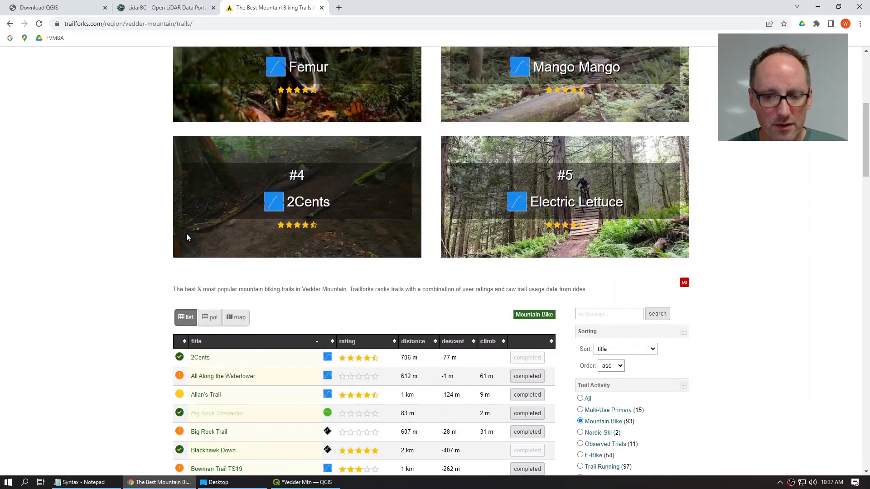
pyautogui.scroll(-20, 187, 234)
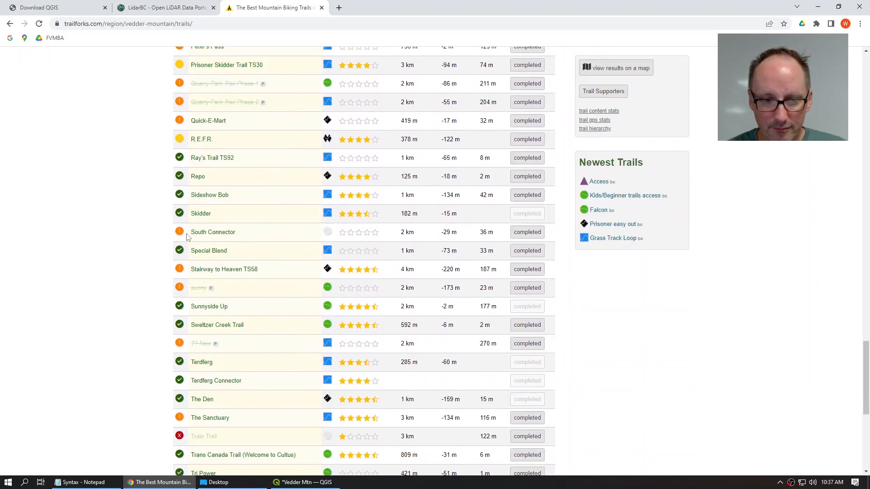
pyautogui.scroll(-7, 186, 234)
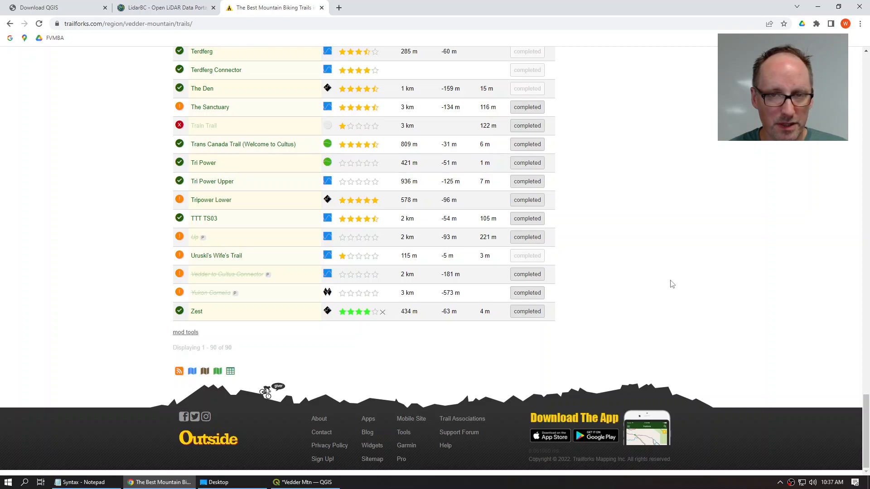
pyautogui.scroll(12, 672, 284)
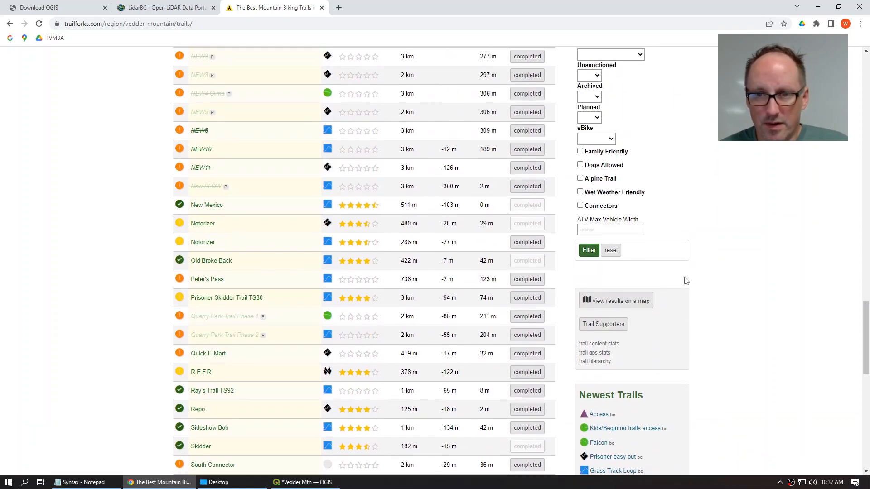
pyautogui.scroll(4, 685, 280)
# Step: Filter the trail list to exclude planned trails and apply the filter
pyautogui.click(593, 299)
pyautogui.click(589, 320)
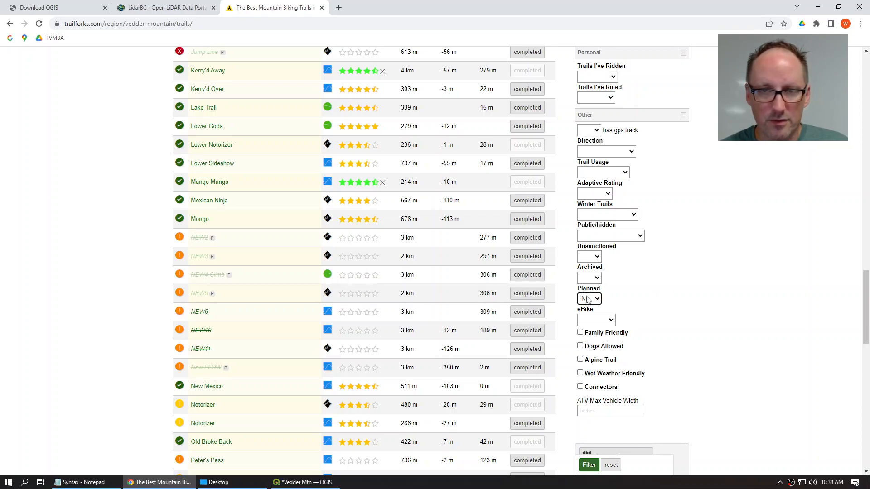
pyautogui.click(641, 238)
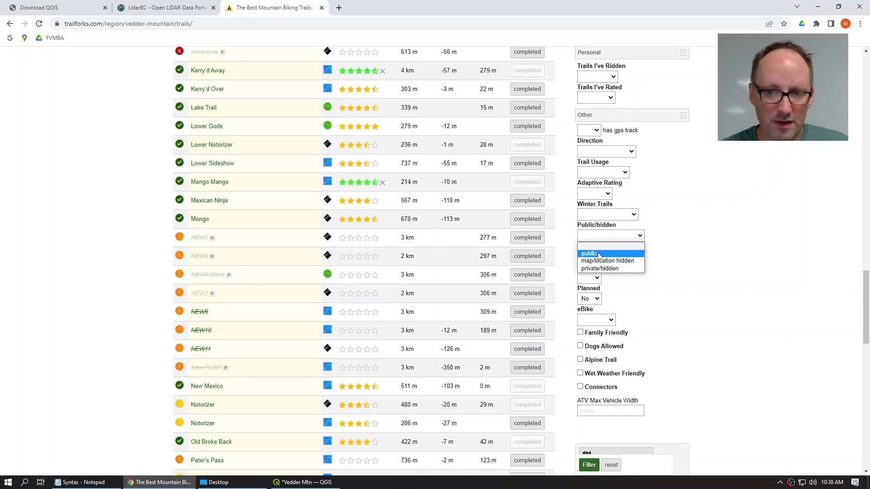
pyautogui.click(707, 247)
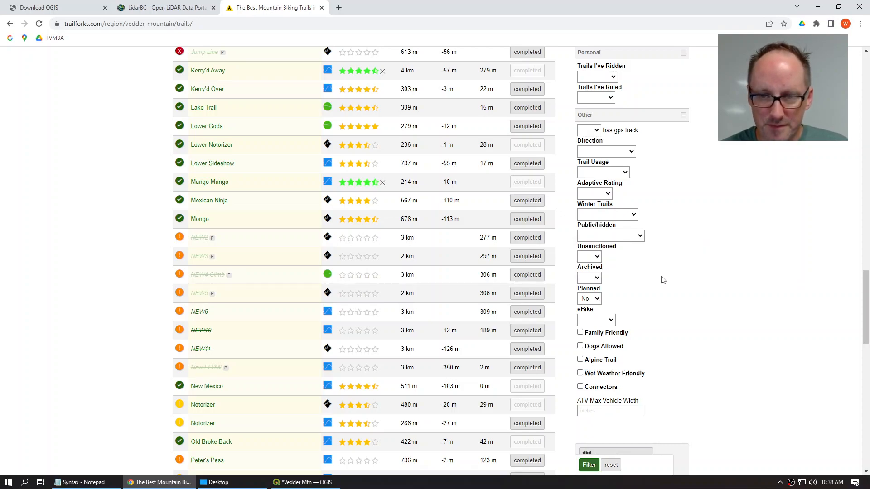
pyautogui.scroll(-2, 666, 281)
pyautogui.click(590, 467)
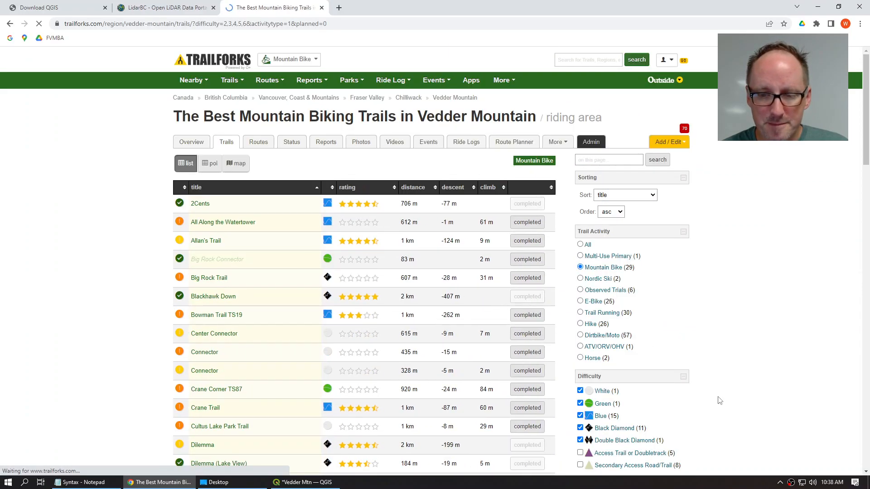
# Step: Download the trails as a Google KML file and show it in the Downloads folder
pyautogui.scroll(-5, 700, 355)
pyautogui.scroll(-15, 701, 353)
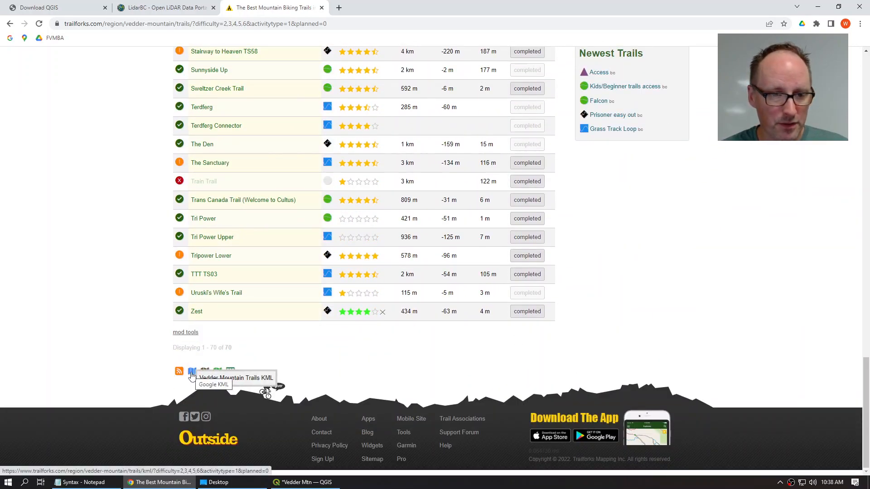
pyautogui.click(192, 373)
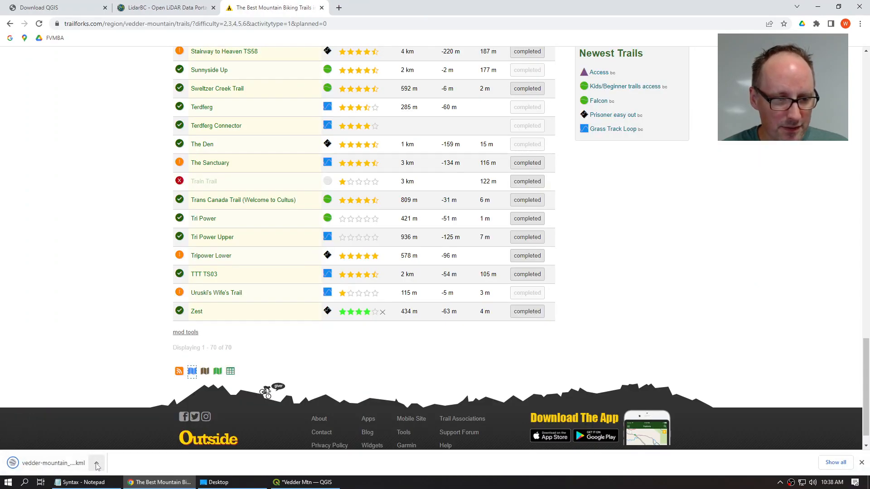
pyautogui.click(97, 466)
pyautogui.click(119, 433)
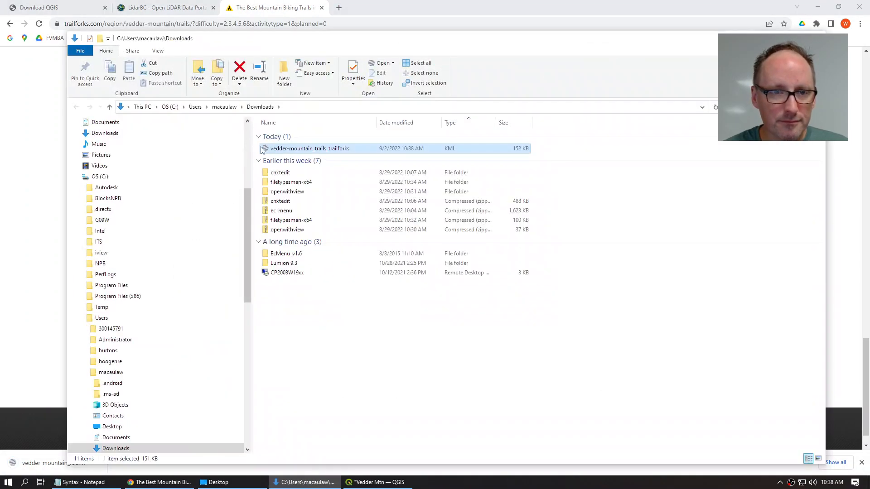
# Step: Copy the vedder-mountain_trails_trailforks KML from Downloads into Desktop\Vedder Mtn, then return to QGIS
pyautogui.rightClick(279, 149)
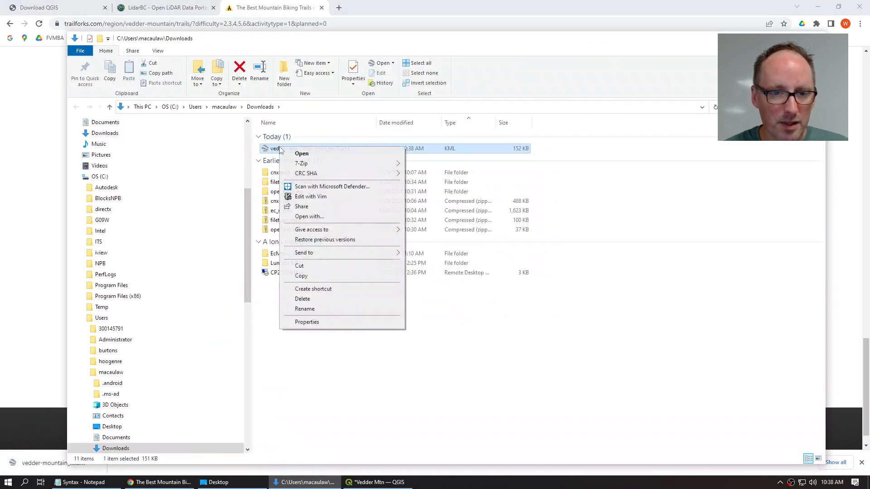
pyautogui.click(301, 275)
pyautogui.click(235, 482)
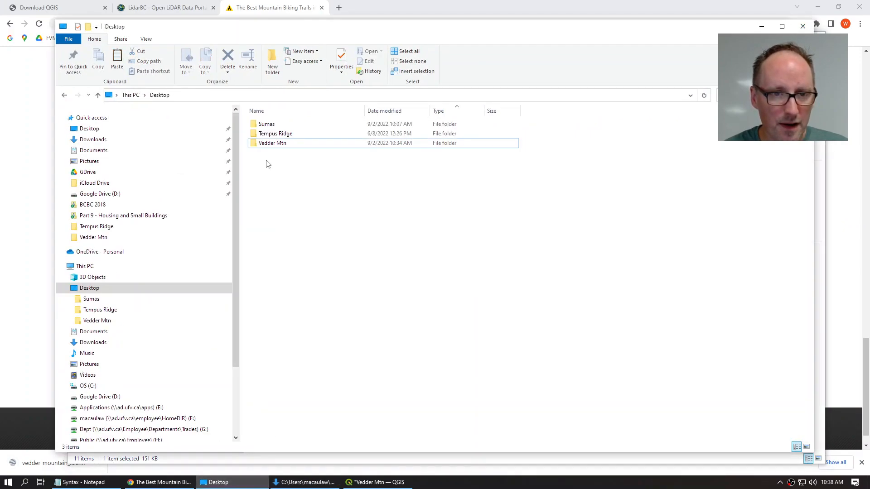
pyautogui.doubleClick(267, 143)
pyautogui.rightClick(320, 201)
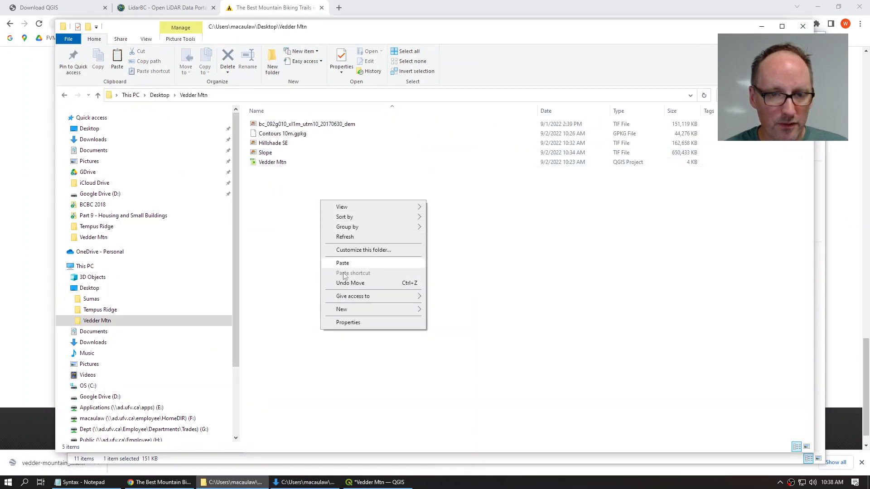
pyautogui.click(342, 263)
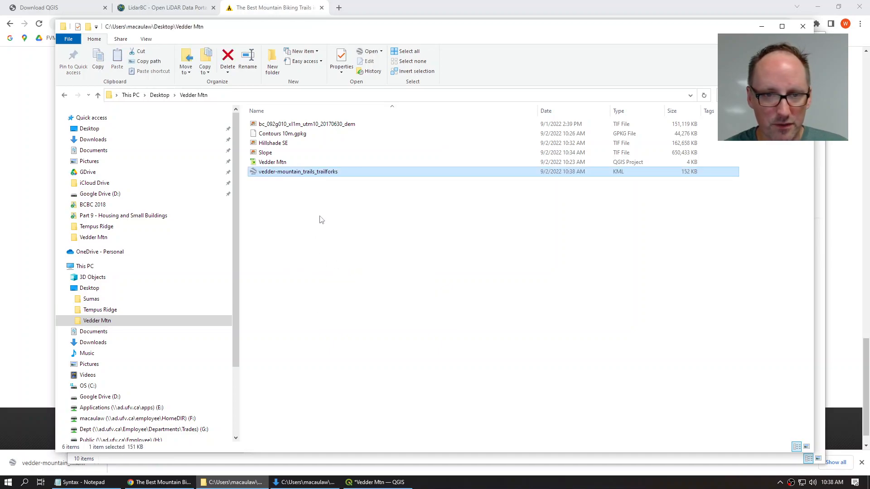
pyautogui.click(262, 164)
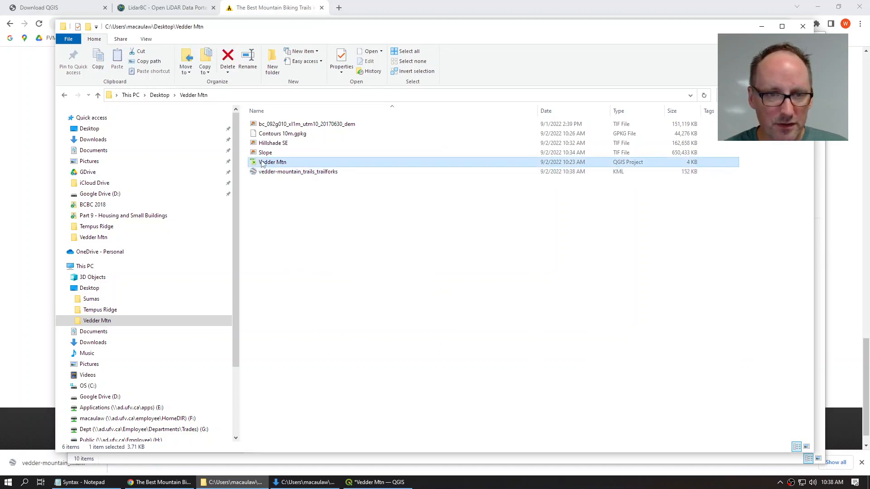
pyautogui.click(264, 154)
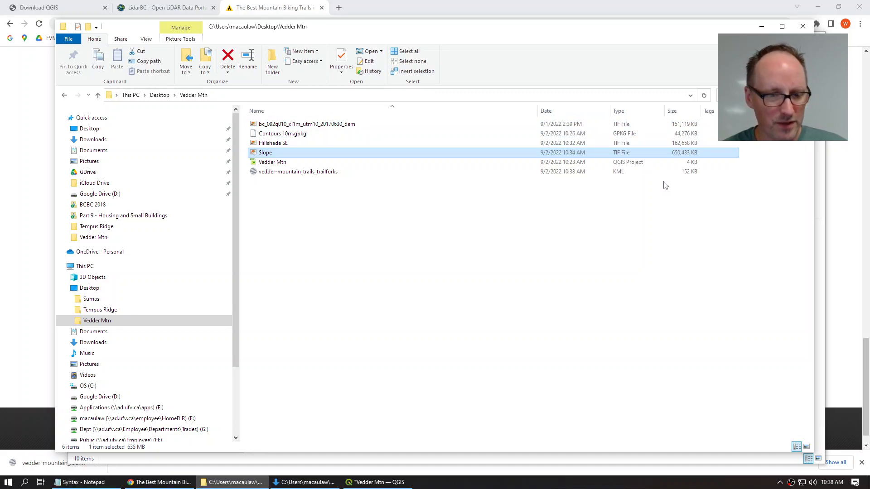
pyautogui.hotkey('alt', 'Tab')
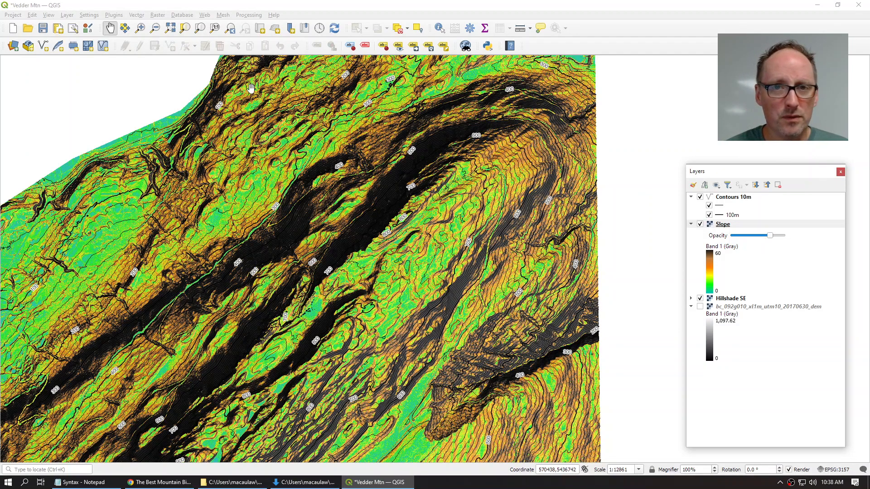
# Step: Add the vedder-mountain_trails_trailforks KML as a vector dataset via Add Vector Layer
pyautogui.click(67, 15)
pyautogui.moveTo(93, 46)
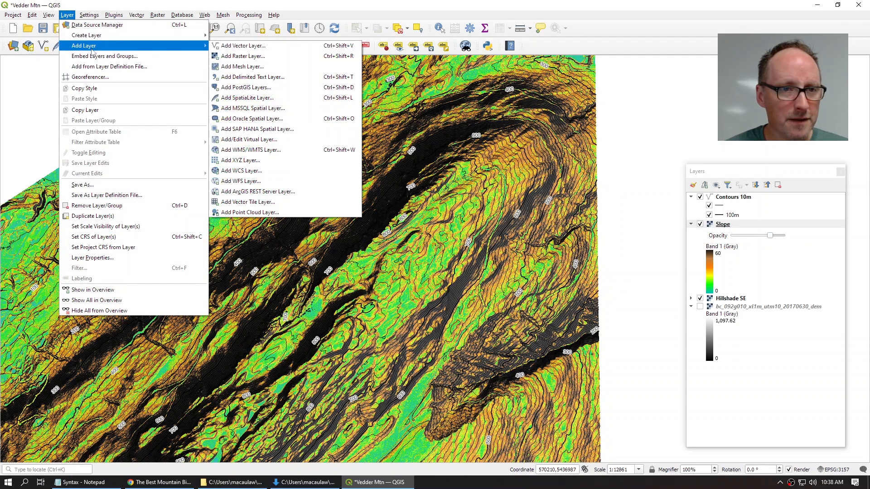
pyautogui.click(269, 48)
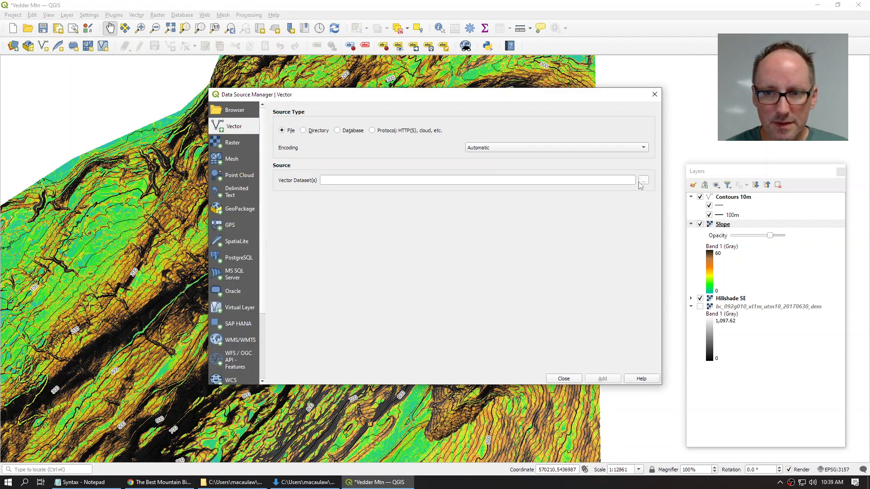
pyautogui.click(641, 180)
pyautogui.click(327, 216)
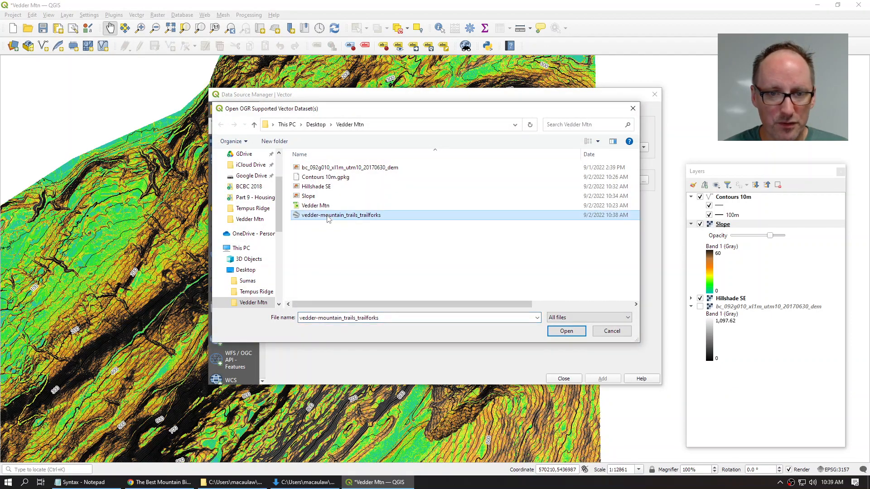
pyautogui.click(565, 331)
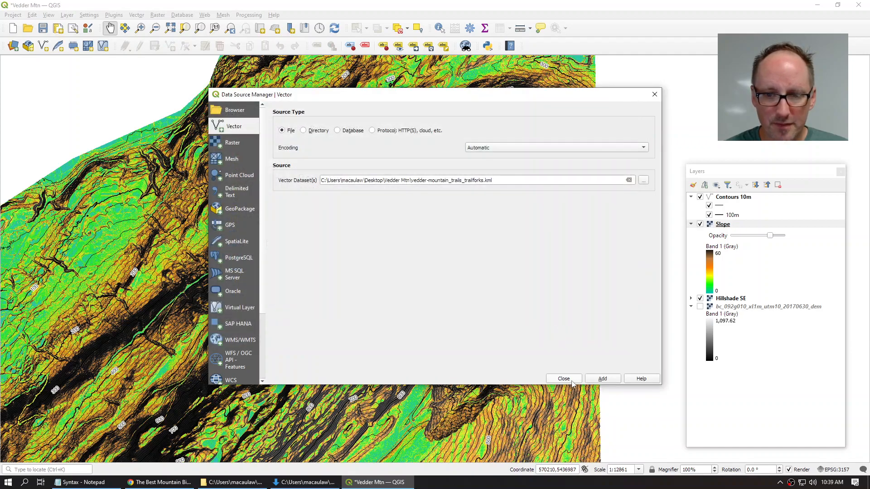
pyautogui.click(603, 379)
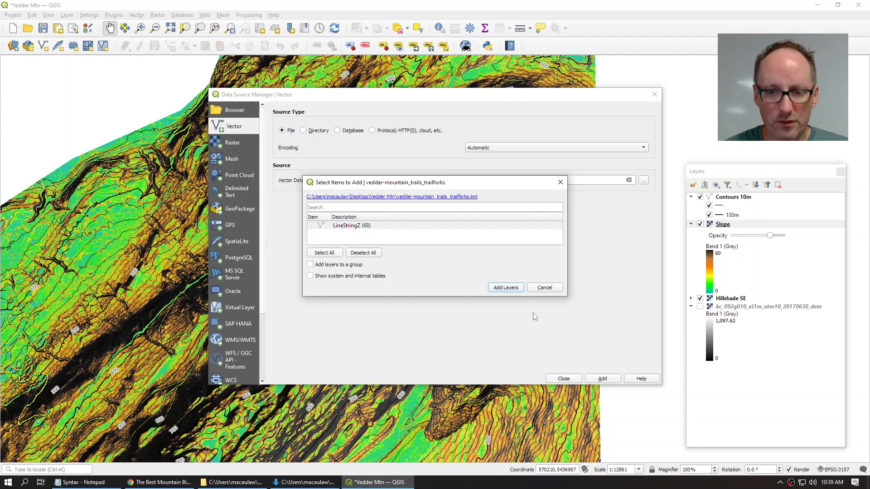
# Step: Load its LineStringZ Trails layer, accepting the suggested coordinate transformation
pyautogui.click(505, 288)
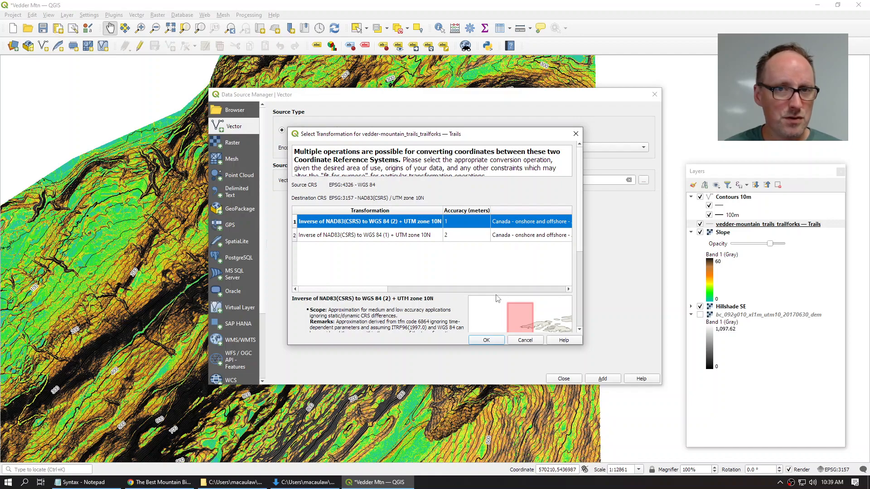
pyautogui.click(493, 340)
pyautogui.click(602, 379)
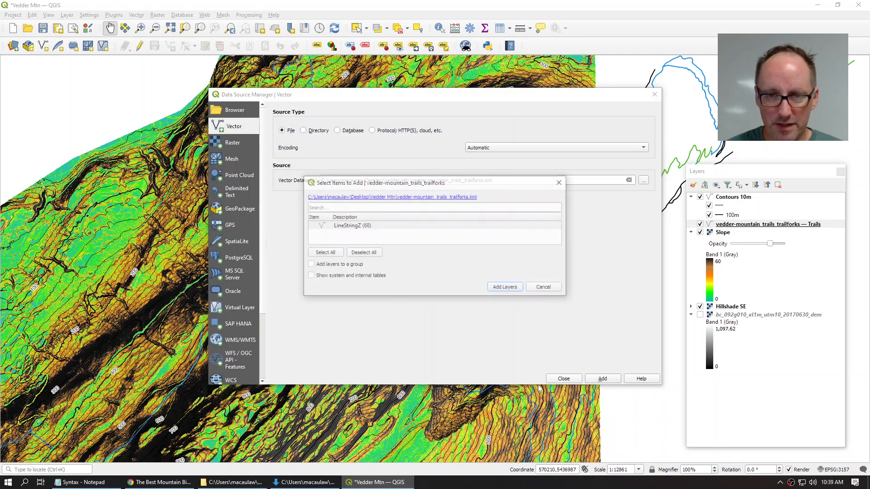
pyautogui.click(550, 288)
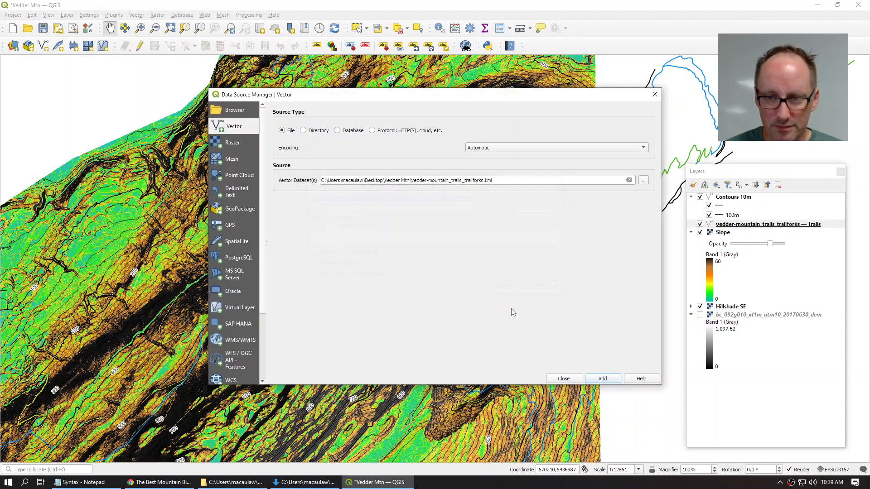
pyautogui.click(566, 379)
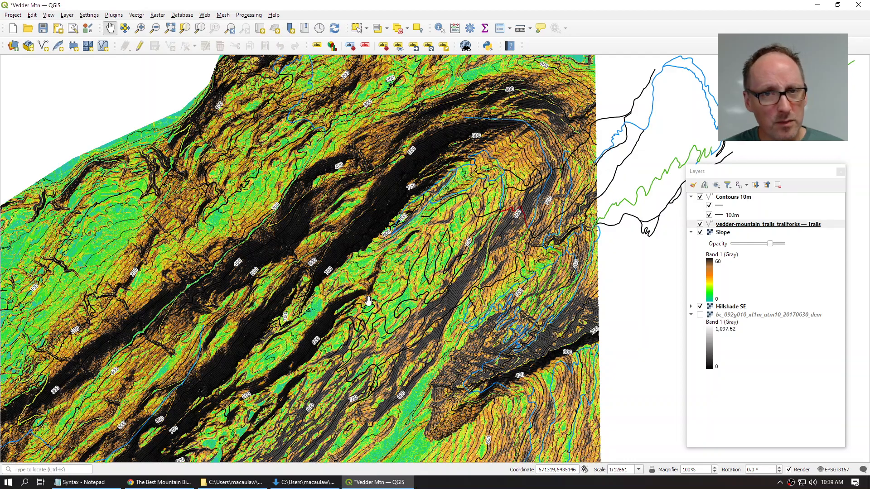
# Step: Give the Trails layer Single Labels by Name with a text buffer and On line placement
pyautogui.doubleClick(747, 225)
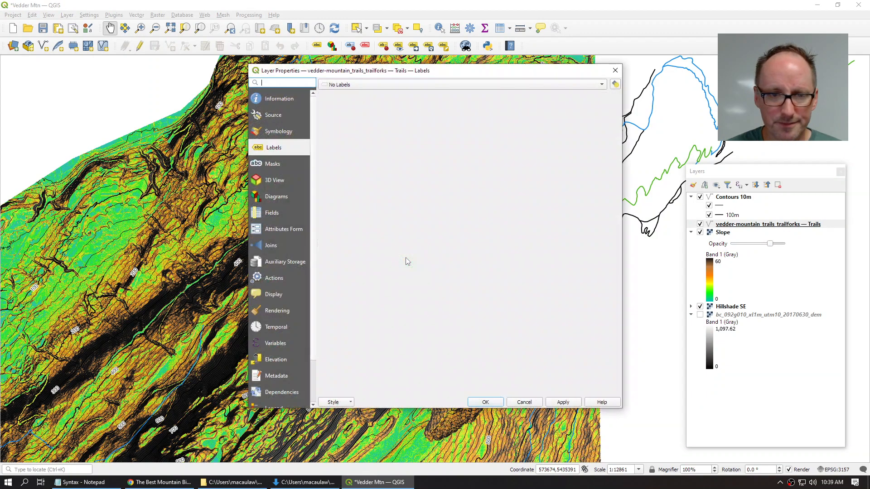
pyautogui.click(348, 85)
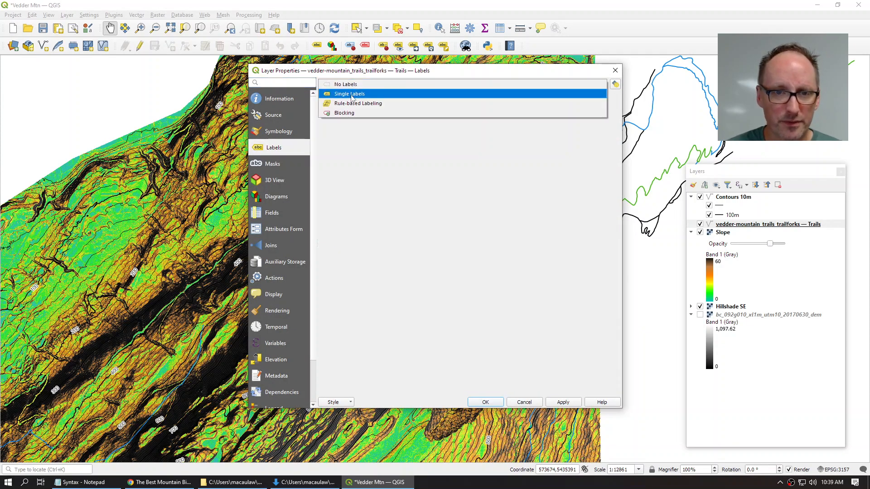
pyautogui.click(351, 94)
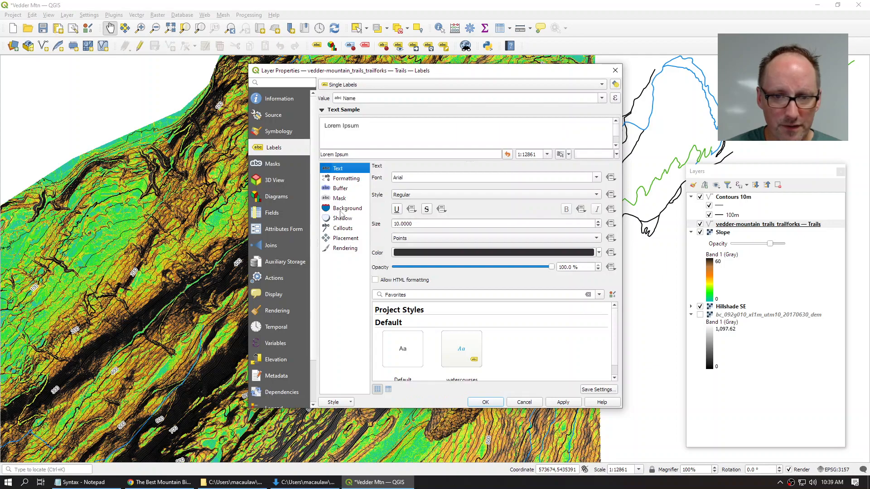
pyautogui.click(339, 188)
pyautogui.click(404, 180)
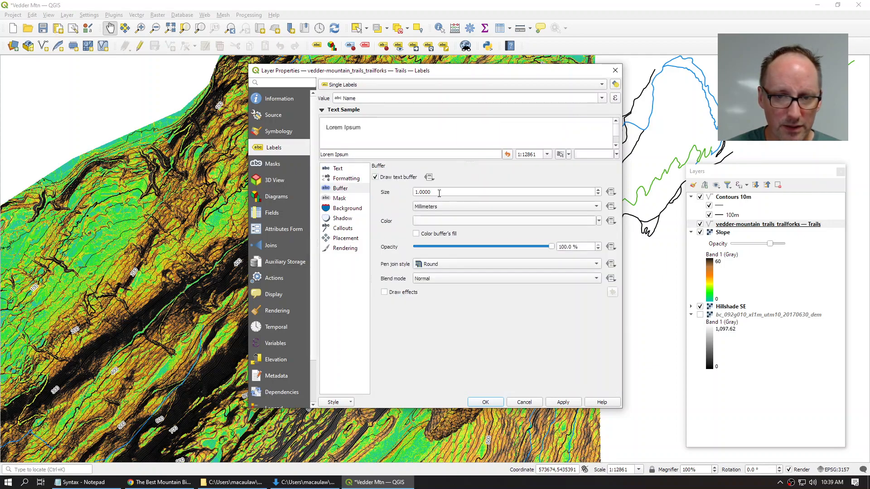
pyautogui.click(338, 239)
pyautogui.click(457, 233)
pyautogui.click(433, 233)
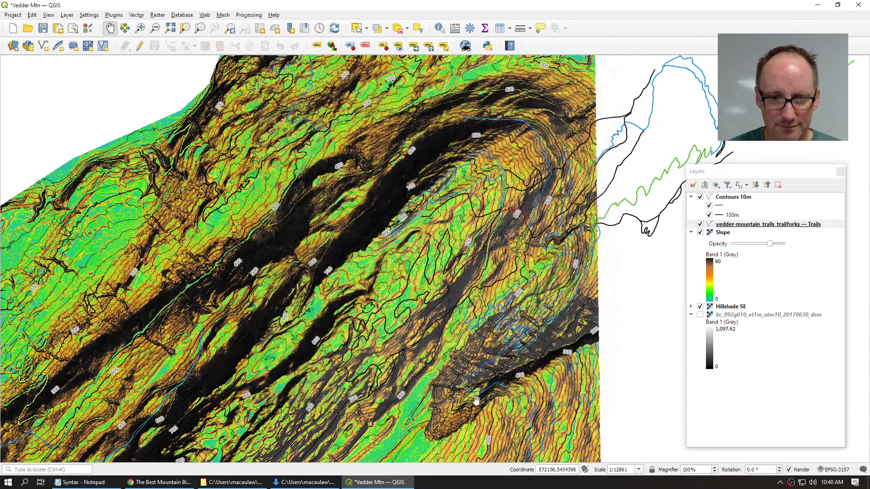
pyautogui.click(484, 402)
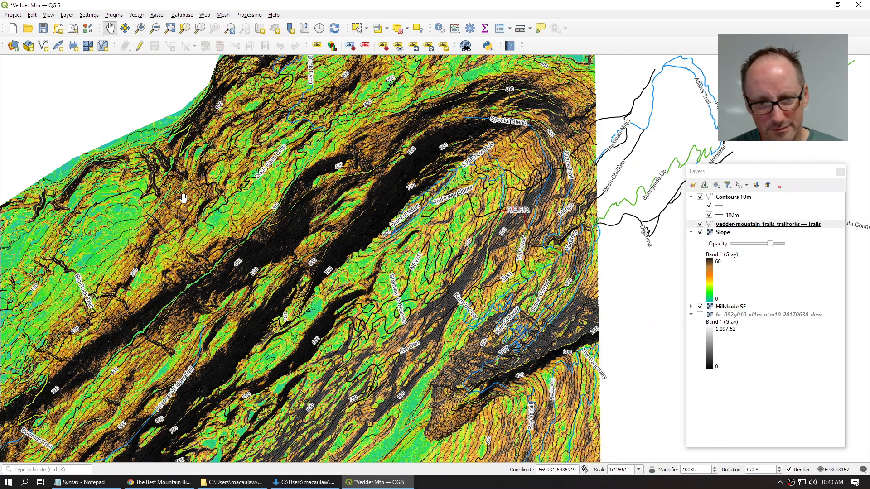
# Step: Set the Trails label text size to 8
pyautogui.click(750, 224)
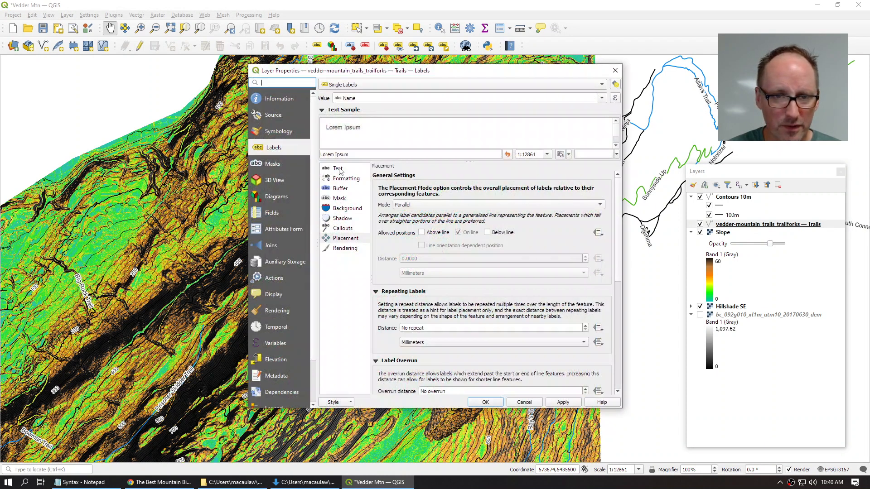
pyautogui.click(338, 169)
pyautogui.click(426, 223)
pyautogui.write('8')
pyautogui.click(486, 402)
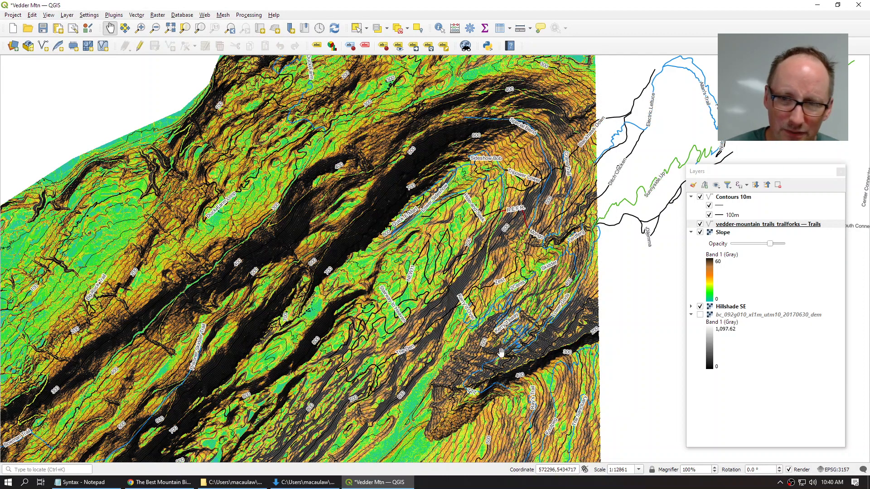
# Step: Reduce the Trails label buffer size to 0.8 mm
pyautogui.click(745, 226)
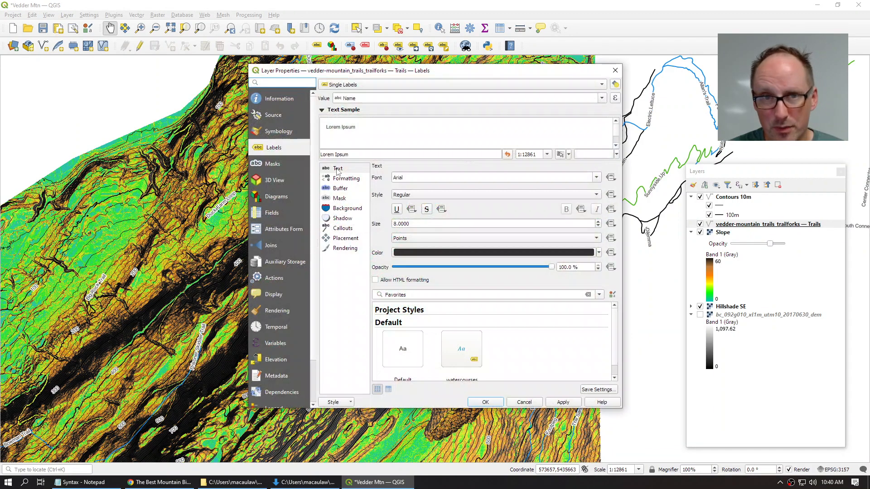
pyautogui.click(337, 189)
pyautogui.click(426, 192)
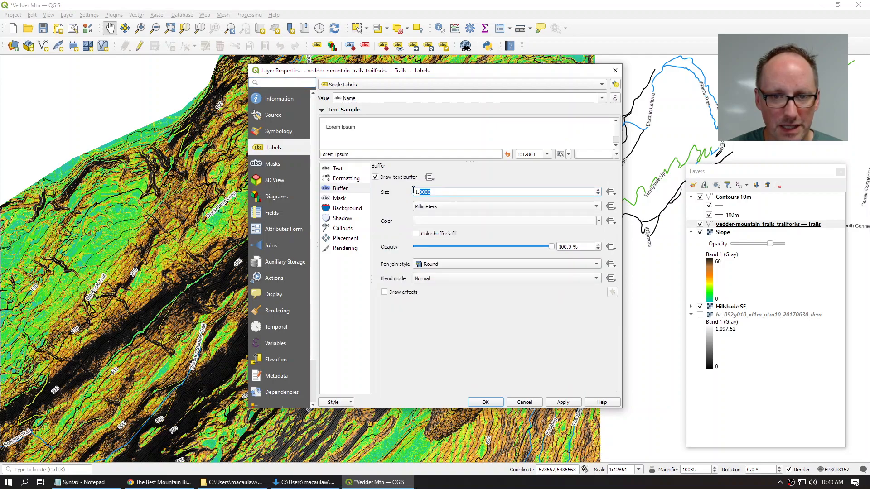
pyautogui.moveTo(426, 192); pyautogui.dragTo(363, 191)
pyautogui.write('.8')
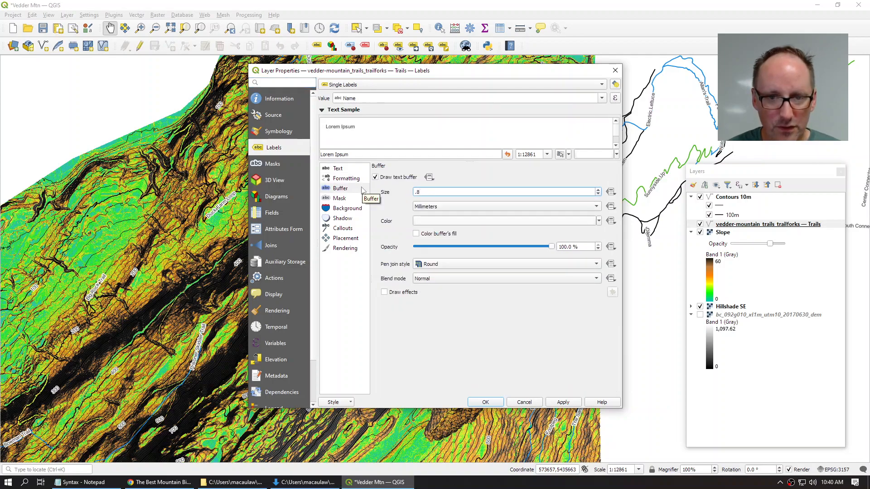
pyautogui.click(486, 401)
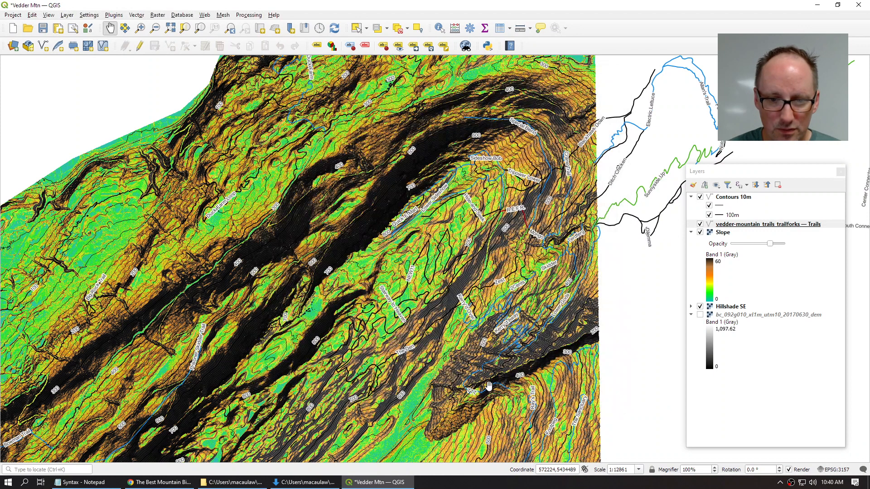
pyautogui.scroll(1, 458, 228)
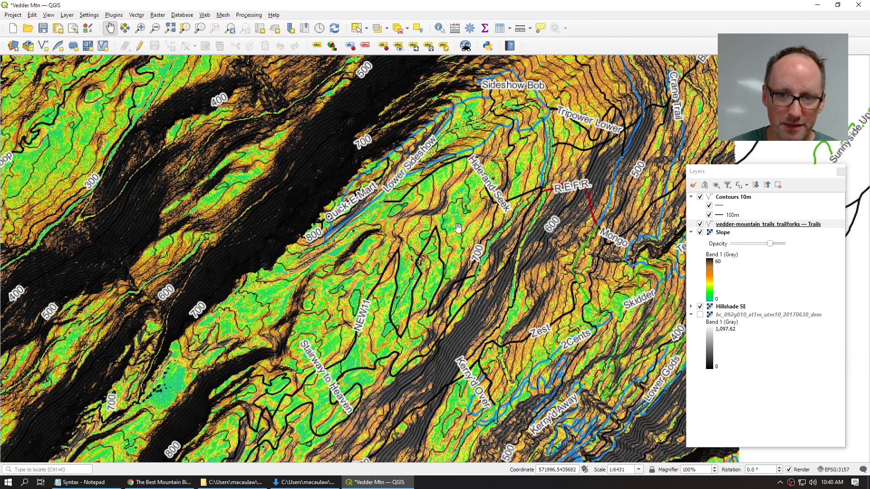
pyautogui.moveTo(458, 228); pyautogui.dragTo(396, 241)
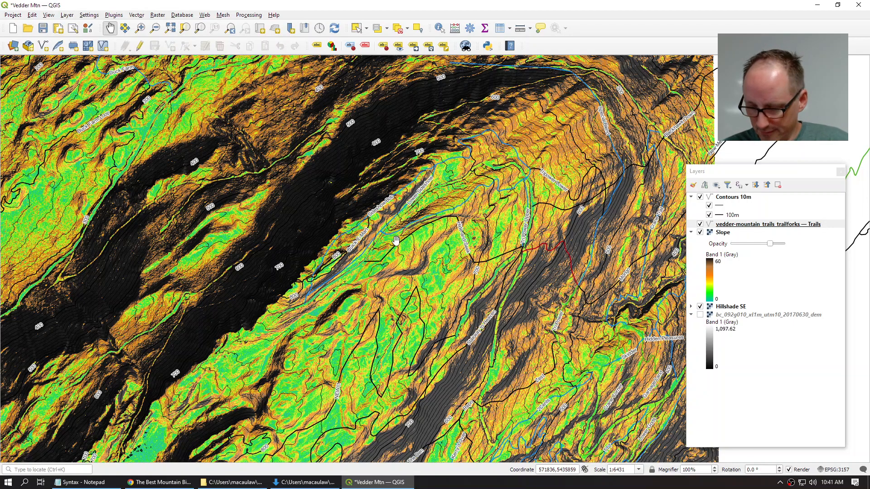
# Step: Search 'imap bc' in a new Chrome tab and launch iMapBC from the gov.bc.ca page
pyautogui.click(172, 483)
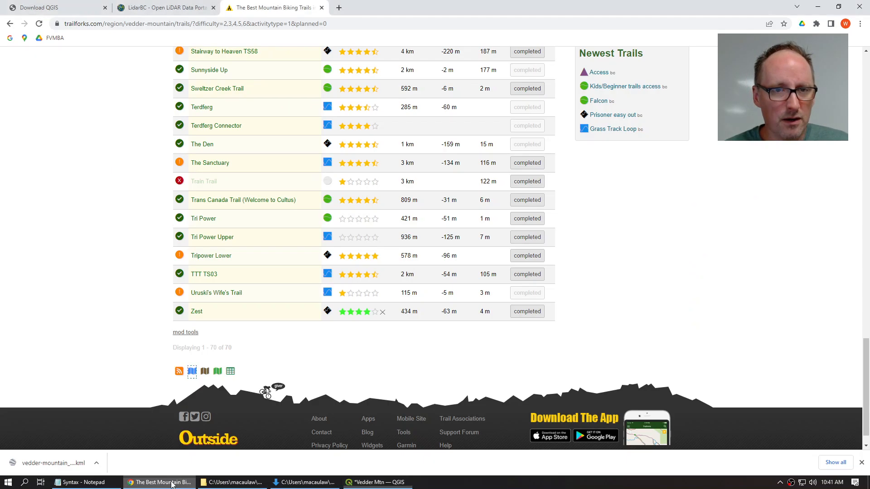
pyautogui.click(338, 7)
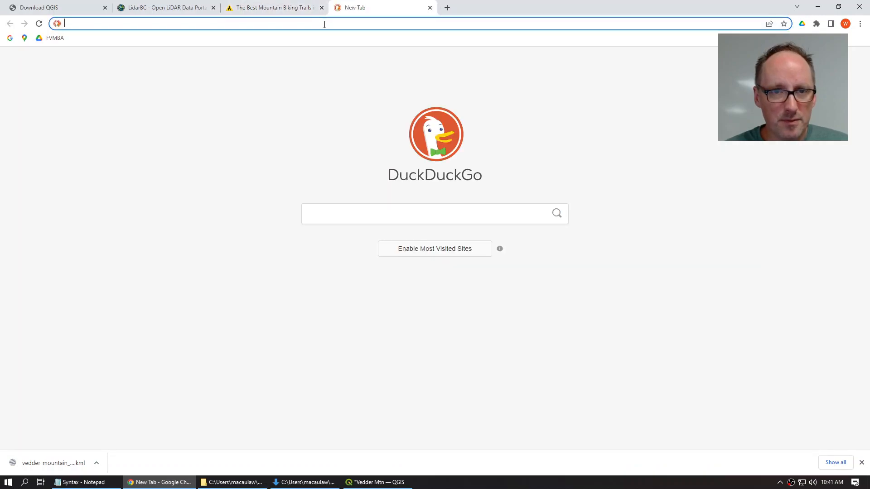
pyautogui.write('imap bc')
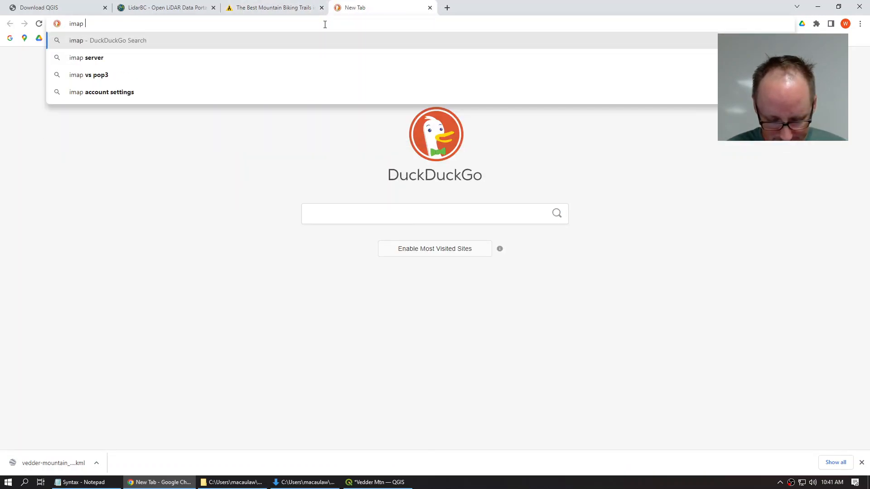
pyautogui.press('Return')
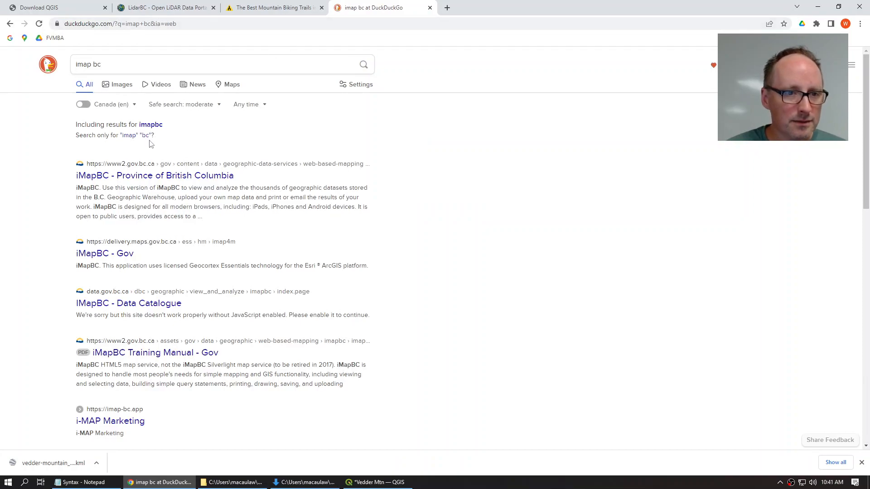
pyautogui.click(147, 176)
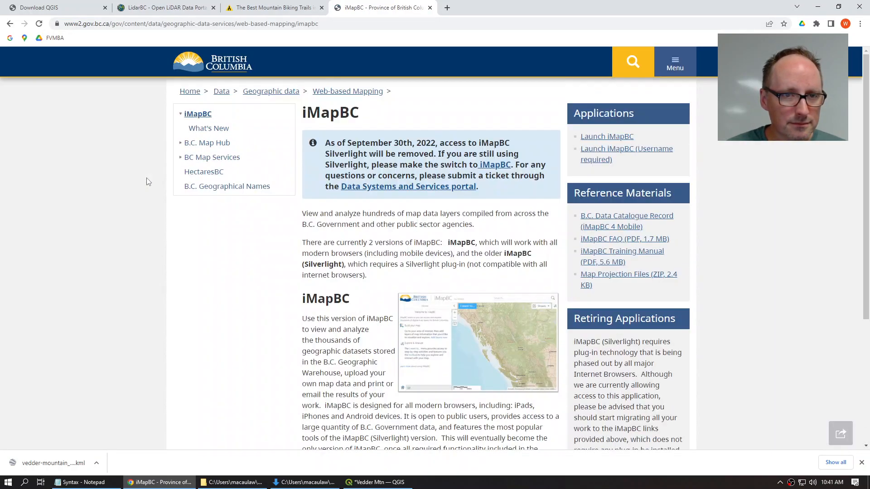
pyautogui.click(607, 137)
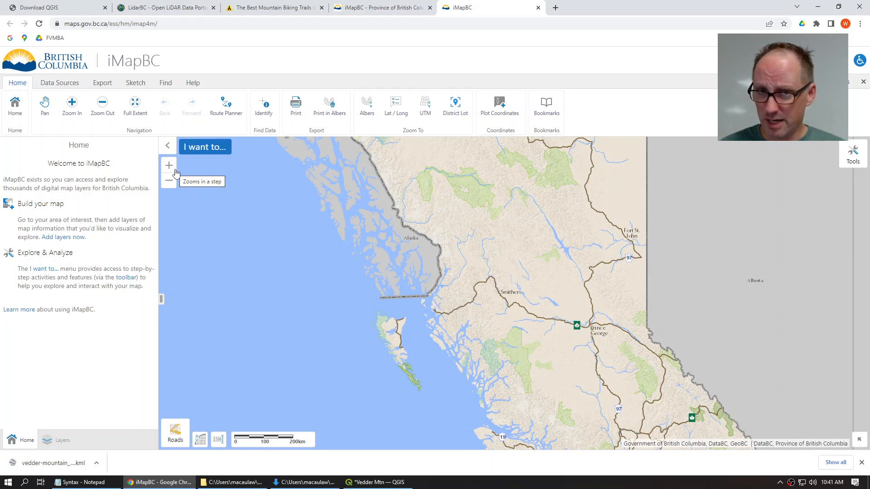
# Step: Pan south and zoom in on Chilliwack until Cultus Lake and Yarrow fill the map
pyautogui.moveTo(547, 400); pyautogui.dragTo(436, 191)
pyautogui.scroll(5, 499, 265)
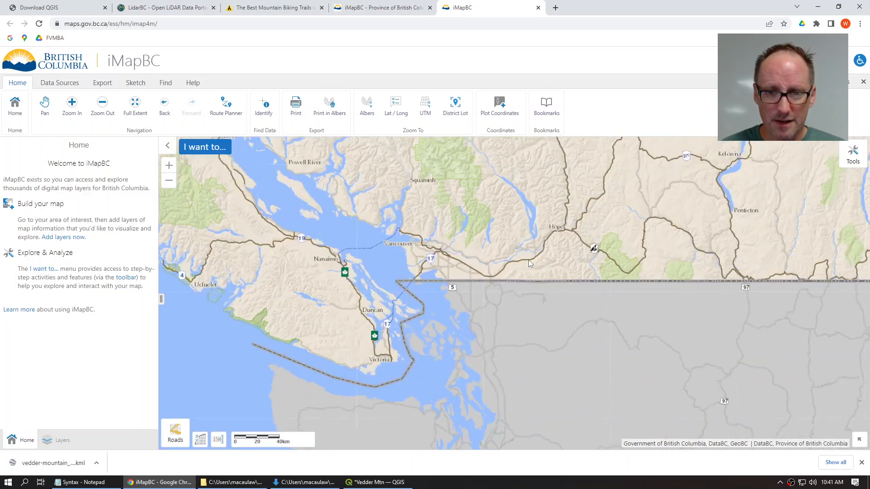
pyautogui.scroll(4, 458, 334)
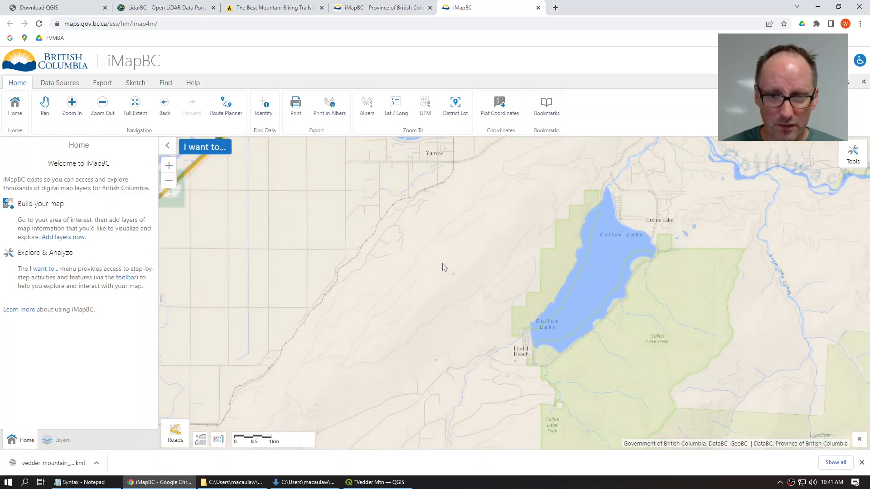
pyautogui.scroll(-2, 442, 265)
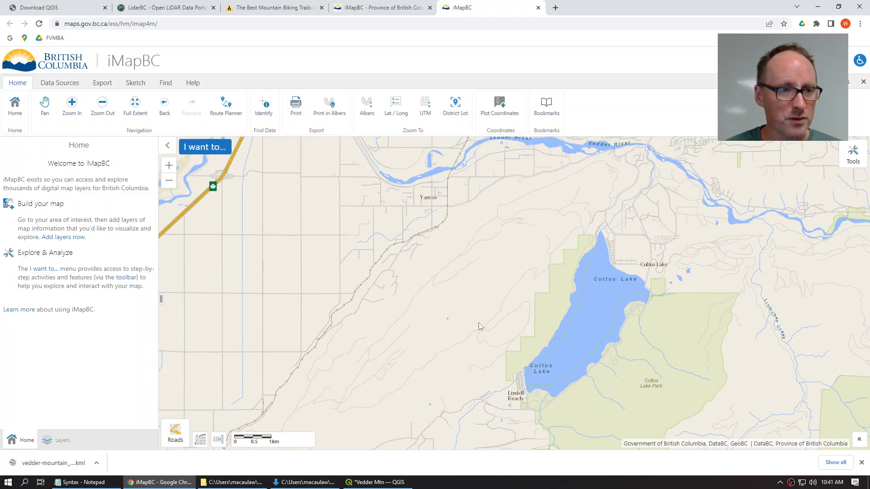
# Step: Add PMBC Parcel Cadastre By Owner Type from Land Ownership and Status in Add Provincial Layers
pyautogui.click(58, 84)
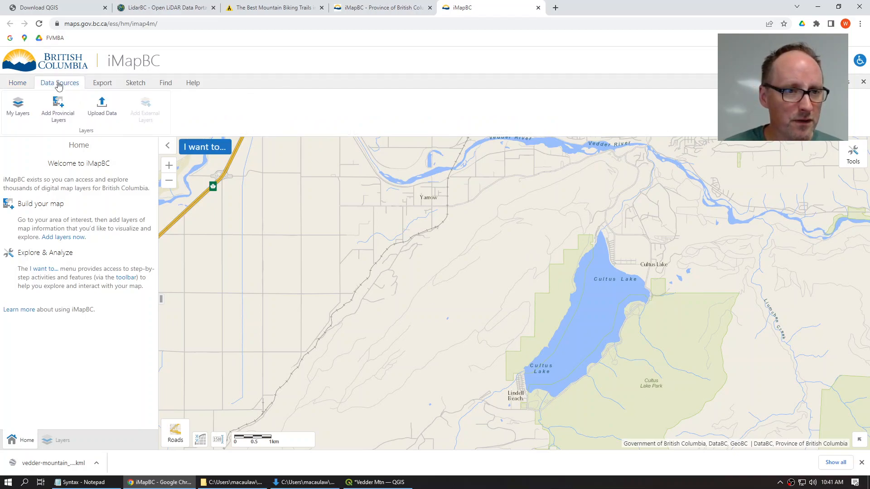
pyautogui.click(67, 112)
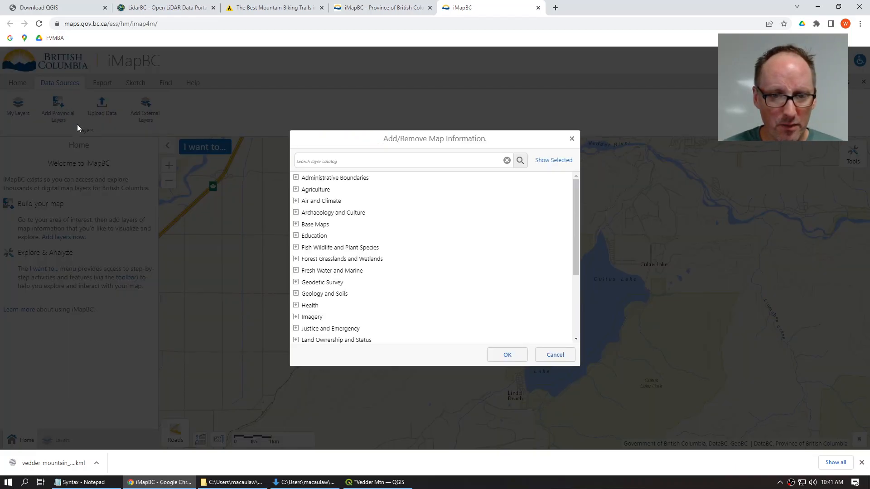
pyautogui.moveTo(574, 224); pyautogui.dragTo(575, 278)
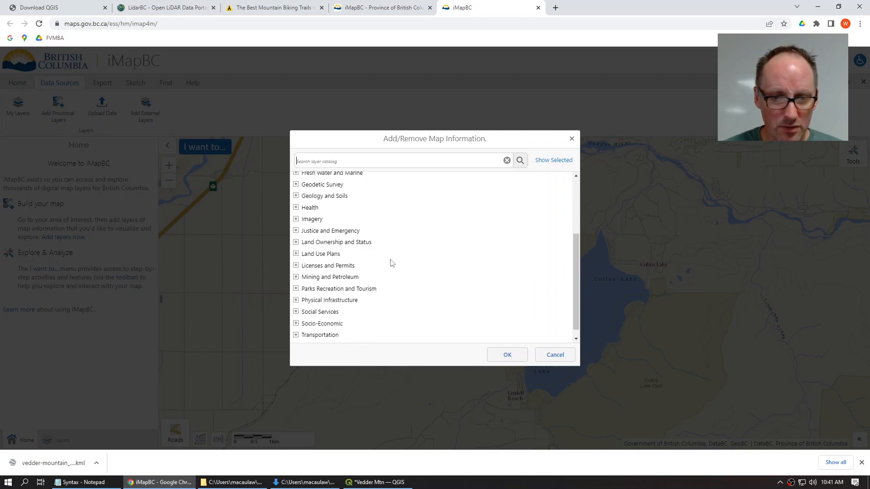
pyautogui.click(295, 242)
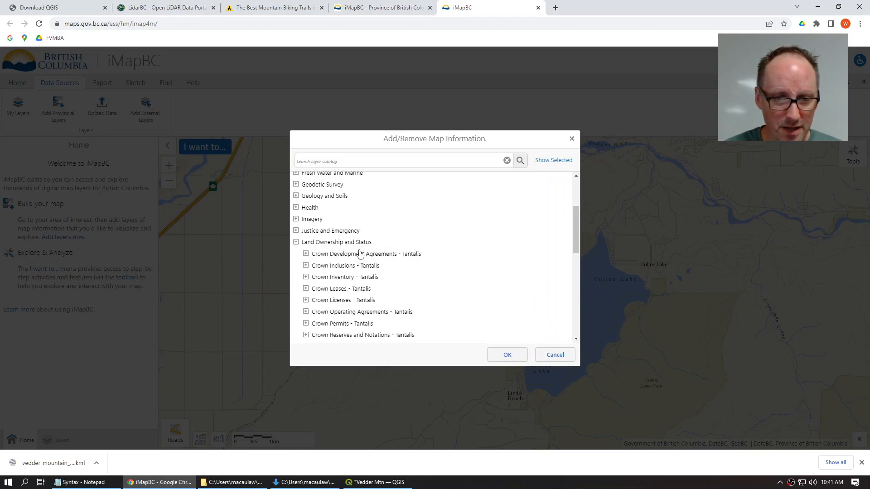
pyautogui.moveTo(575, 225); pyautogui.dragTo(572, 298)
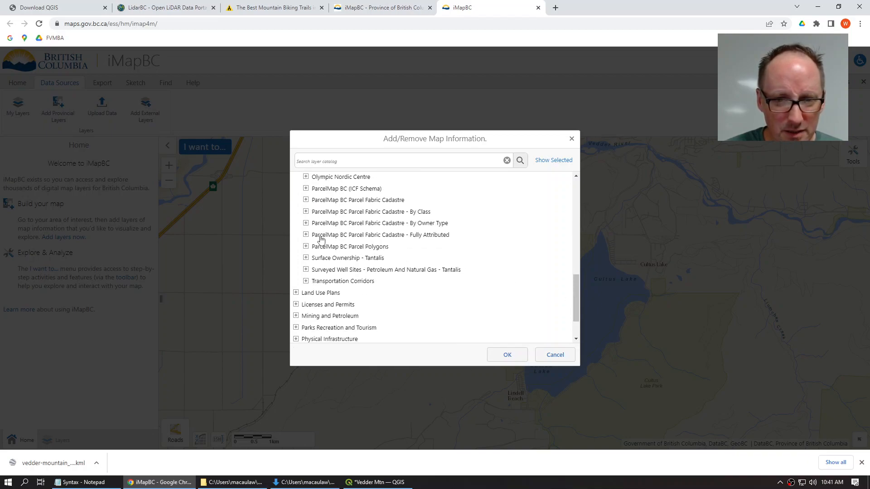
pyautogui.click(306, 223)
pyautogui.click(316, 235)
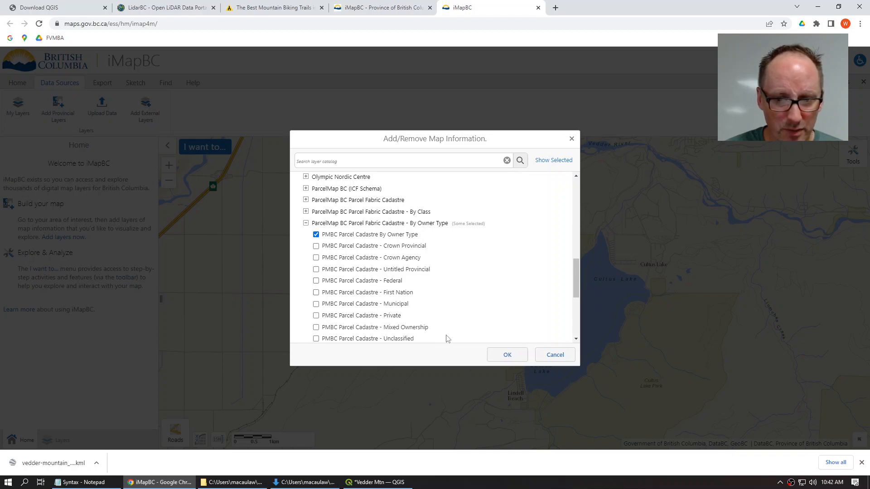
pyautogui.click(506, 355)
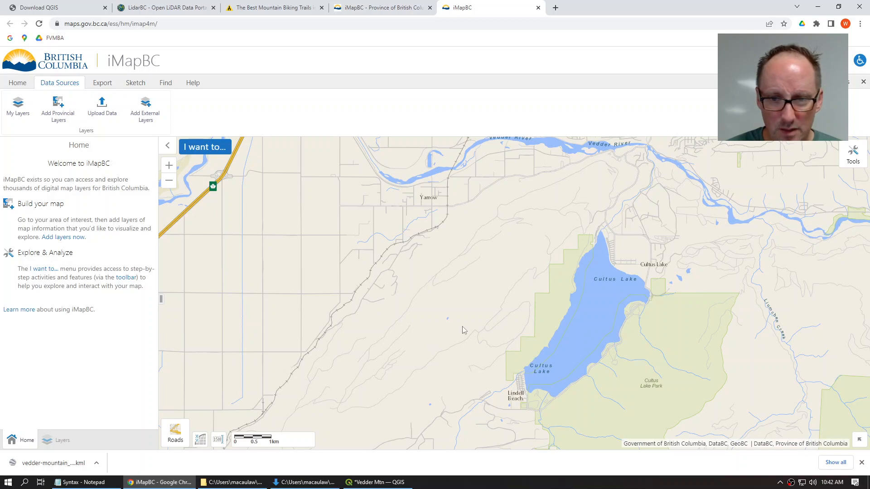
# Step: Zoom and pan between the Vedder River and Cultus Lake parcels, closing the downloads bar
pyautogui.scroll(1, 486, 309)
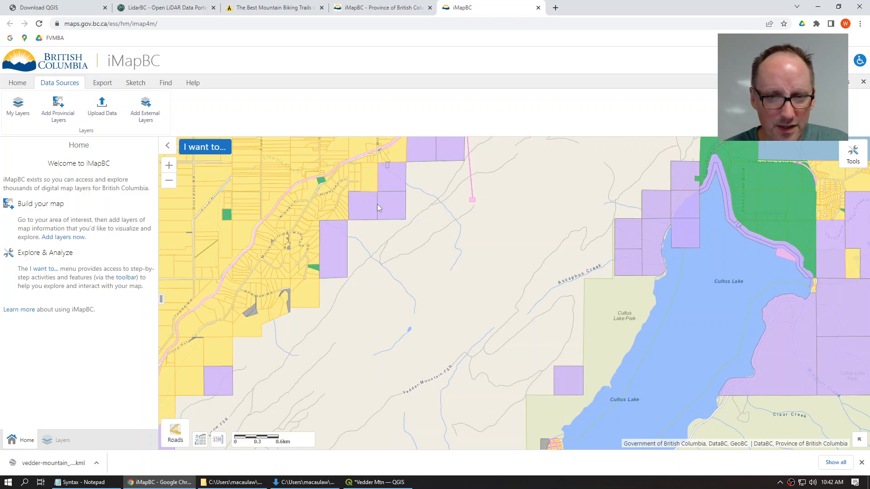
pyautogui.moveTo(515, 196); pyautogui.dragTo(463, 300)
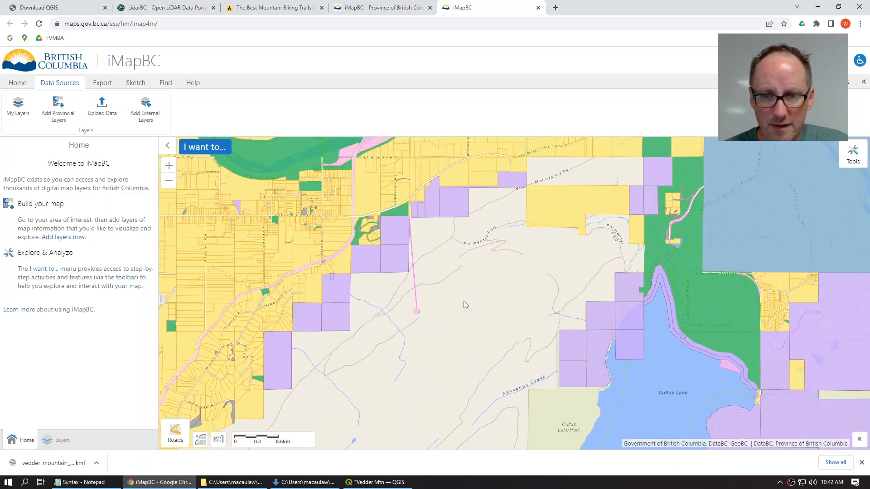
pyautogui.moveTo(452, 322)
pyautogui.mouseDown()
pyautogui.moveTo(489, 190)
pyautogui.moveTo(515, 158)
pyautogui.mouseUp()
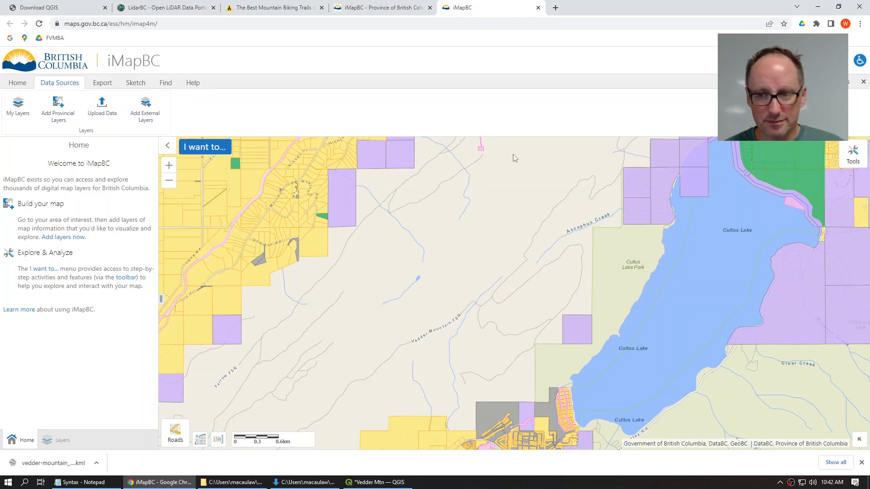
pyautogui.click(861, 463)
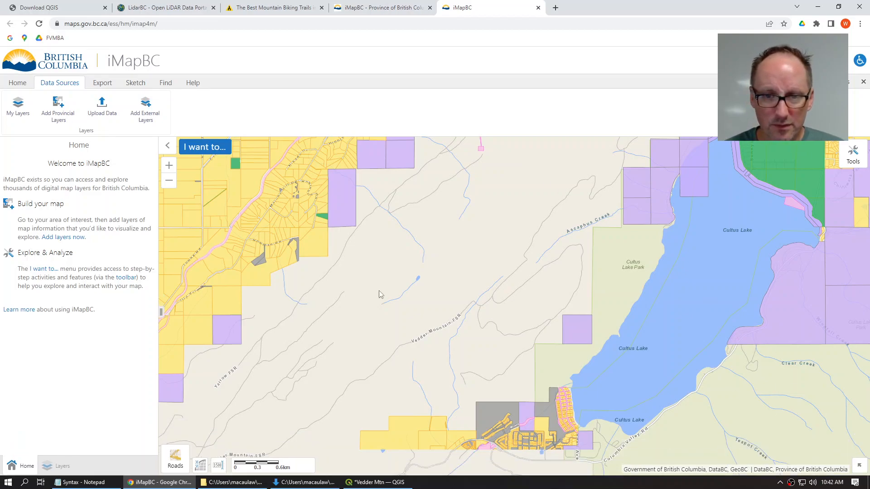
pyautogui.moveTo(443, 306); pyautogui.dragTo(515, 210)
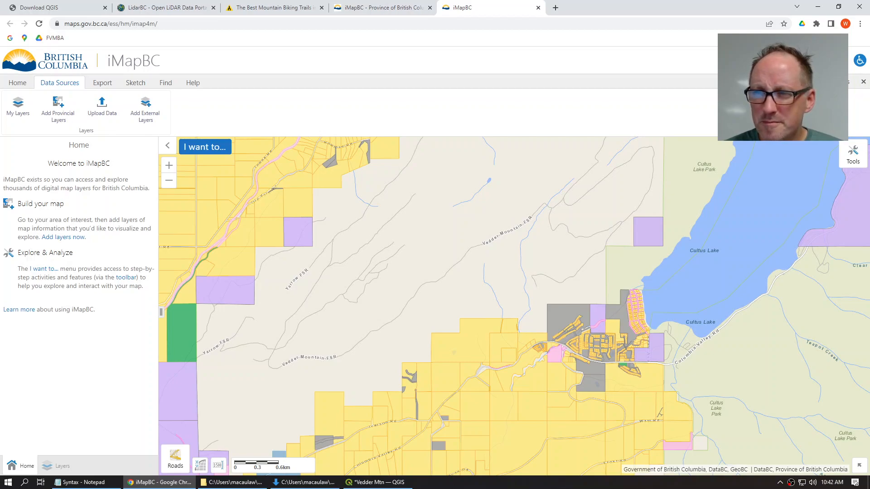
# Step: Collapse the ribbon, go full screen with F11, and pan north across Vedder Mountain
pyautogui.click(863, 82)
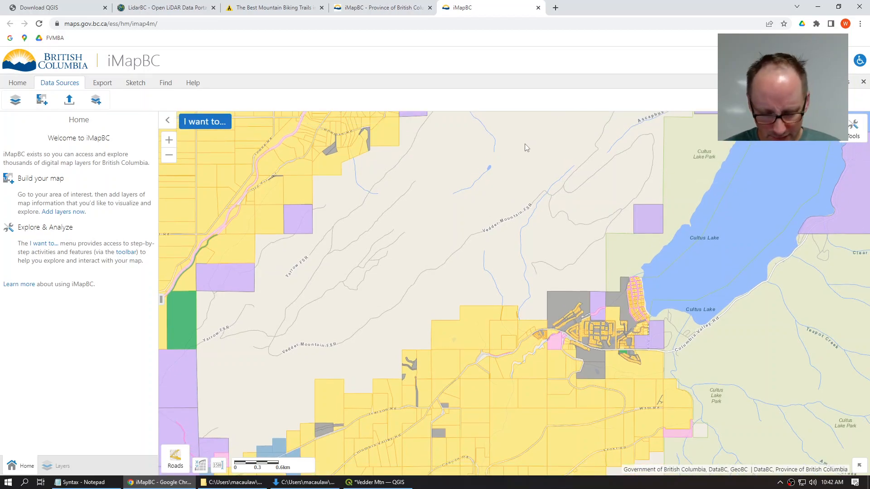
pyautogui.press('F11')
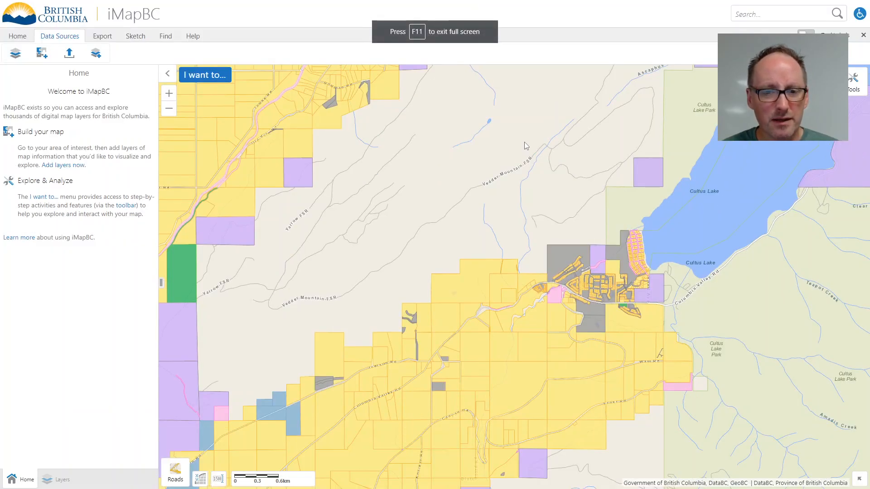
pyautogui.moveTo(497, 162); pyautogui.dragTo(450, 293)
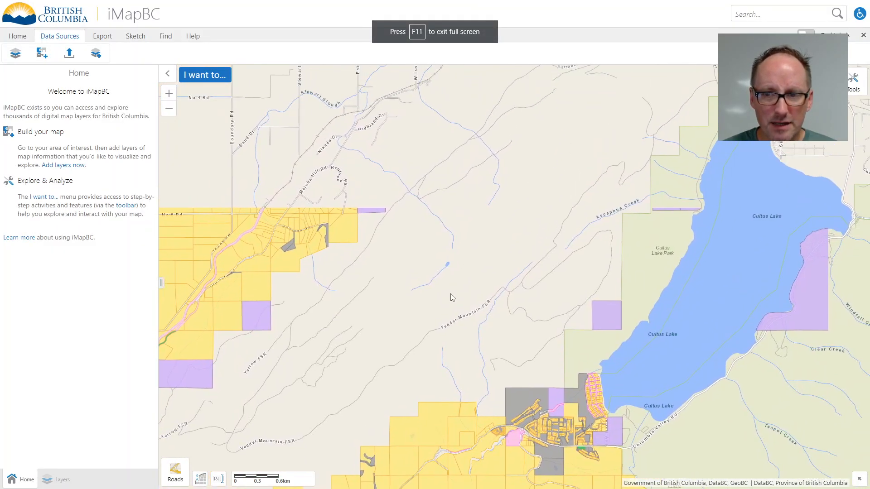
pyautogui.moveTo(458, 245); pyautogui.dragTo(433, 318)
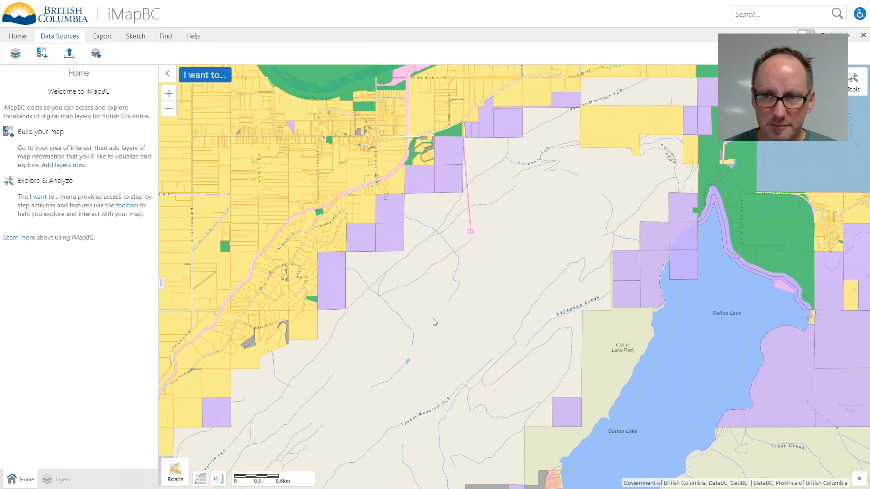
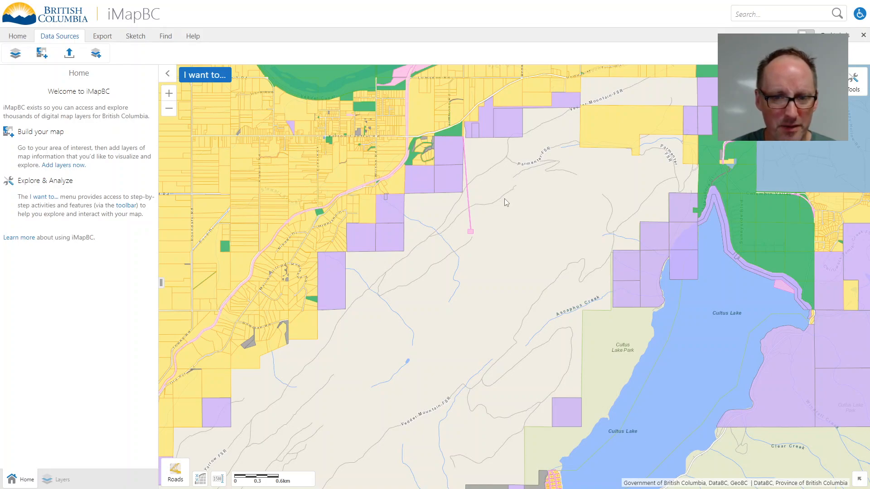
# Step: Shift the iMapBC map to show south Cultus Lake and turn on toolbar labels
pyautogui.moveTo(495, 279); pyautogui.dragTo(497, 212)
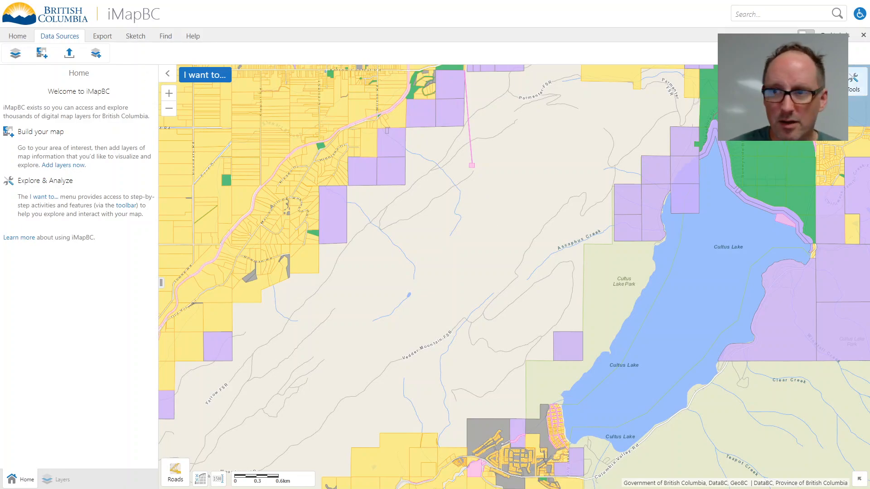
pyautogui.click(806, 34)
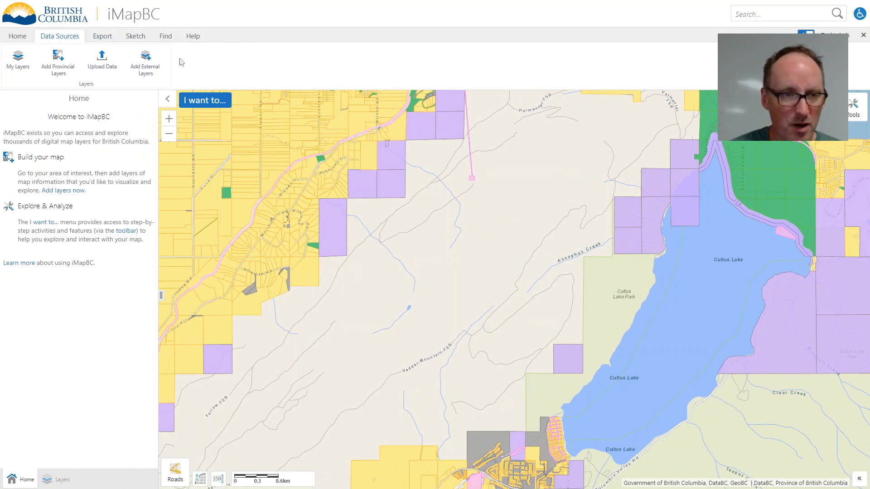
# Step: Prepare a Provincial Layer Download order for the parcel layer using Draw a Custom AOI
pyautogui.click(108, 44)
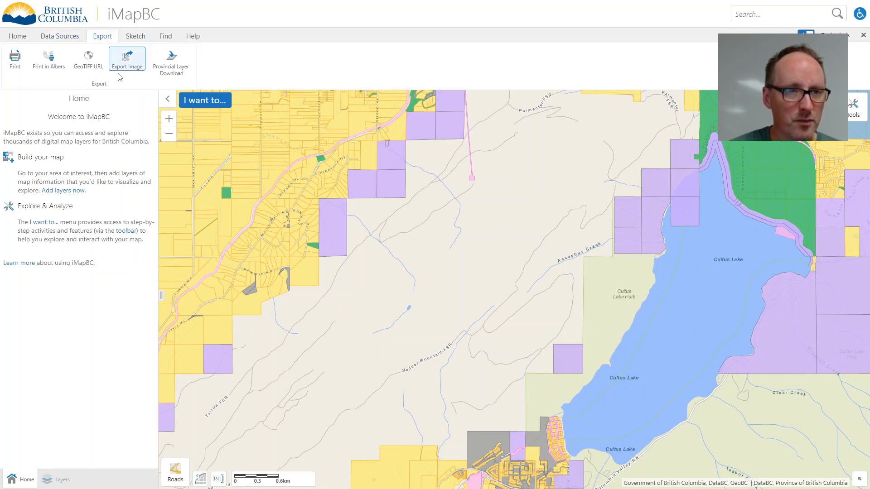
pyautogui.click(166, 64)
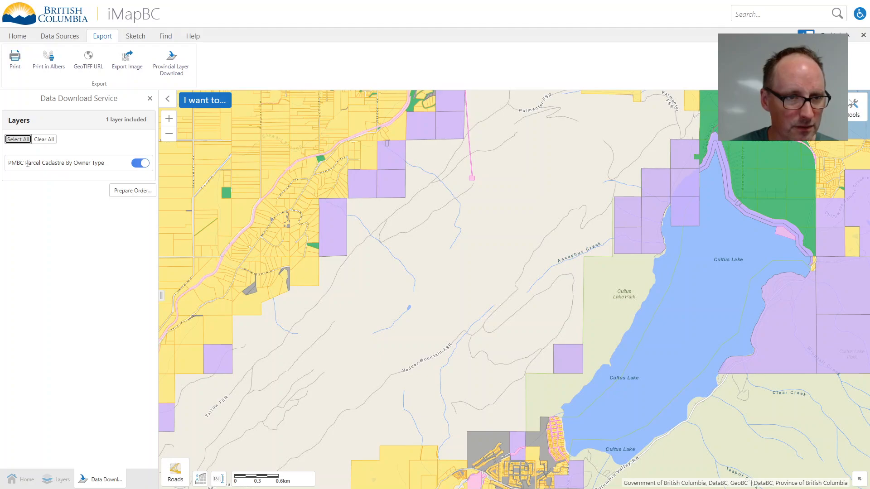
pyautogui.click(138, 190)
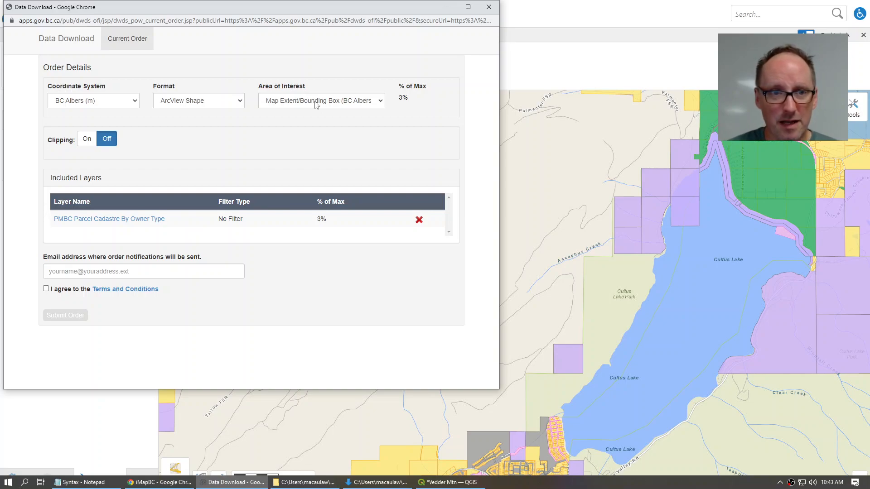
pyautogui.click(377, 102)
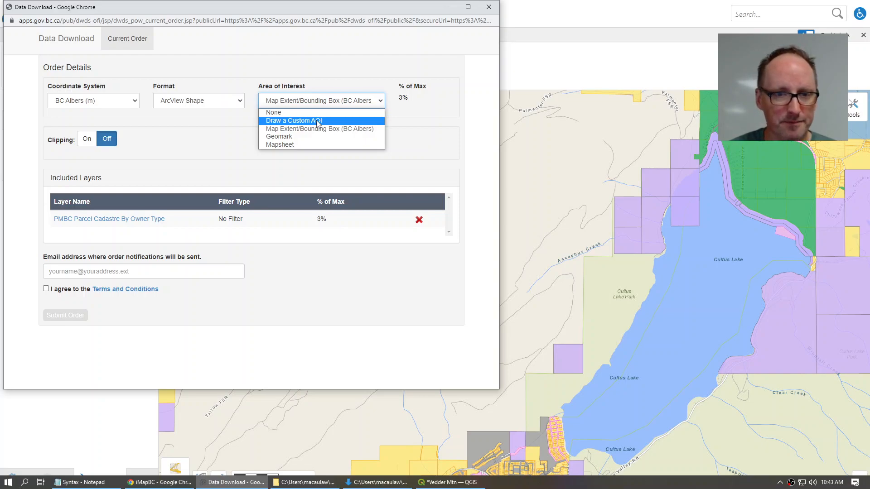
pyautogui.click(316, 120)
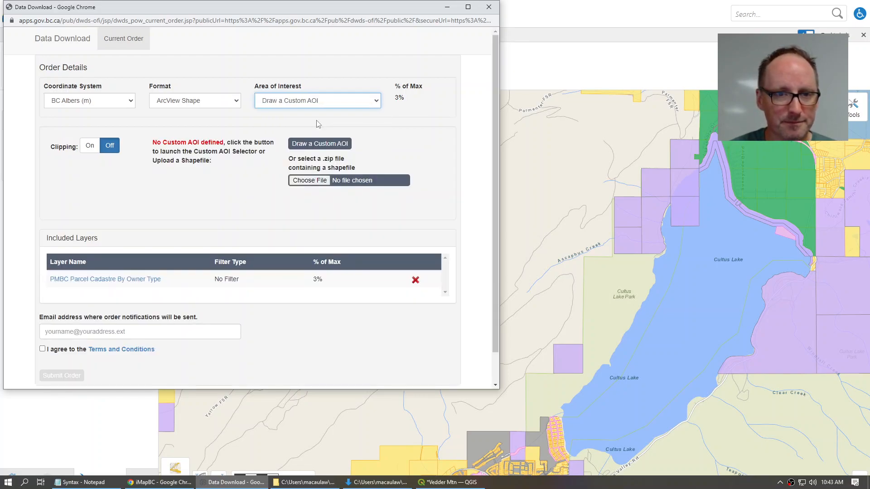
pyautogui.click(320, 144)
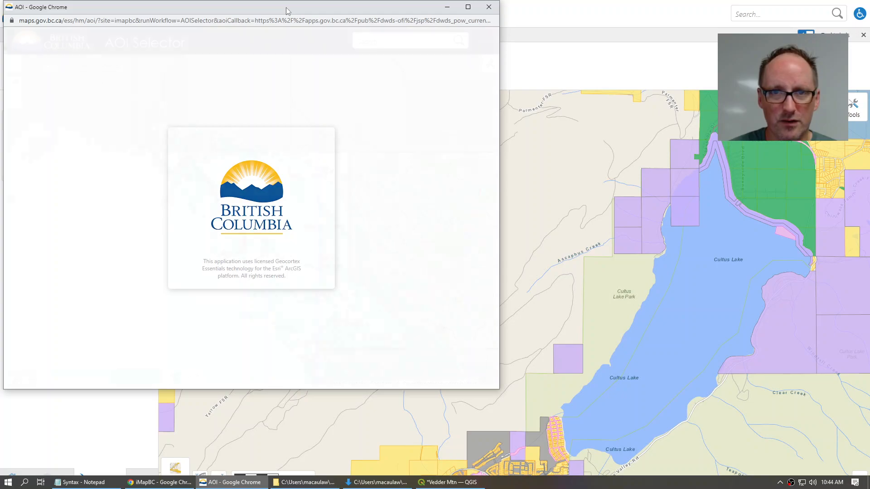
# Step: Zoom to Cultus Lake, pick Select by polygon, and maximize the selector to frame Vedder Mountain
pyautogui.scroll(4, 403, 345)
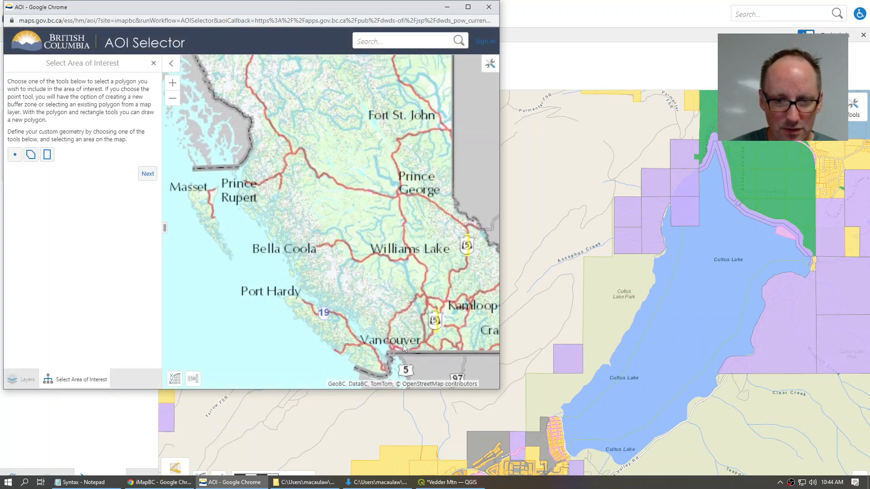
pyautogui.scroll(2, 406, 338)
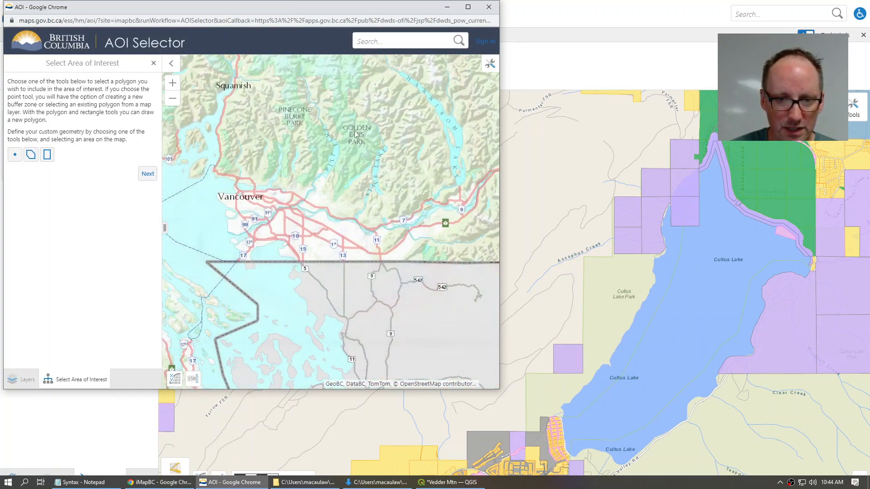
pyautogui.scroll(3, 369, 240)
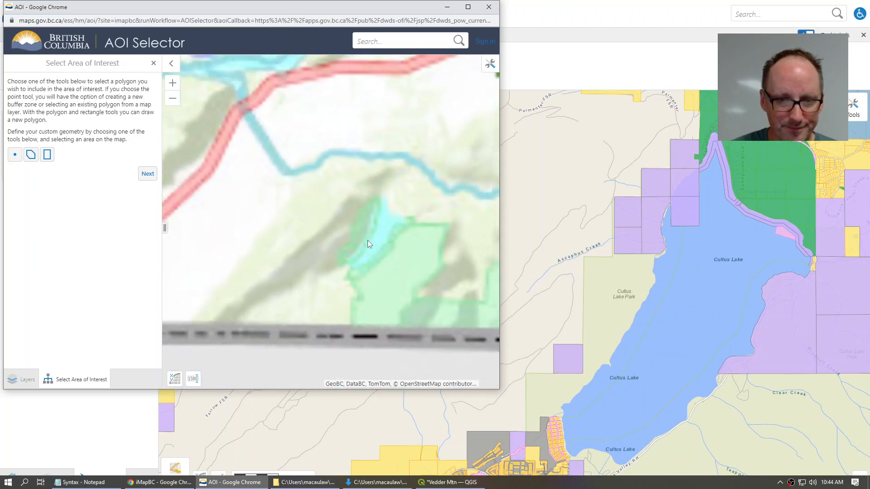
pyautogui.moveTo(298, 259); pyautogui.dragTo(340, 233)
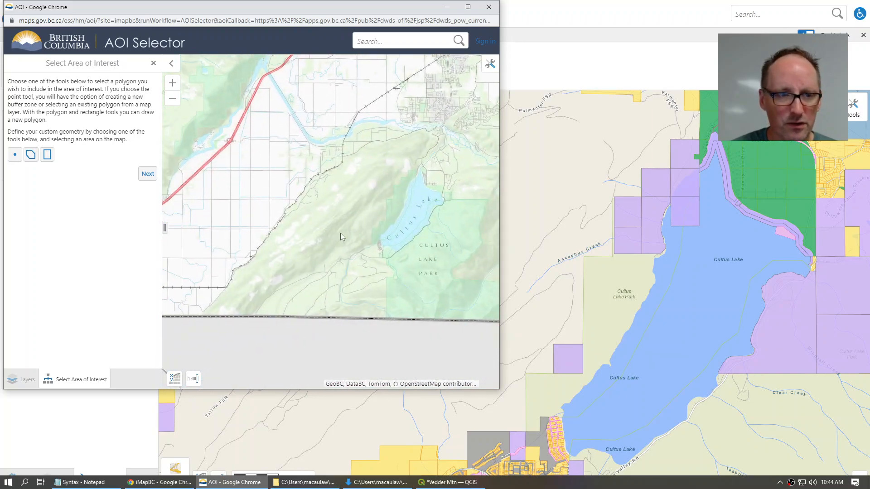
pyautogui.click(31, 156)
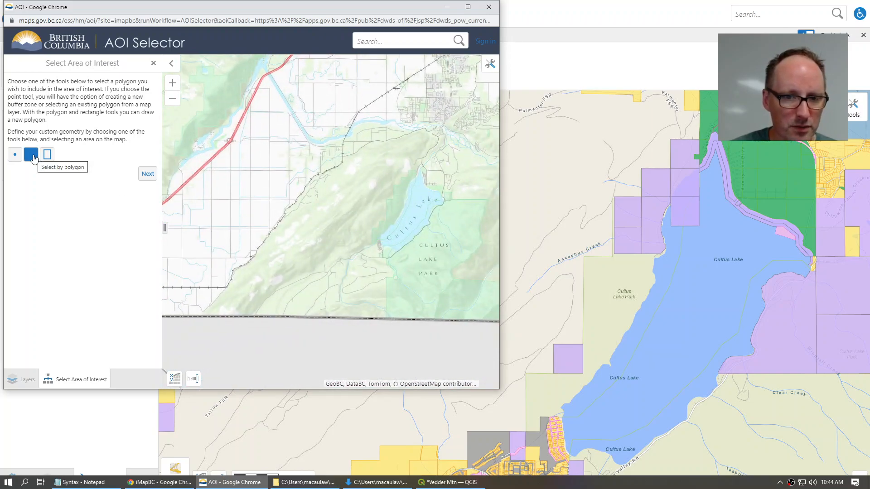
pyautogui.scroll(1, 330, 236)
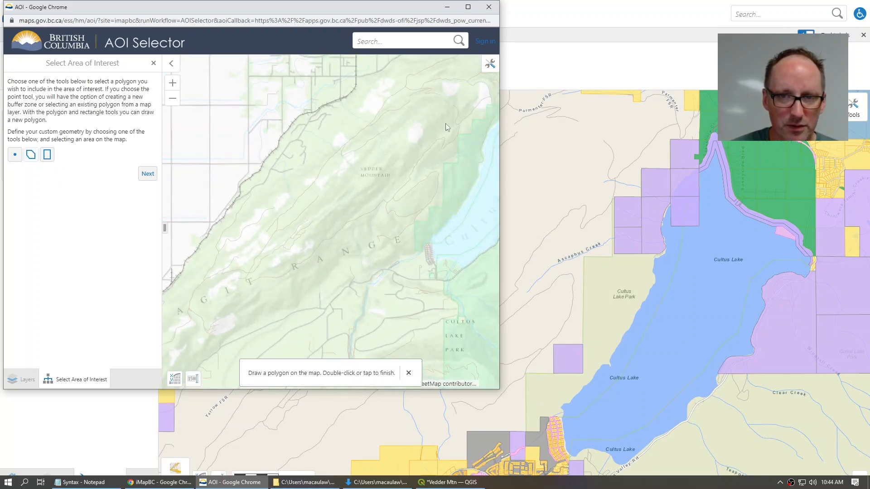
pyautogui.click(468, 7)
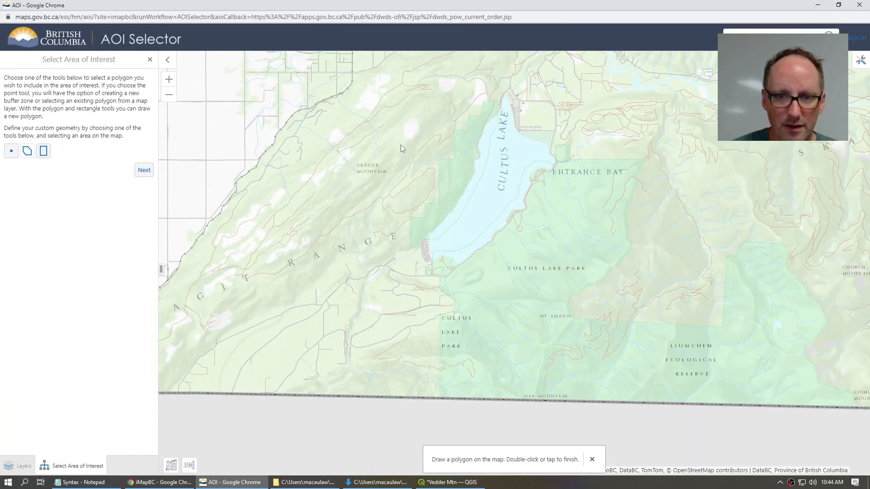
pyautogui.moveTo(373, 183); pyautogui.dragTo(416, 246)
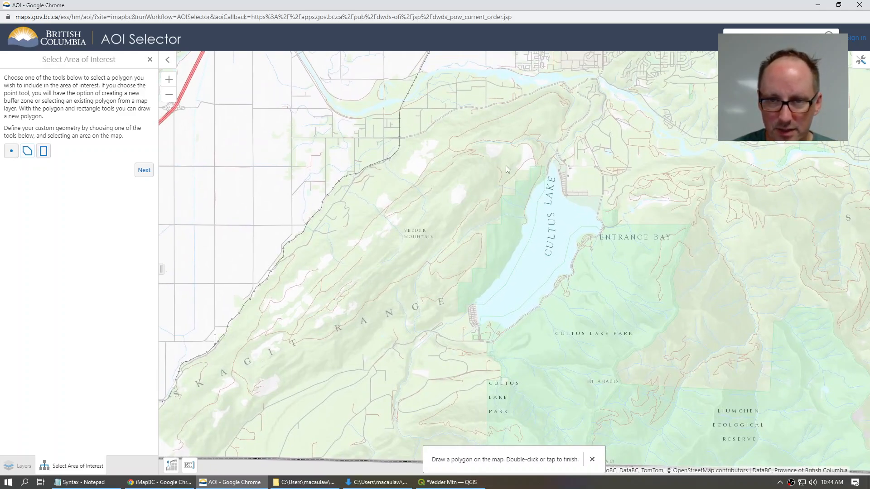
# Step: Outline Vedder Mountain from Cultus Lake's north end down the west shore to the southwest end
pyautogui.click(544, 159)
pyautogui.click(508, 250)
pyautogui.click(484, 282)
pyautogui.click(462, 301)
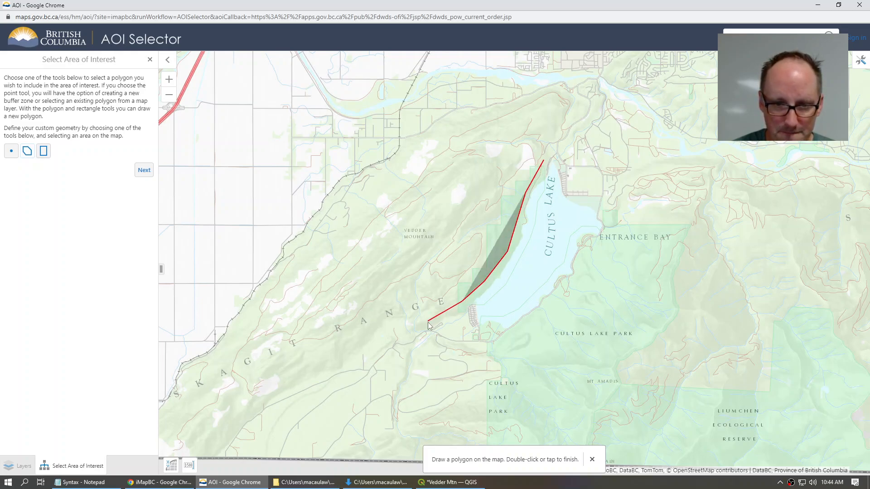
pyautogui.click(387, 341)
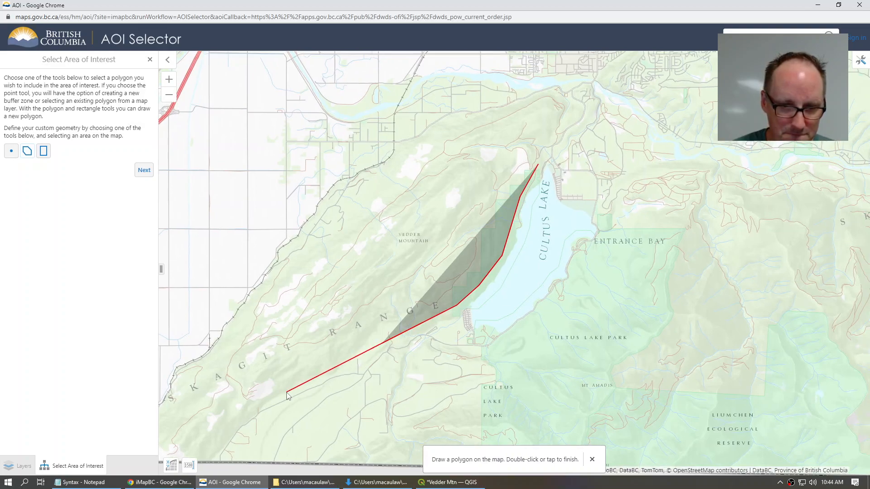
pyautogui.click(276, 397)
pyautogui.click(258, 407)
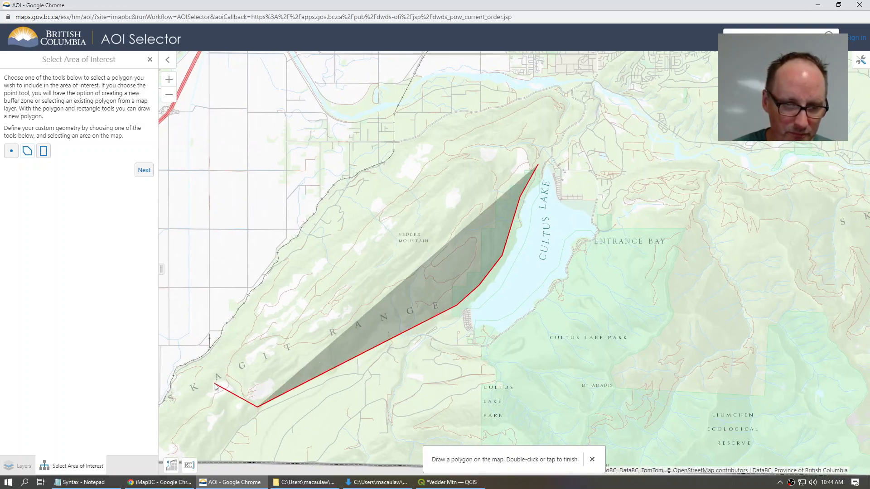
pyautogui.click(206, 361)
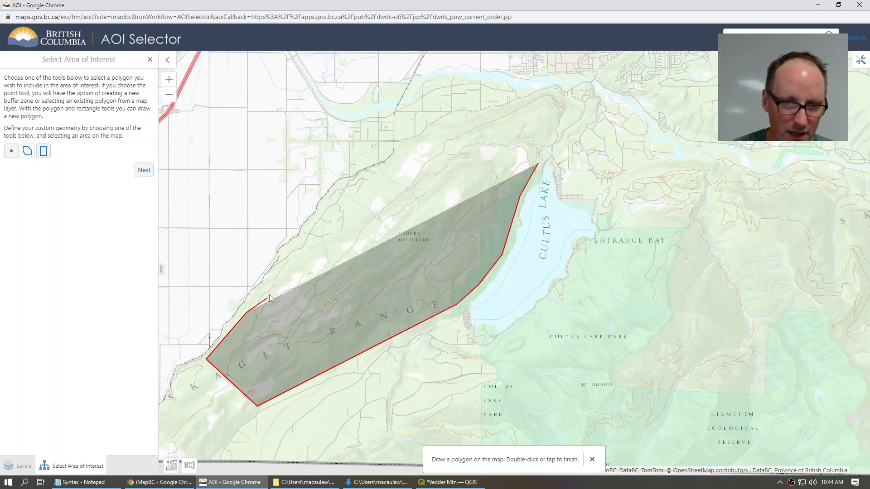
# Step: Trace the northwest flank back northeast, close the polygon, and capture it with Next
pyautogui.click(310, 239)
pyautogui.click(348, 236)
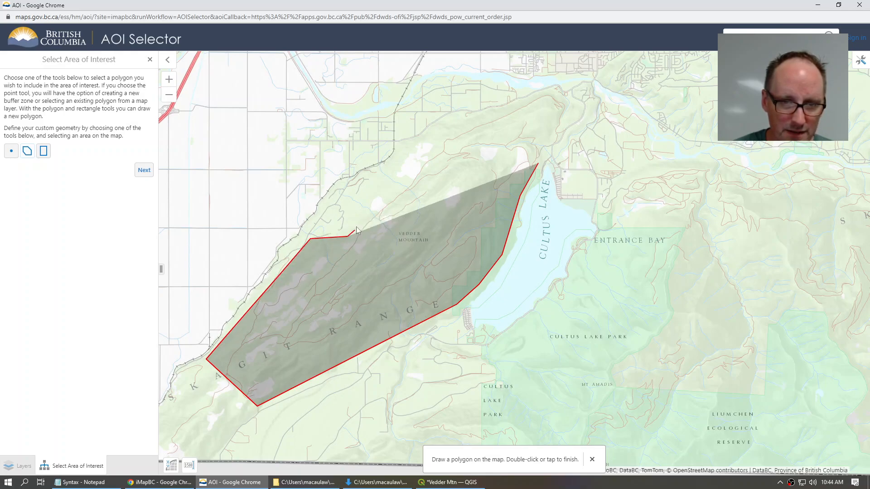
pyautogui.click(353, 201)
pyautogui.click(378, 175)
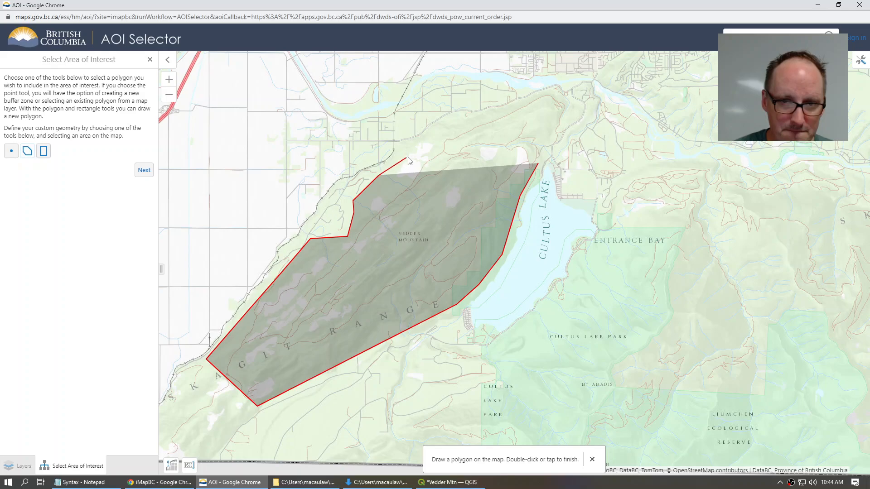
pyautogui.click(425, 137)
pyautogui.click(491, 113)
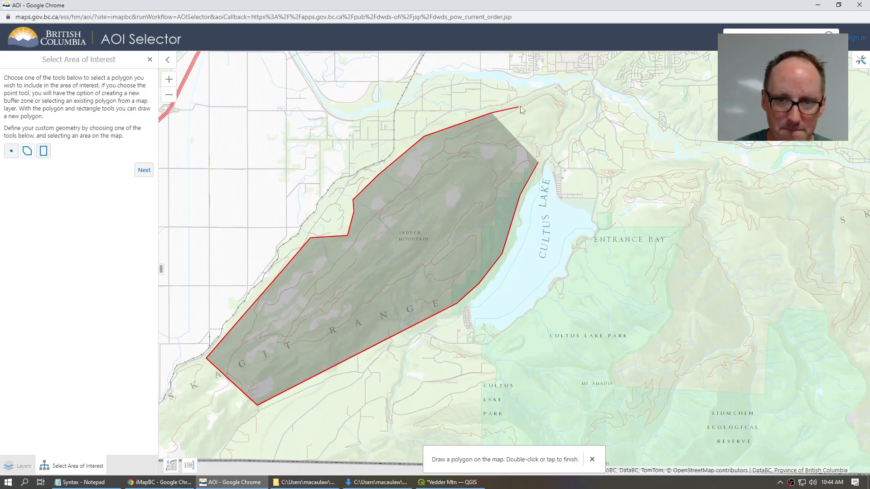
pyautogui.click(525, 102)
pyautogui.doubleClick(550, 123)
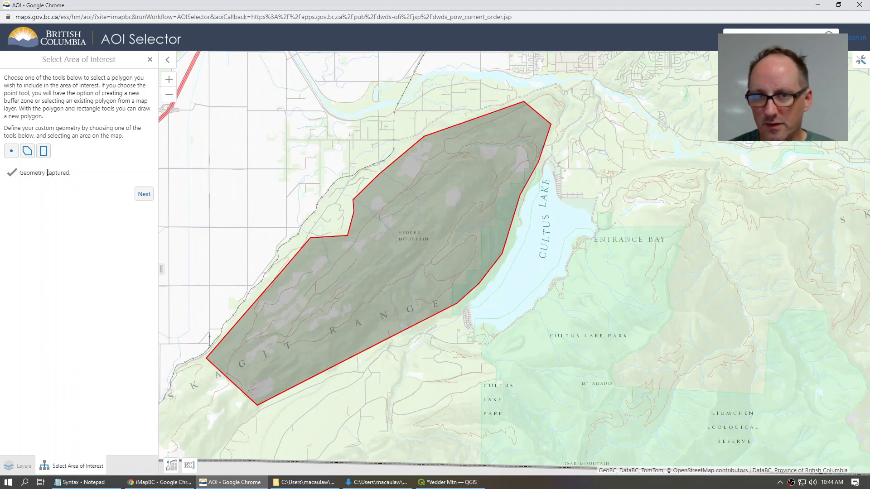
pyautogui.click(144, 194)
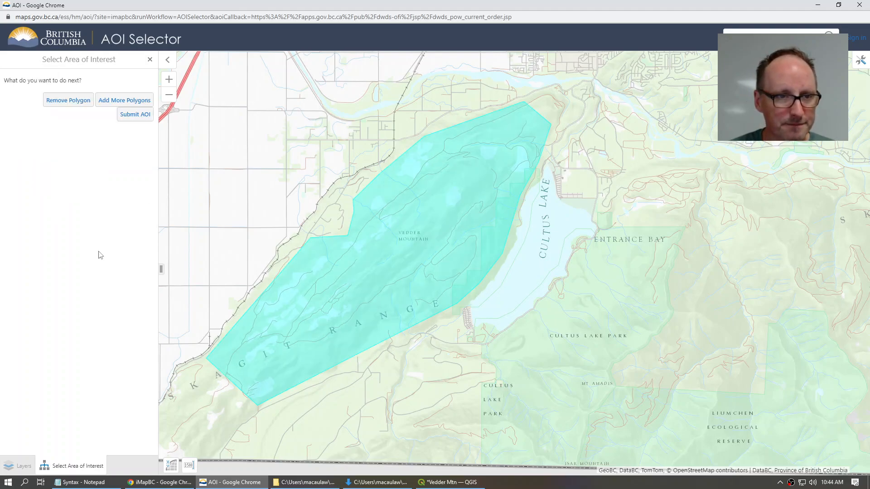
# Step: Submit the AOI, enter a notification e-mail, agree to the terms, submit the order, and close
pyautogui.click(130, 115)
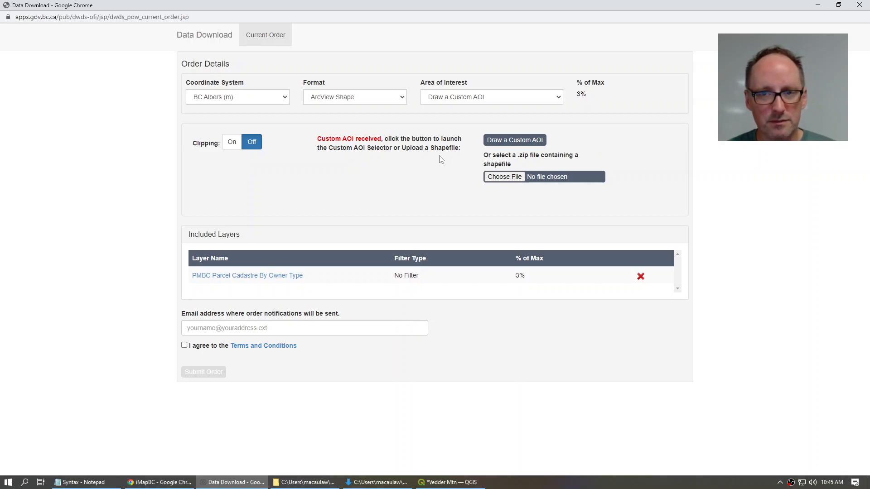
pyautogui.click(202, 328)
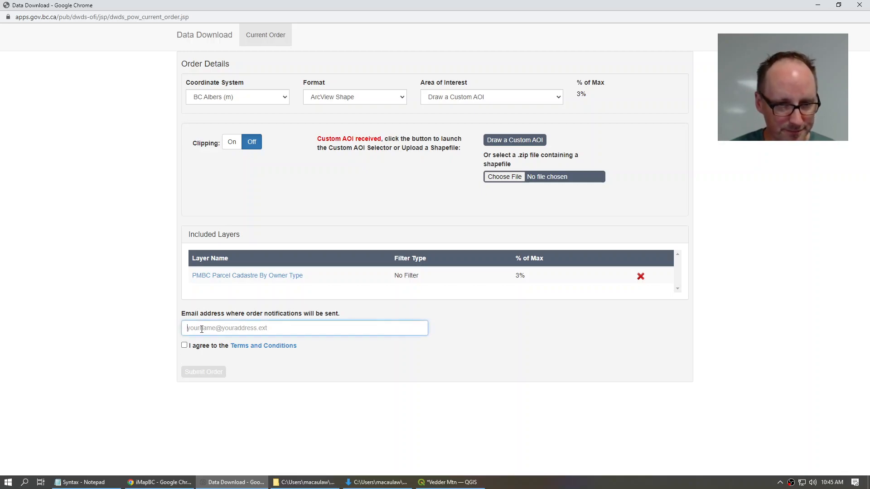
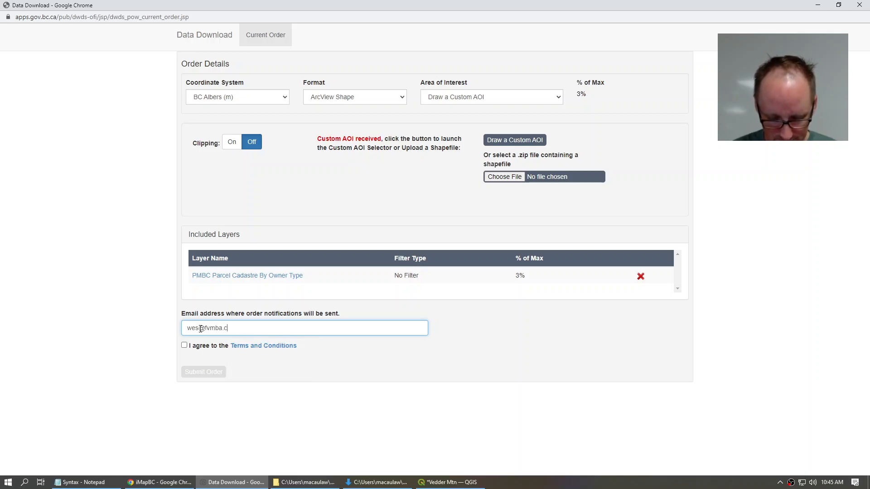
pyautogui.click(184, 345)
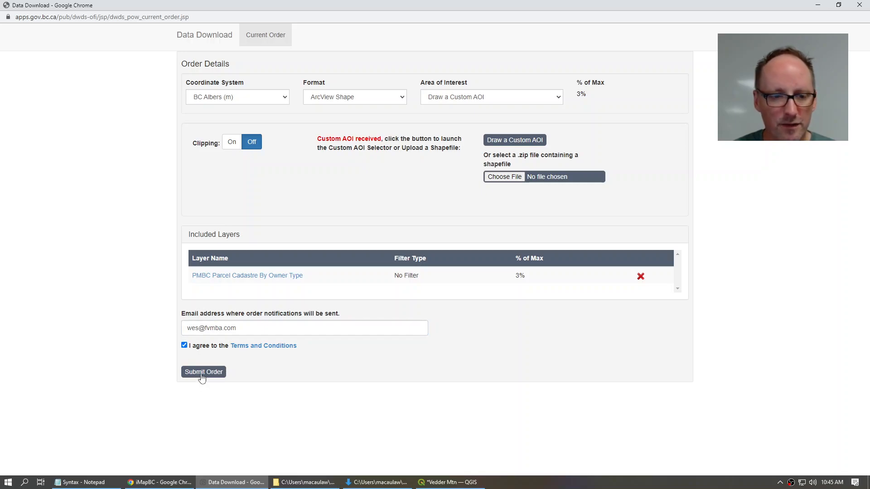
pyautogui.click(203, 373)
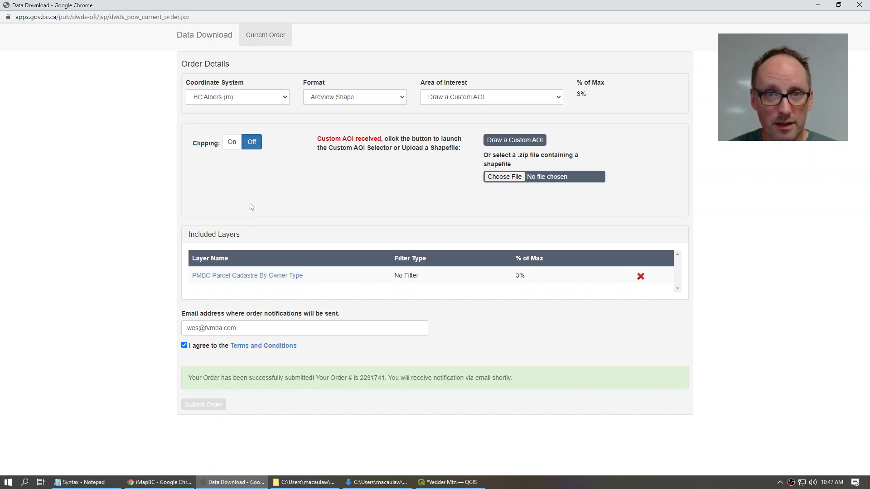
pyautogui.click(859, 5)
# Step: Exit full-screen browsing and bring the Downloads folder window forward
pyautogui.click(636, 18)
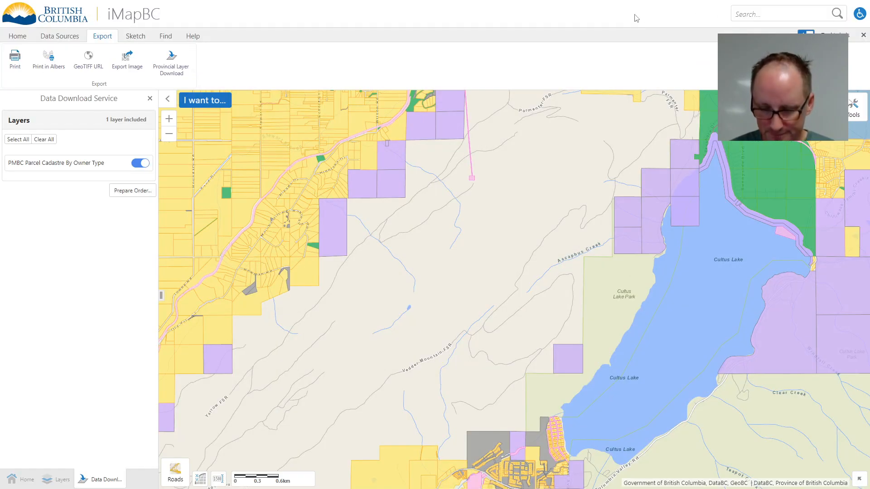
pyautogui.press('F11')
pyautogui.click(818, 7)
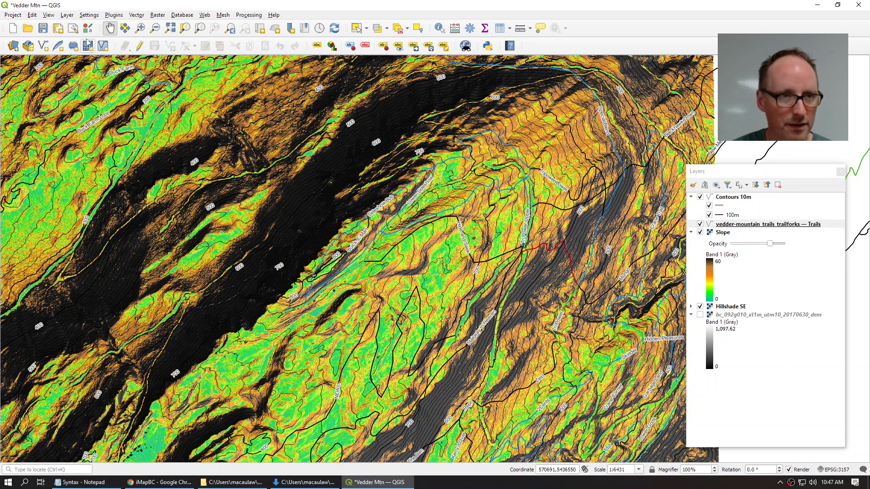
pyautogui.click(304, 482)
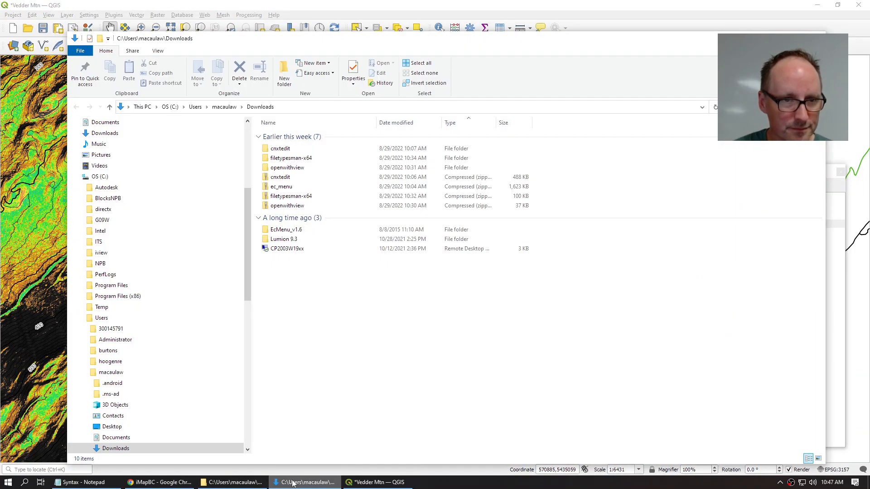
# Step: Move the downloaded BCGW zip onto the Desktop's Vedder Mtn folder and open that folder
pyautogui.scroll(5, 109, 125)
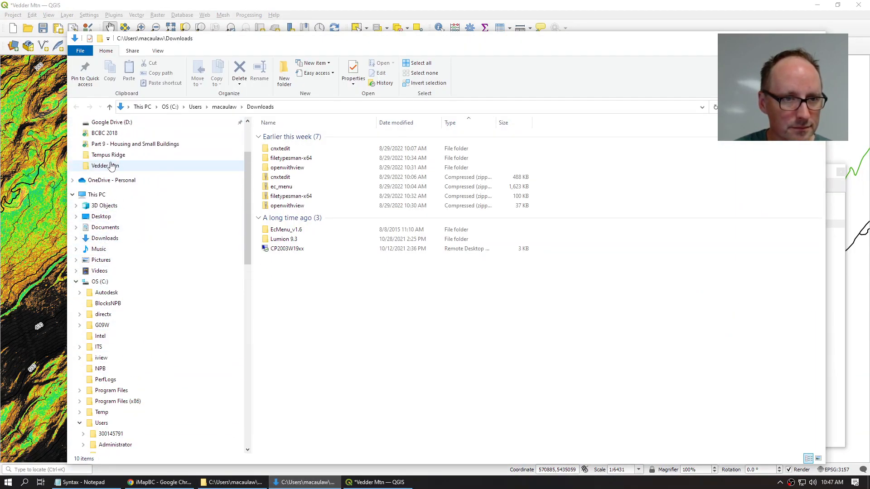
pyautogui.scroll(1, 107, 156)
pyautogui.click(98, 140)
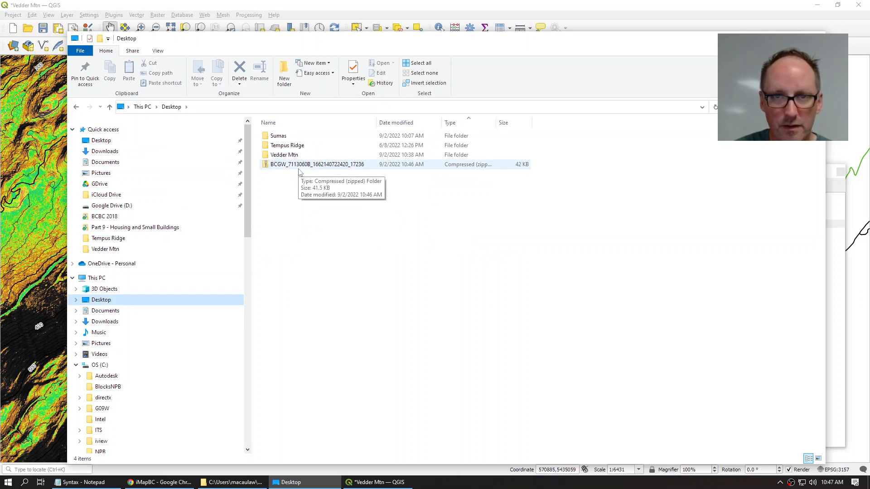
pyautogui.moveTo(292, 166)
pyautogui.mouseDown()
pyautogui.moveTo(304, 157)
pyautogui.moveTo(288, 157)
pyautogui.mouseUp()
pyautogui.doubleClick(288, 156)
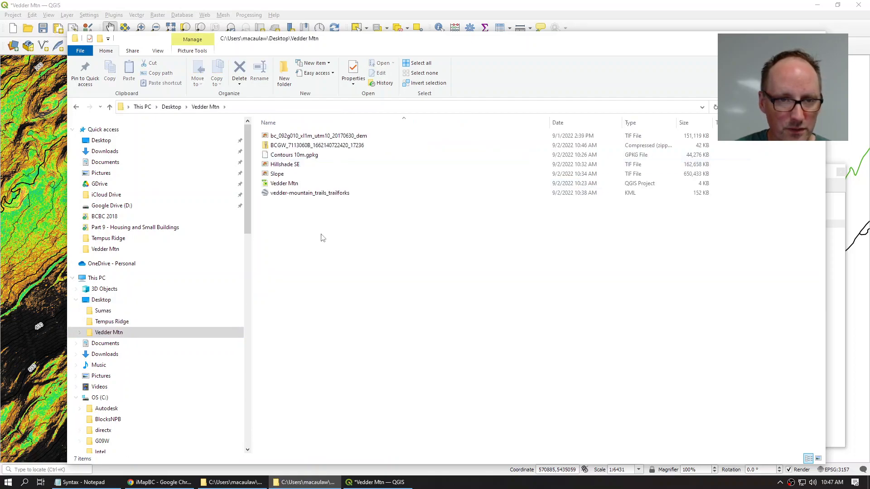
pyautogui.rightClick(296, 148)
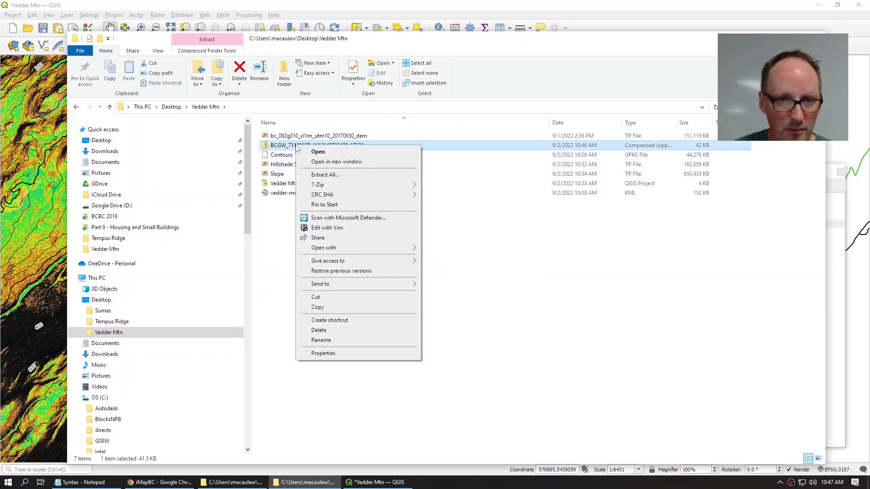
# Step: Extract the BCGW zip into a new folder named Parcels inside Vedder Mtn
pyautogui.click(319, 176)
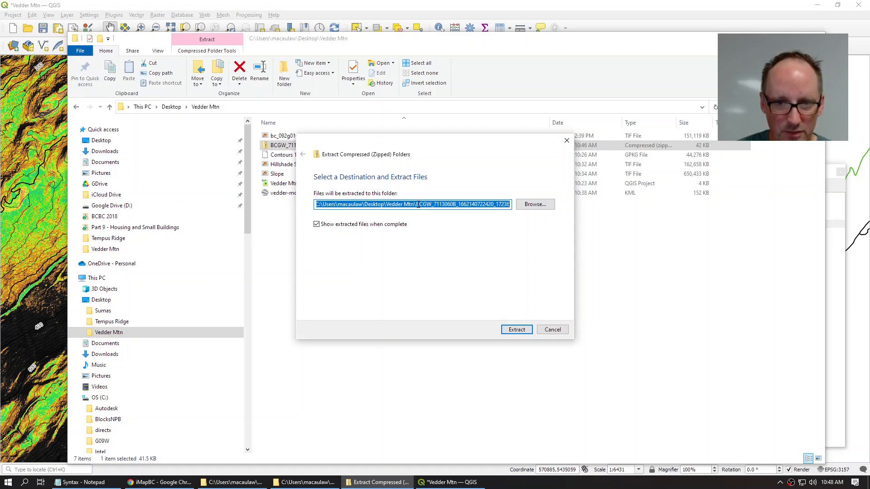
pyautogui.moveTo(416, 203); pyautogui.dragTo(587, 199)
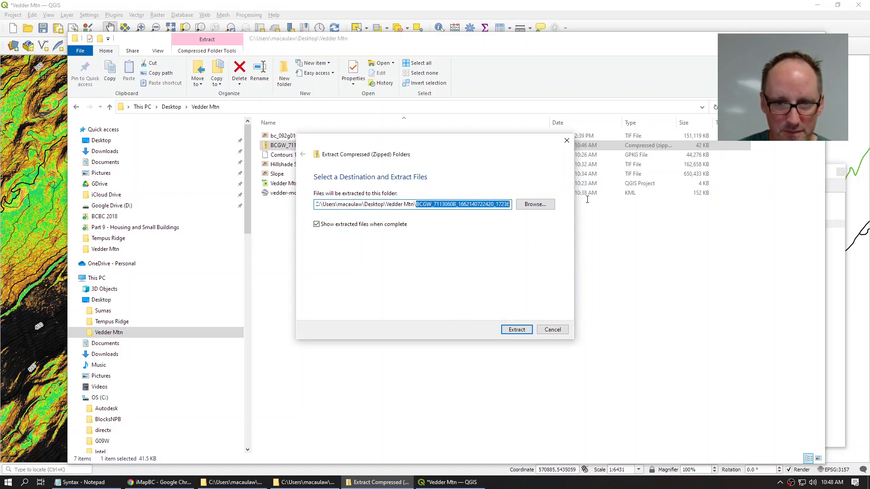
pyautogui.write('Parcels')
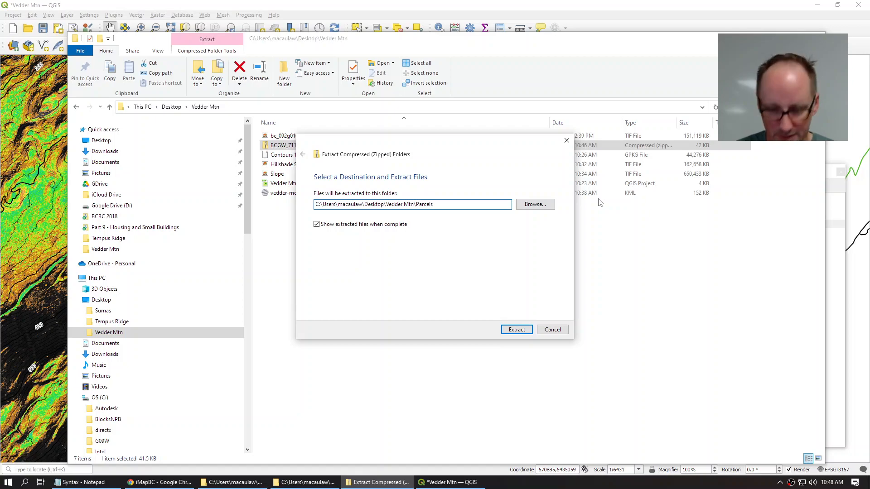
pyautogui.click(512, 331)
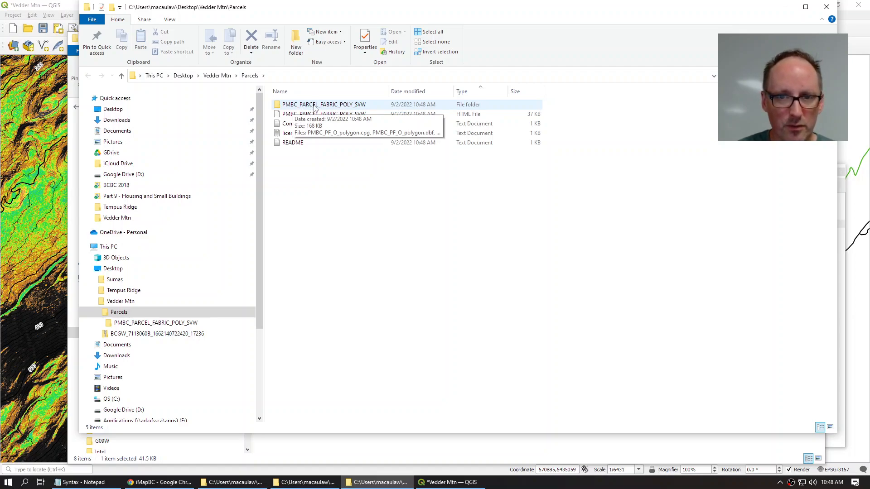
# Step: Move PMBC_PARCEL_FABRIC_POLY_SVW directly into Vedder Mtn, check its files, and return to QGIS
pyautogui.doubleClick(316, 105)
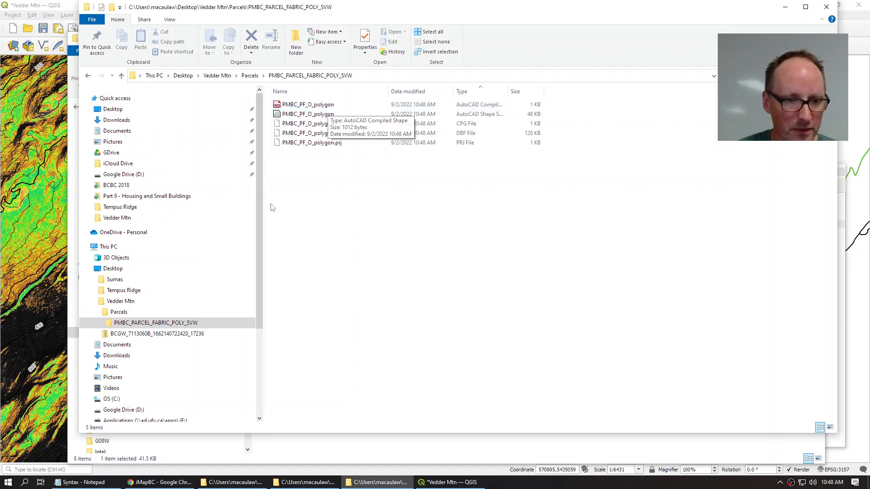
pyautogui.click(123, 323)
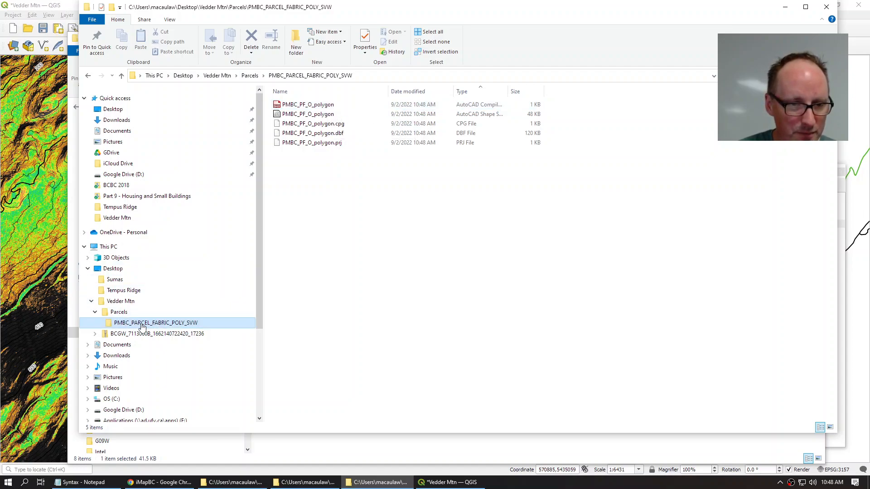
pyautogui.moveTo(142, 326); pyautogui.dragTo(131, 302)
pyautogui.click(121, 301)
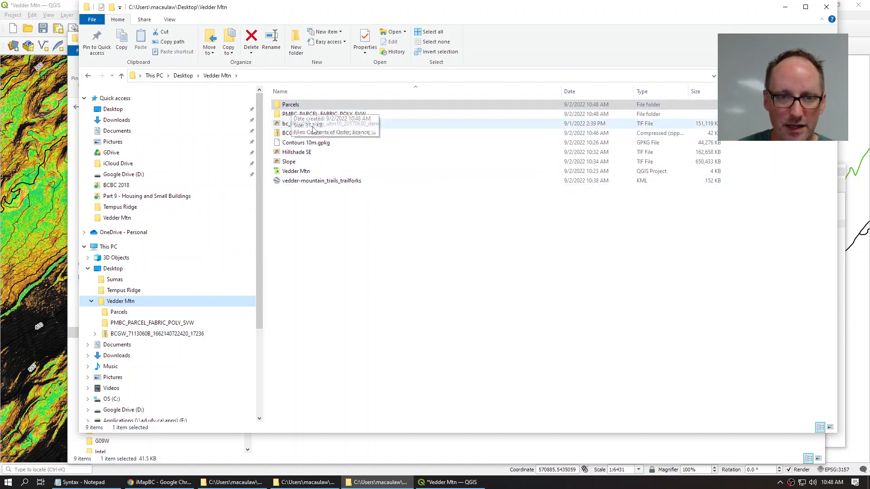
pyautogui.click(295, 114)
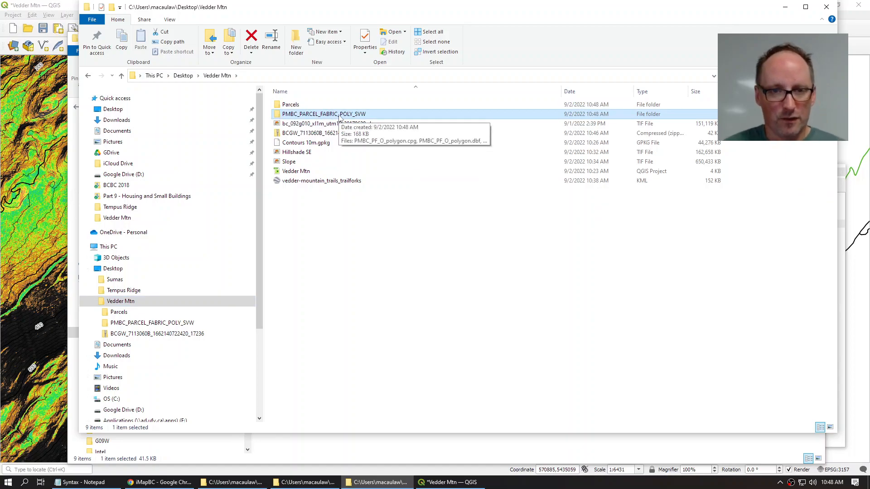
pyautogui.doubleClick(339, 115)
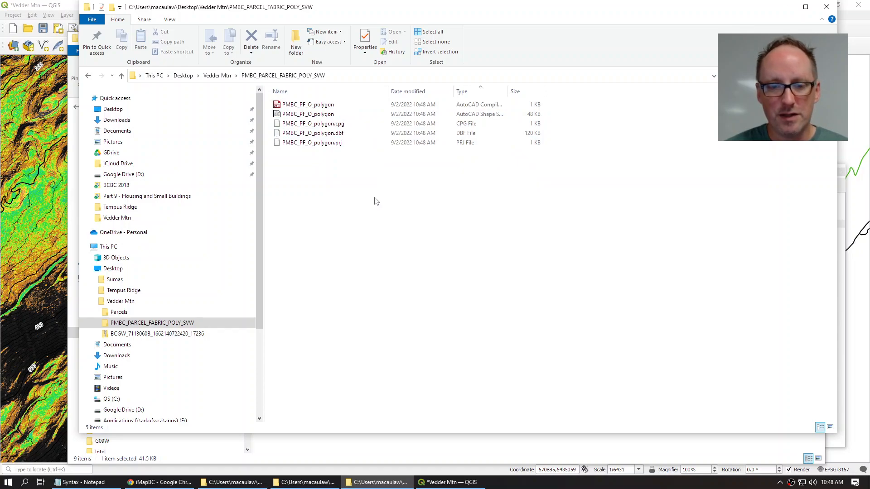
pyautogui.click(445, 483)
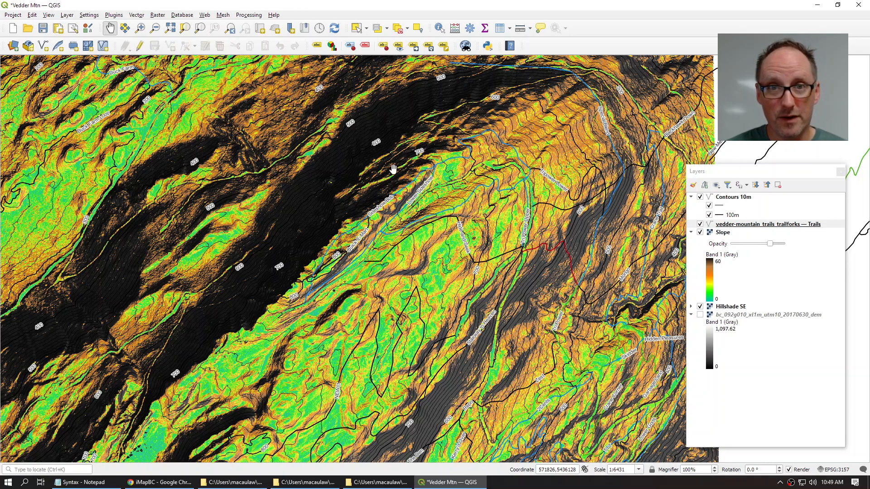
# Step: Add PMBC_PF_O_polygon.shp from the PMBC_PARCEL_FABRIC_POLY_SVW folder as a vector layer
pyautogui.click(68, 16)
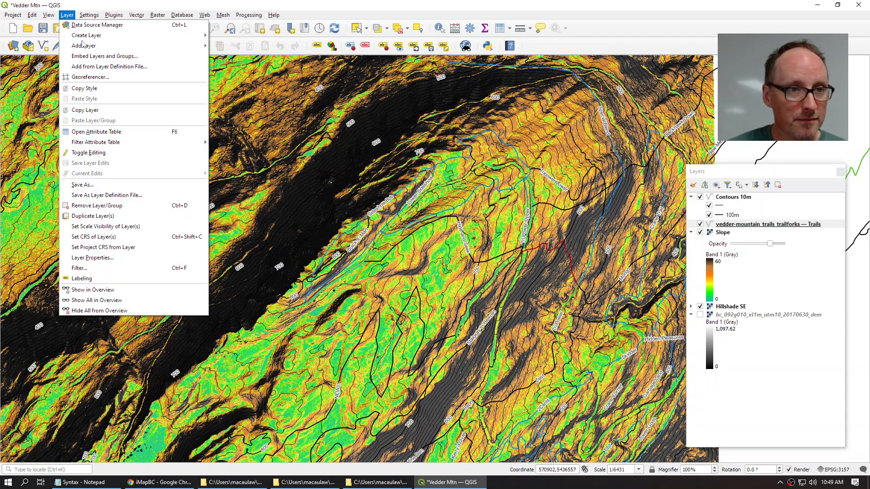
pyautogui.moveTo(145, 45)
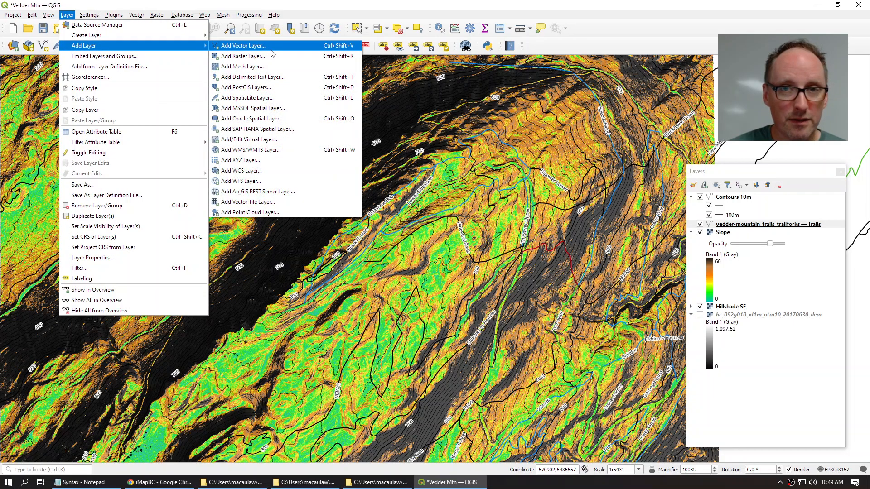
pyautogui.click(271, 49)
pyautogui.click(643, 182)
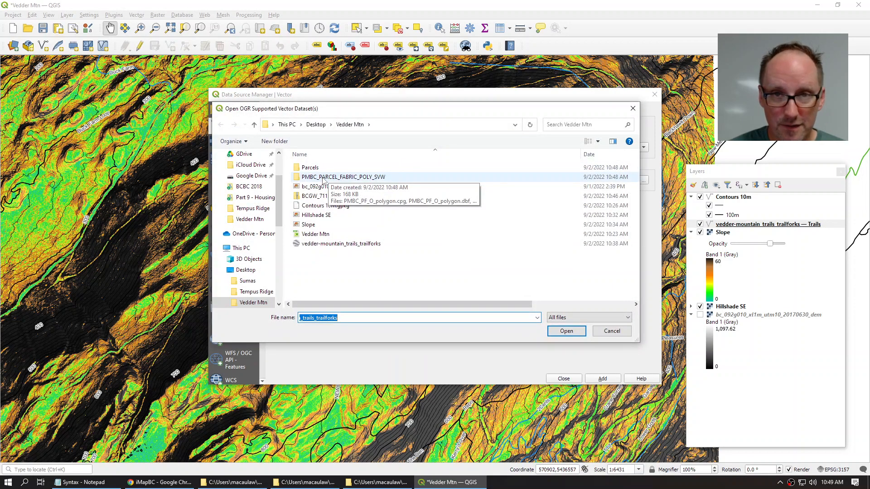
pyautogui.doubleClick(342, 178)
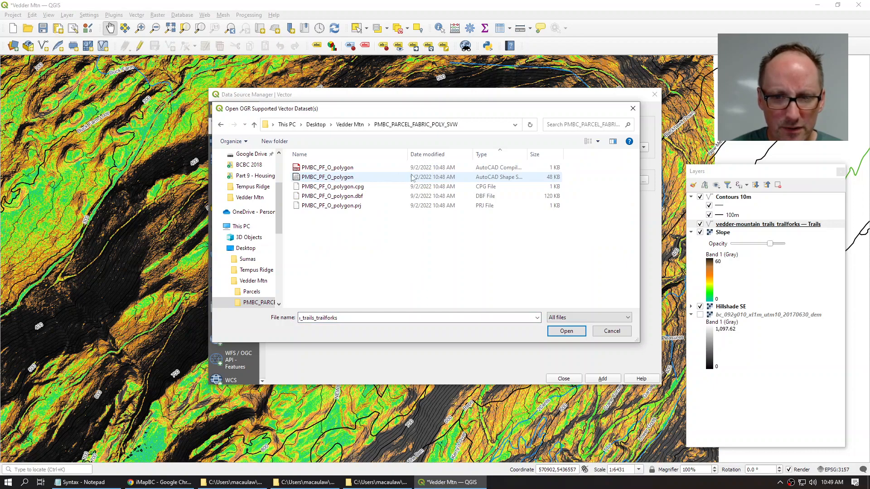
pyautogui.click(432, 178)
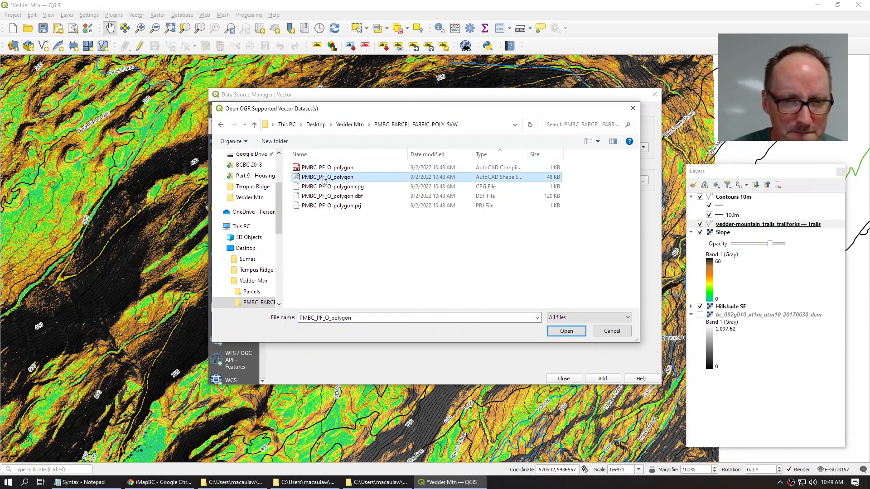
pyautogui.click(567, 332)
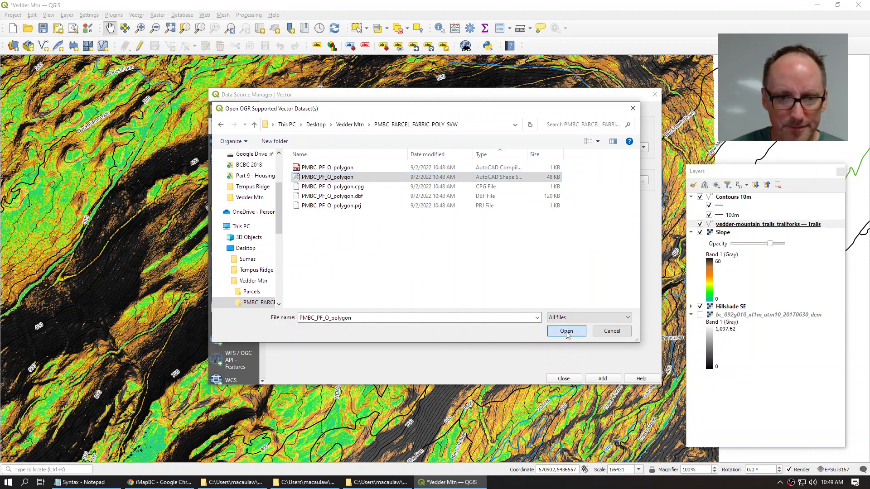
pyautogui.click(603, 379)
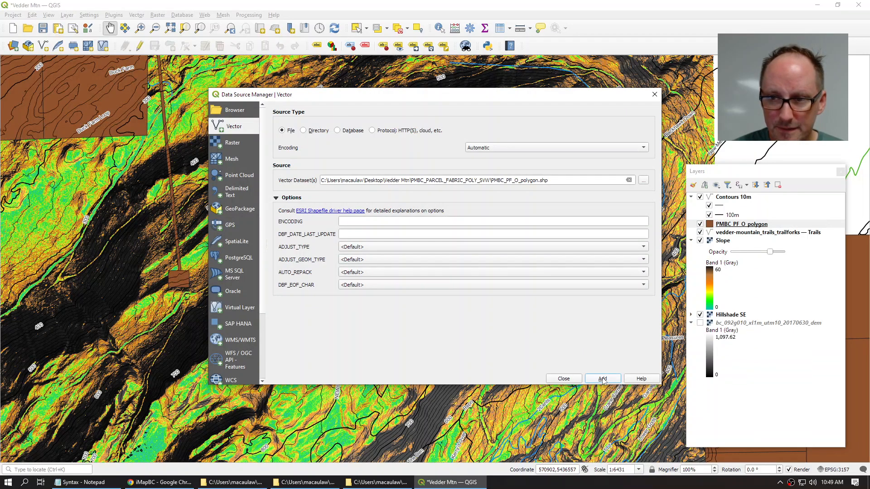
pyautogui.click(569, 380)
# Step: Pan and zoom the canvas to frame the brown parcels around the Vedder Mountain trails
pyautogui.scroll(-3, 384, 253)
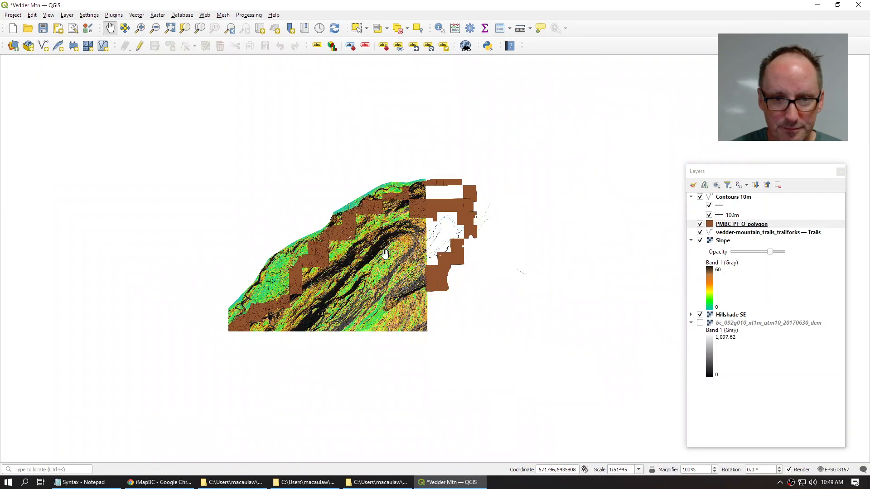
pyautogui.moveTo(342, 293); pyautogui.dragTo(397, 212)
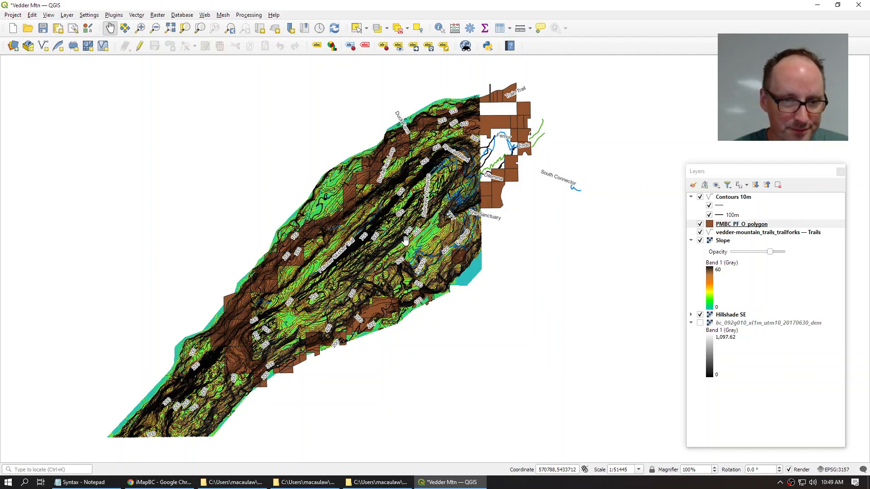
pyautogui.scroll(1, 328, 242)
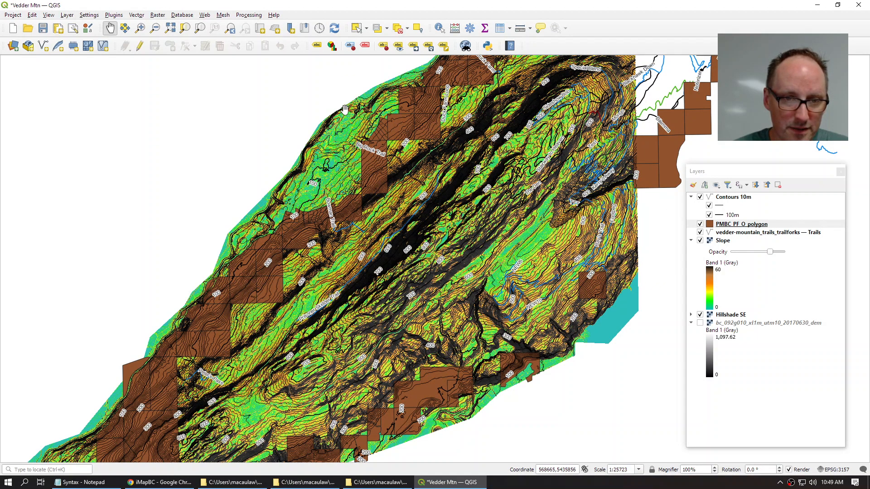
pyautogui.moveTo(342, 127); pyautogui.dragTo(245, 264)
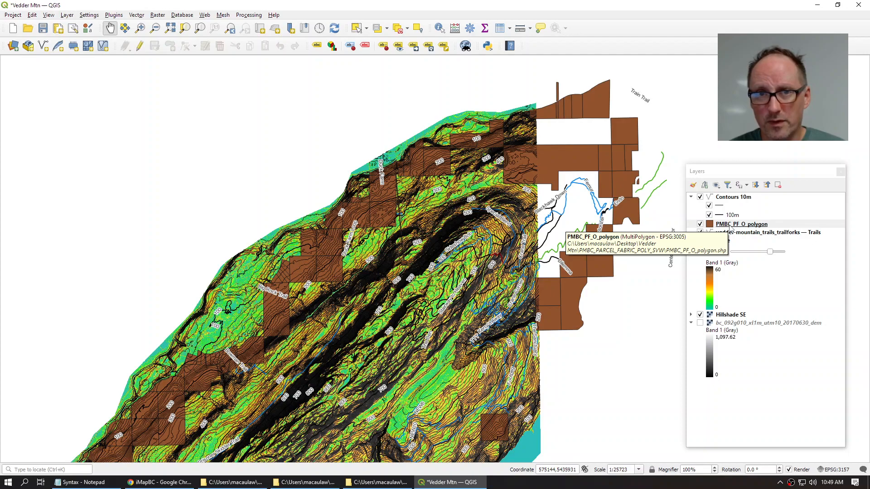
# Step: Set the parcel layer's symbology to Categorized on OWNER_TYPE and classify it into six classes
pyautogui.doubleClick(731, 226)
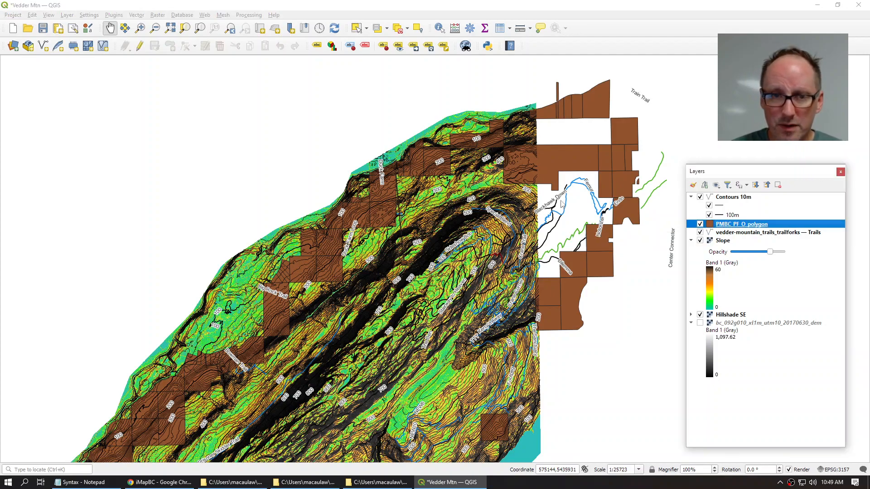
pyautogui.click(267, 133)
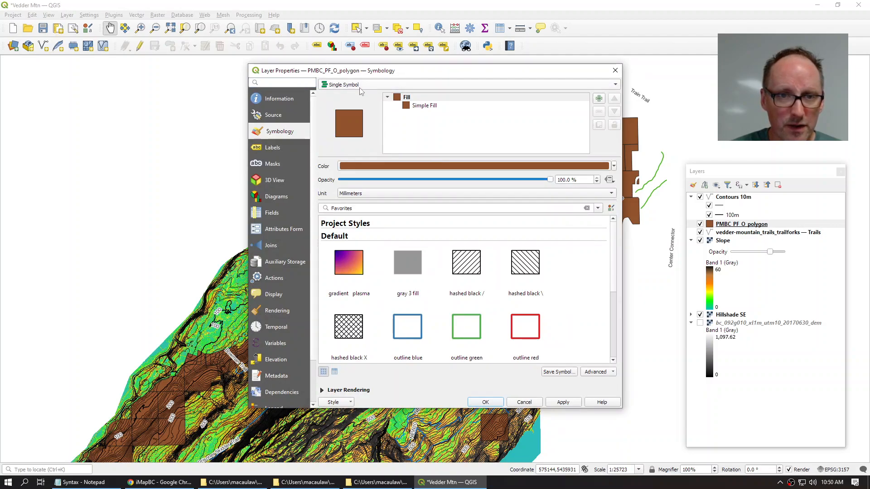
pyautogui.click(359, 88)
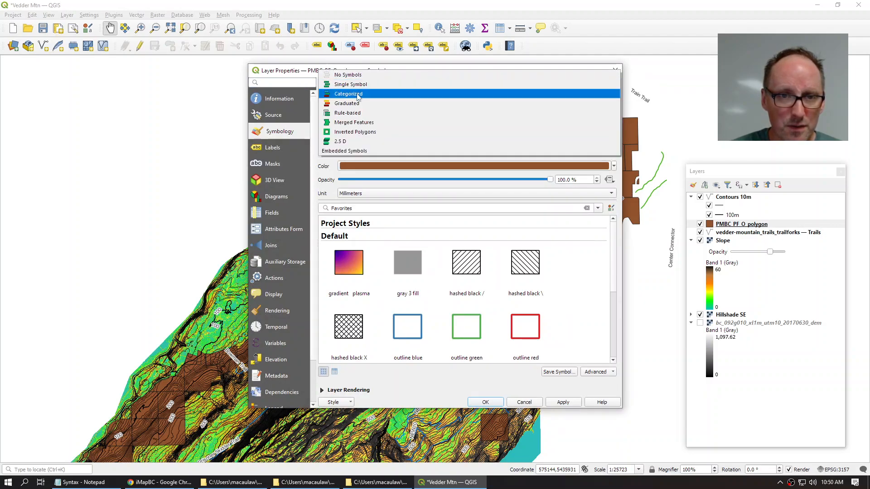
pyautogui.click(358, 95)
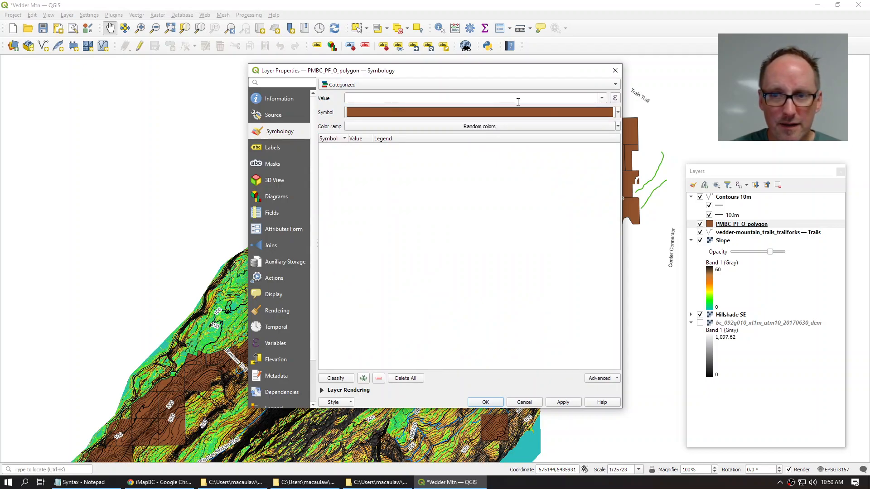
pyautogui.click(601, 98)
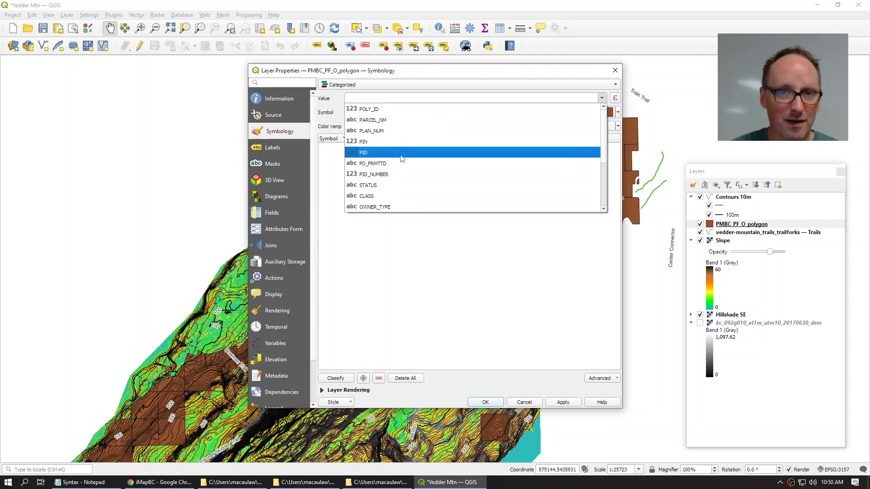
pyautogui.click(376, 207)
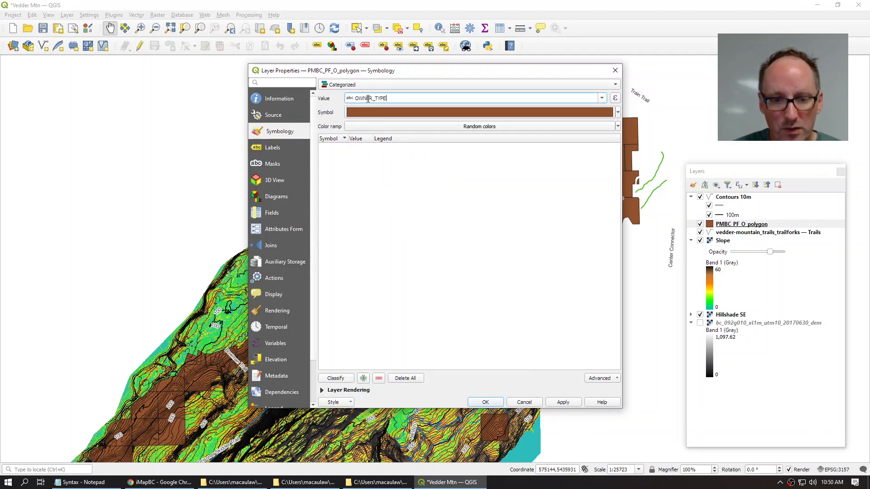
pyautogui.click(335, 378)
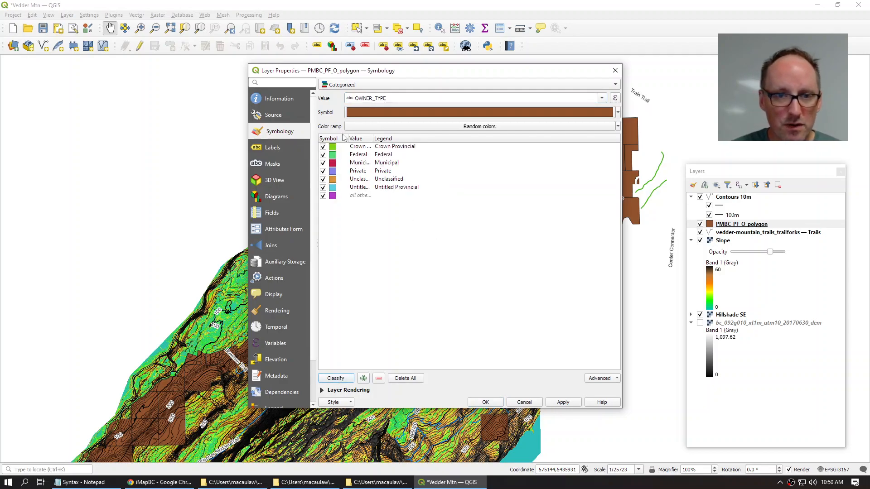
pyautogui.moveTo(348, 138); pyautogui.dragTo(431, 139)
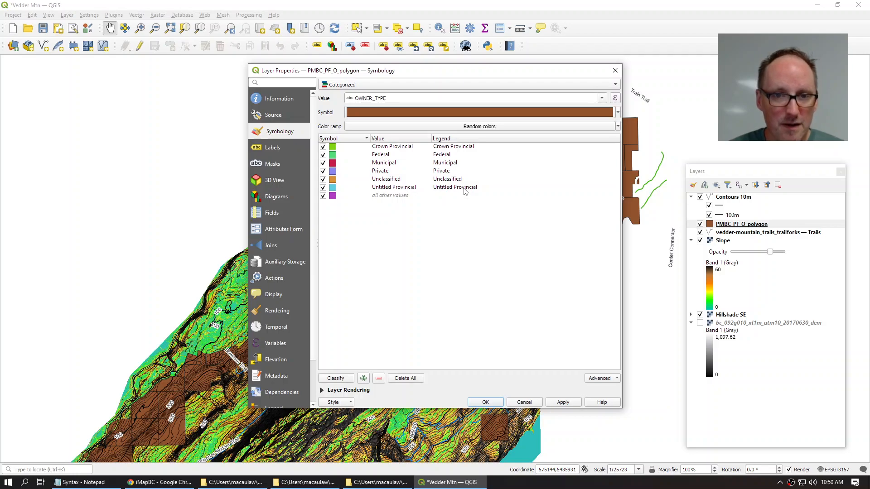
# Step: Apply the ownership-type categories to the PMBC_PF_O_polygon parcel layer
pyautogui.doubleClick(335, 165)
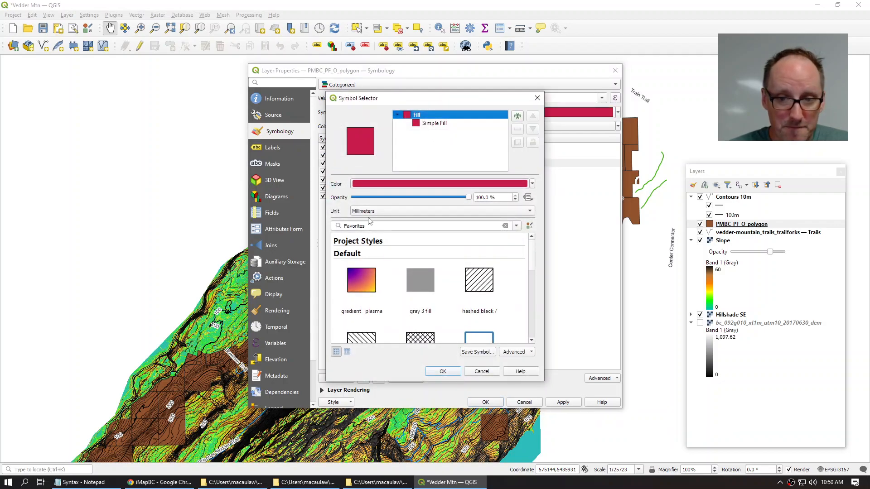
pyautogui.click(443, 371)
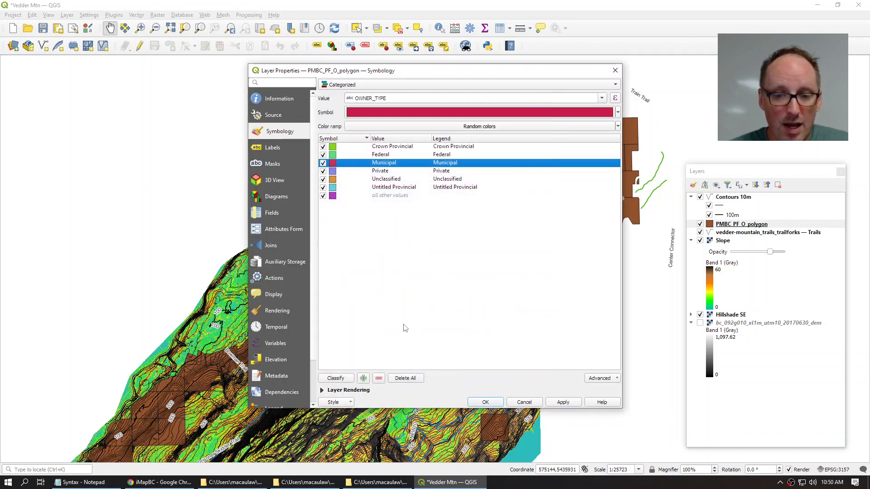
pyautogui.click(485, 402)
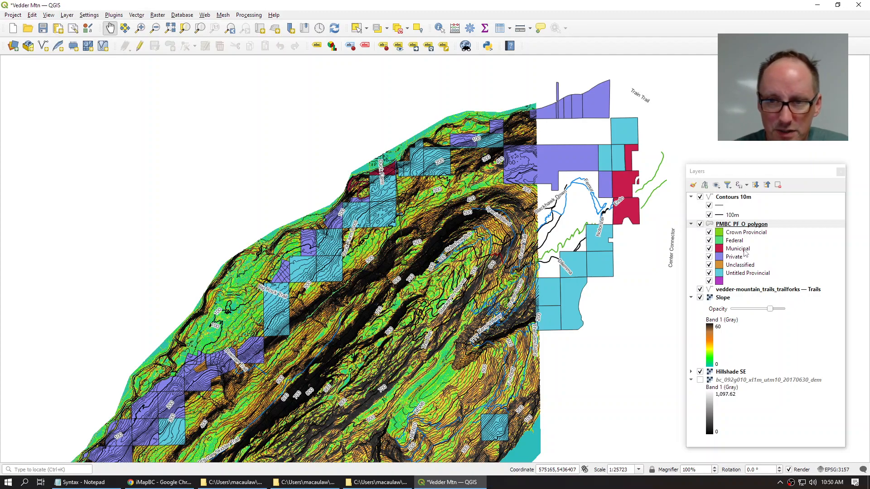
# Step: Change the Municipal parcel class fill colour to dark green
pyautogui.doubleClick(737, 248)
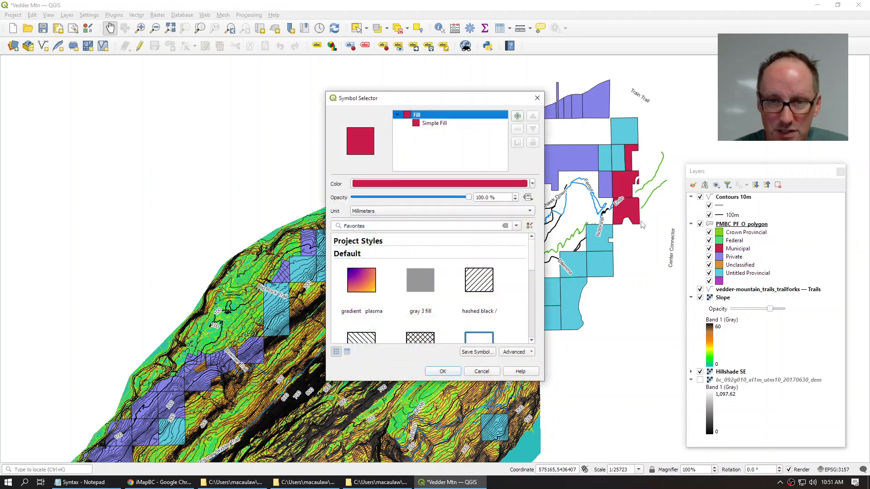
pyautogui.click(416, 183)
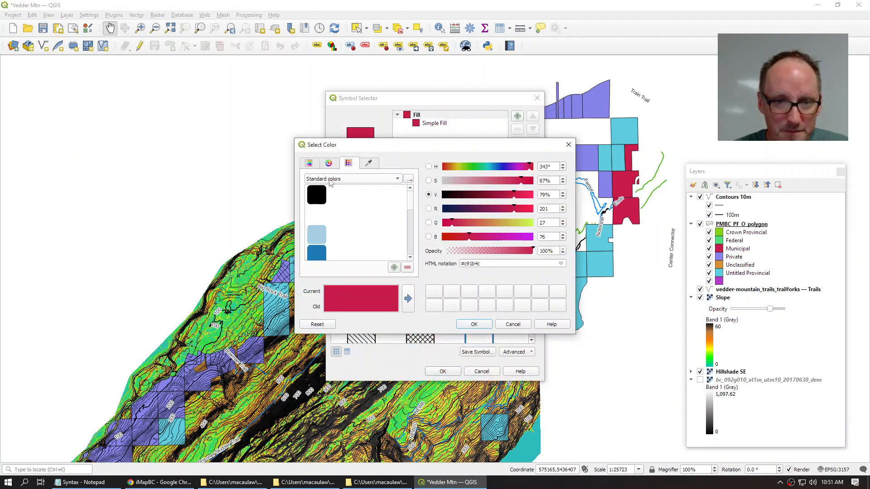
pyautogui.scroll(-2, 355, 218)
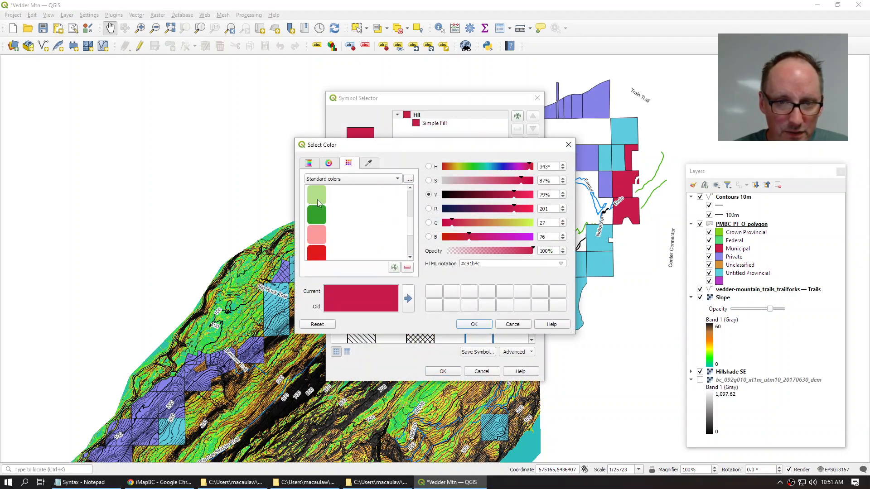
pyautogui.click(318, 206)
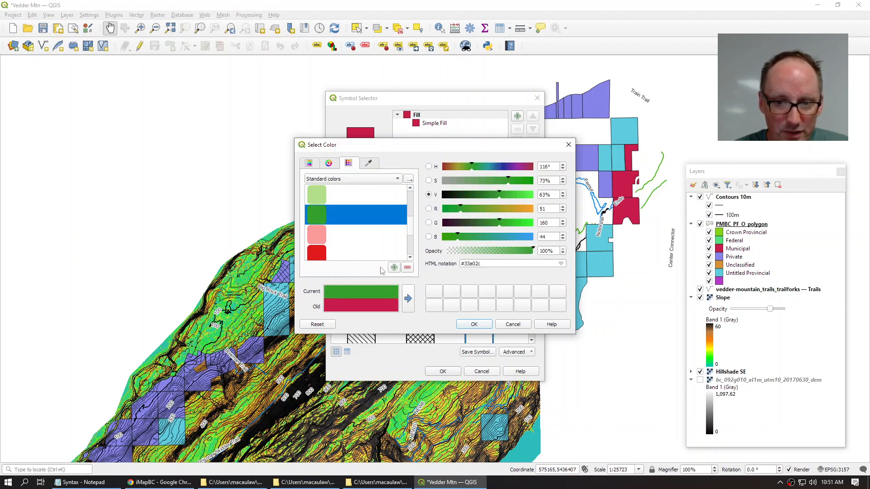
pyautogui.click(474, 324)
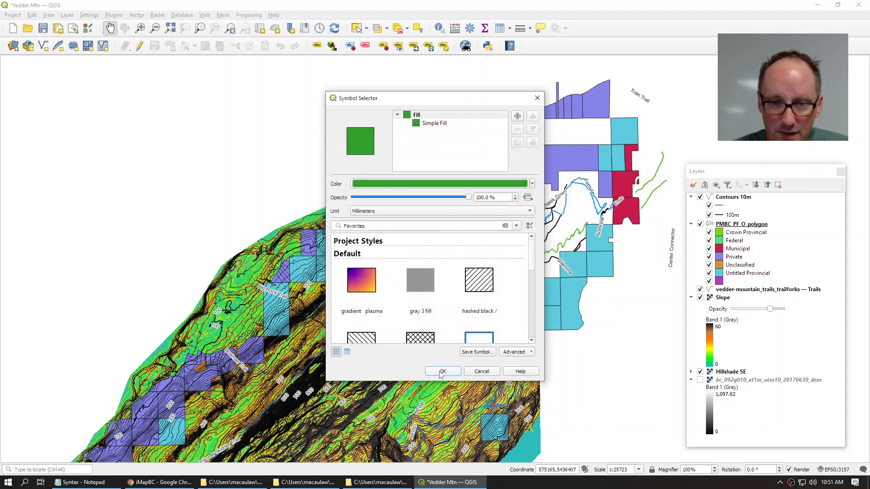
pyautogui.click(442, 371)
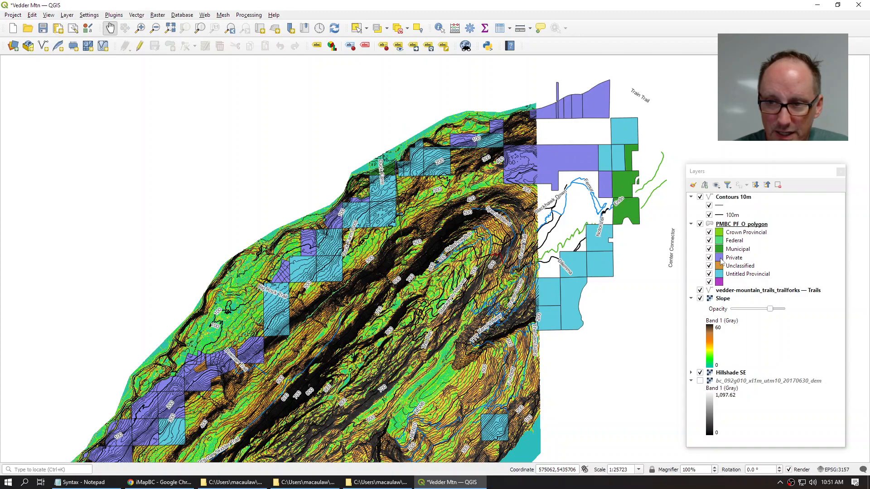
# Step: Change the Private parcel class fill colour to red
pyautogui.doubleClick(720, 258)
pyautogui.click(378, 187)
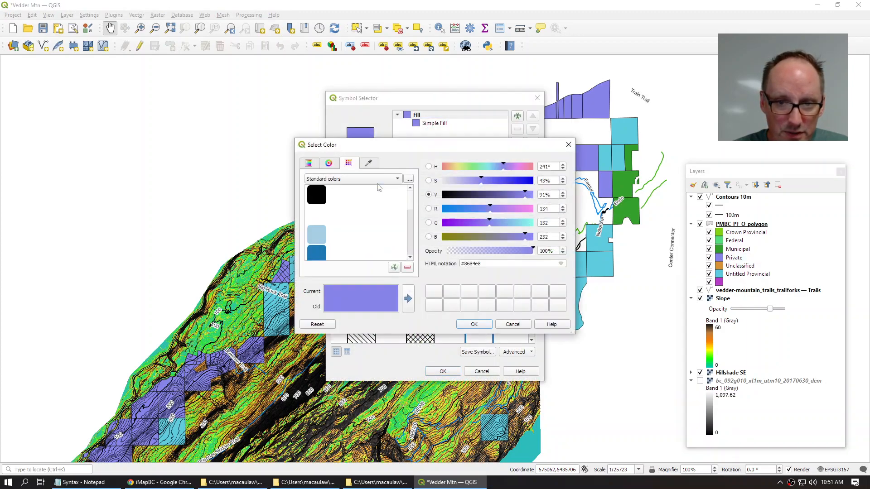
pyautogui.moveTo(413, 206); pyautogui.dragTo(417, 239)
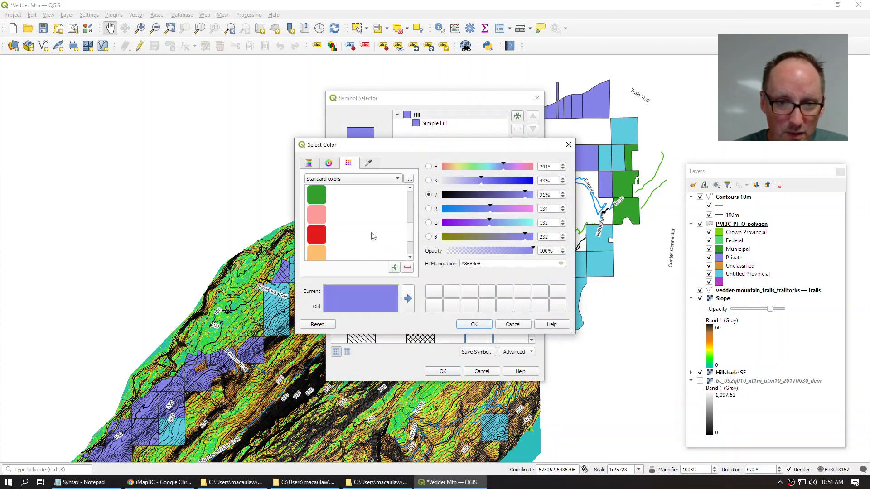
pyautogui.click(317, 234)
pyautogui.click(474, 324)
pyautogui.click(442, 371)
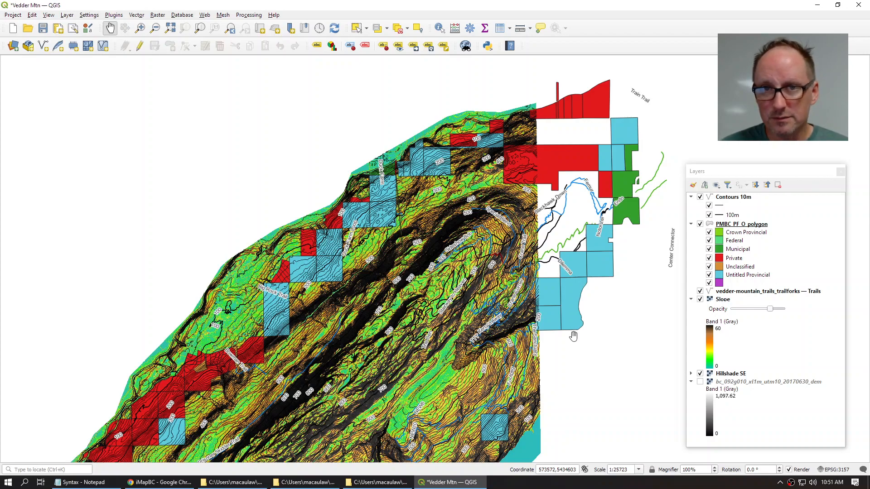
pyautogui.click(739, 229)
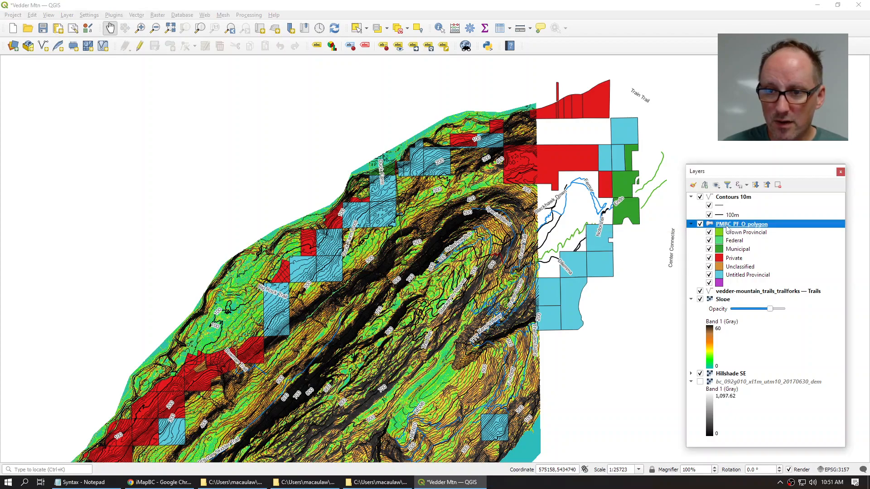
# Step: Add an Opacity slider widget to the PMBC_PF_O_polygon legend entry through its Legend properties
pyautogui.doubleClick(740, 228)
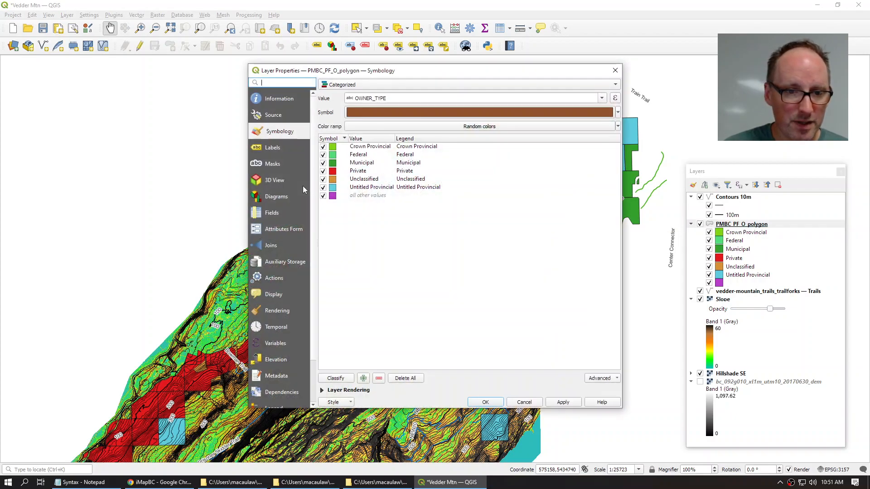
pyautogui.scroll(-1, 289, 369)
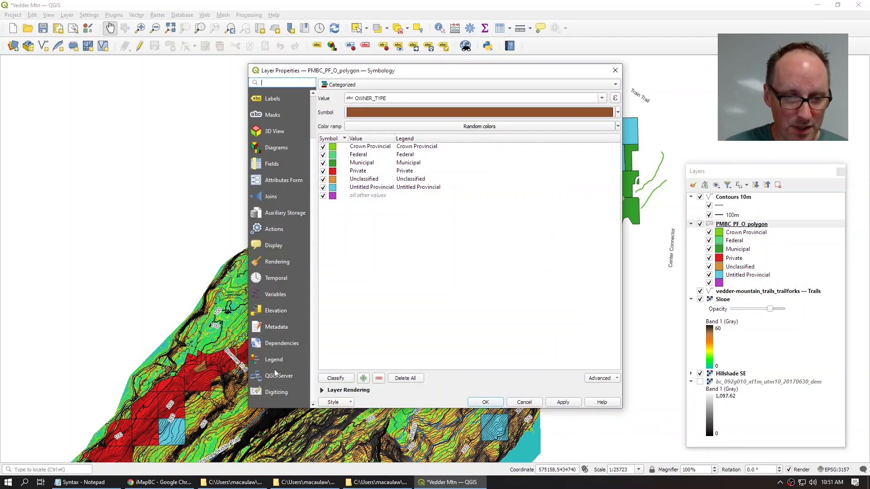
pyautogui.click(272, 364)
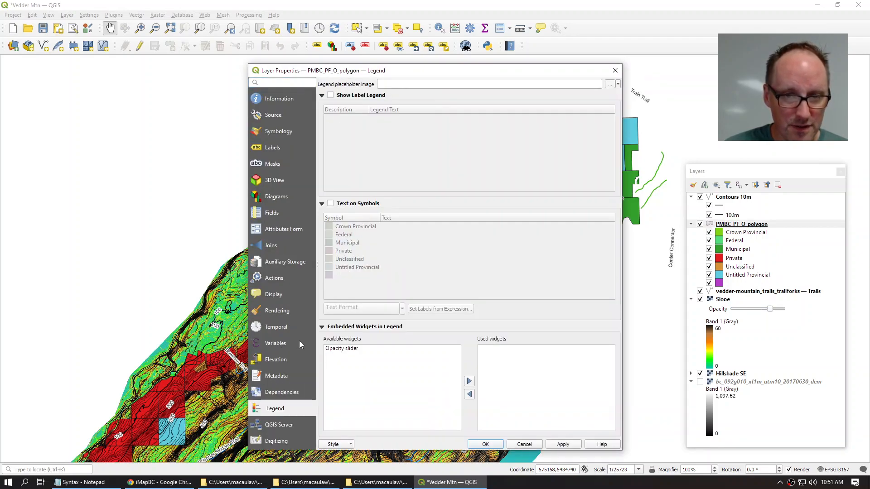
pyautogui.click(336, 349)
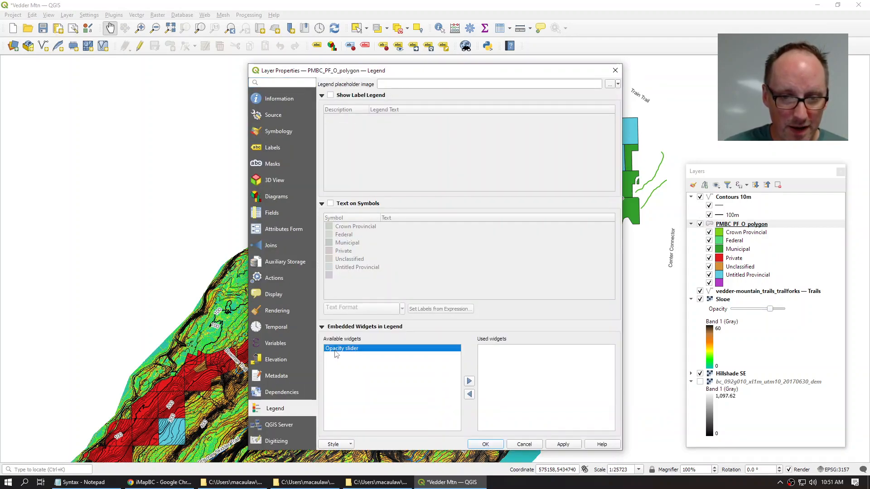
pyautogui.click(469, 382)
pyautogui.click(491, 444)
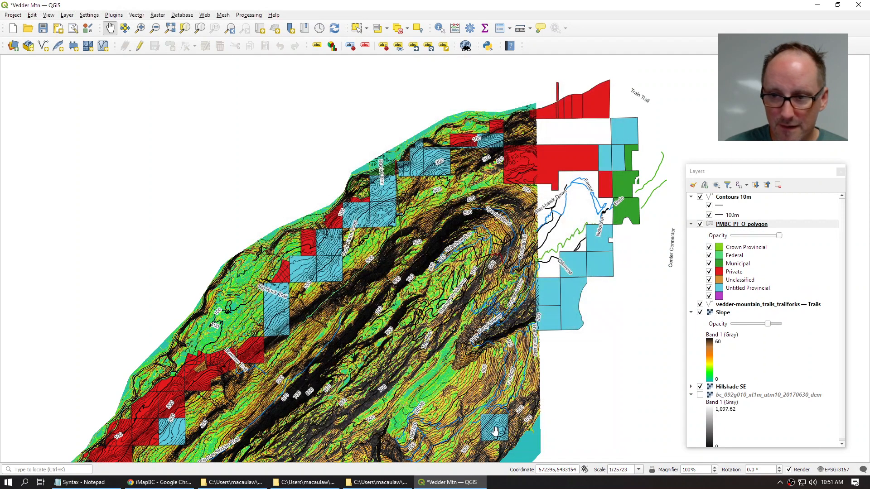
# Step: Lower PMBC_PF_O_polygon's opacity so slope colours show through, then collapse its legend
pyautogui.moveTo(779, 235)
pyautogui.mouseDown()
pyautogui.moveTo(745, 236)
pyautogui.moveTo(770, 235)
pyautogui.mouseUp()
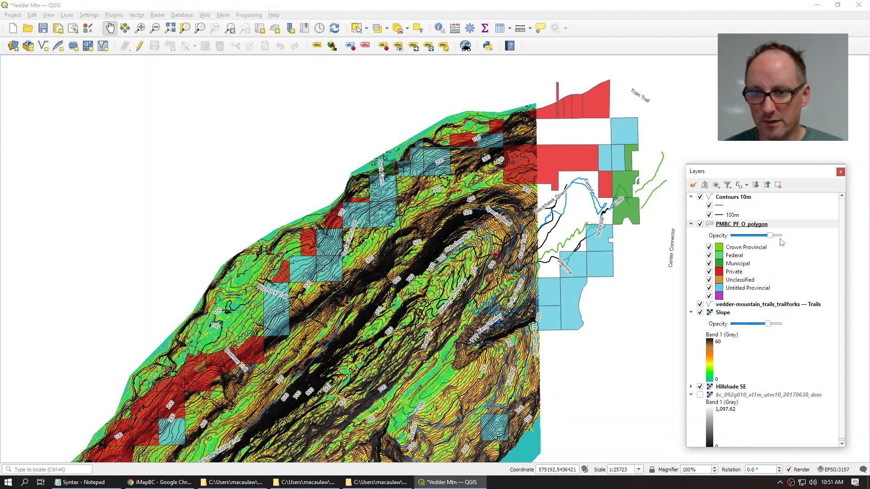
pyautogui.moveTo(770, 236)
pyautogui.mouseDown()
pyautogui.moveTo(750, 238)
pyautogui.moveTo(769, 237)
pyautogui.mouseUp()
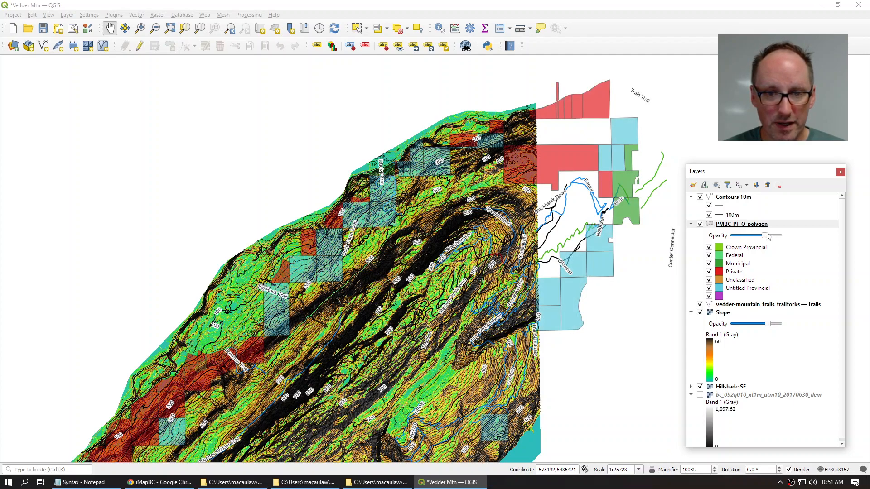
pyautogui.click(691, 224)
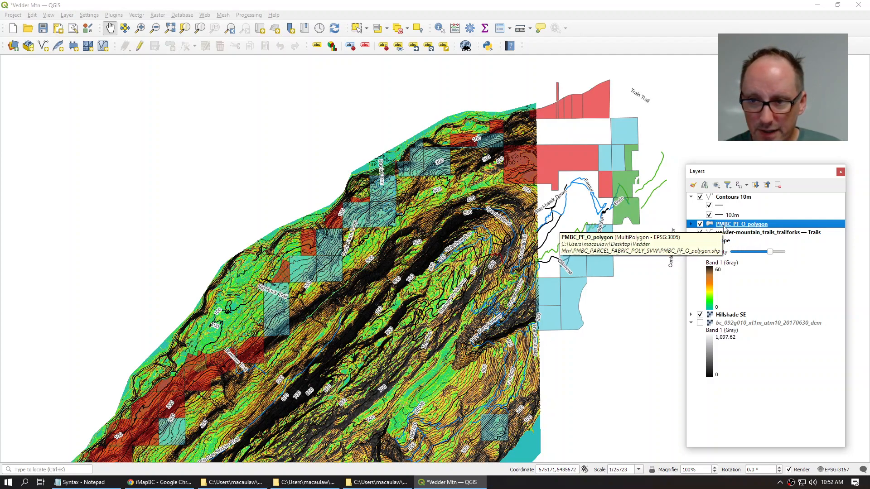
# Step: Move the trails layer above PMBC_PF_O_polygon and collapse the Slope, DEM and Contours 10m legends
pyautogui.moveTo(742, 233); pyautogui.dragTo(679, 176)
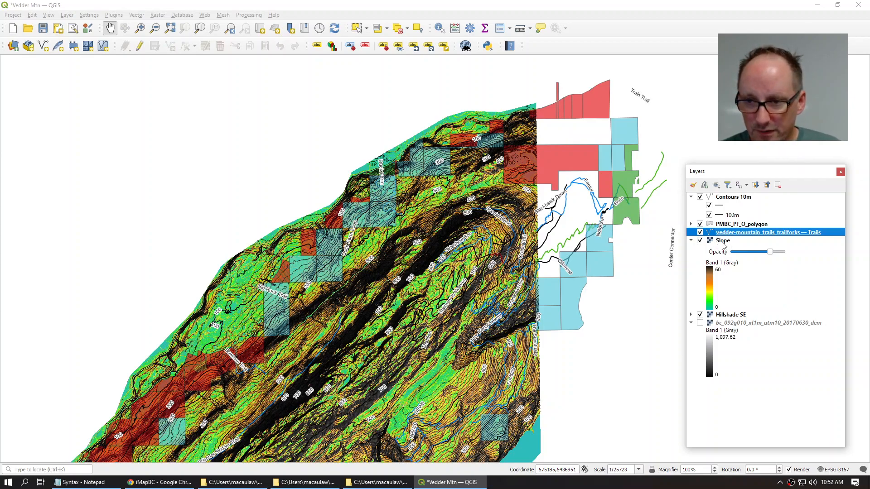
pyautogui.moveTo(731, 233); pyautogui.dragTo(760, 223)
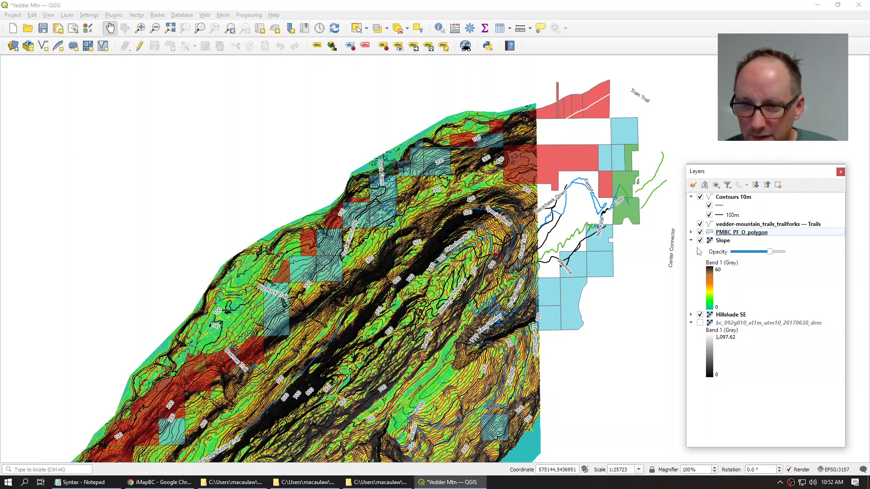
pyautogui.click(691, 240)
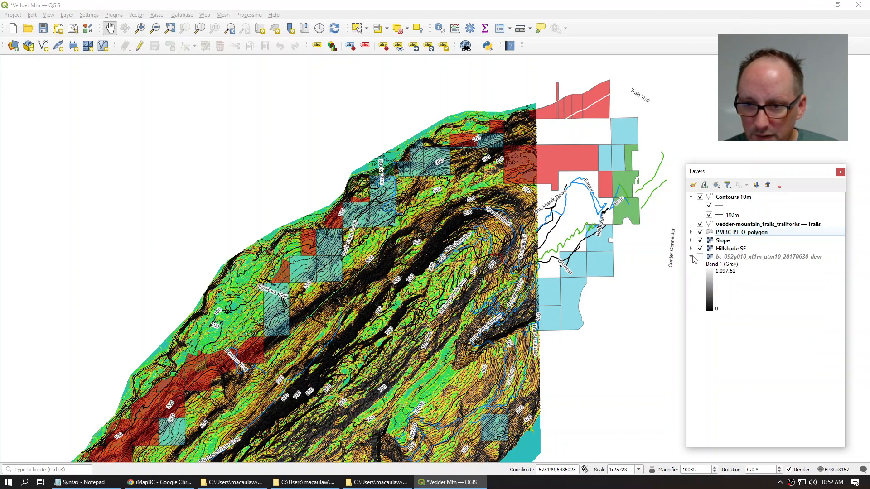
pyautogui.click(691, 256)
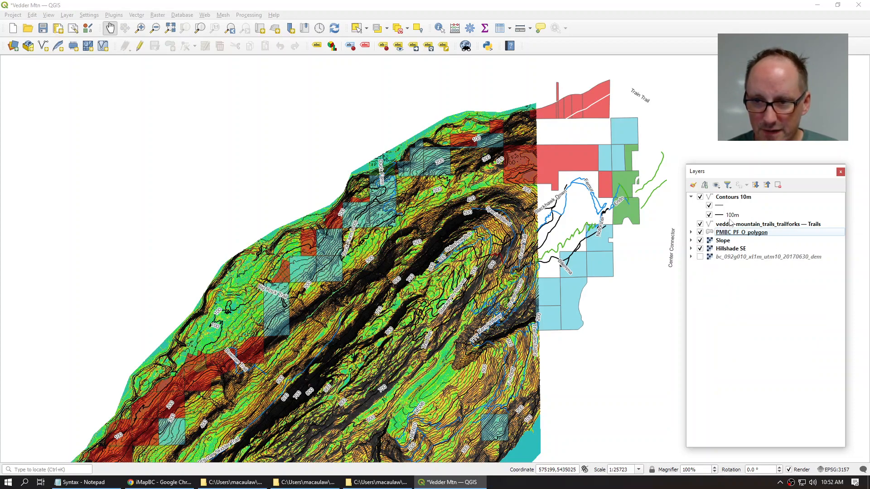
pyautogui.click(691, 197)
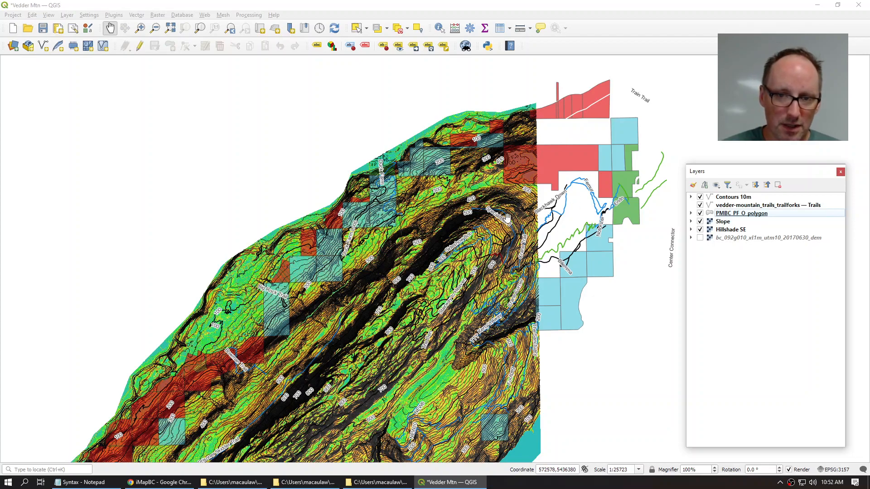
# Step: Pan and zoom the map from 1:6431 to 1:3215 onto the parcels and trails
pyautogui.scroll(1, 374, 272)
pyautogui.moveTo(356, 297); pyautogui.dragTo(424, 245)
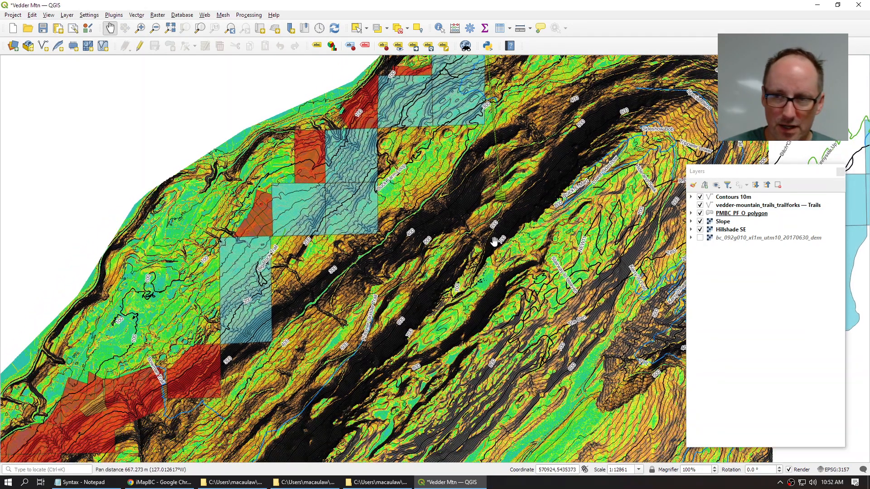
pyautogui.scroll(1, 352, 248)
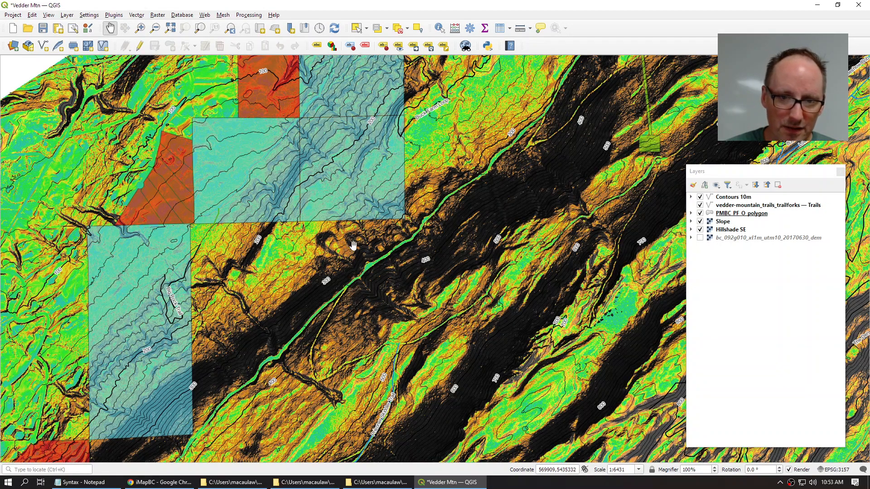
pyautogui.moveTo(434, 164); pyautogui.dragTo(386, 312)
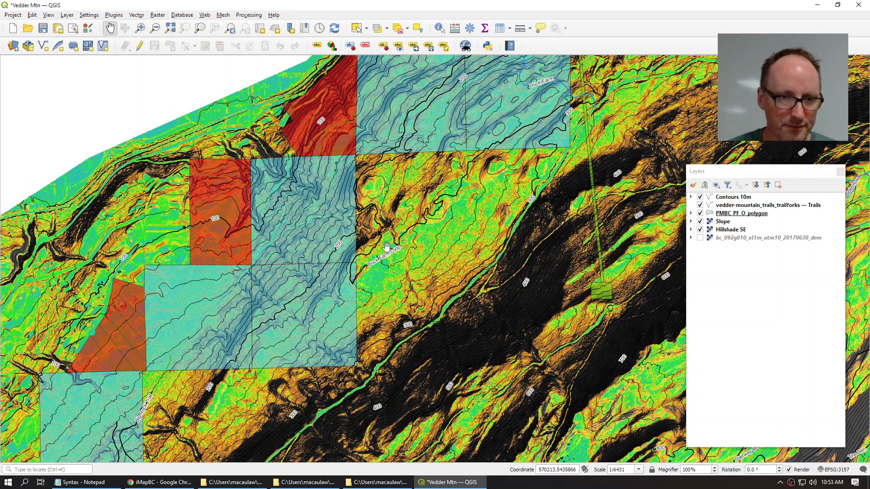
pyautogui.moveTo(484, 126); pyautogui.dragTo(413, 302)
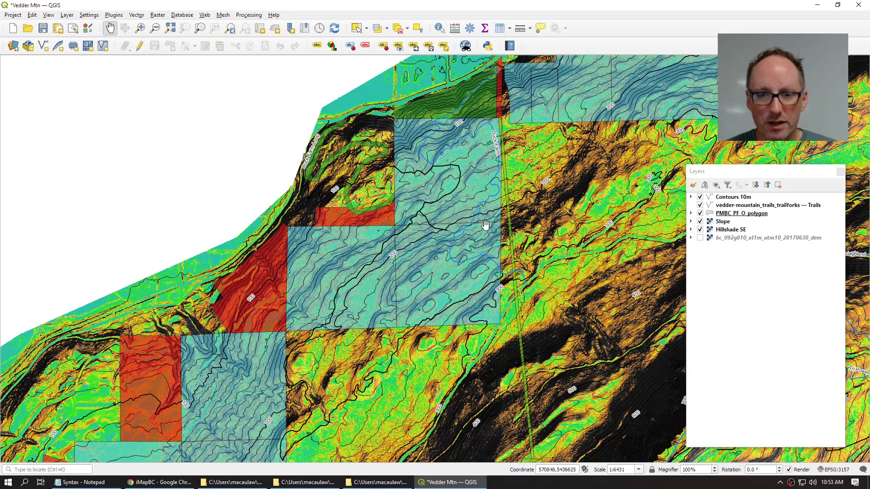
pyautogui.scroll(1, 485, 225)
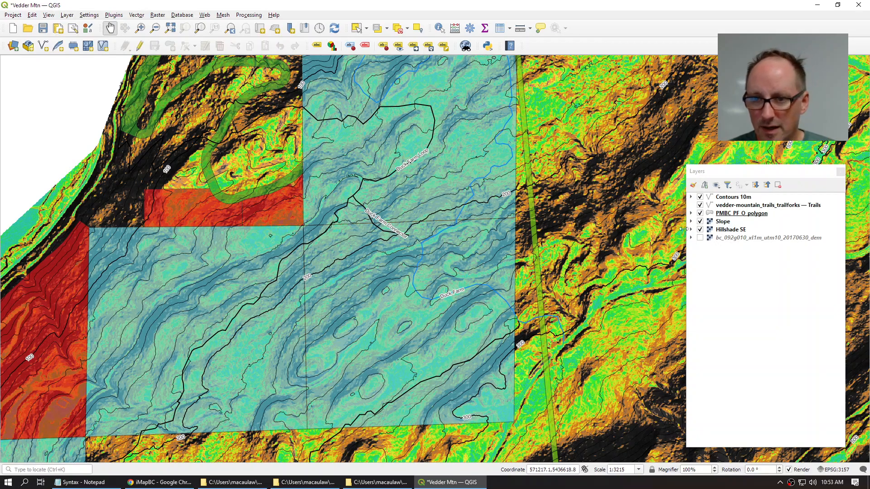
# Step: Lower the parcel layer's opacity and identify the attributes of one parcel
pyautogui.click(691, 214)
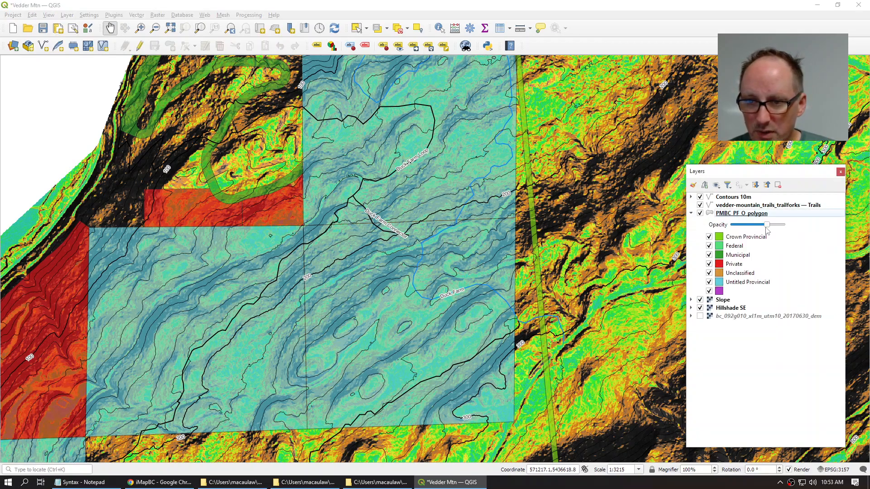
pyautogui.moveTo(766, 225); pyautogui.dragTo(754, 227)
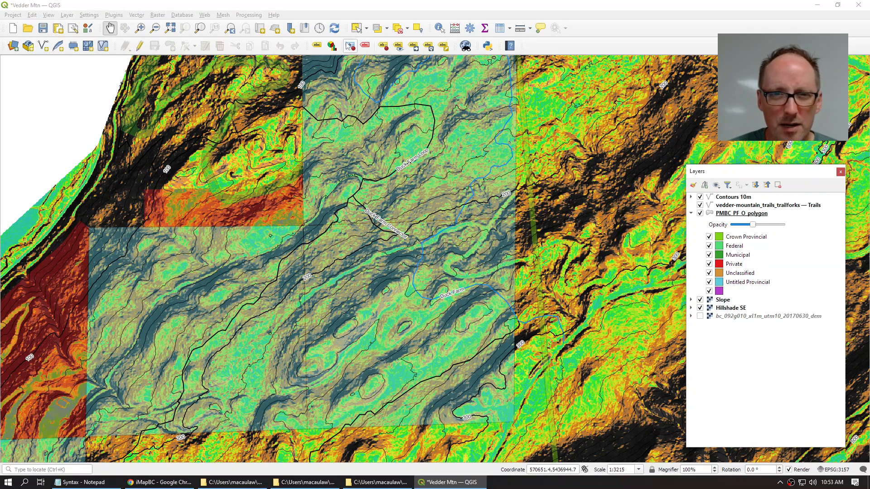
pyautogui.click(441, 29)
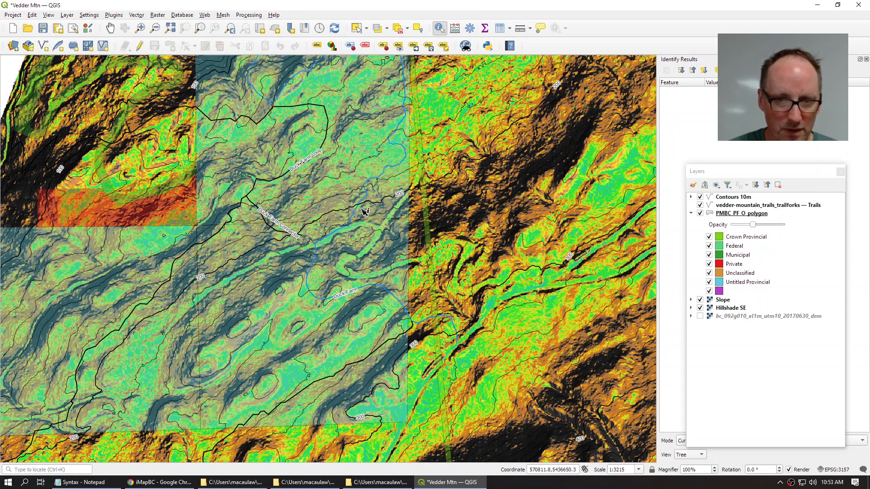
pyautogui.click(397, 156)
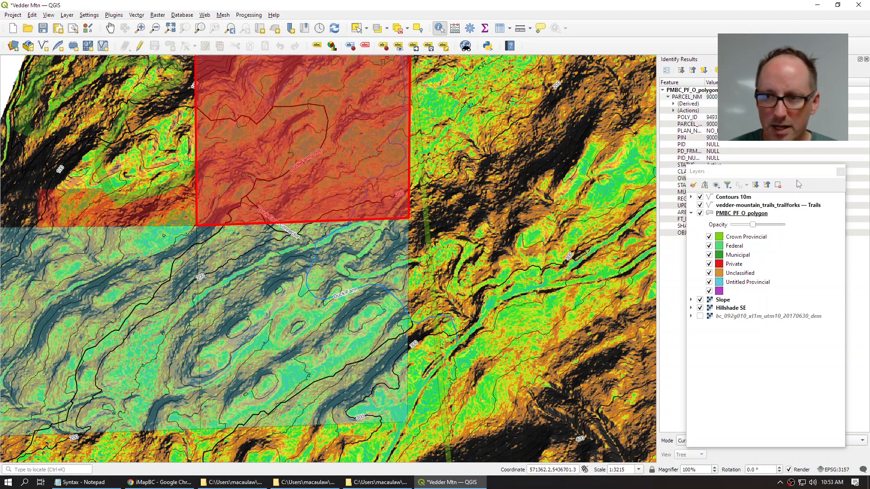
pyautogui.moveTo(799, 173); pyautogui.dragTo(553, 162)
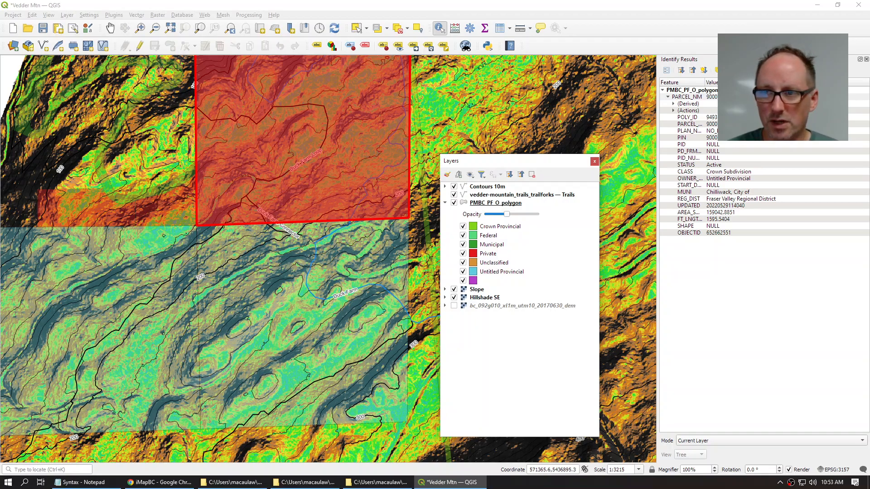
pyautogui.click(866, 59)
pyautogui.moveTo(518, 162); pyautogui.dragTo(737, 139)
# Step: Make the parcels even fainter, lower Slope's opacity, and collapse both legends
pyautogui.moveTo(726, 192); pyautogui.dragTo(715, 196)
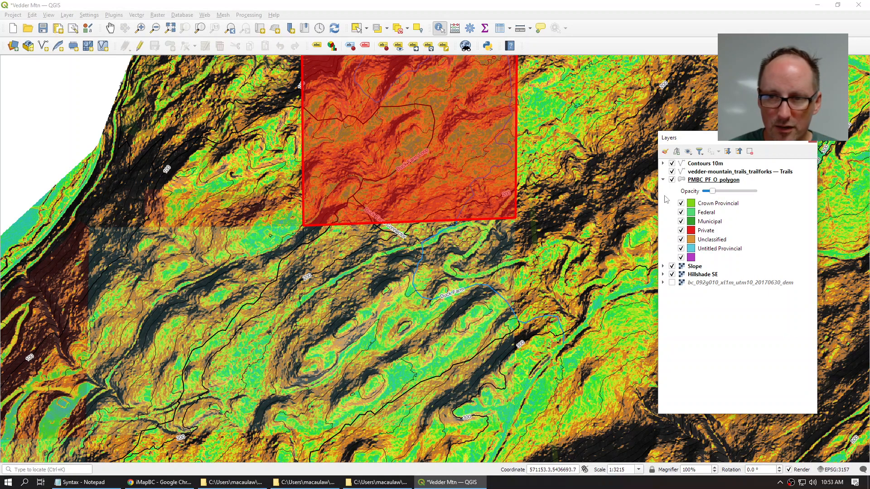
pyautogui.click(663, 267)
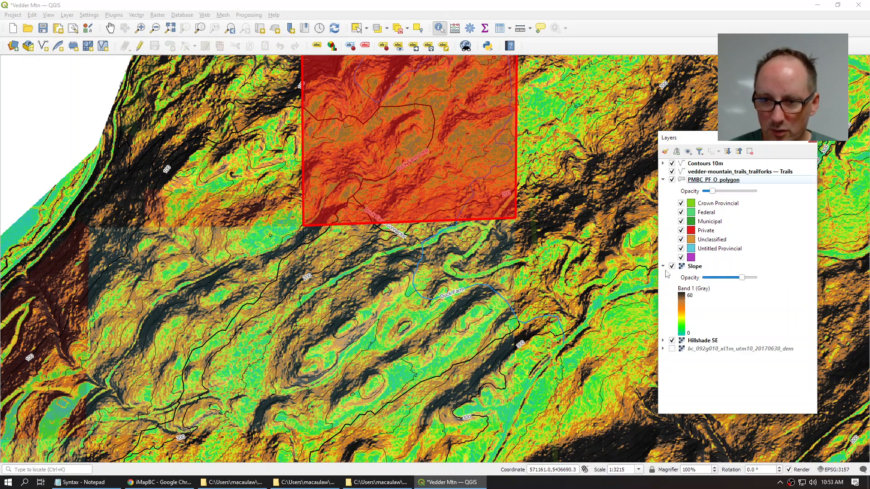
pyautogui.moveTo(741, 278); pyautogui.dragTo(727, 280)
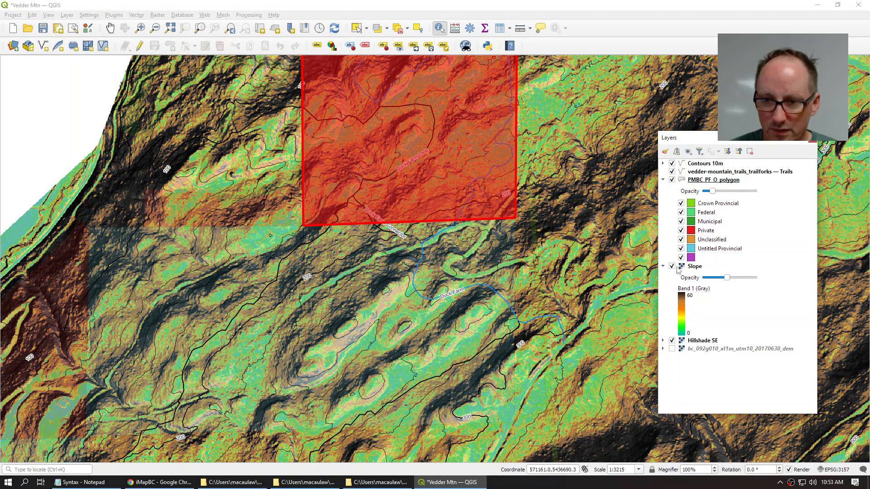
pyautogui.click(663, 267)
pyautogui.click(663, 180)
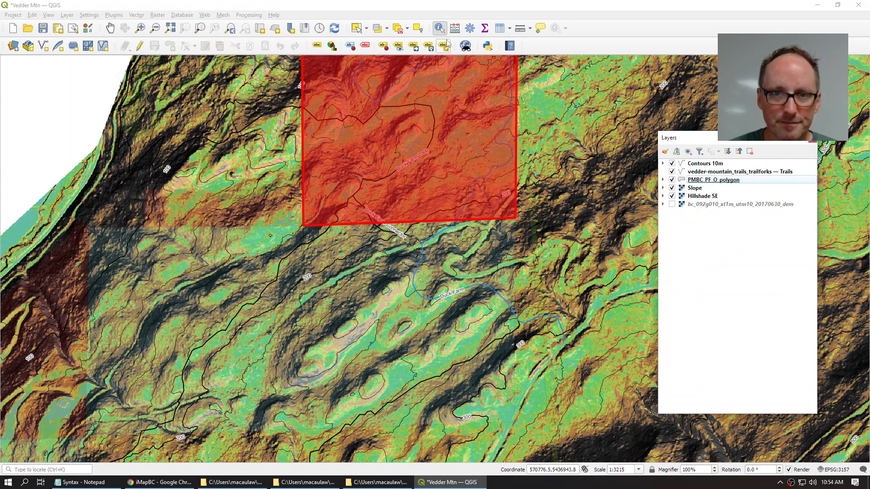
# Step: Make Hillshade SE current and identify its Band 1 value (124) at a map point
pyautogui.press('Down')
pyautogui.press('Down')
pyautogui.click(516, 121)
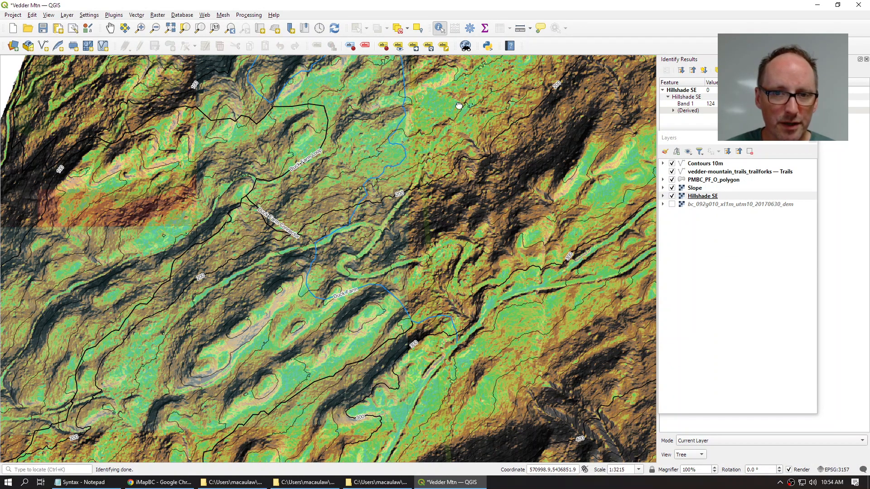
pyautogui.moveTo(462, 107); pyautogui.dragTo(443, 273)
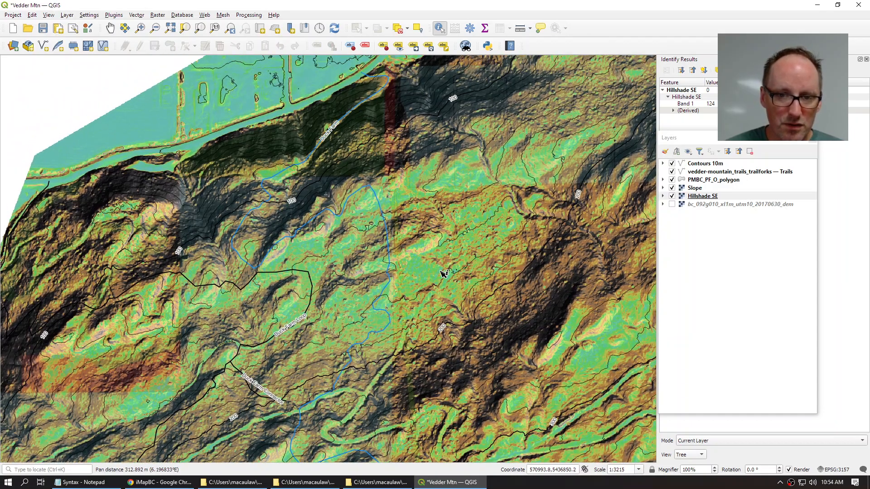
pyautogui.moveTo(499, 270); pyautogui.dragTo(547, 219)
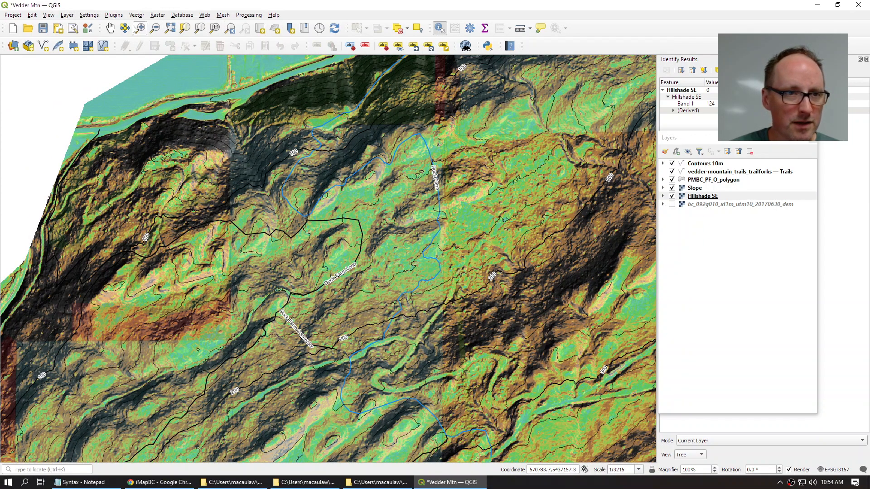
# Step: Pan around the trail network, then bring up the Layer menu
pyautogui.click(110, 28)
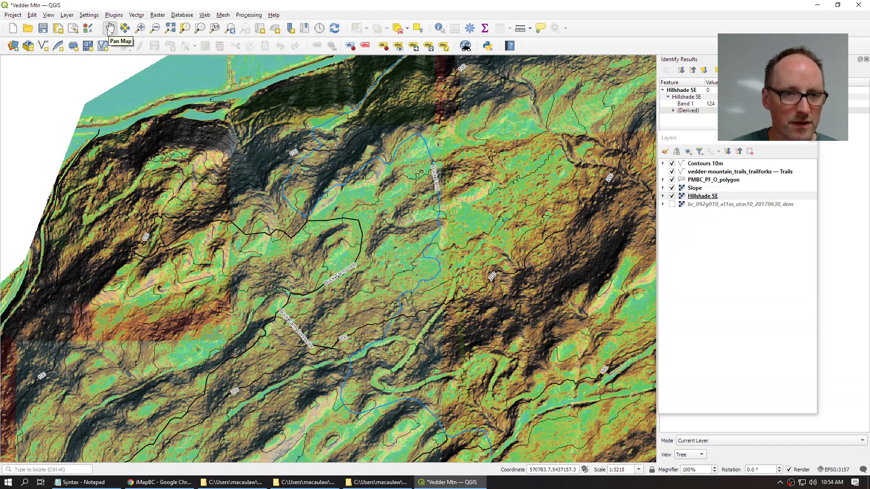
pyautogui.moveTo(487, 243); pyautogui.dragTo(433, 229)
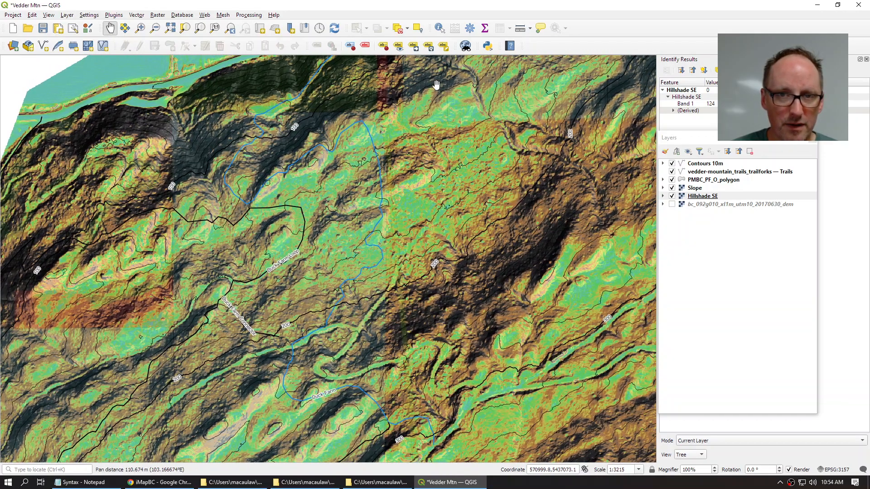
pyautogui.click(439, 30)
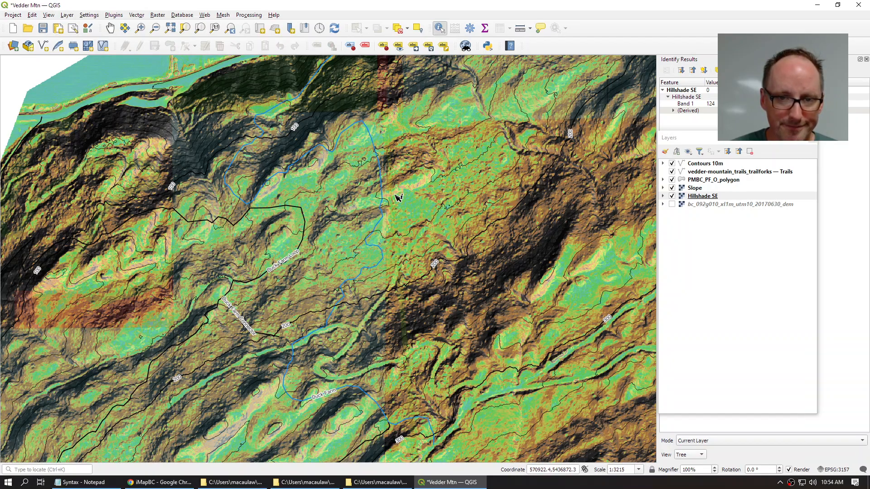
pyautogui.click(111, 28)
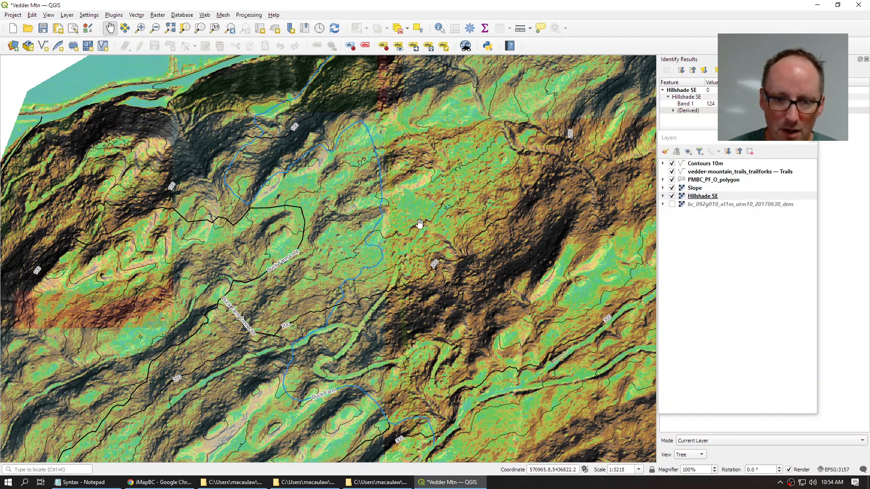
pyautogui.moveTo(420, 228); pyautogui.dragTo(413, 168)
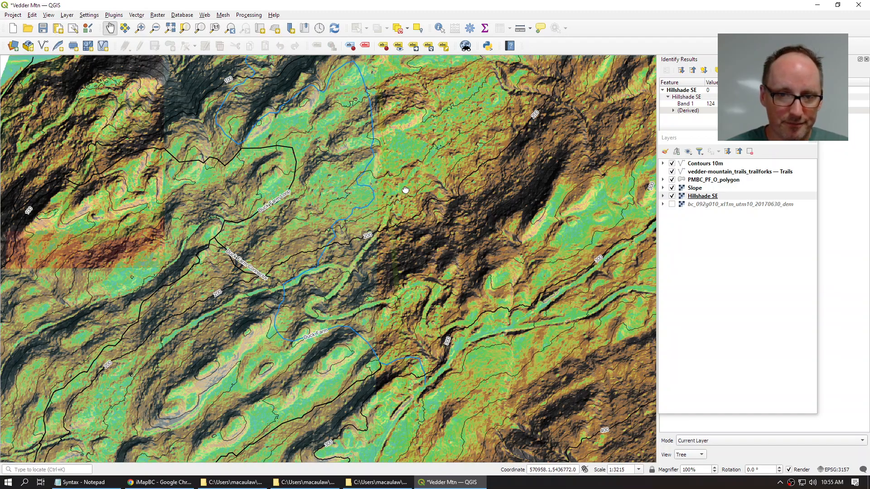
pyautogui.moveTo(402, 189); pyautogui.dragTo(390, 250)
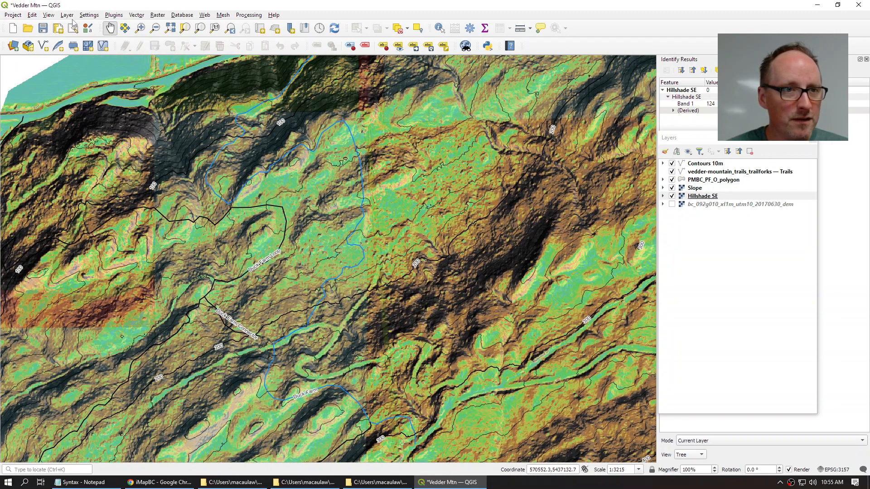
pyautogui.click(67, 15)
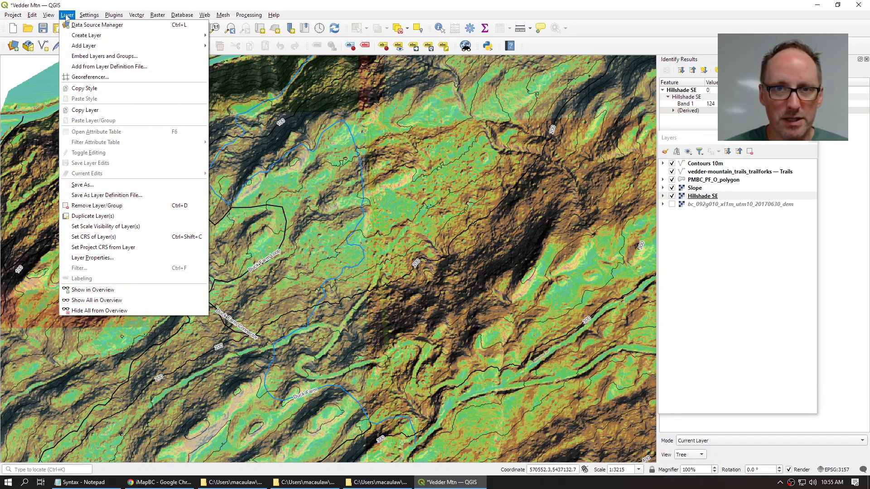
# Step: Start a new GeoPackage layer saved to a file named New Trails
pyautogui.moveTo(79, 36)
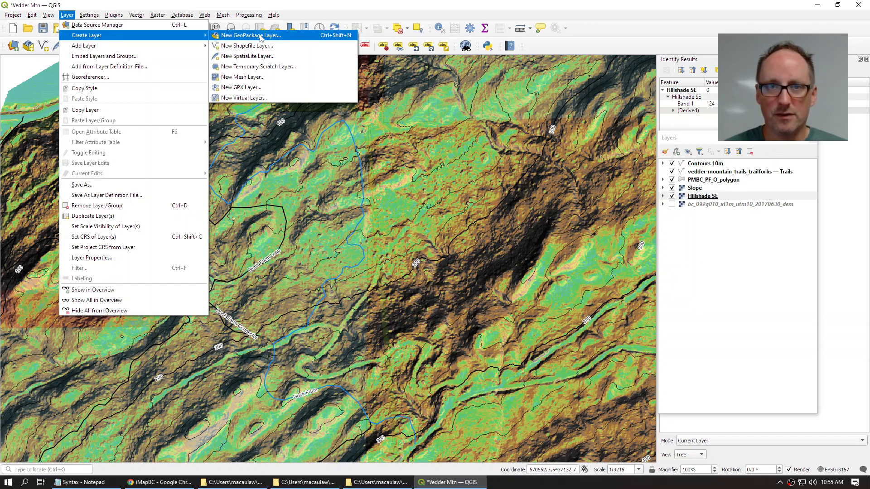
pyautogui.click(261, 36)
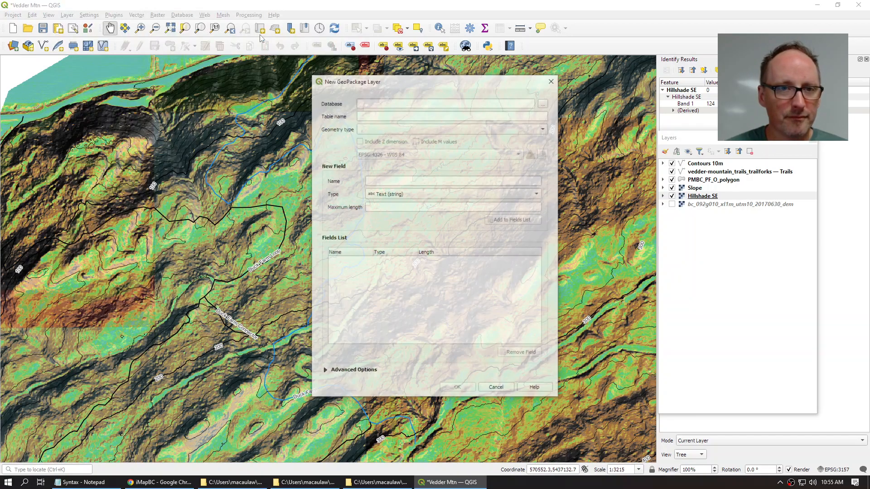
pyautogui.click(543, 103)
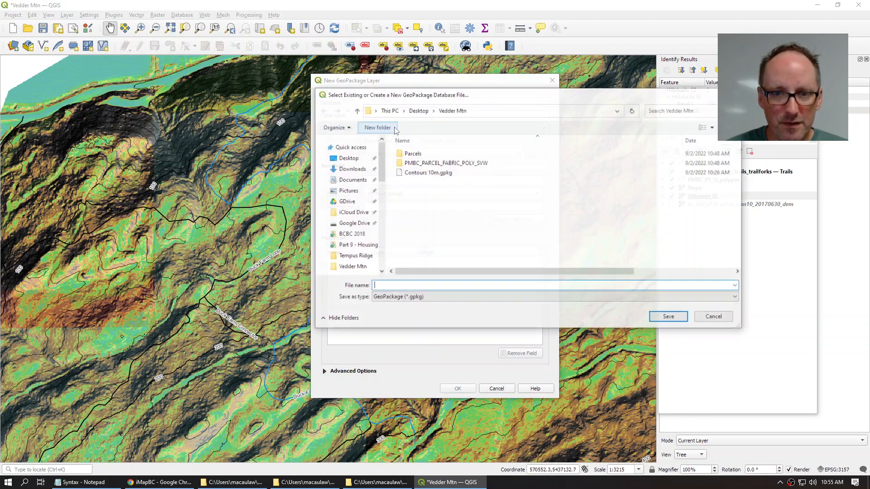
pyautogui.write('New Trailsd')
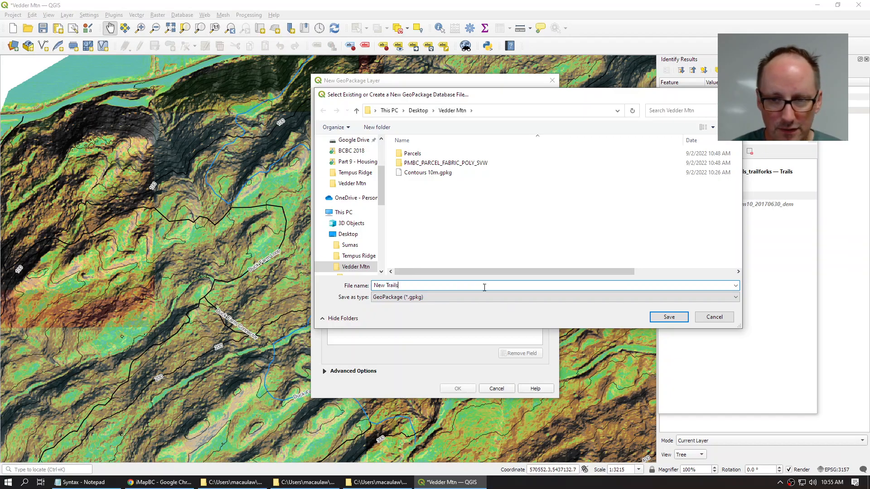
pyautogui.click(669, 318)
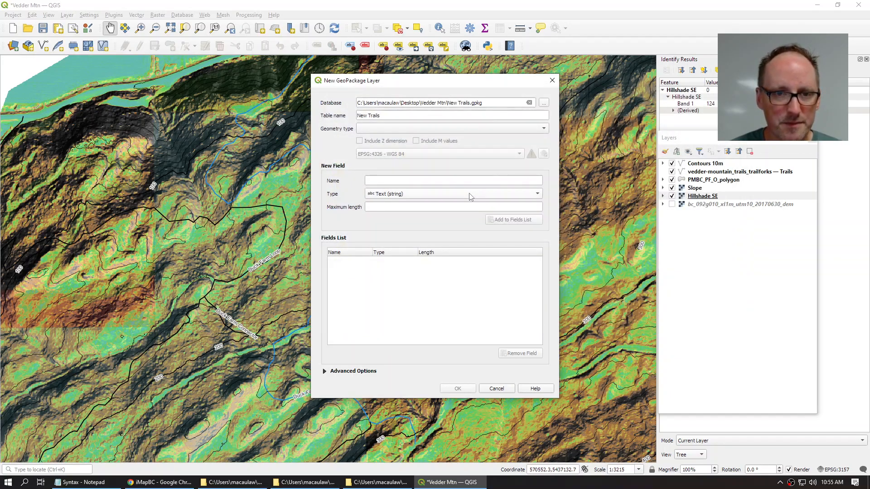
# Step: Set the new layer's geometry to MultiLine and CRS to EPSG:3157 UTM zone 10N
pyautogui.click(372, 129)
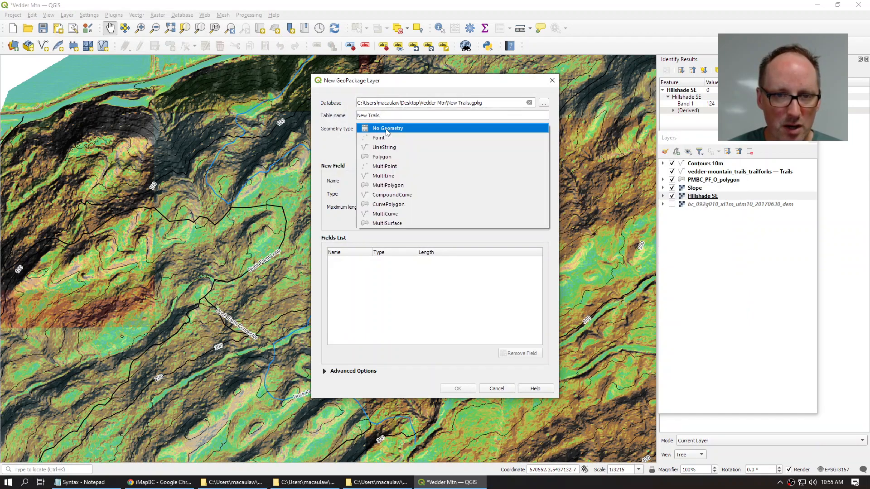
pyautogui.click(398, 176)
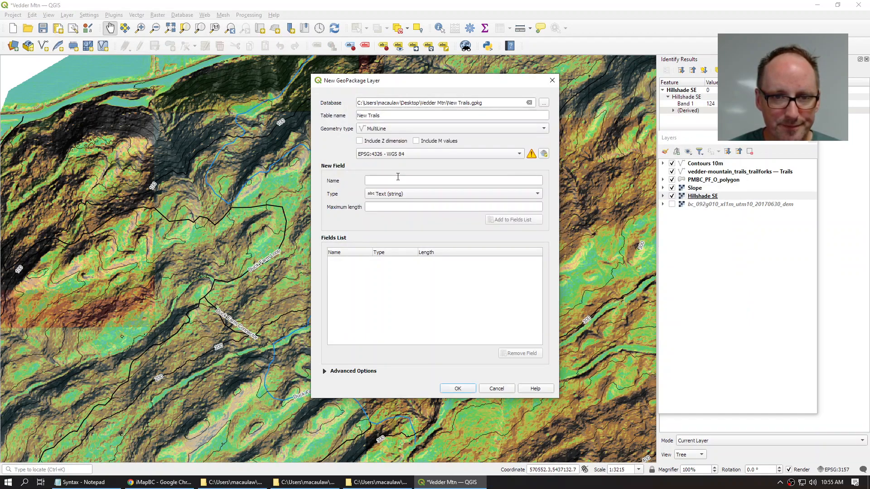
pyautogui.click(460, 155)
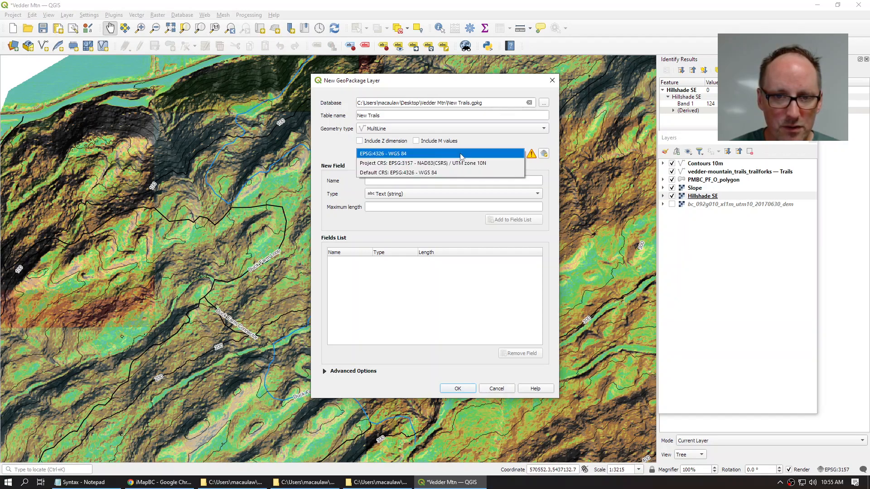
pyautogui.click(438, 164)
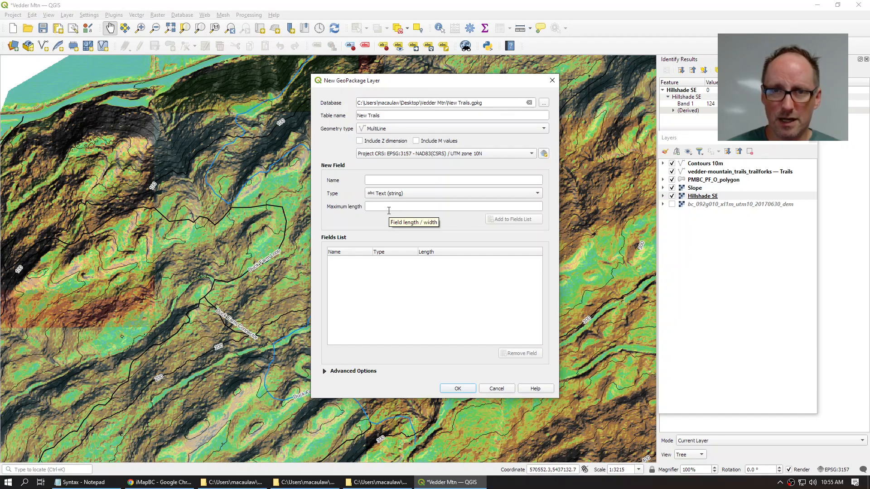
# Step: Add a Name text field of length 80 and create the New Trails layer
pyautogui.click(414, 182)
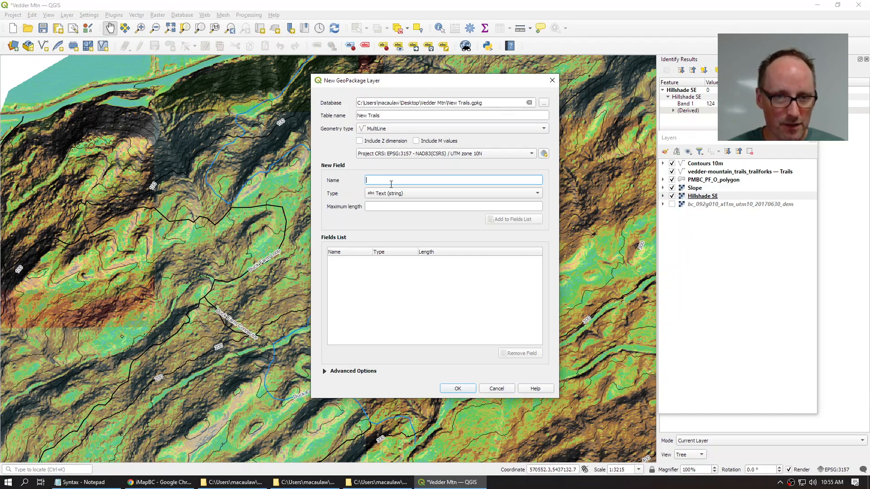
pyautogui.write('Namwe')
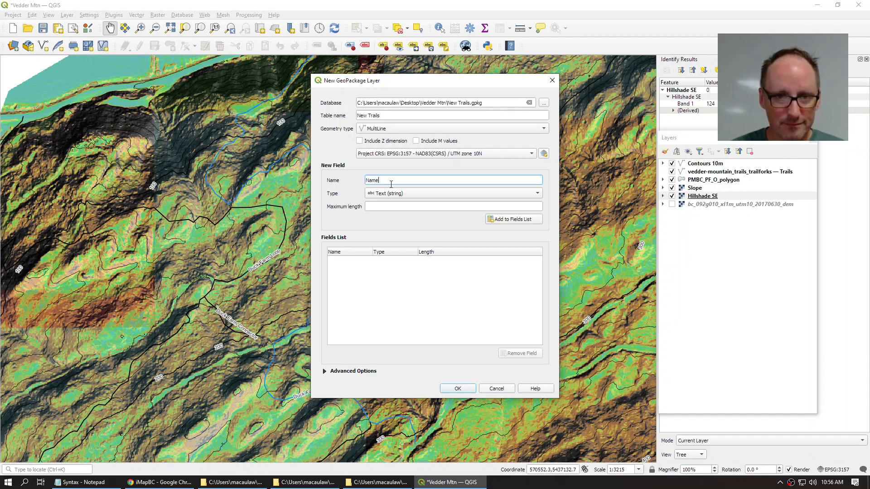
pyautogui.click(392, 205)
pyautogui.write('80')
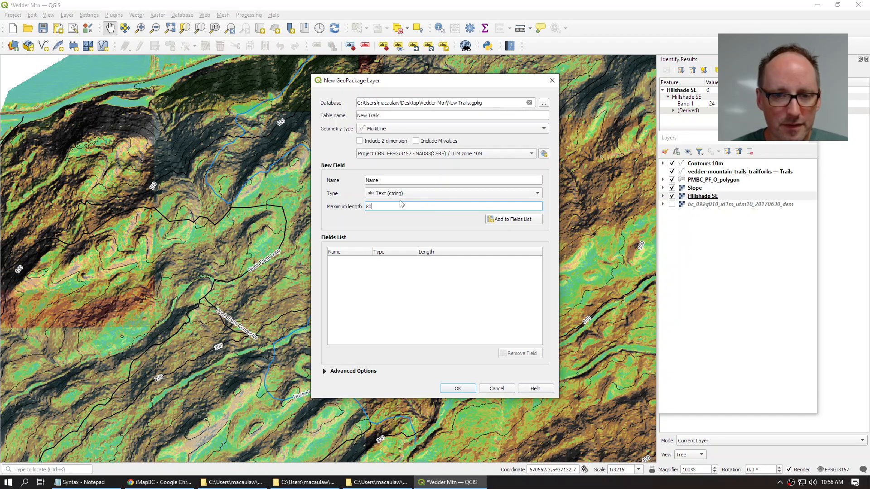
pyautogui.click(509, 221)
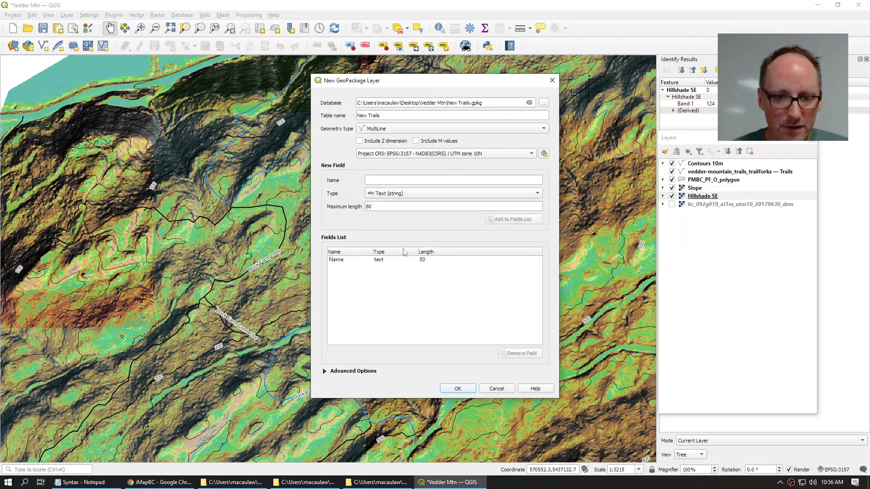
pyautogui.click(458, 389)
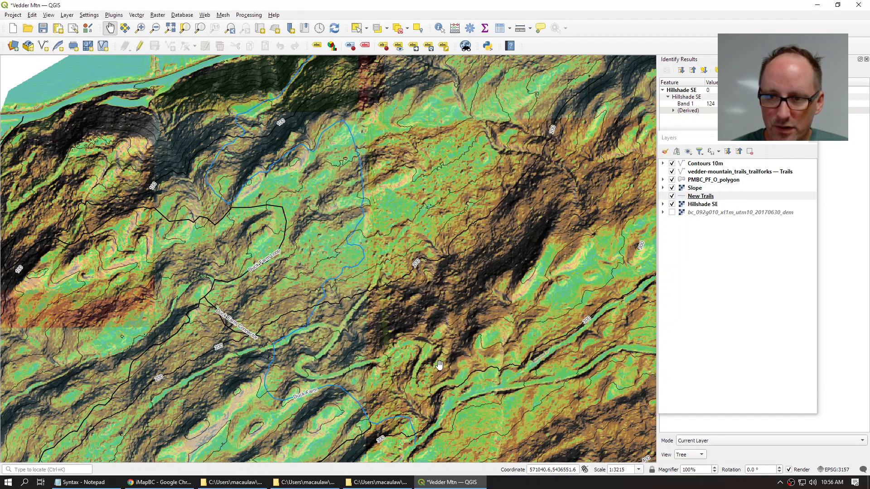
# Step: Move New Trails to the top of the layers, enable editing, and choose Add Line Feature
pyautogui.moveTo(701, 196); pyautogui.dragTo(717, 180)
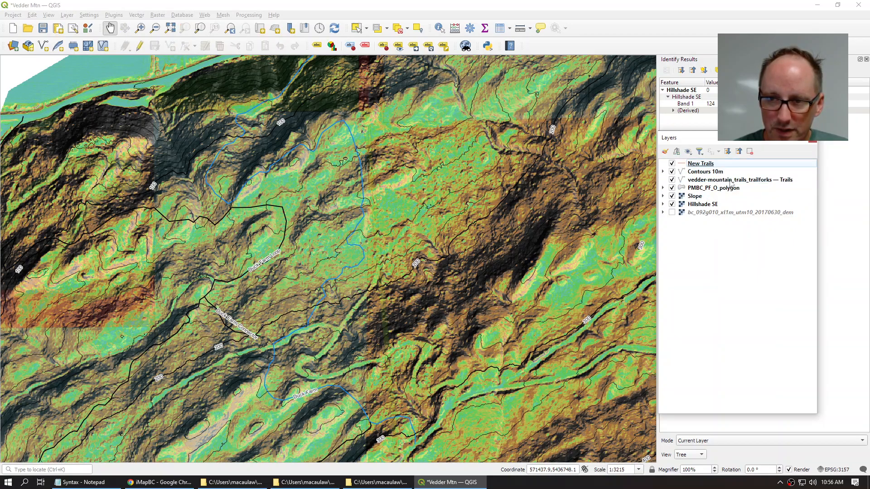
pyautogui.click(700, 164)
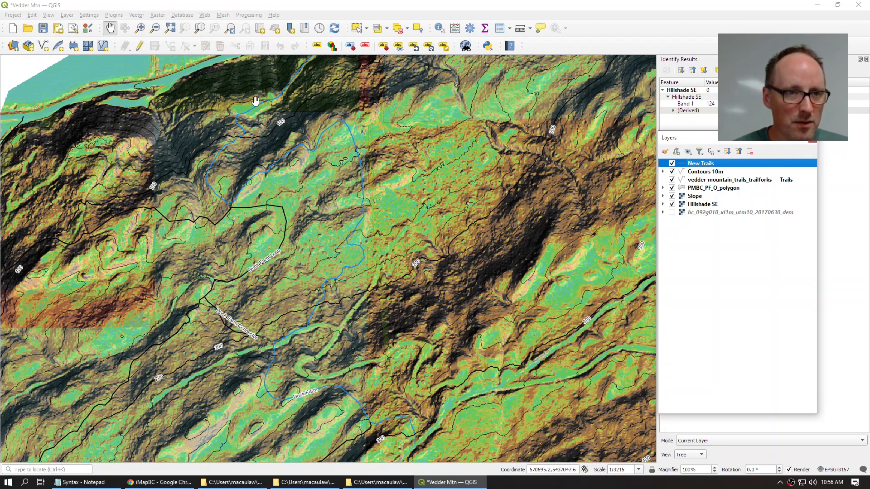
pyautogui.click(140, 47)
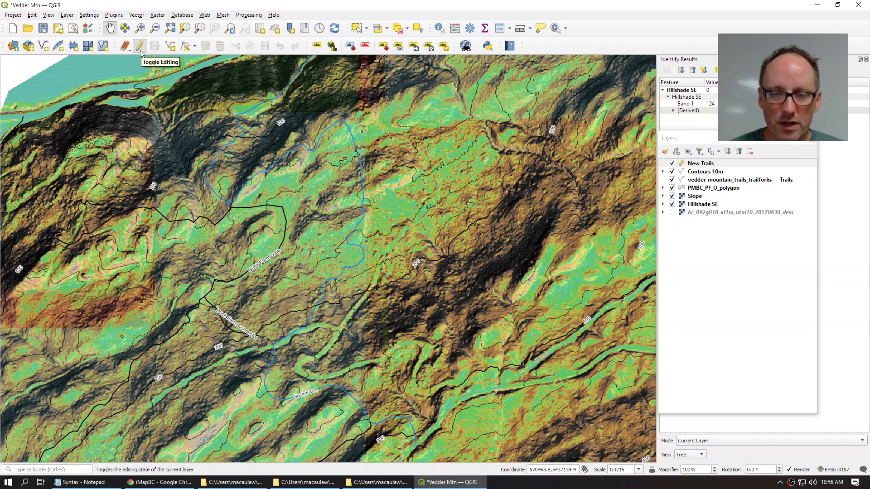
pyautogui.scroll(1, 339, 337)
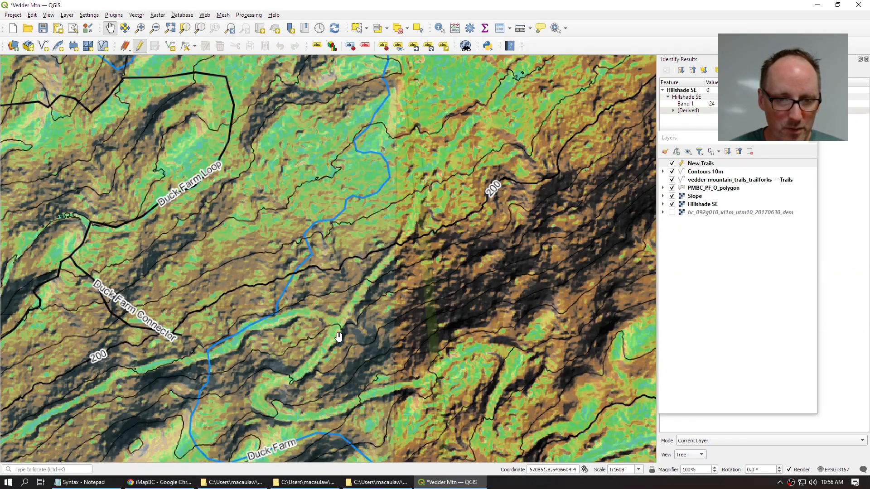
pyautogui.moveTo(399, 289); pyautogui.dragTo(329, 308)
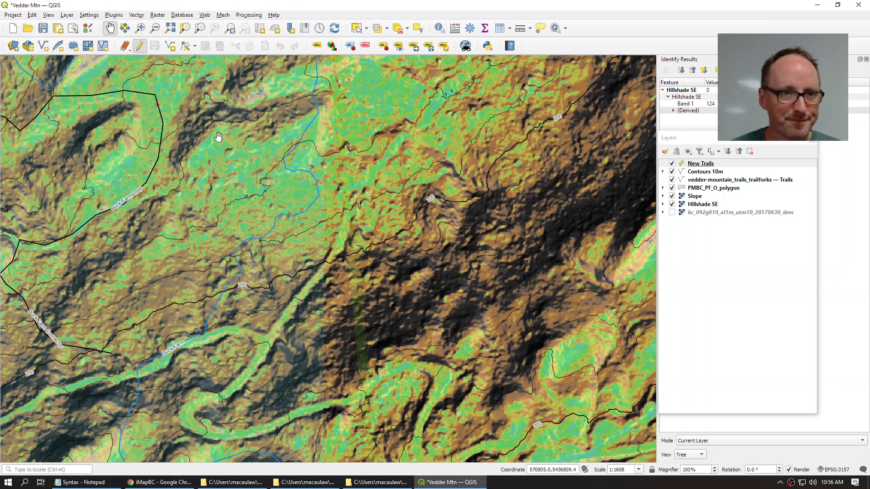
pyautogui.click(171, 47)
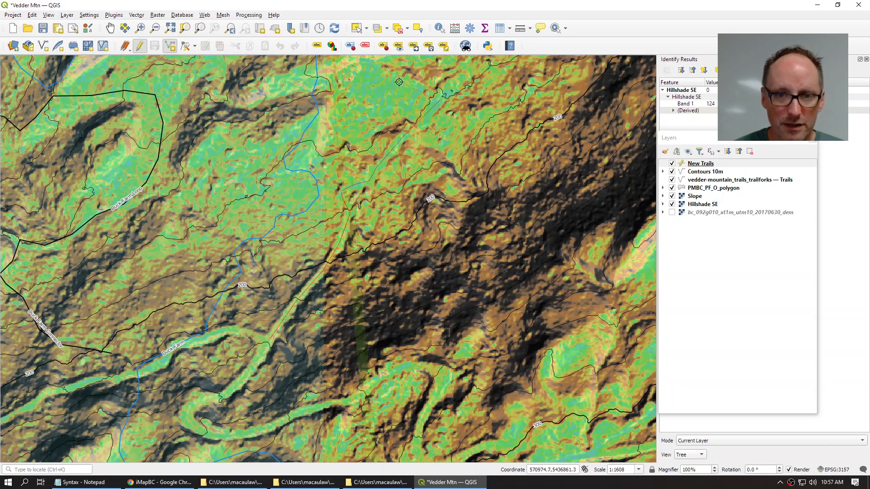
# Step: Trace the new trail line westward across the terrain, placing seven vertices and panning along
pyautogui.moveTo(475, 91); pyautogui.dragTo(361, 313)
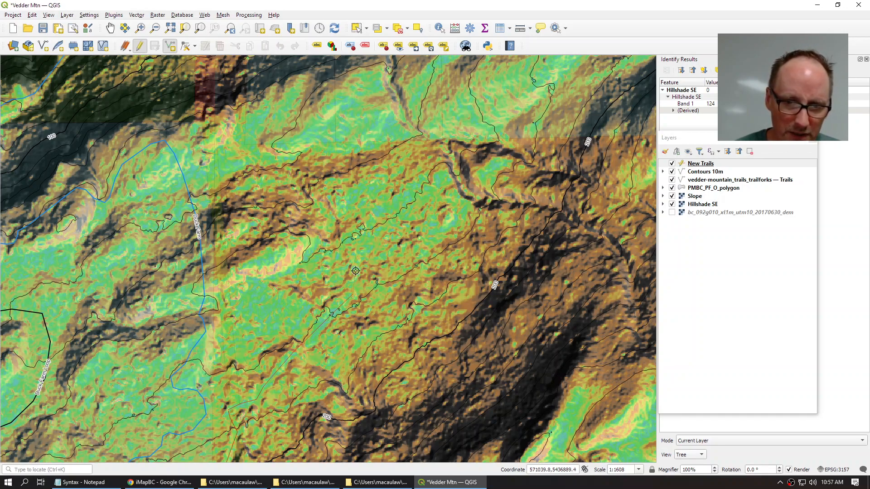
pyautogui.click(385, 206)
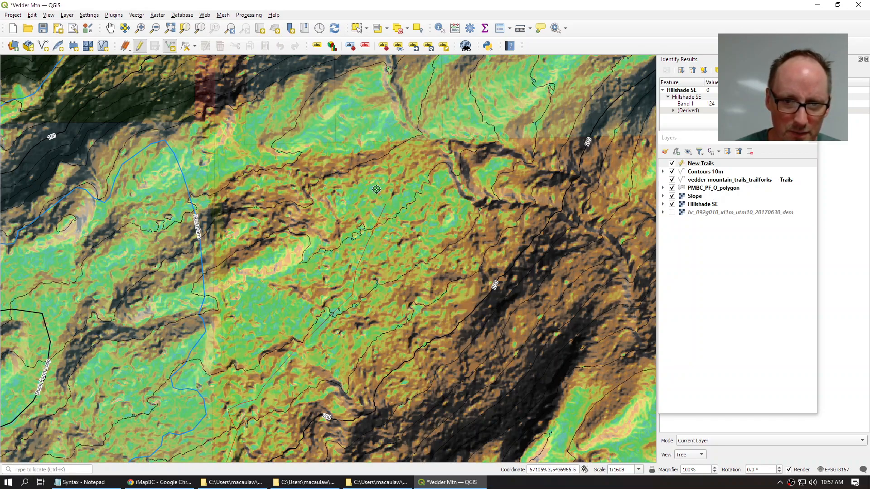
pyautogui.click(404, 143)
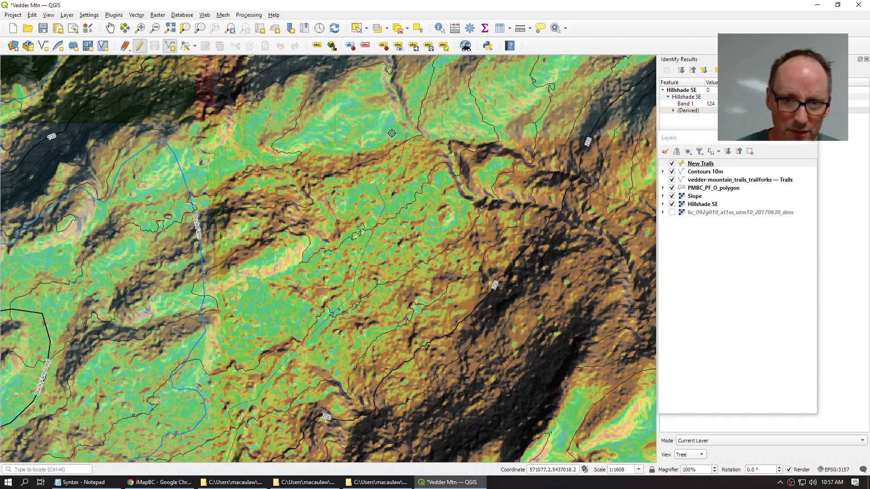
pyautogui.click(378, 130)
pyautogui.click(317, 133)
pyautogui.click(277, 153)
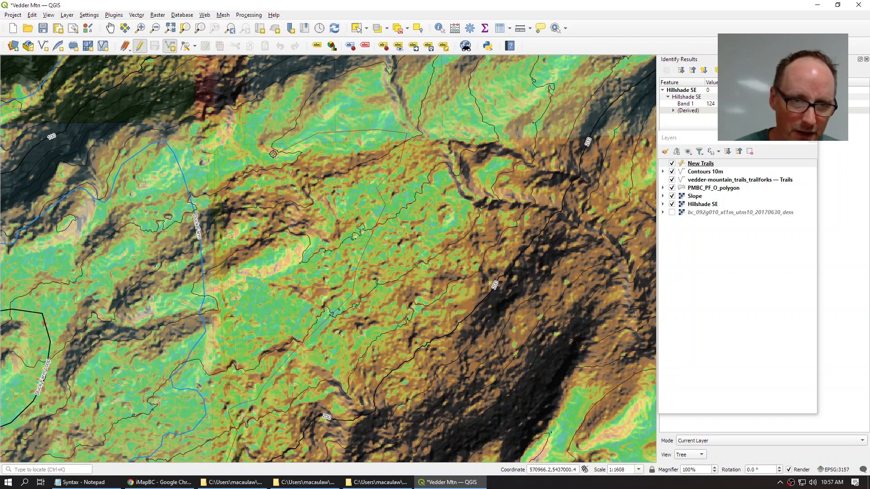
pyautogui.click(173, 185)
pyautogui.click(109, 203)
pyautogui.moveTo(45, 275); pyautogui.dragTo(350, 199)
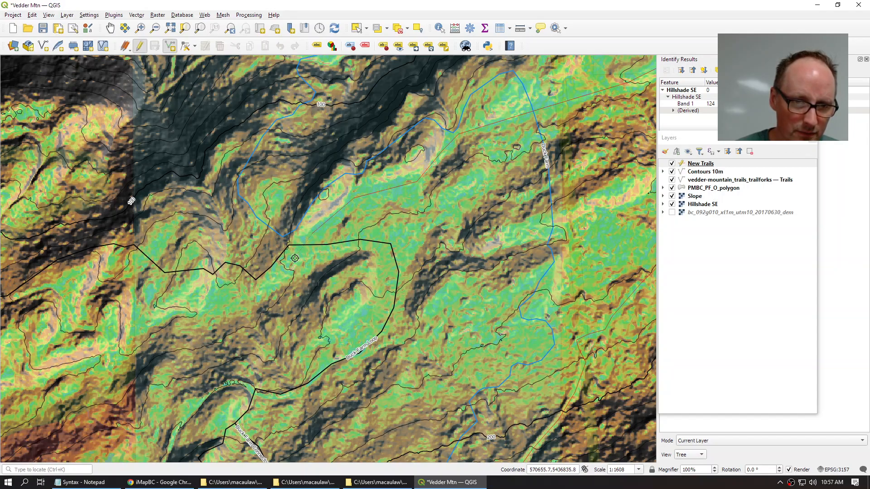
pyautogui.moveTo(245, 298); pyautogui.dragTo(405, 282)
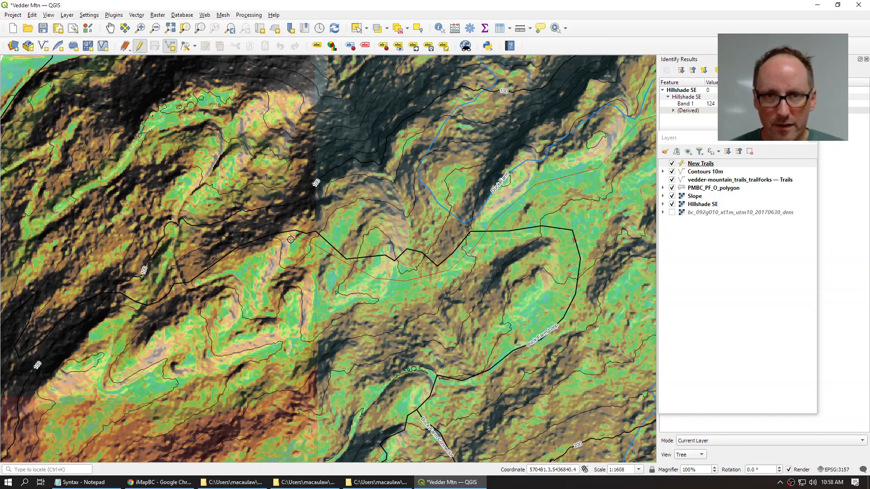
# Step: Finish the traced line and save it as a New Trails feature named Climb
pyautogui.rightClick(290, 240)
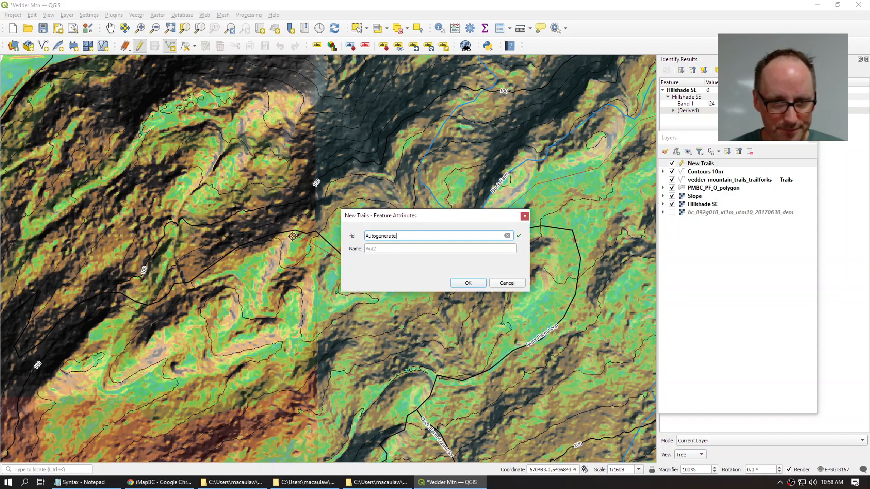
pyautogui.click(397, 249)
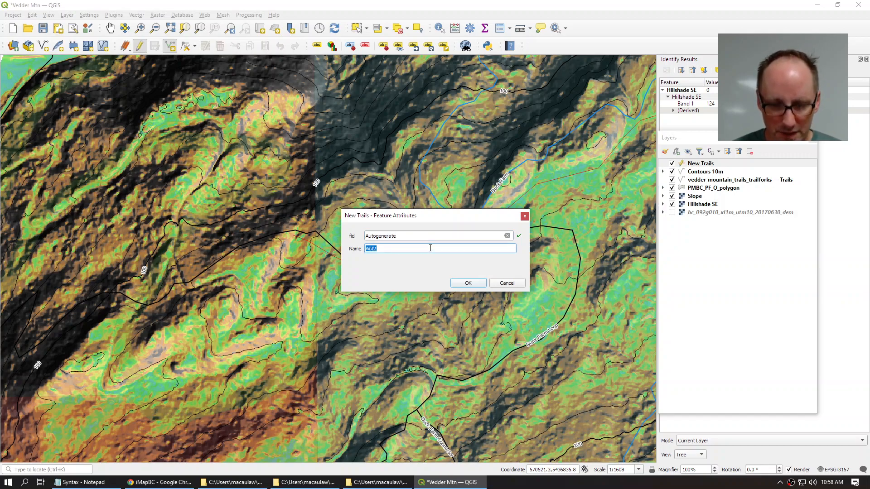
pyautogui.write('Climb 1')
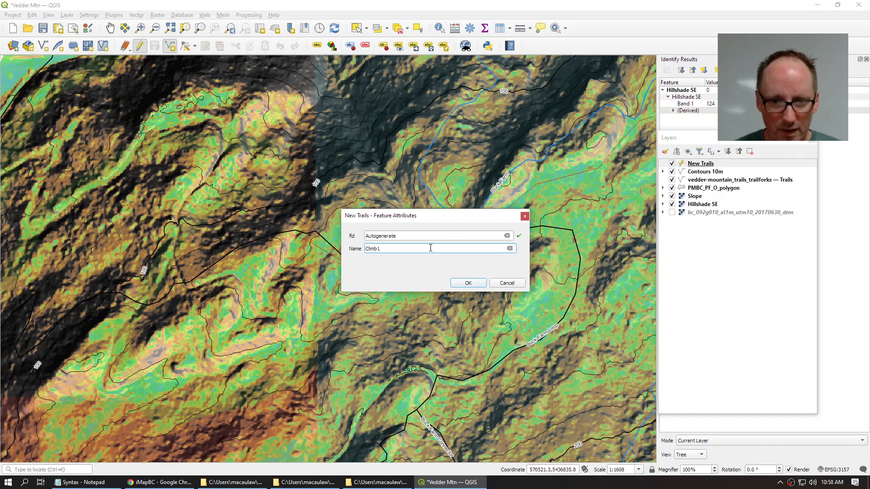
pyautogui.click(469, 284)
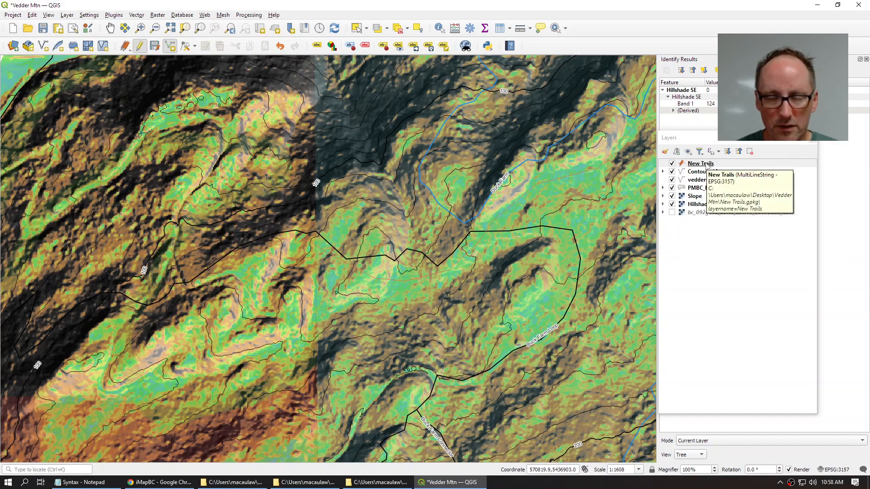
# Step: Give the New Trails line the red colour #e31a1c and a 0.5 width, then view the whole trail
pyautogui.click(707, 166)
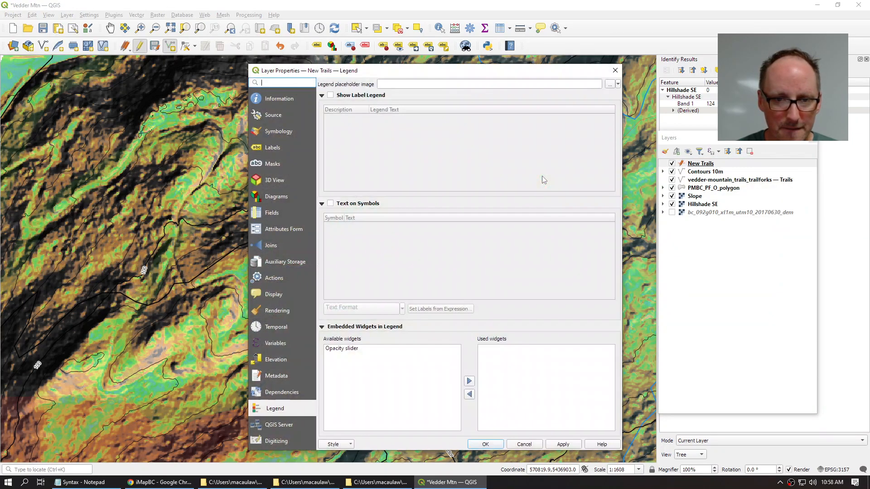
pyautogui.click(273, 135)
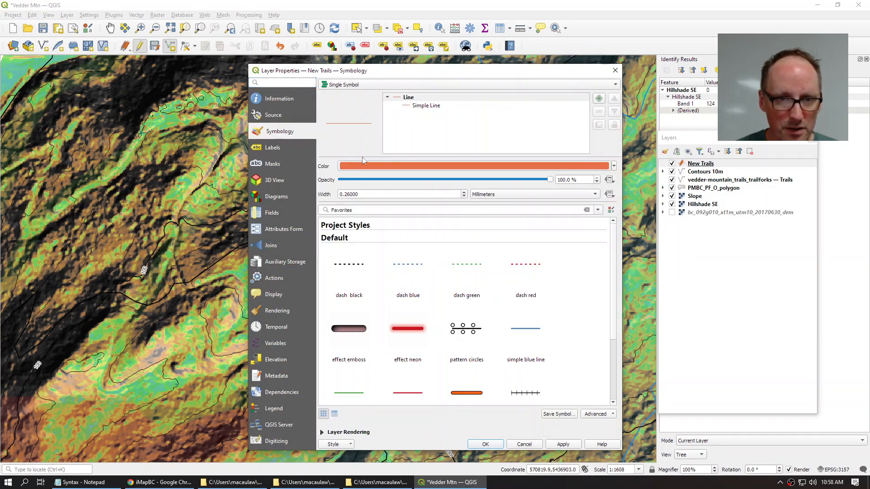
pyautogui.click(374, 166)
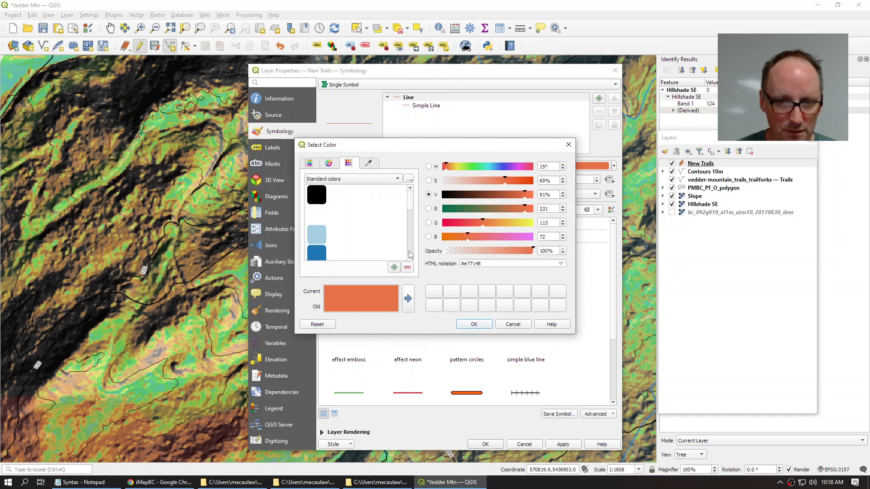
pyautogui.scroll(-2, 410, 255)
pyautogui.scroll(-2, 349, 245)
pyautogui.click(312, 202)
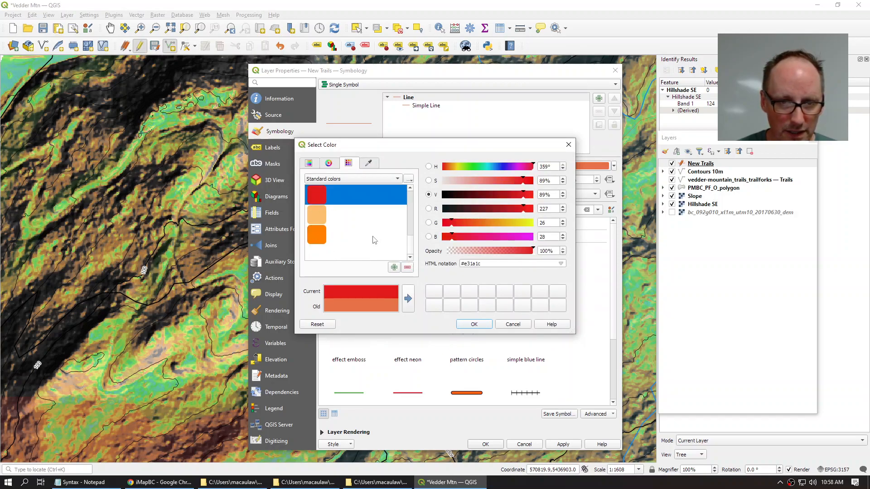
pyautogui.click(474, 324)
pyautogui.doubleClick(344, 194)
pyautogui.press('BackSpace')
pyautogui.write('5')
pyautogui.click(486, 444)
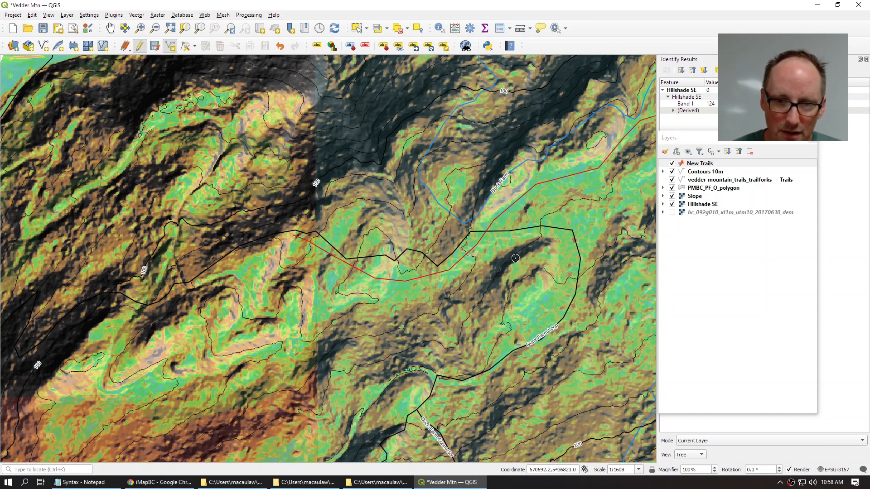
pyautogui.scroll(-1, 526, 253)
pyautogui.moveTo(525, 253); pyautogui.dragTo(297, 268)
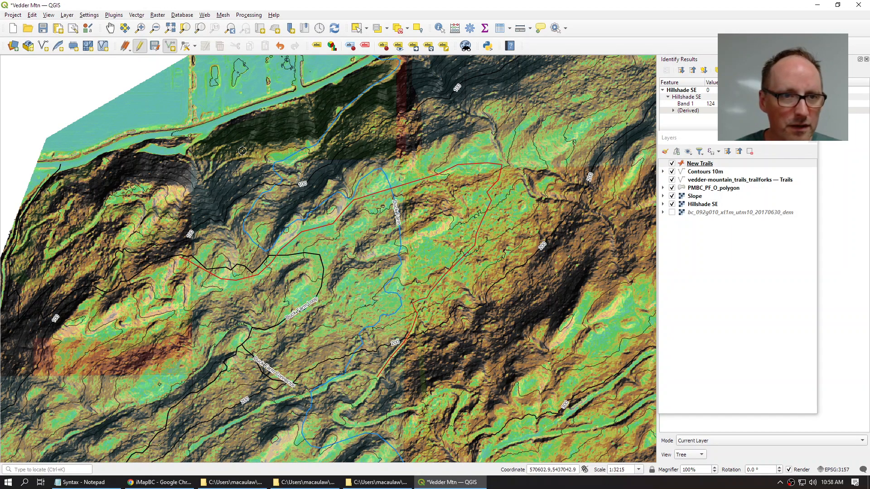
# Step: Save the Climb1 trail edits, close Identify Results, and switch New Trails back into editing mode
pyautogui.click(139, 46)
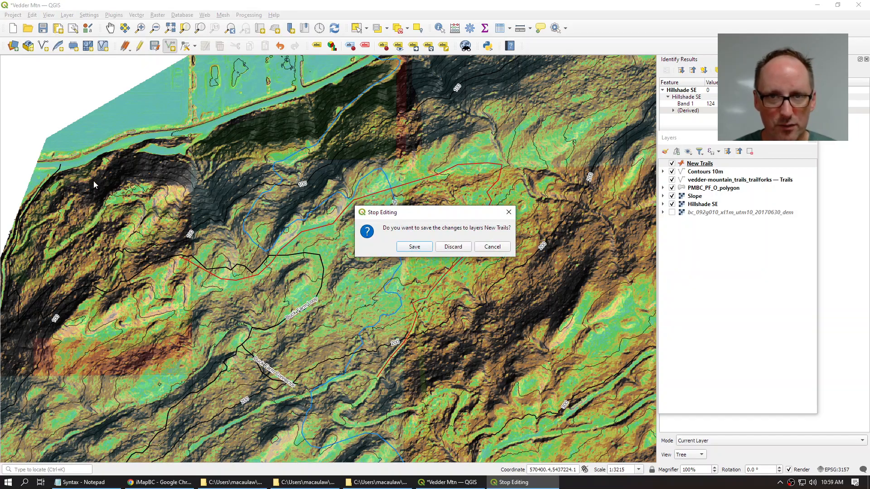
pyautogui.click(415, 247)
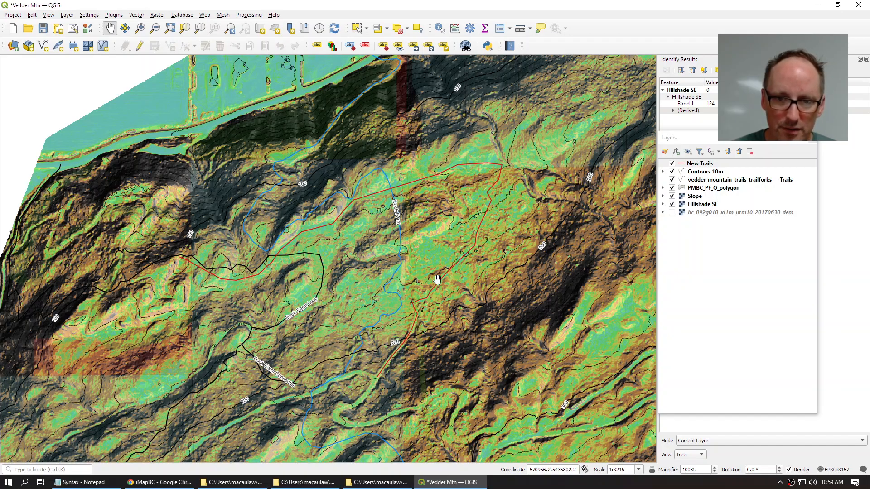
pyautogui.click(700, 166)
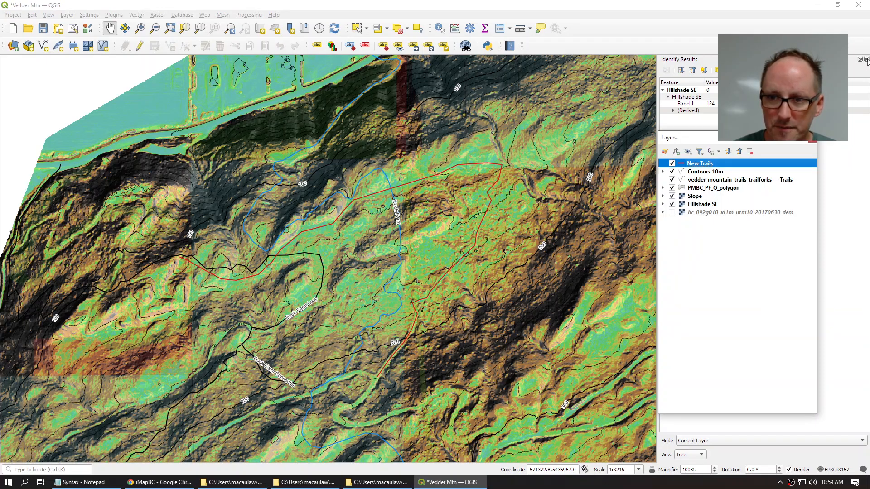
pyautogui.click(866, 59)
pyautogui.moveTo(500, 280); pyautogui.dragTo(424, 263)
pyautogui.click(699, 166)
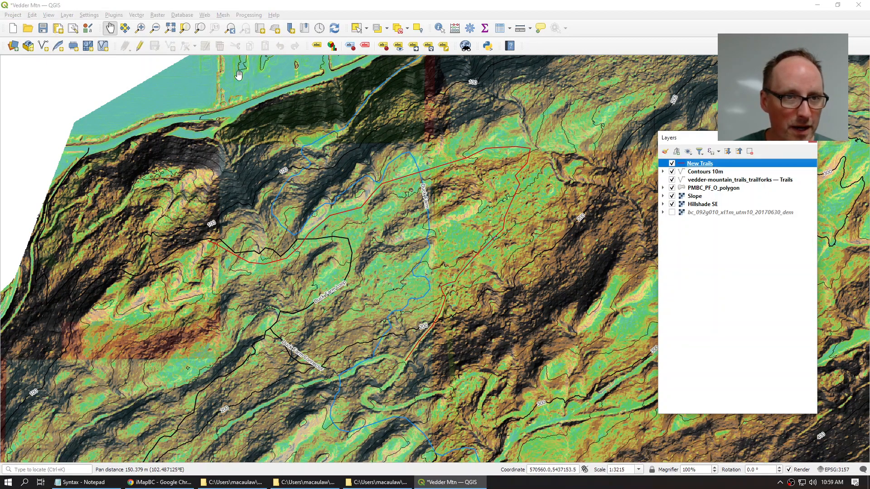
pyautogui.click(140, 46)
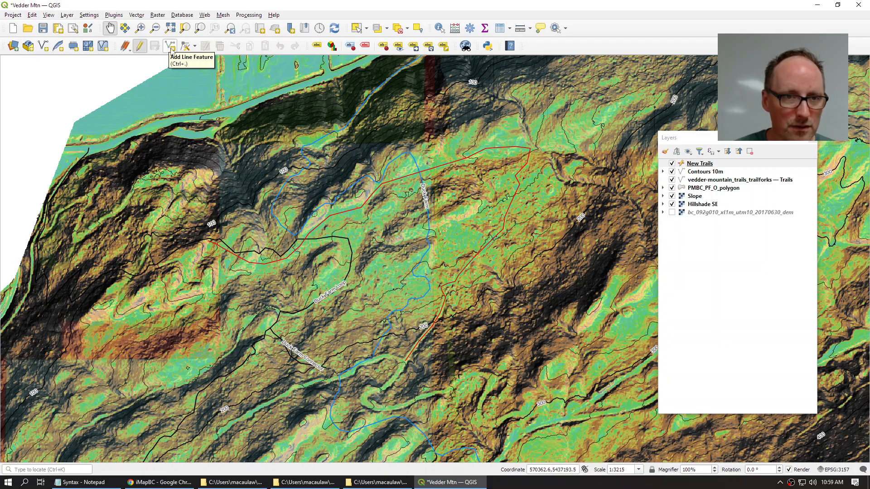
# Step: Switch to the Vertex Tool on New Trails and zoom in along the red trail
pyautogui.click(195, 47)
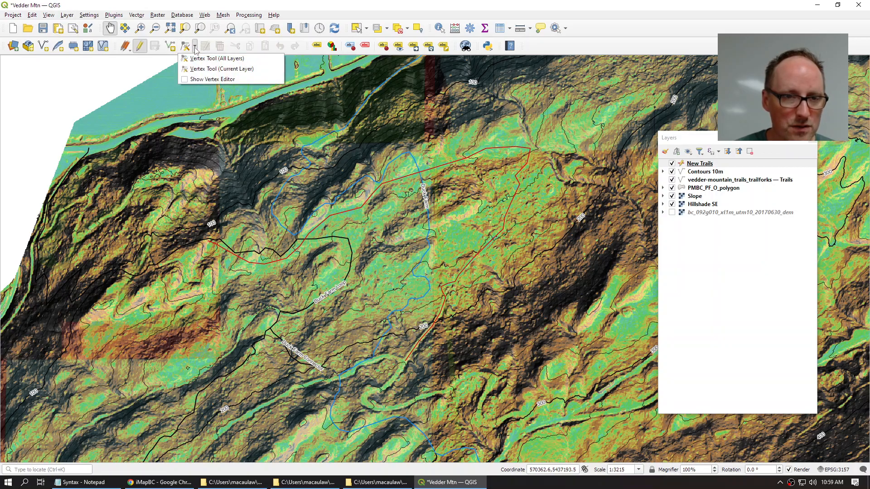
pyautogui.click(199, 70)
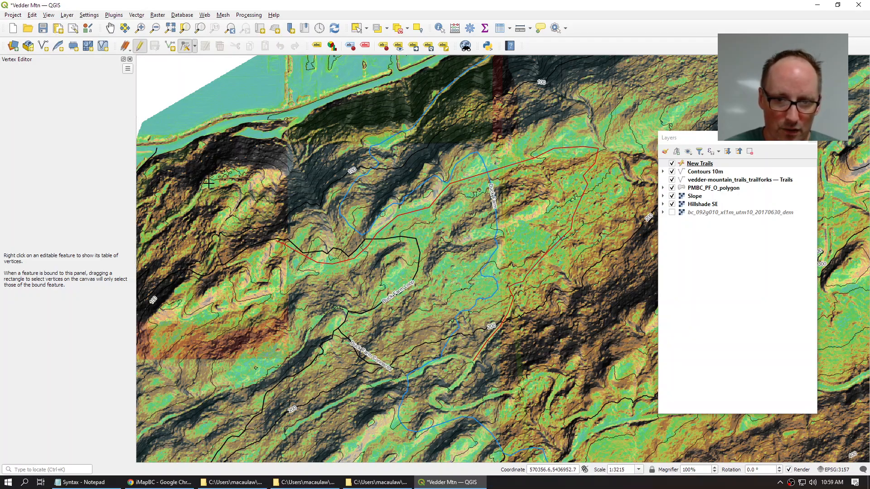
pyautogui.moveTo(473, 274); pyautogui.dragTo(418, 172)
pyautogui.scroll(1, 419, 172)
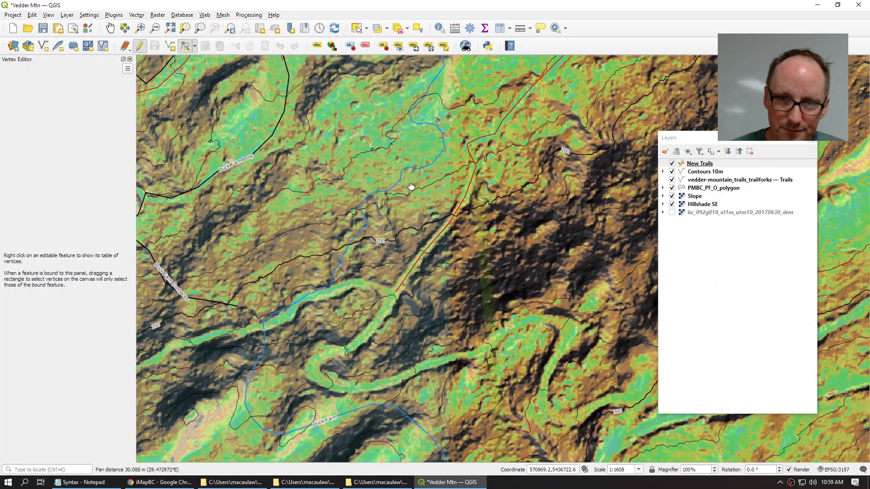
pyautogui.moveTo(438, 225); pyautogui.dragTo(436, 280)
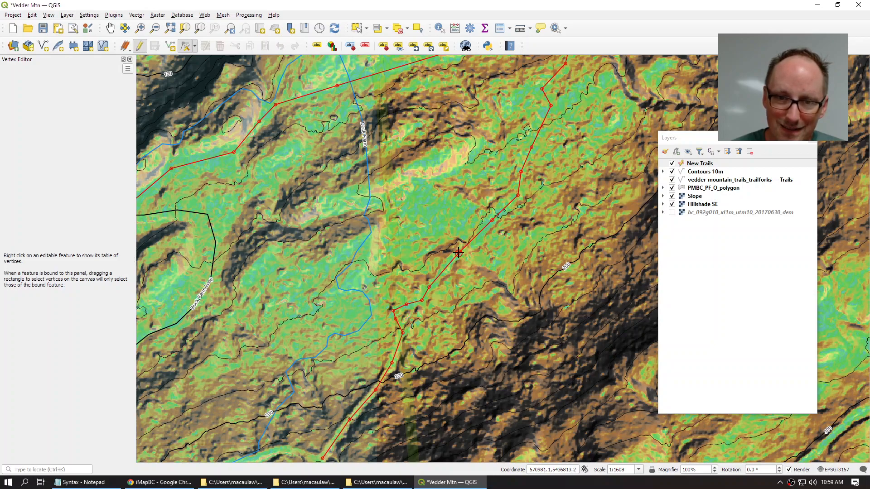
# Step: Move a trail vertex, undo the move, then place the vertex at a better spot
pyautogui.click(478, 255)
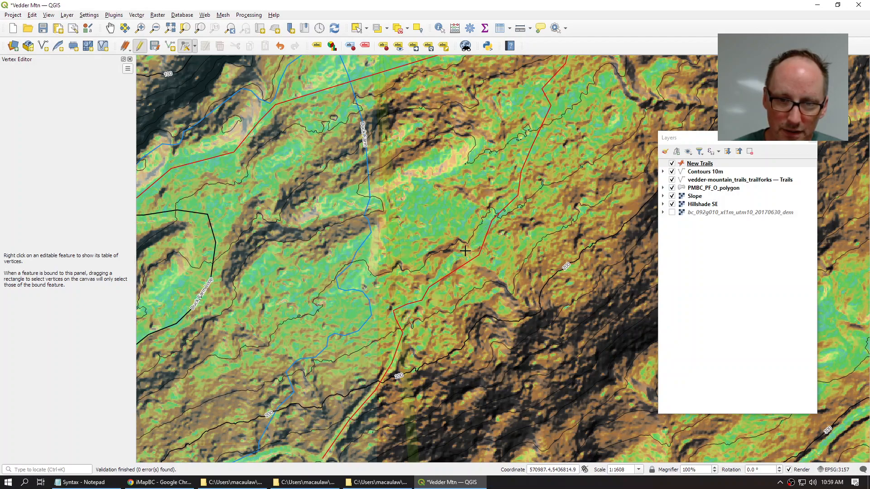
pyautogui.hotkey('ctrl', 'z')
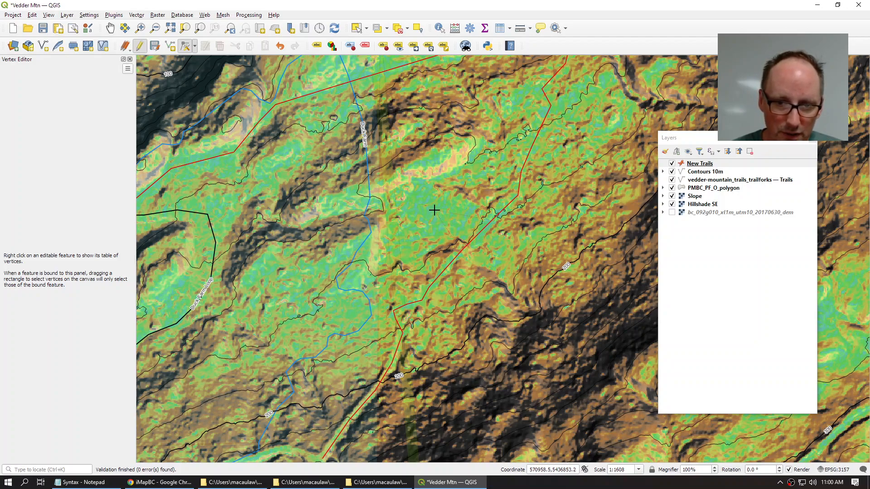
pyautogui.click(480, 239)
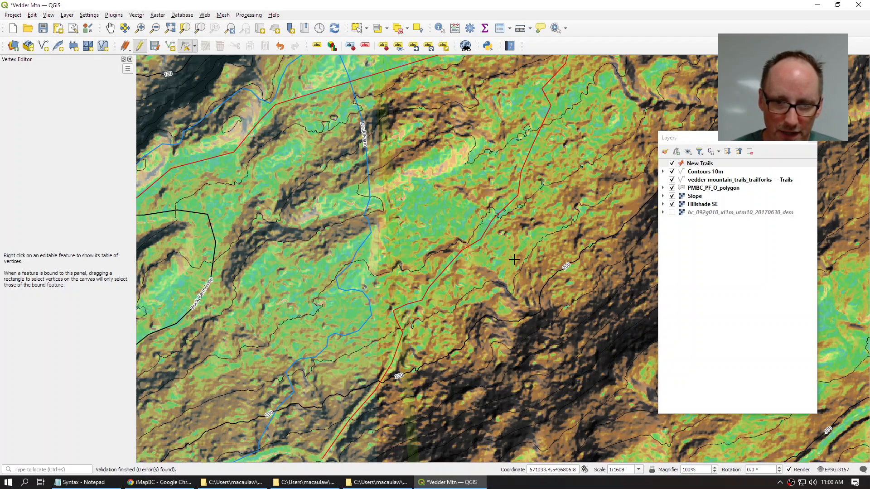
pyautogui.moveTo(481, 243)
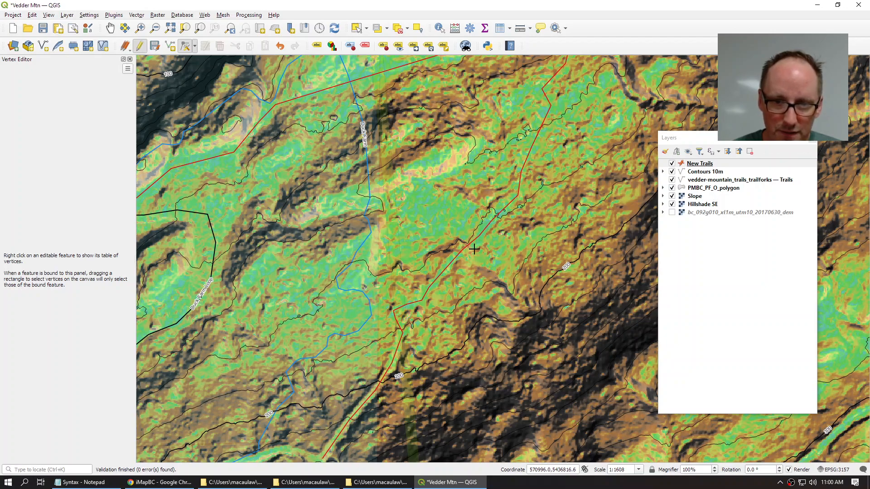
pyautogui.moveTo(470, 245)
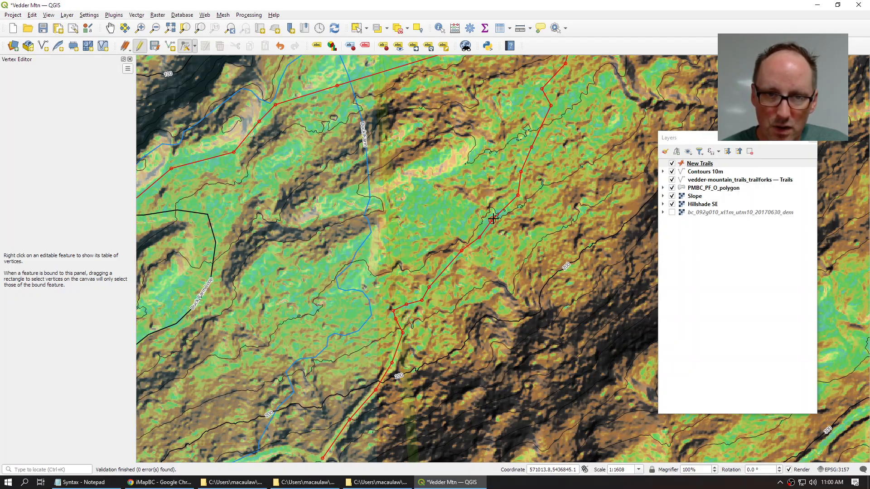
# Step: Shift a segment of the trail's upper section slightly to the left
pyautogui.moveTo(402, 67); pyautogui.dragTo(422, 174)
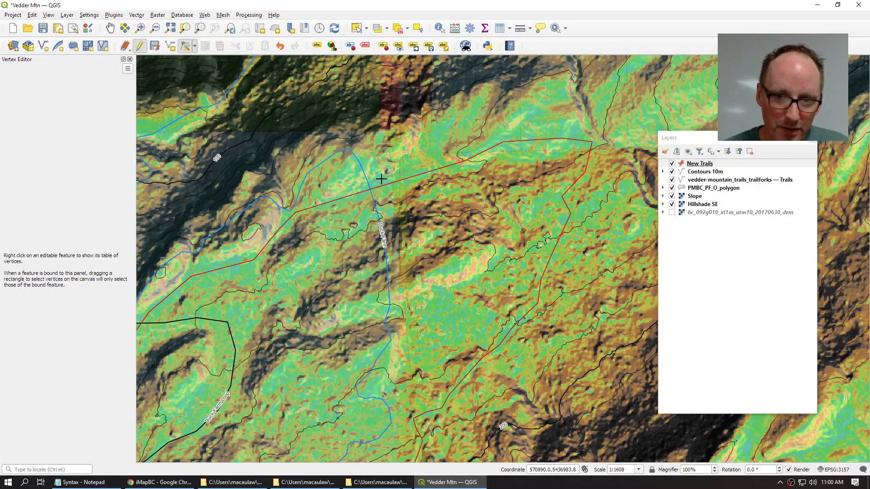
pyautogui.doubleClick(385, 187)
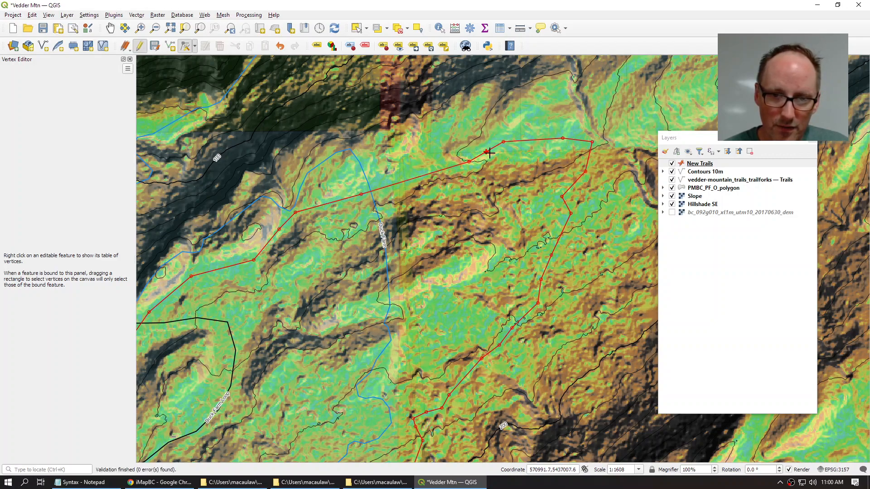
pyautogui.click(394, 184)
pyautogui.click(381, 179)
pyautogui.click(381, 179)
pyautogui.click(387, 184)
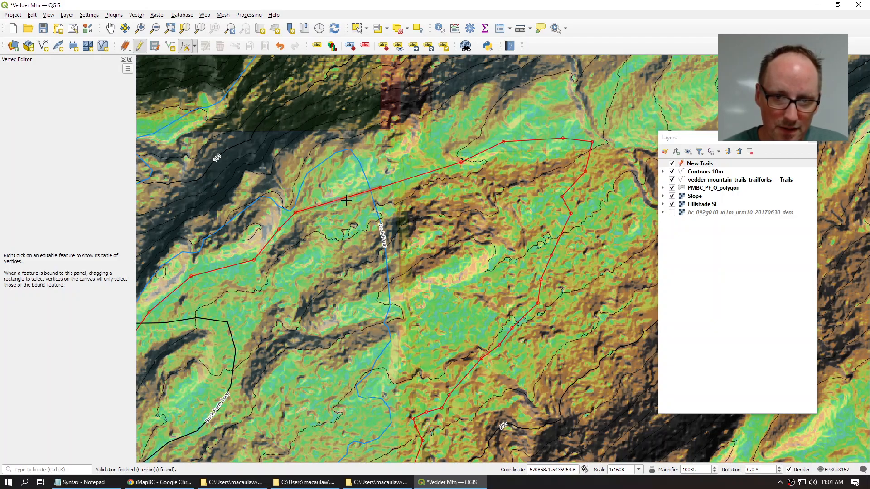
# Step: Extend the trail's southern end southwest with four new vertices and save the edits
pyautogui.moveTo(316, 393); pyautogui.dragTo(312, 232)
pyautogui.scroll(2, 311, 232)
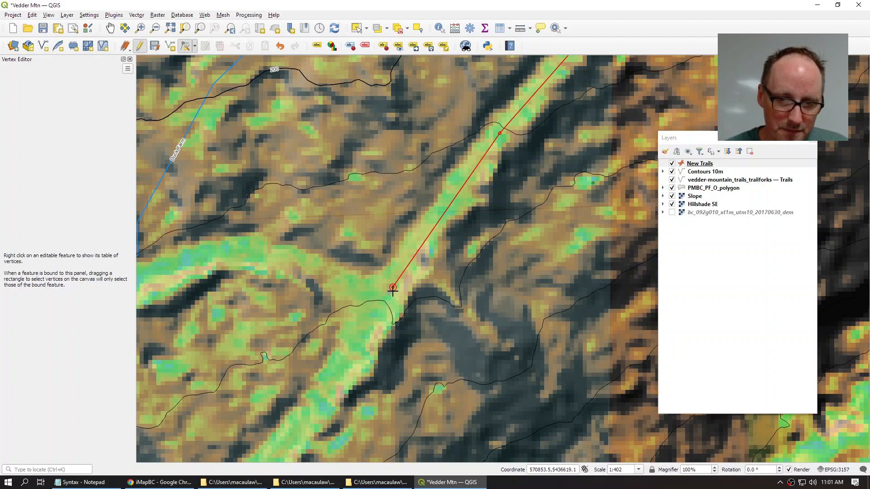
pyautogui.click(389, 294)
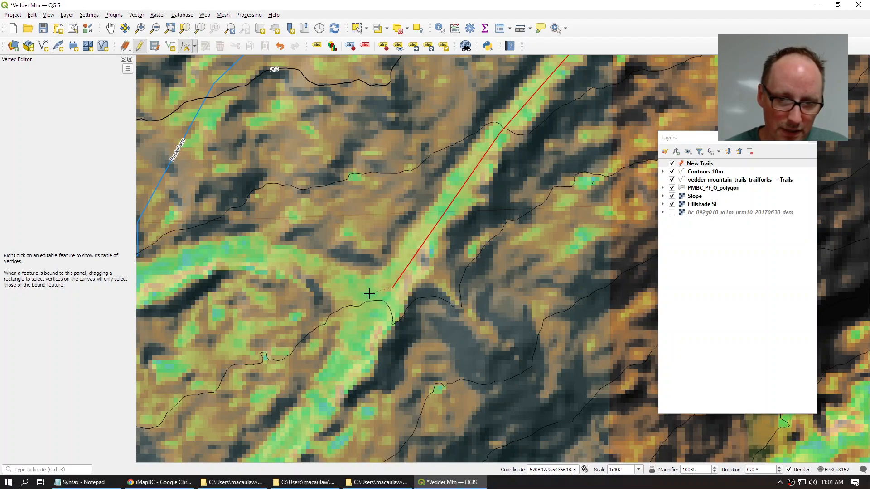
pyautogui.click(371, 295)
pyautogui.click(371, 322)
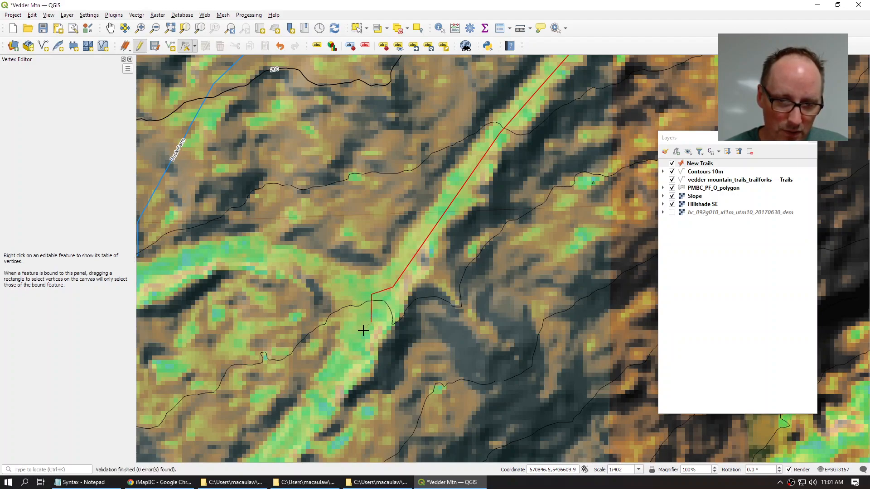
pyautogui.click(362, 336)
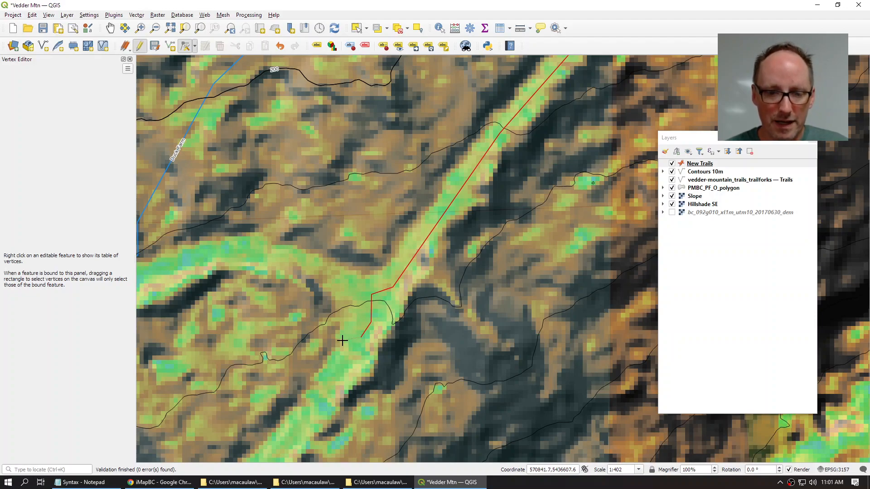
pyautogui.rightClick(359, 338)
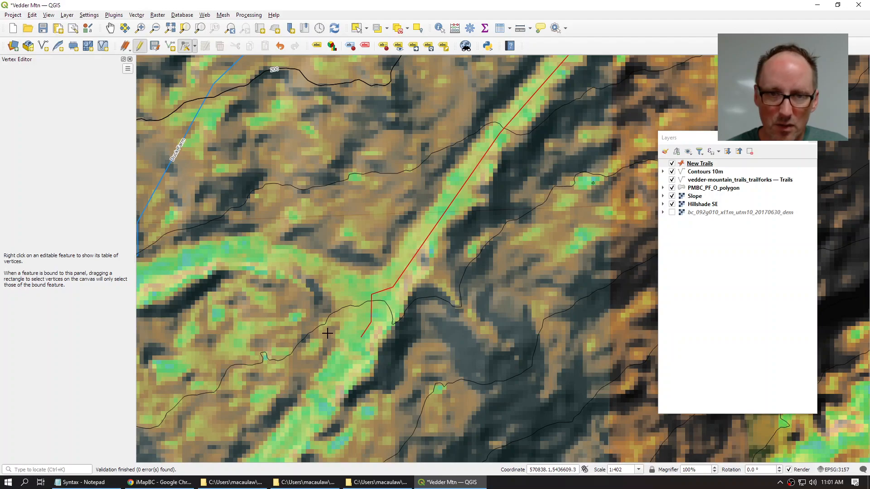
pyautogui.click(155, 46)
# Step: Stop editing New Trails and recentre the map on the whole trail
pyautogui.click(141, 47)
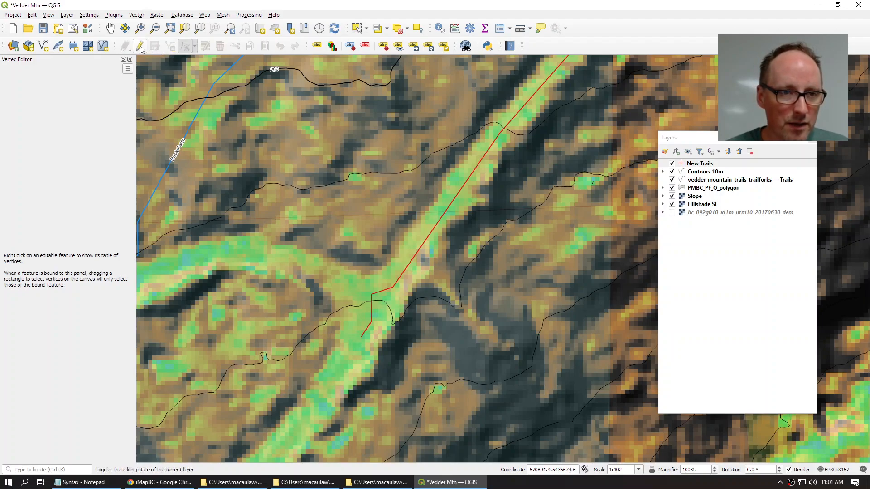
pyautogui.scroll(-2, 363, 246)
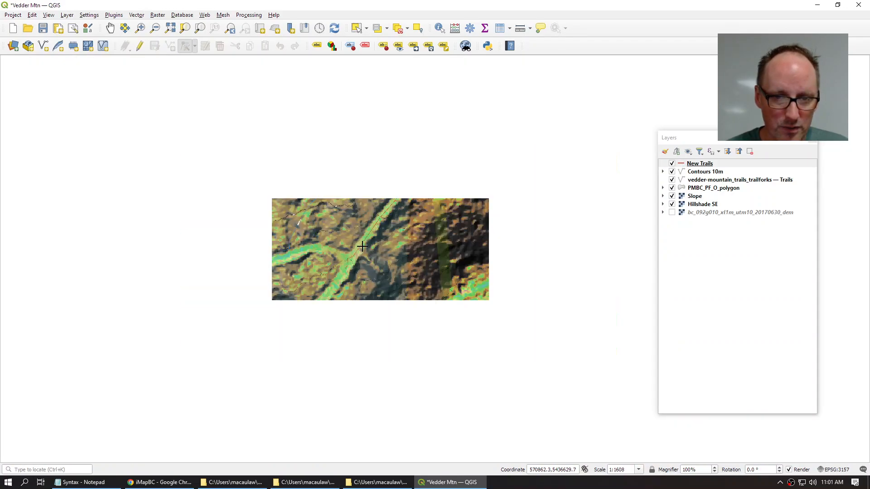
pyautogui.moveTo(336, 131); pyautogui.dragTo(344, 260)
pyautogui.scroll(-1, 335, 246)
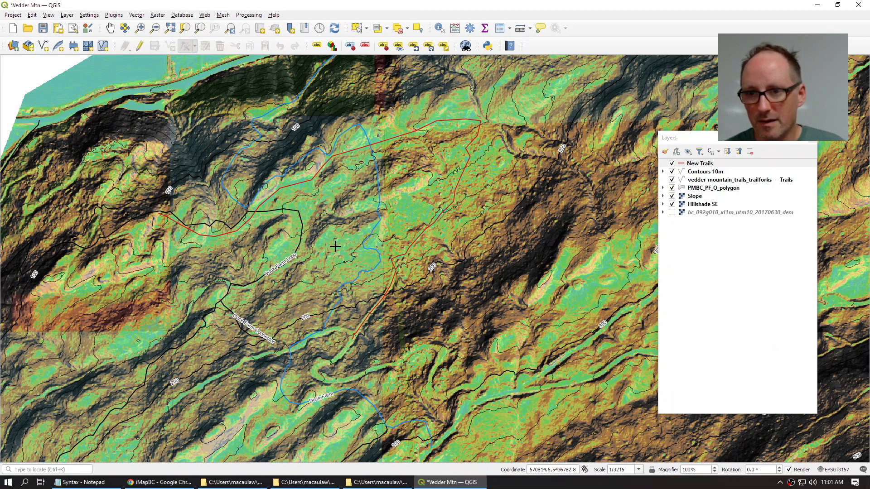
# Step: Set up Save Features As for New Trails: KML format, New Climb1.kml, not added to the map
pyautogui.rightClick(698, 166)
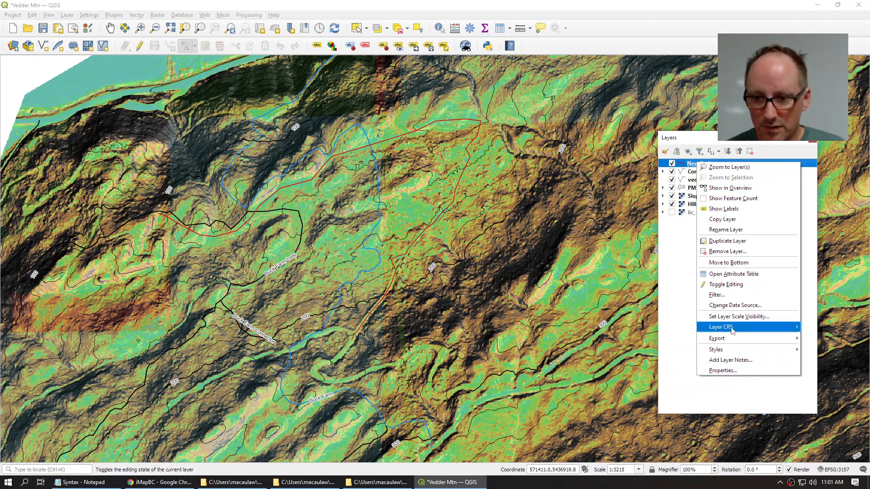
pyautogui.moveTo(730, 338)
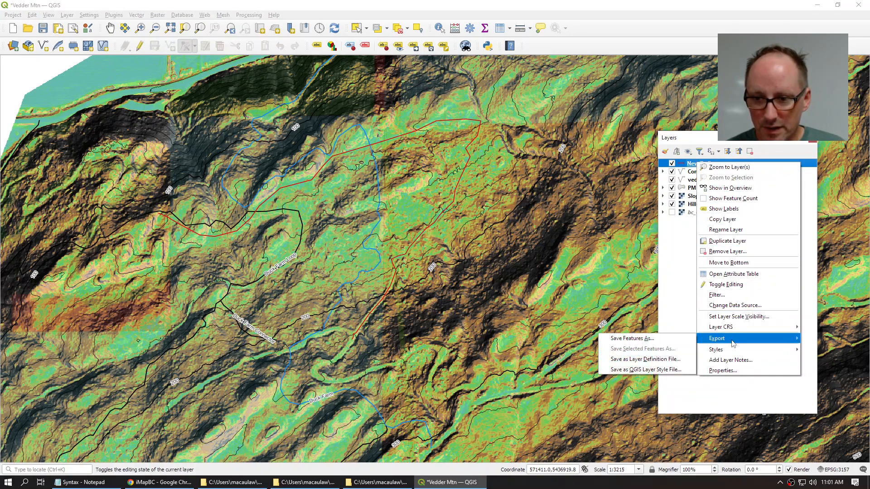
pyautogui.click(647, 340)
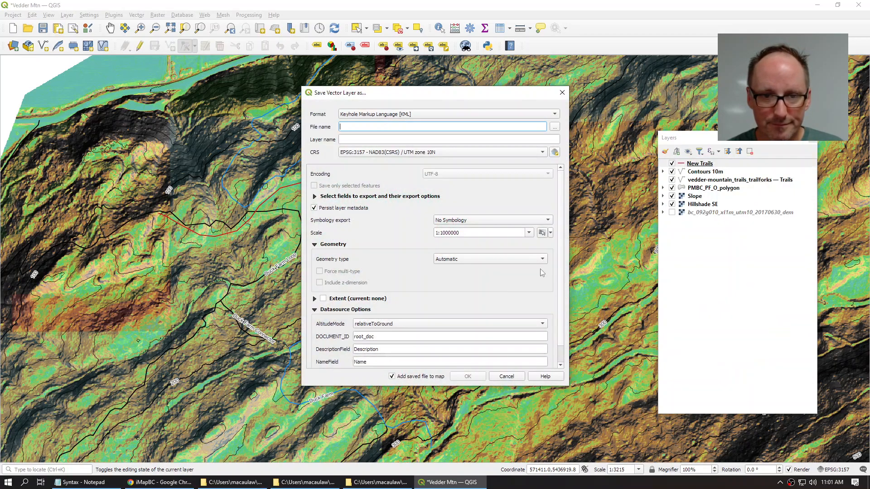
pyautogui.click(387, 119)
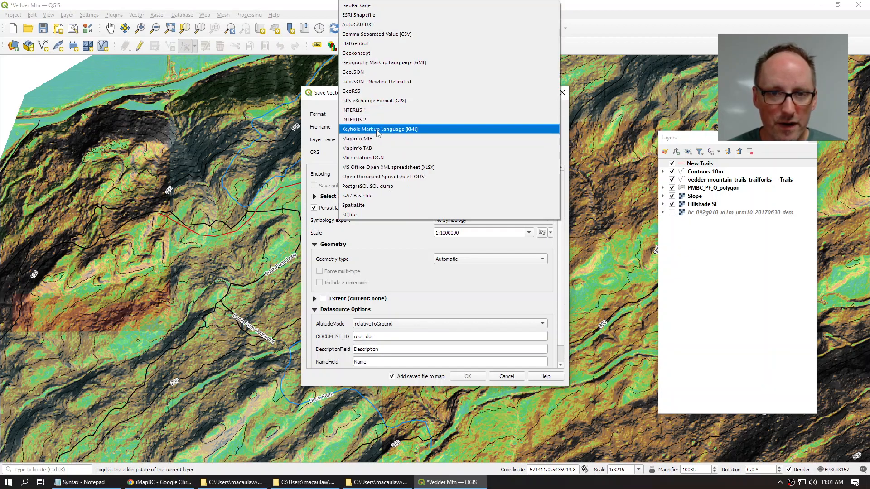
pyautogui.click(378, 130)
pyautogui.click(554, 128)
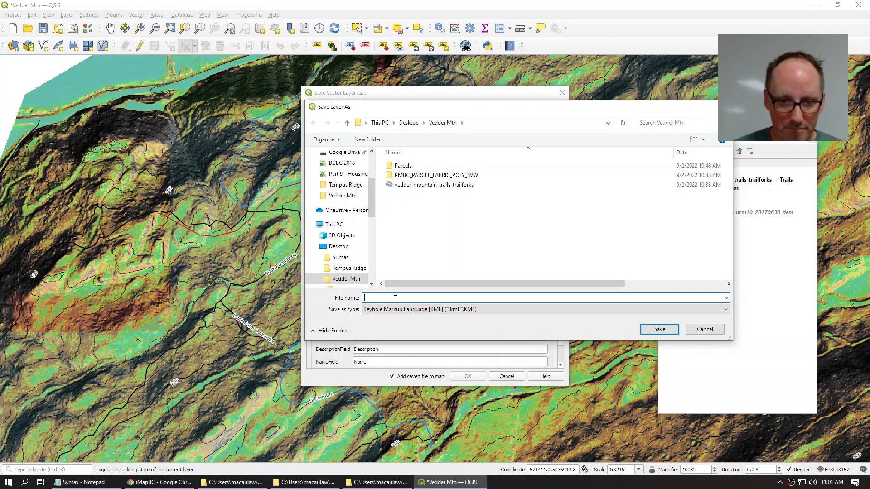
pyautogui.write('New ')
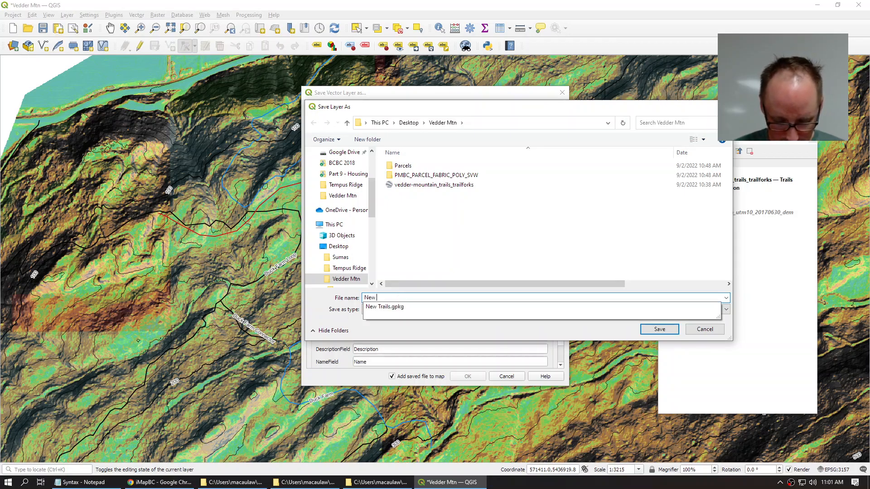
pyautogui.write('Climb1')
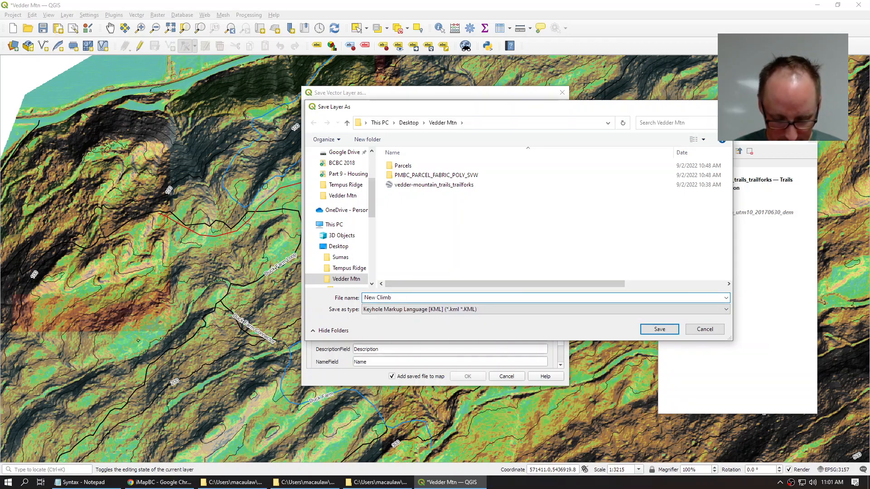
pyautogui.click(651, 329)
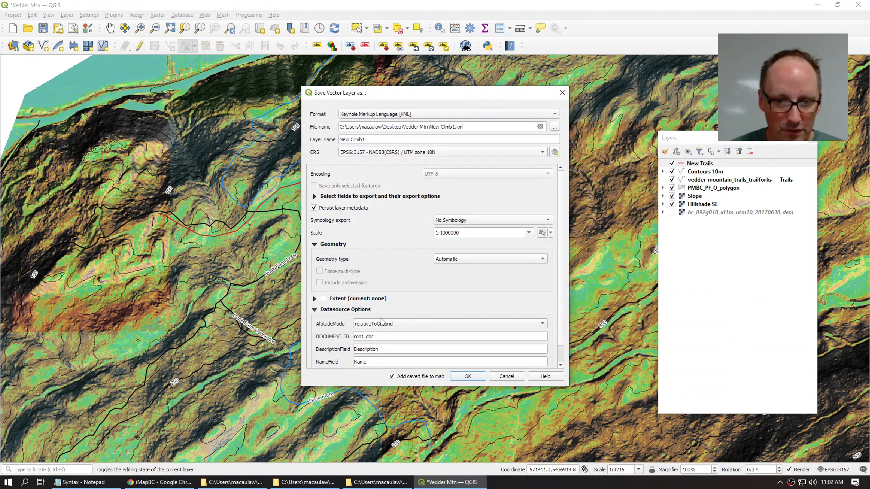
pyautogui.click(416, 380)
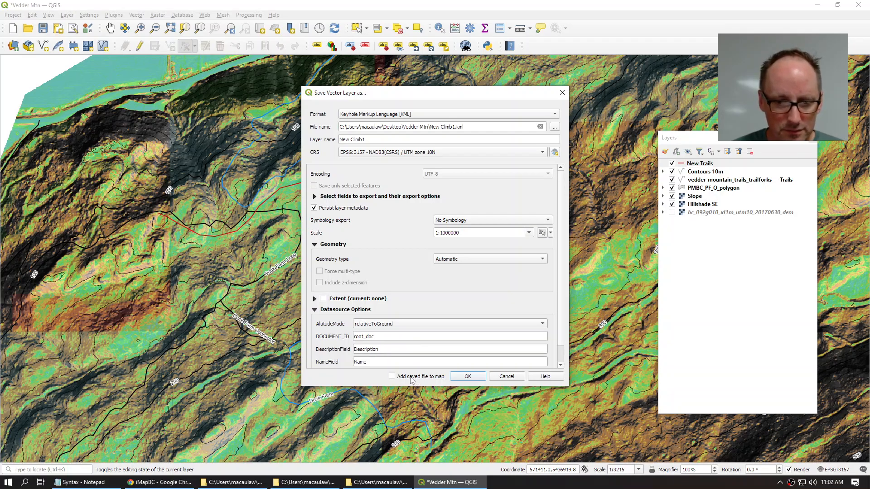
# Step: Export New Climb1.kml and turn off the Slope layer colouring
pyautogui.click(474, 377)
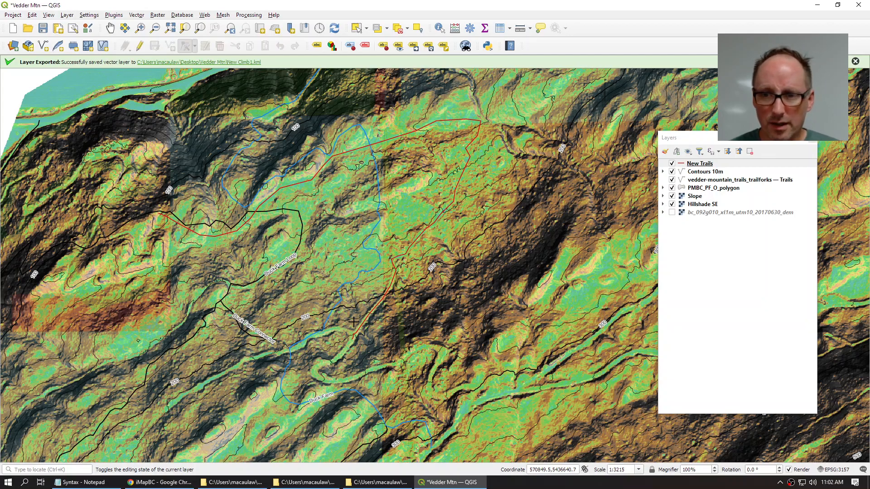
pyautogui.click(672, 196)
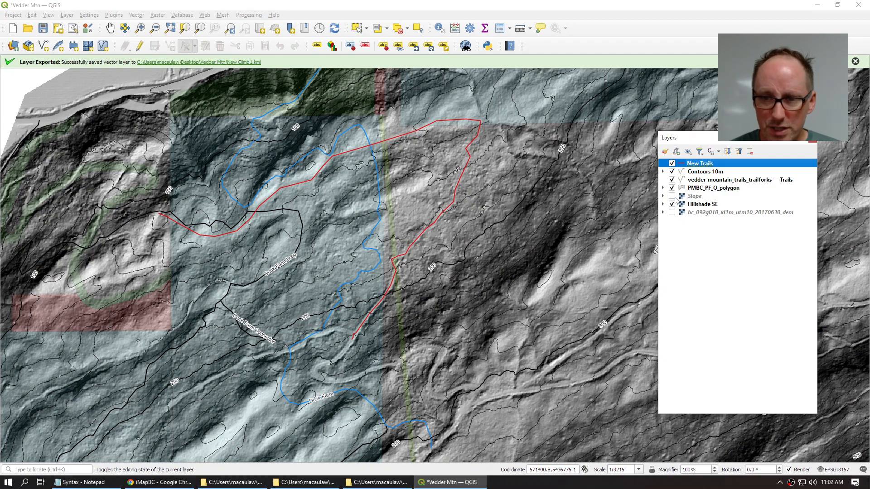
pyautogui.scroll(-2, 521, 252)
# Step: Zoom out to show the whole trail network on the mountain and open View > 3D Map Views
pyautogui.moveTo(541, 297); pyautogui.dragTo(401, 180)
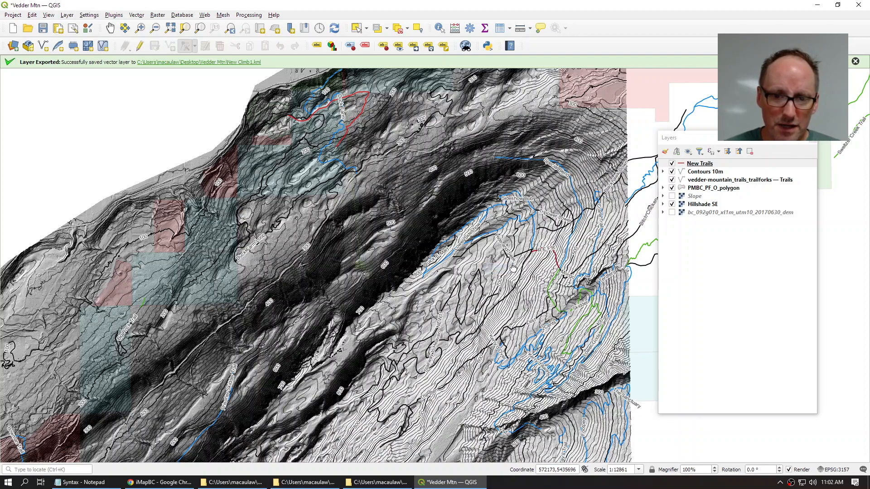
pyautogui.moveTo(512, 268); pyautogui.dragTo(443, 301)
pyautogui.scroll(-1, 443, 301)
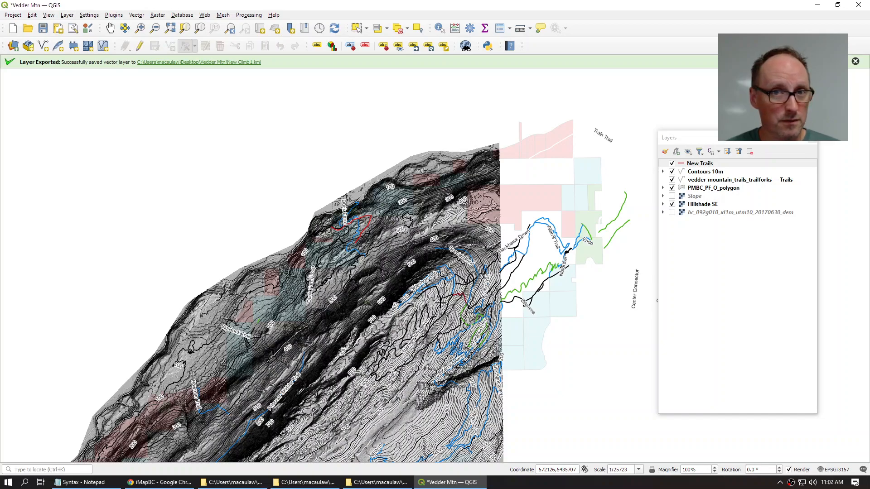
pyautogui.click(48, 17)
pyautogui.moveTo(57, 36)
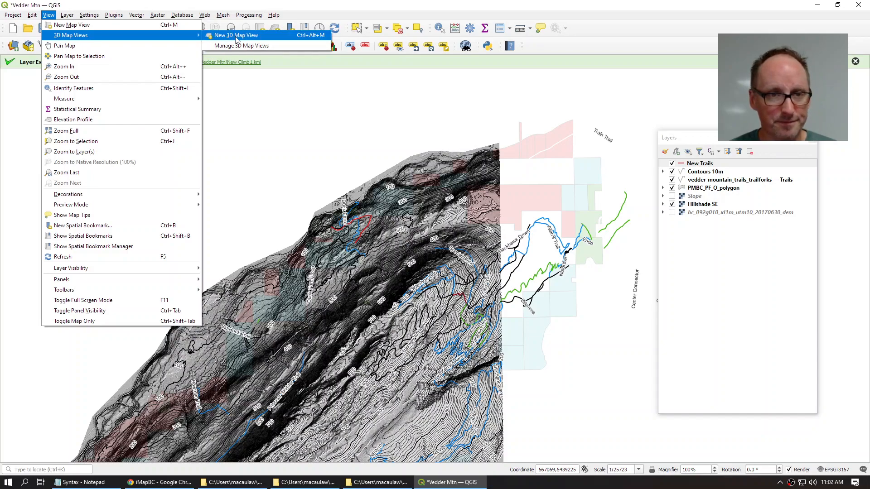
# Step: Open a new 3D map view and pull it out into a floating window
pyautogui.click(236, 36)
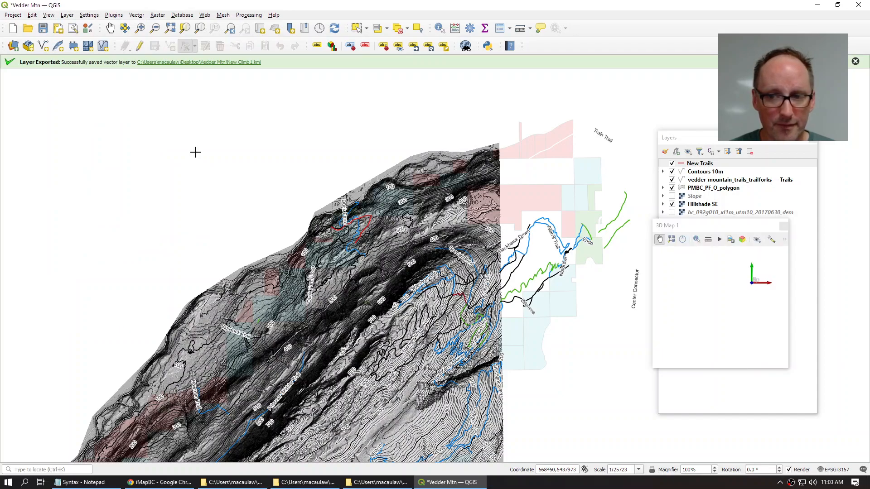
pyautogui.moveTo(720, 229); pyautogui.dragTo(264, 117)
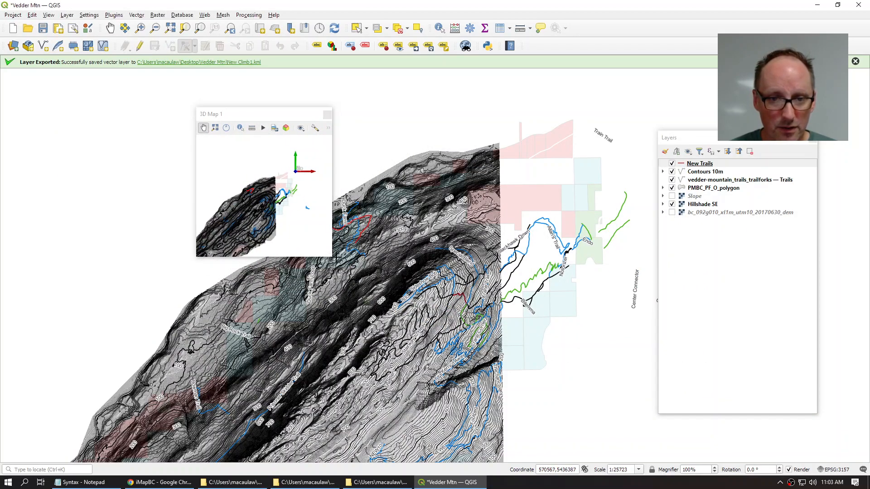
pyautogui.moveTo(332, 257); pyautogui.dragTo(506, 365)
pyautogui.moveTo(379, 114); pyautogui.dragTo(380, 100)
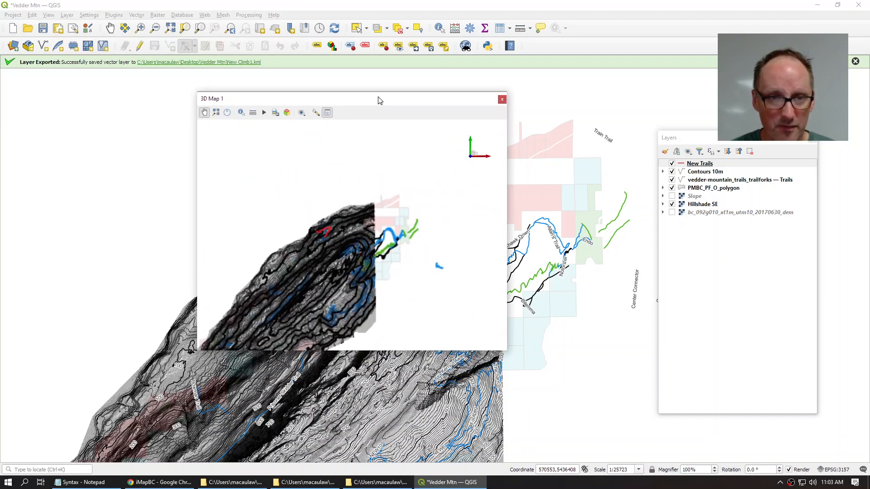
# Step: Undock 3D Map 1, move it to the upper left clear of the layer list, and enlarge it
pyautogui.click(327, 113)
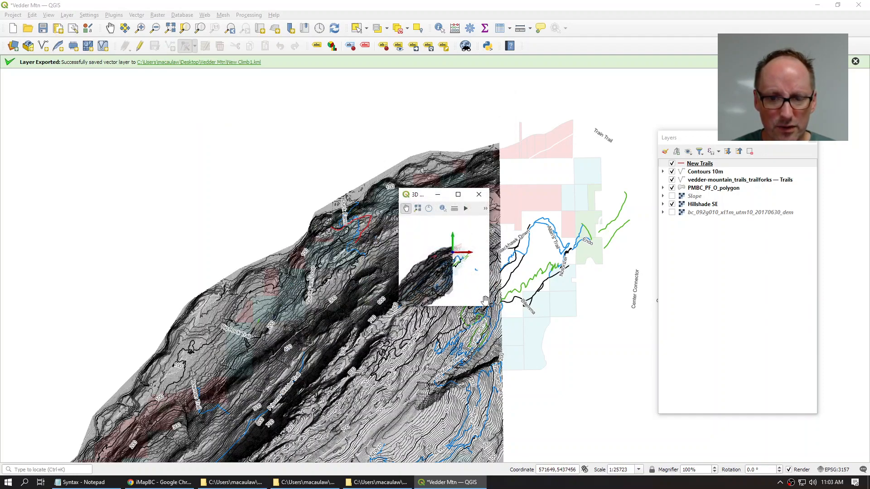
pyautogui.moveTo(485, 299); pyautogui.dragTo(708, 413)
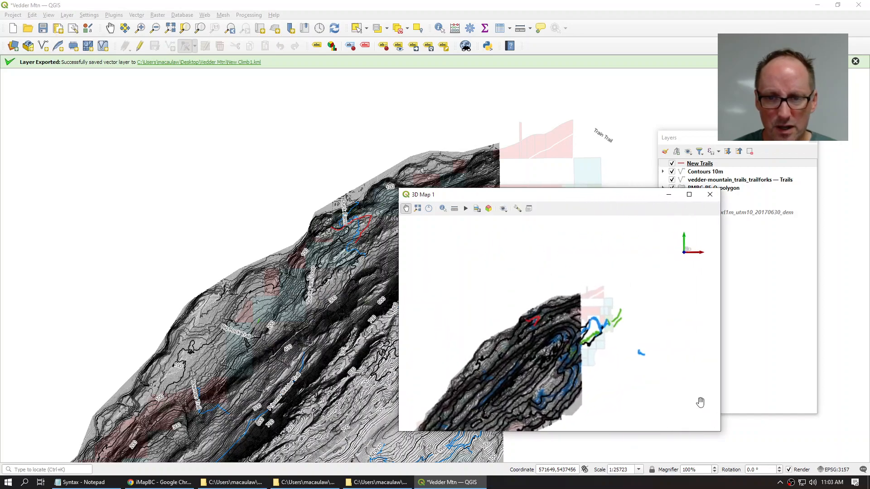
pyautogui.moveTo(605, 198); pyautogui.dragTo(251, 82)
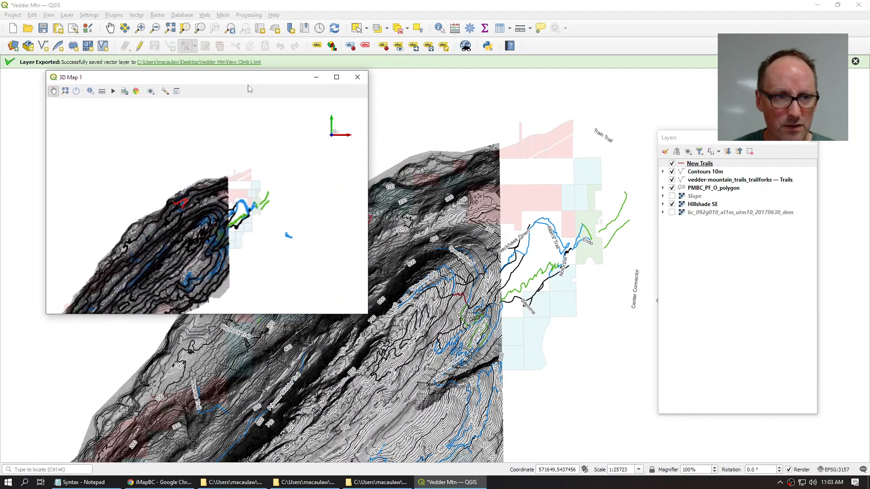
pyautogui.moveTo(367, 313); pyautogui.dragTo(594, 406)
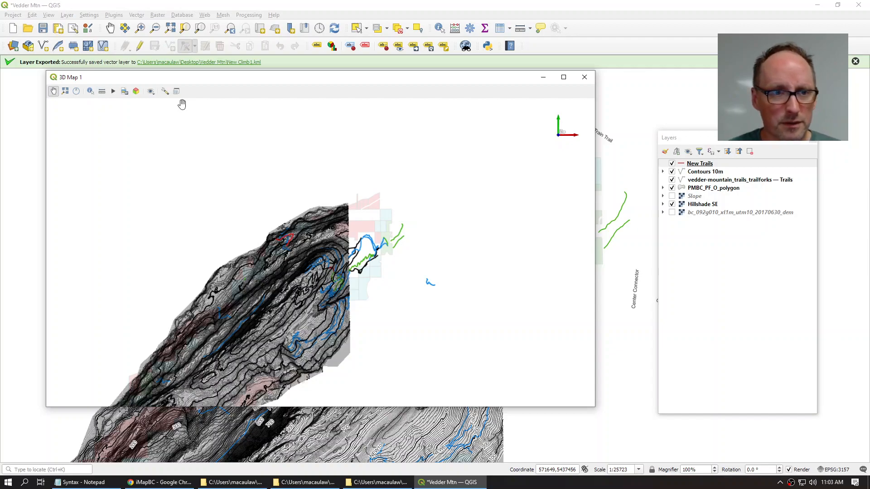
# Step: Set 3D Map 1's terrain type to DEM (Raster Layer) using bc_092g010_xl1m_utm10_20170630_dem for elevation
pyautogui.click(165, 91)
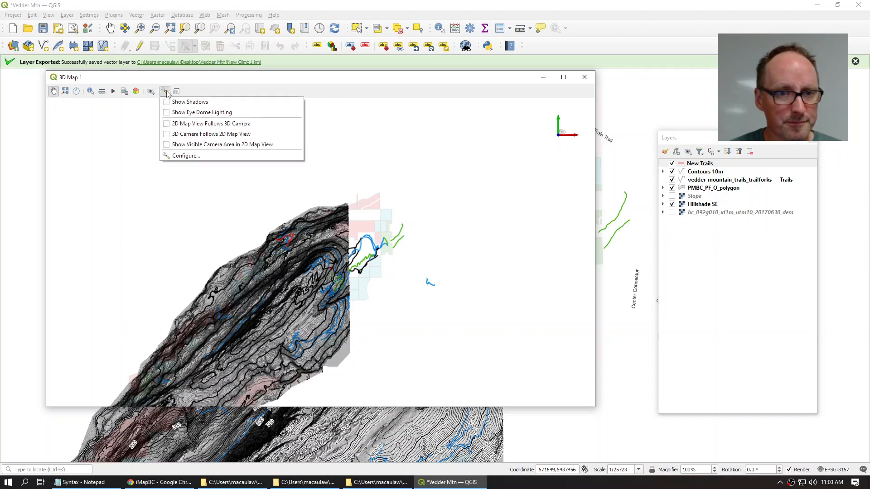
pyautogui.click(184, 156)
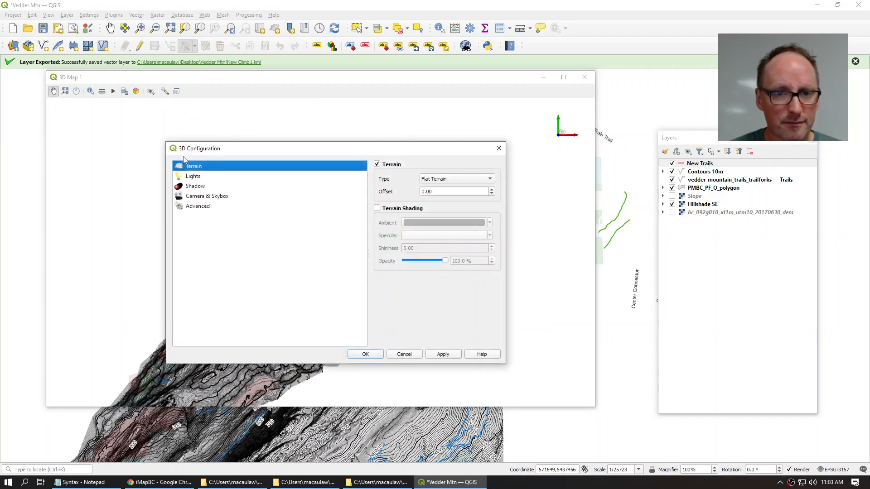
pyautogui.click(448, 181)
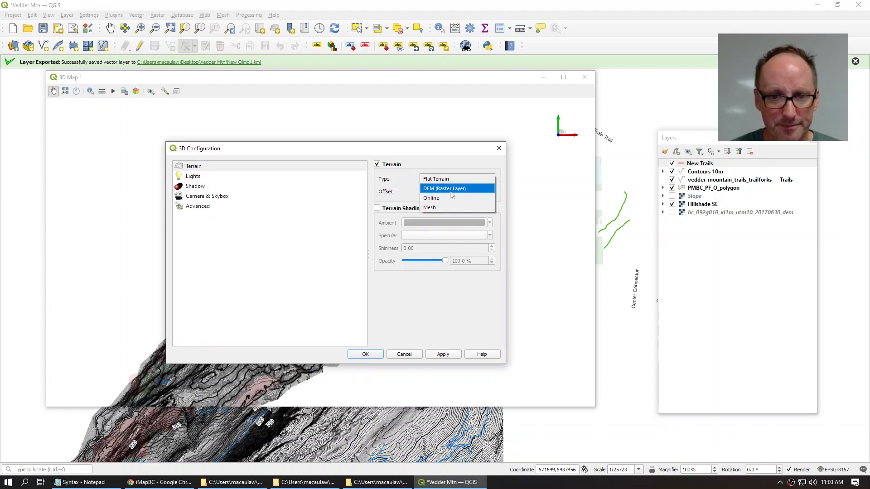
pyautogui.click(451, 188)
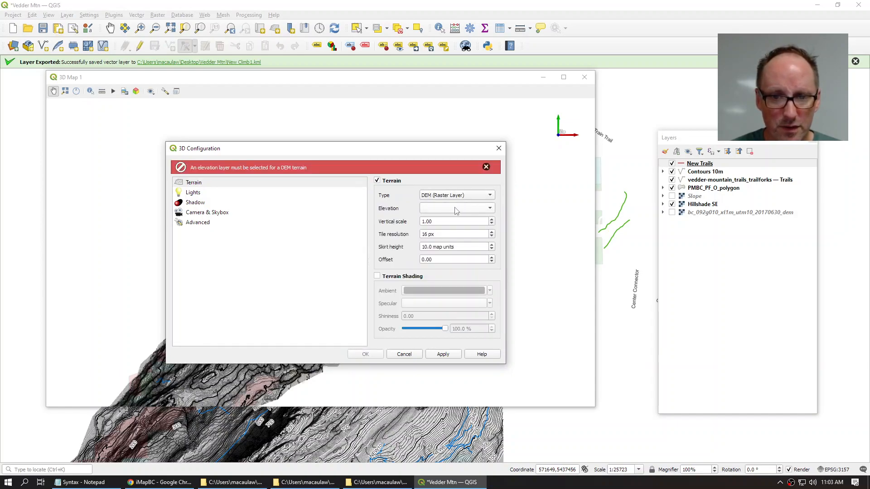
pyautogui.click(456, 209)
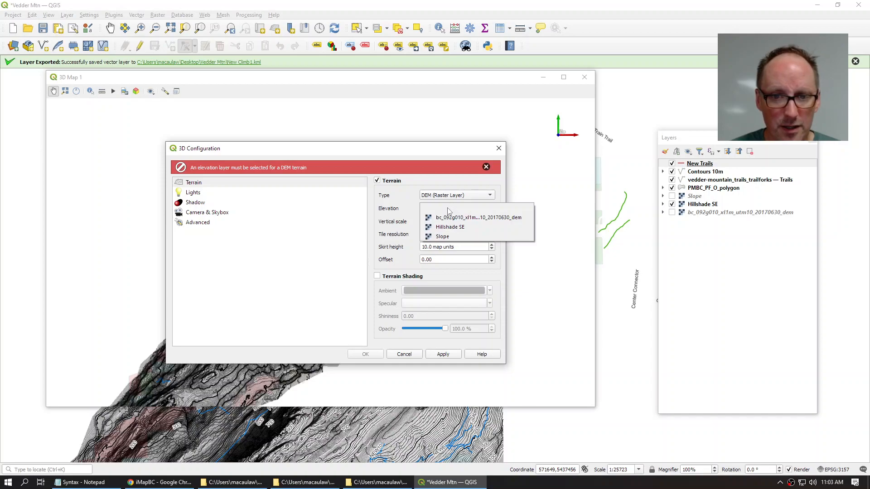
pyautogui.click(489, 217)
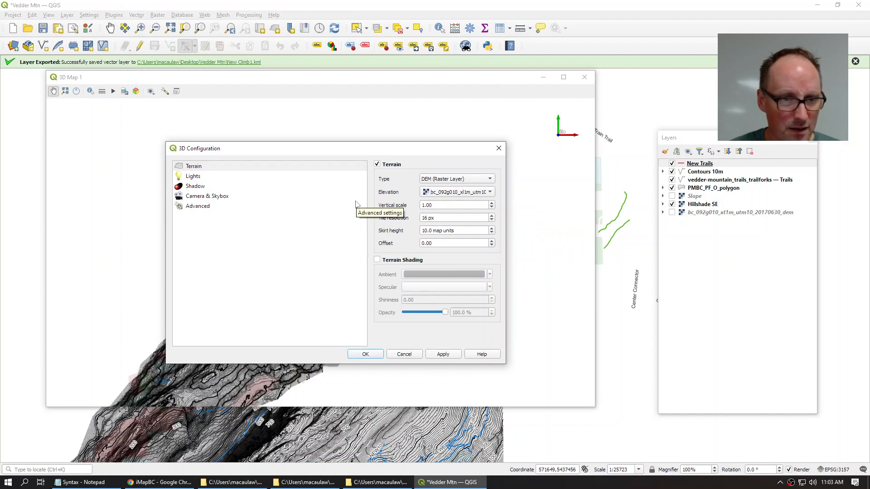
pyautogui.click(365, 354)
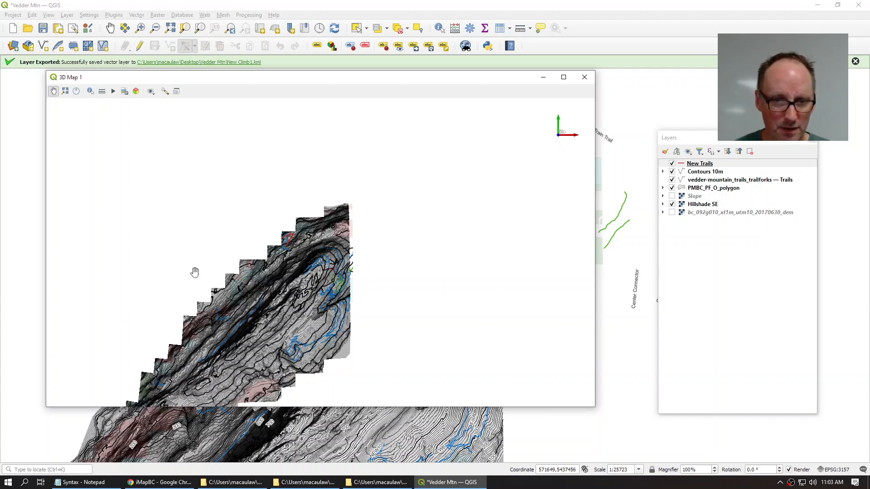
# Step: Tilt, rotate and zoom the 3D camera around Vedder Mountain's peak and ridge
pyautogui.moveTo(374, 363)
pyautogui.mouseDown()
pyautogui.moveTo(367, 338)
pyautogui.moveTo(371, 374)
pyautogui.mouseUp()
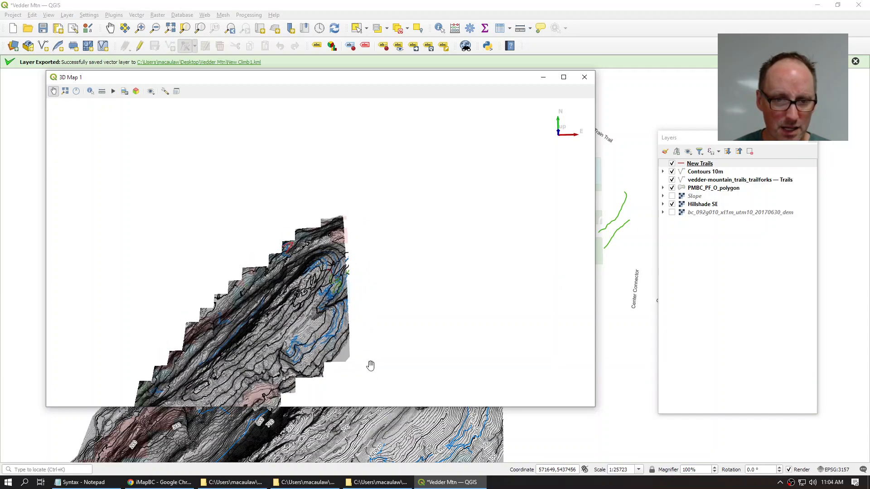
pyautogui.moveTo(378, 270); pyautogui.dragTo(414, 272)
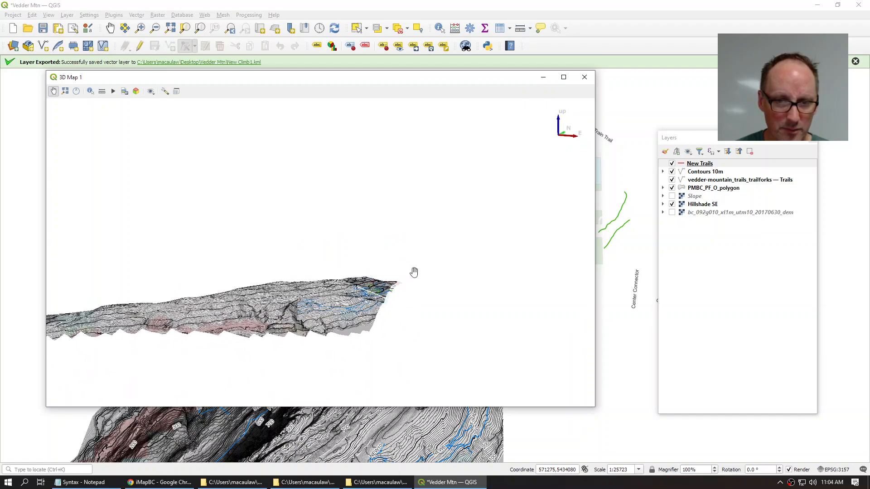
pyautogui.moveTo(447, 319); pyautogui.dragTo(352, 295)
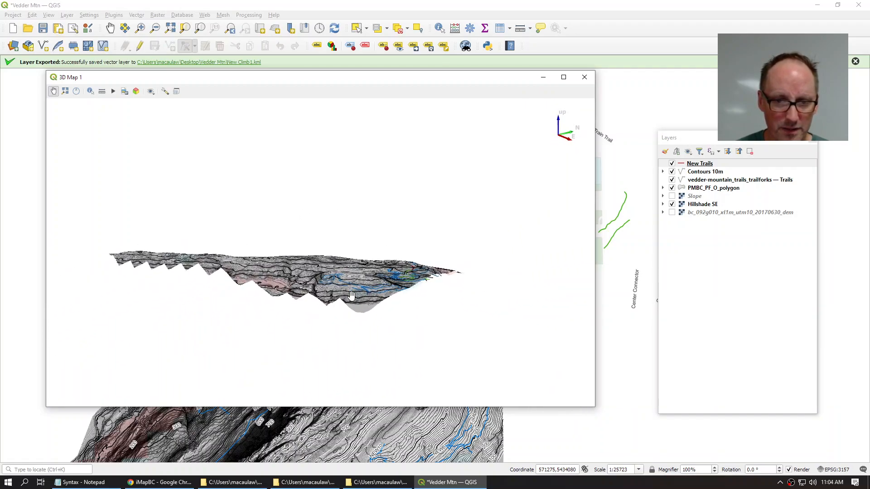
pyautogui.scroll(5, 407, 277)
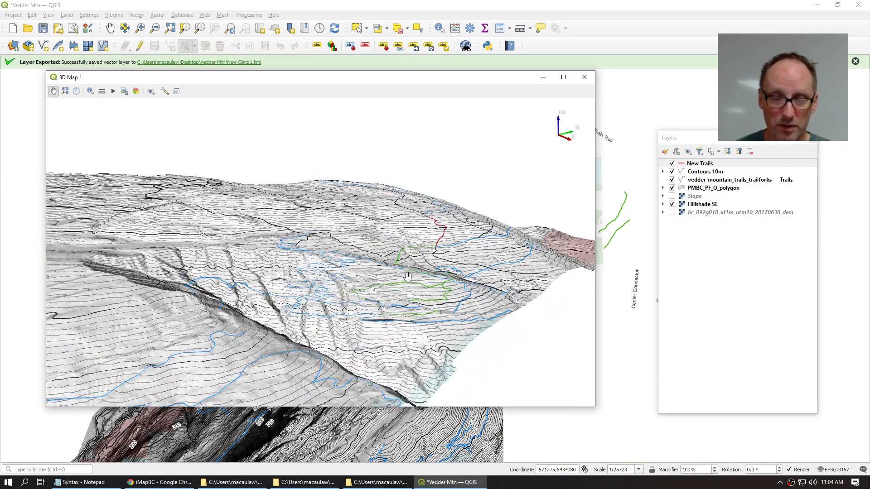
pyautogui.moveTo(464, 296); pyautogui.dragTo(420, 285)
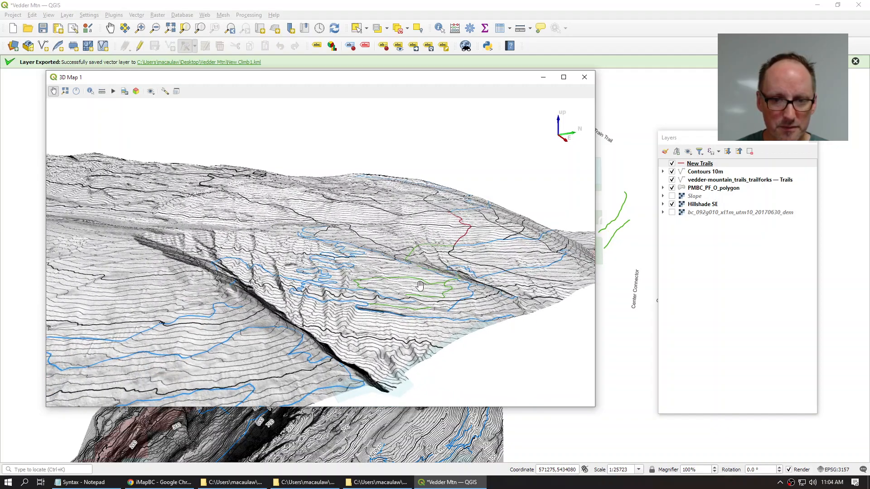
pyautogui.scroll(-5, 421, 285)
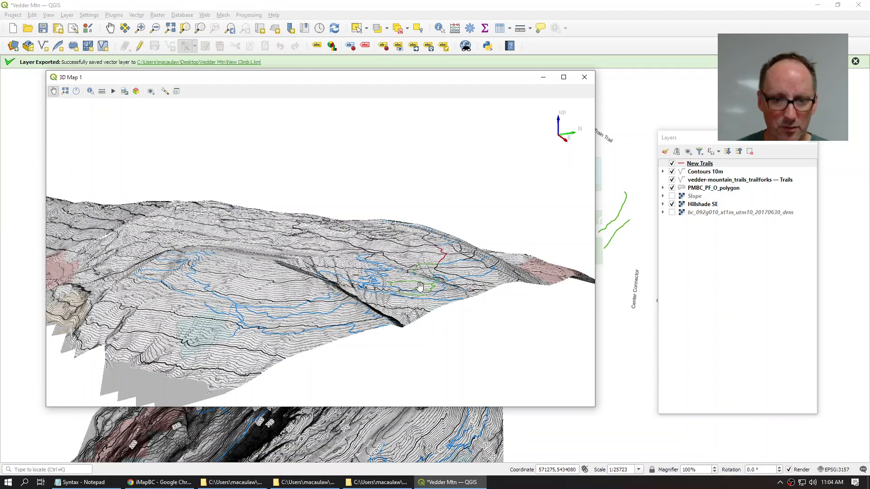
pyautogui.scroll(5, 421, 285)
pyautogui.moveTo(503, 290); pyautogui.dragTo(389, 286)
pyautogui.moveTo(481, 349); pyautogui.dragTo(308, 334)
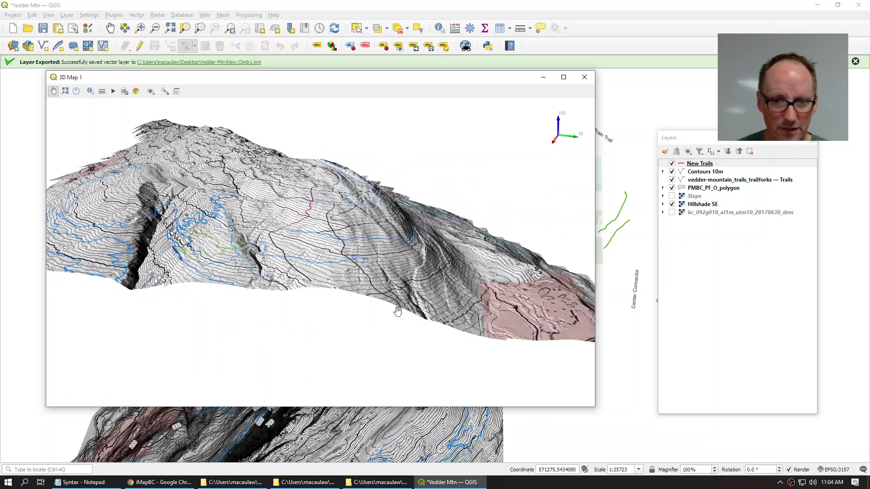
pyautogui.moveTo(413, 295); pyautogui.dragTo(318, 280)
pyautogui.moveTo(473, 259); pyautogui.dragTo(373, 298)
pyautogui.moveTo(431, 280); pyautogui.dragTo(486, 264)
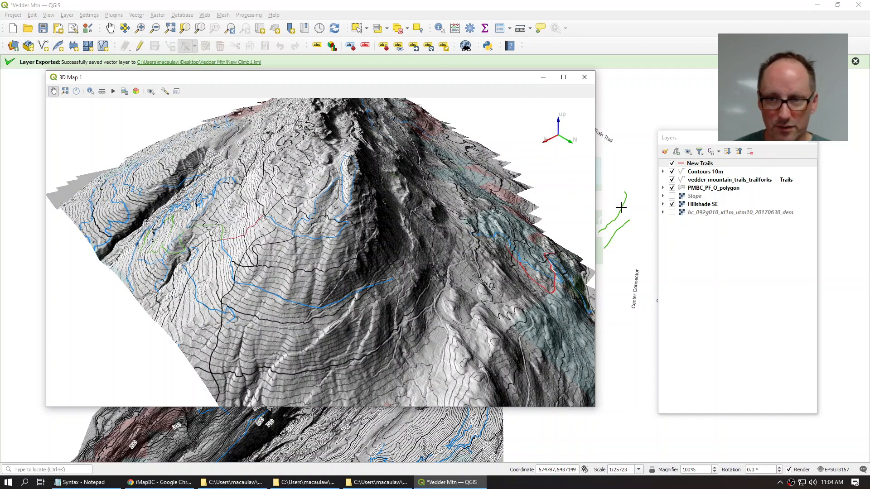
# Step: Swap the Hillshade SE layer for Slope so the 3D terrain shows steepness colouring
pyautogui.click(672, 204)
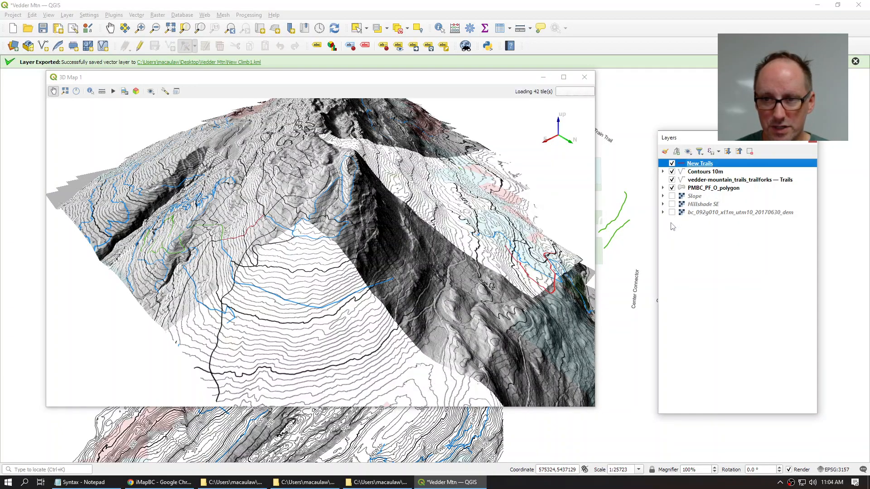
pyautogui.moveTo(489, 254); pyautogui.dragTo(506, 308)
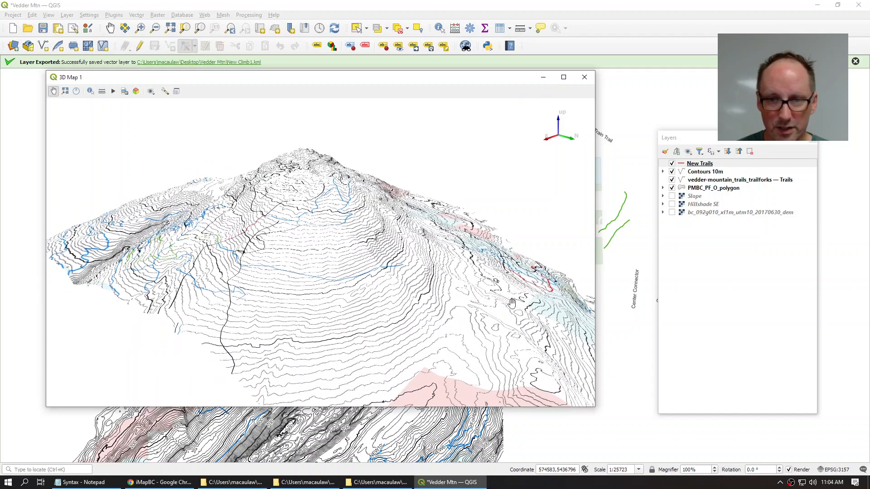
pyautogui.click(672, 196)
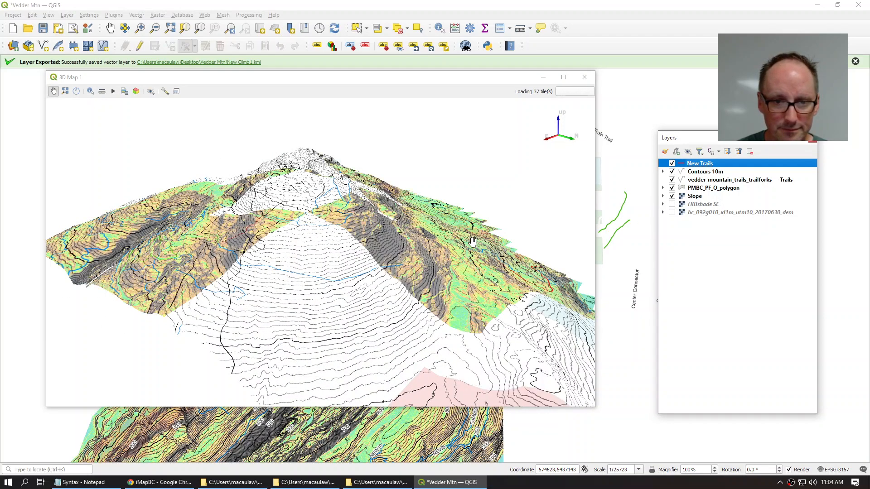
# Step: Orbit the slope-coloured terrain in a maximized 3D map, then restore it to a window
pyautogui.moveTo(434, 246); pyautogui.dragTo(347, 219)
pyautogui.moveTo(456, 216); pyautogui.dragTo(251, 299)
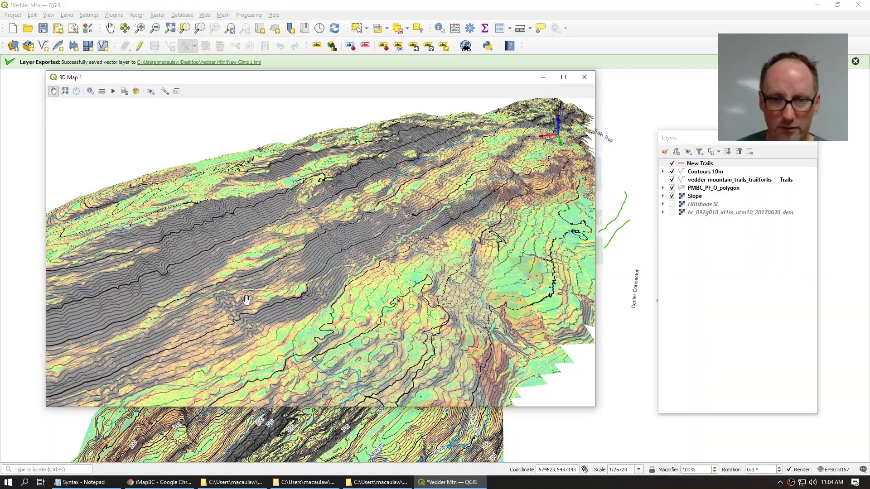
pyautogui.click(564, 77)
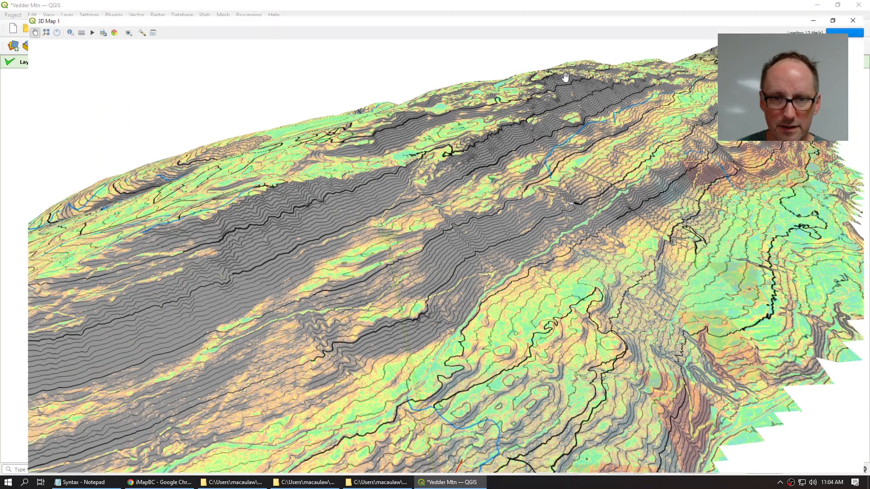
pyautogui.moveTo(531, 243); pyautogui.dragTo(583, 214)
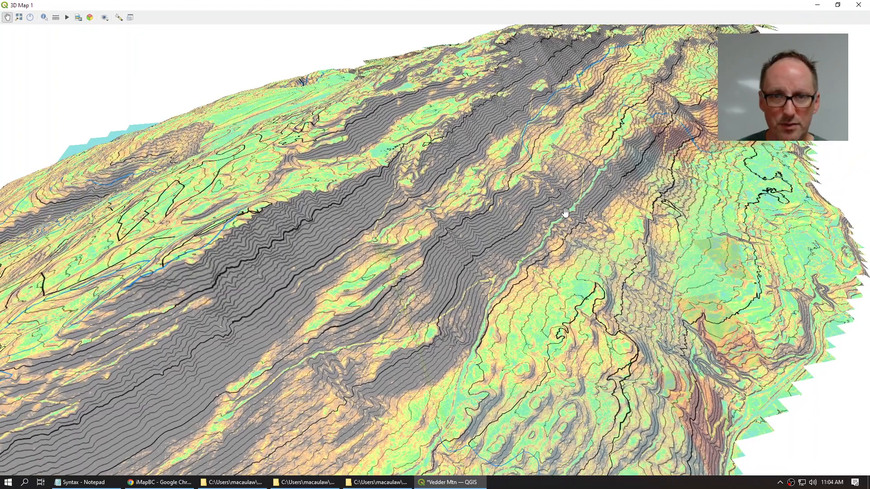
pyautogui.click(837, 5)
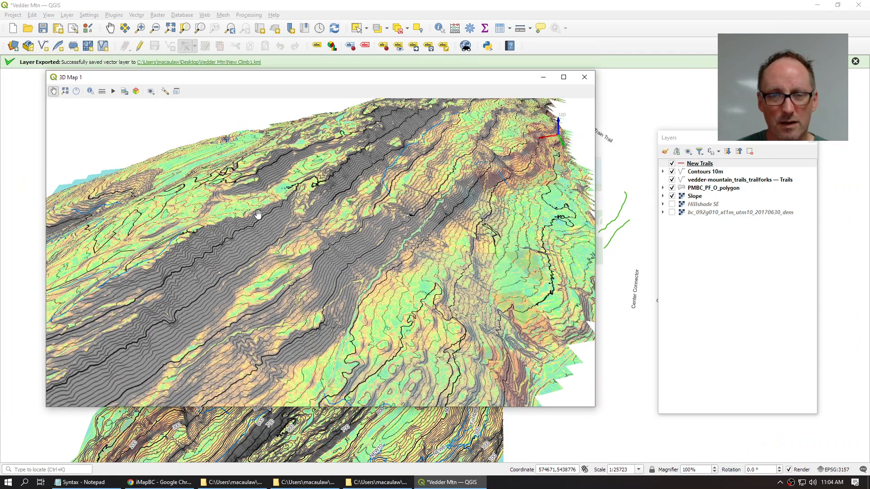